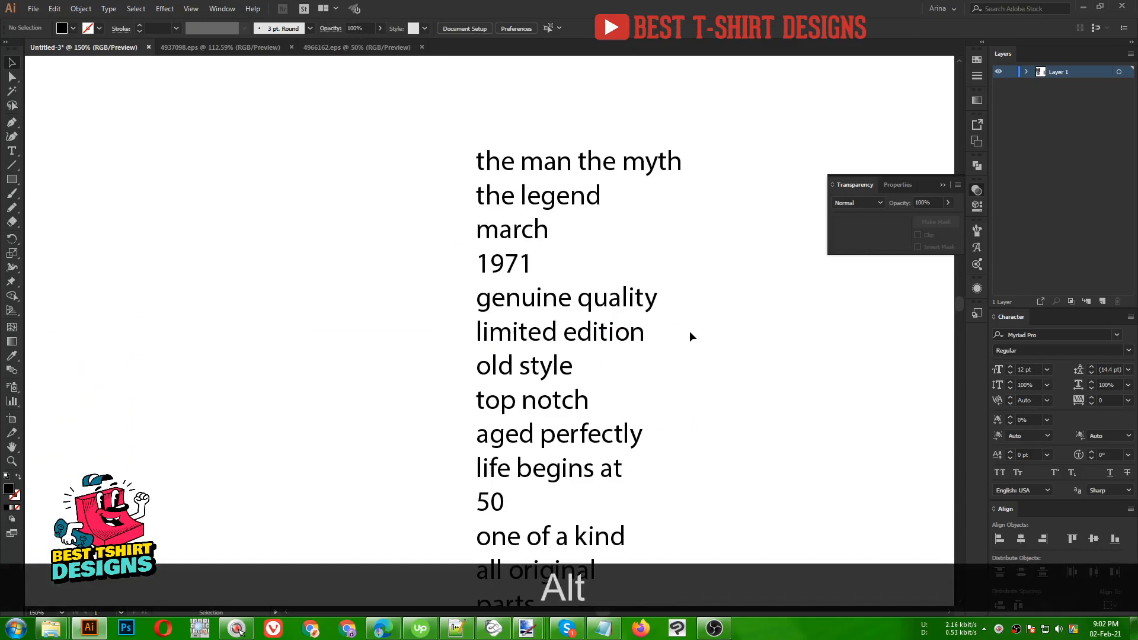
- Pan around the canvas and test-select the slogan text lines
scroll(690, 337, down, 1)
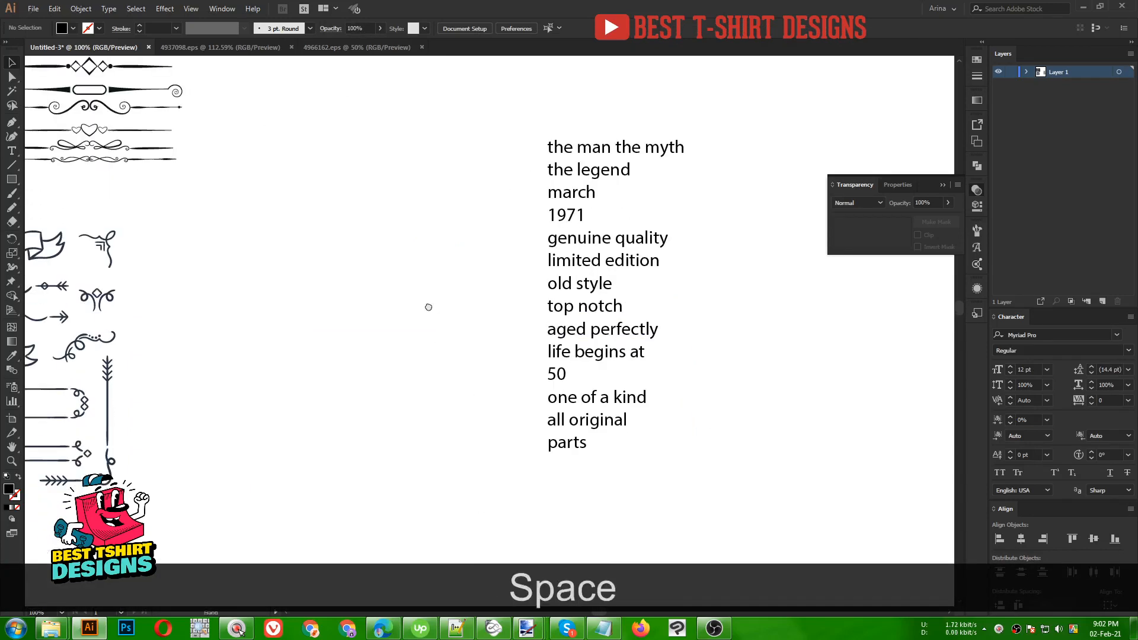
drag(427, 305, 516, 314)
drag(575, 108, 819, 500)
drag(476, 376, 526, 382)
click(599, 374)
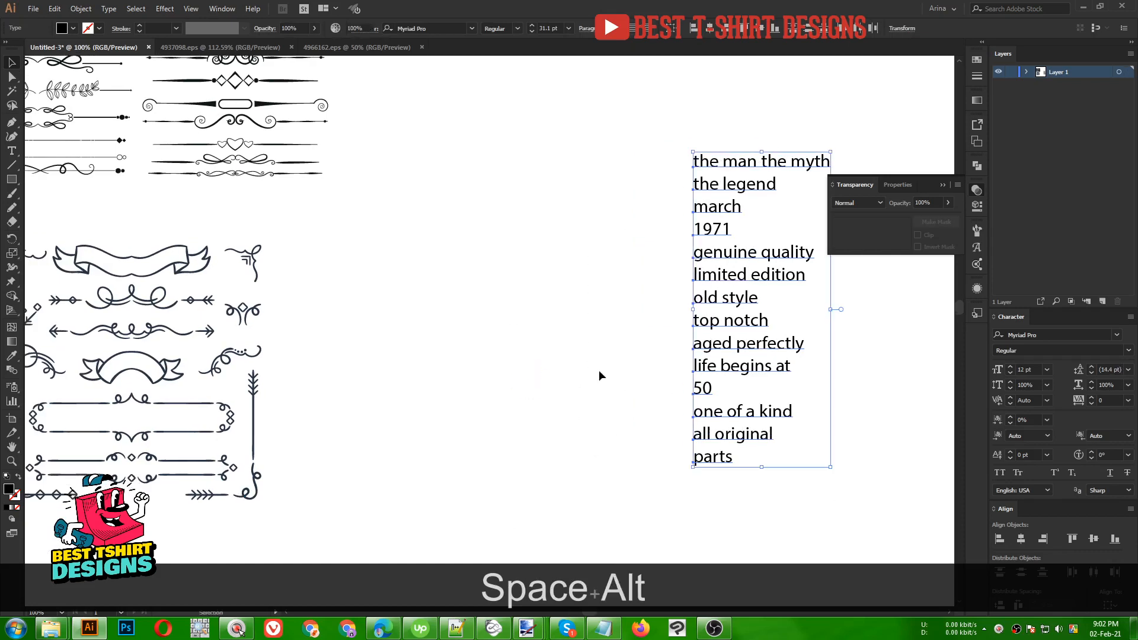
scroll(589, 376, down, 1)
scroll(526, 372, up, 1)
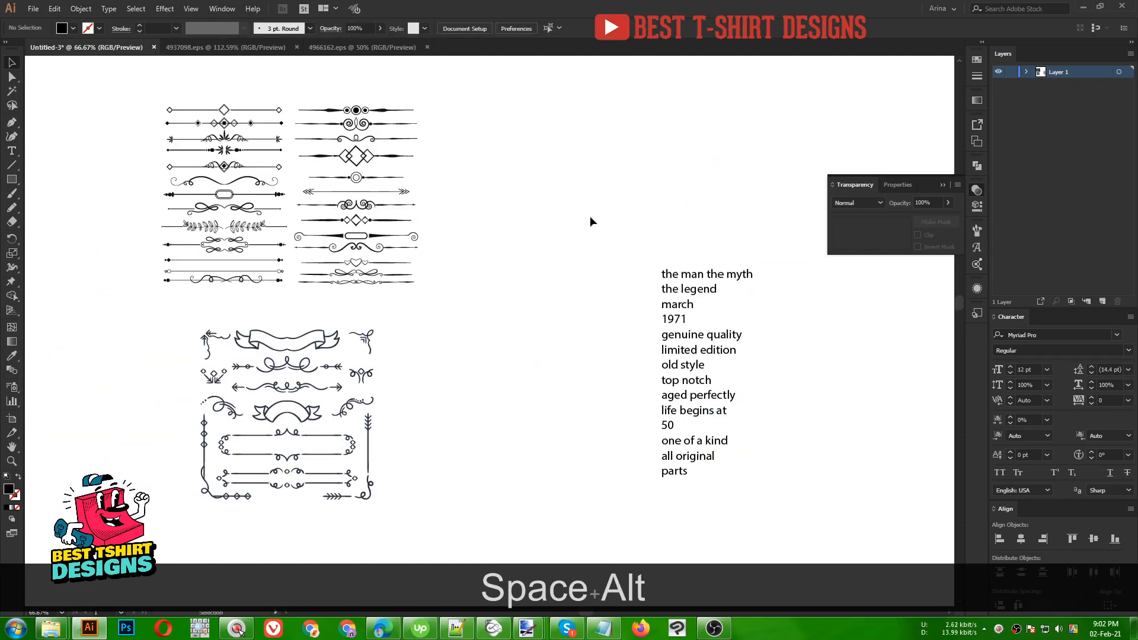
drag(591, 217, 794, 498)
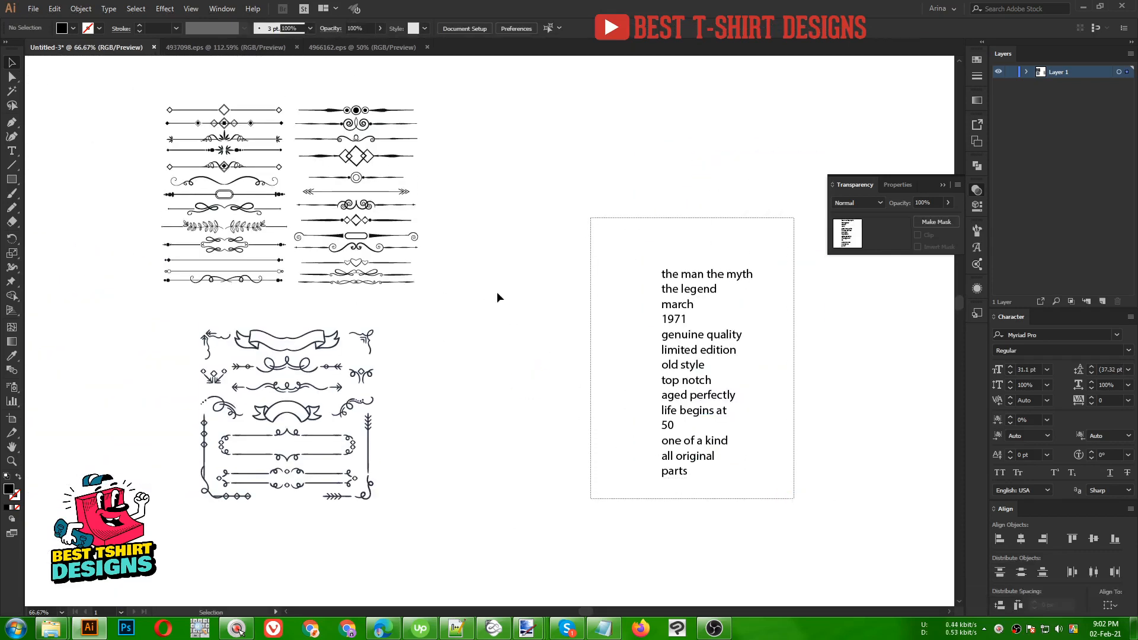
click(528, 302)
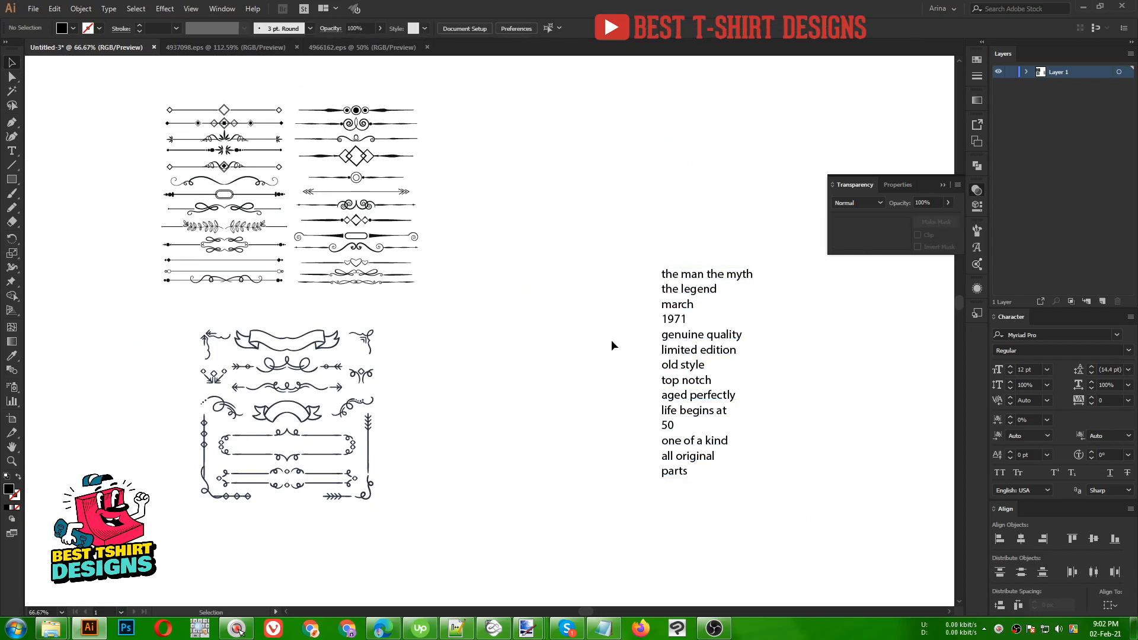
drag(639, 212, 844, 426)
click(476, 415)
- Check the 4937098.eps and 4966162.eps ornament files, then return to Untitled-3
click(225, 47)
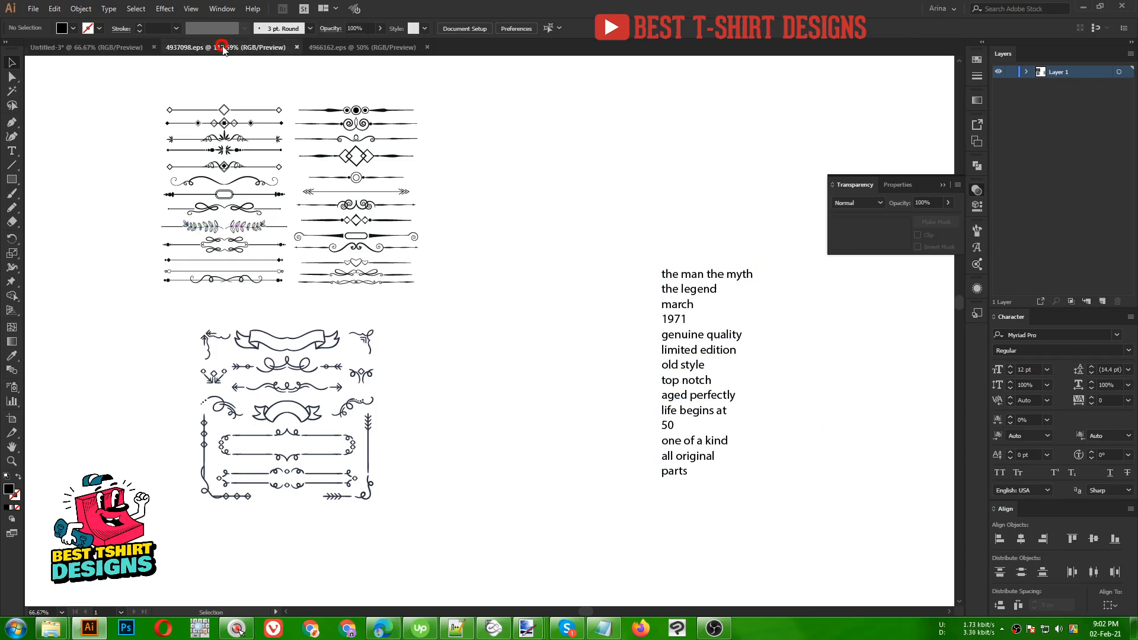
click(359, 50)
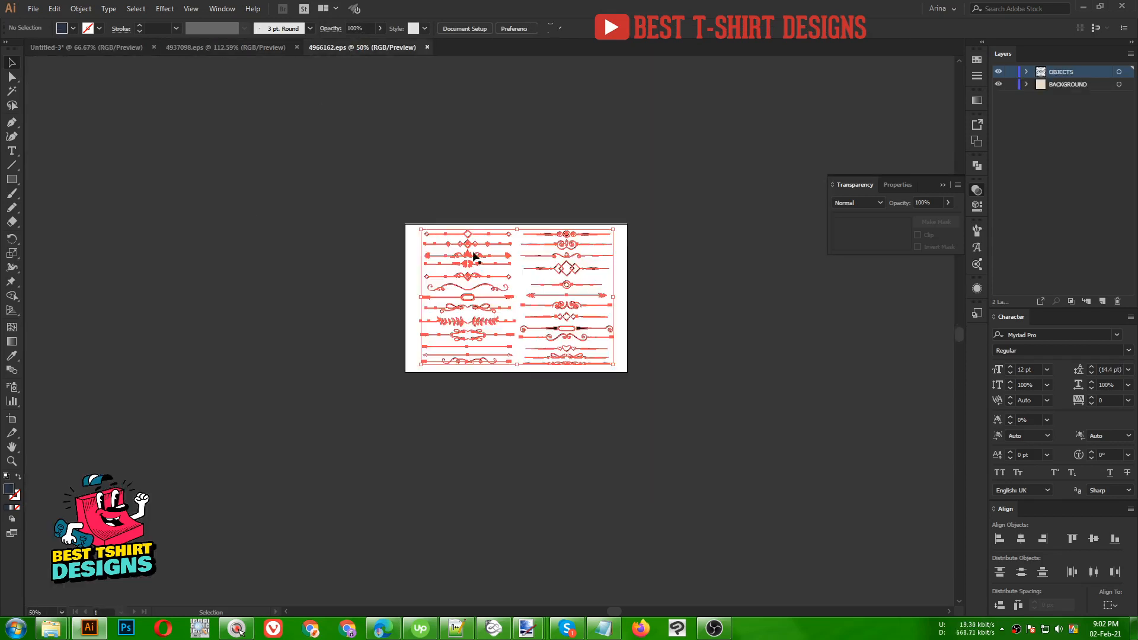
click(117, 47)
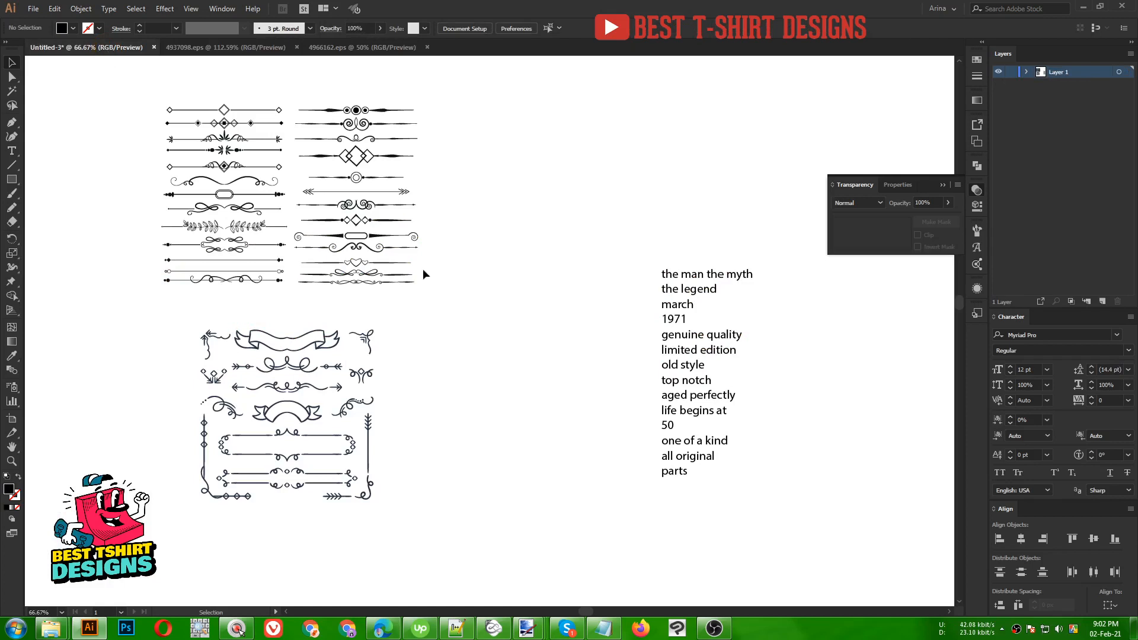
- Select both ornament sets together and expand them into editable shapes
drag(170, 306, 454, 530)
drag(137, 94, 443, 295)
click(446, 226)
drag(128, 82, 522, 527)
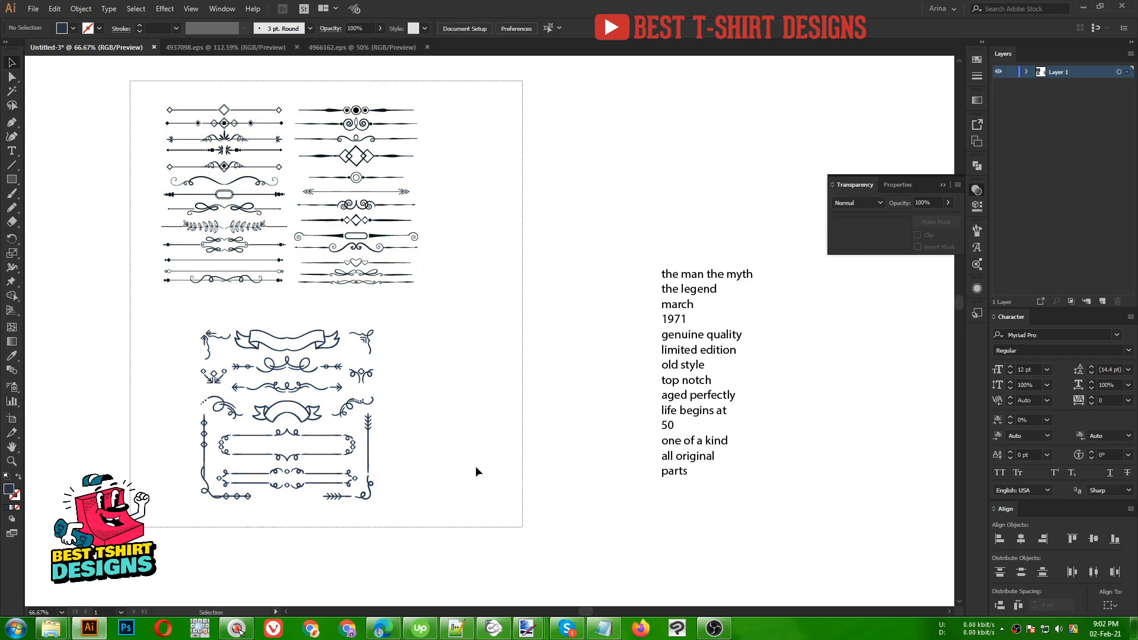
click(77, 9)
click(92, 69)
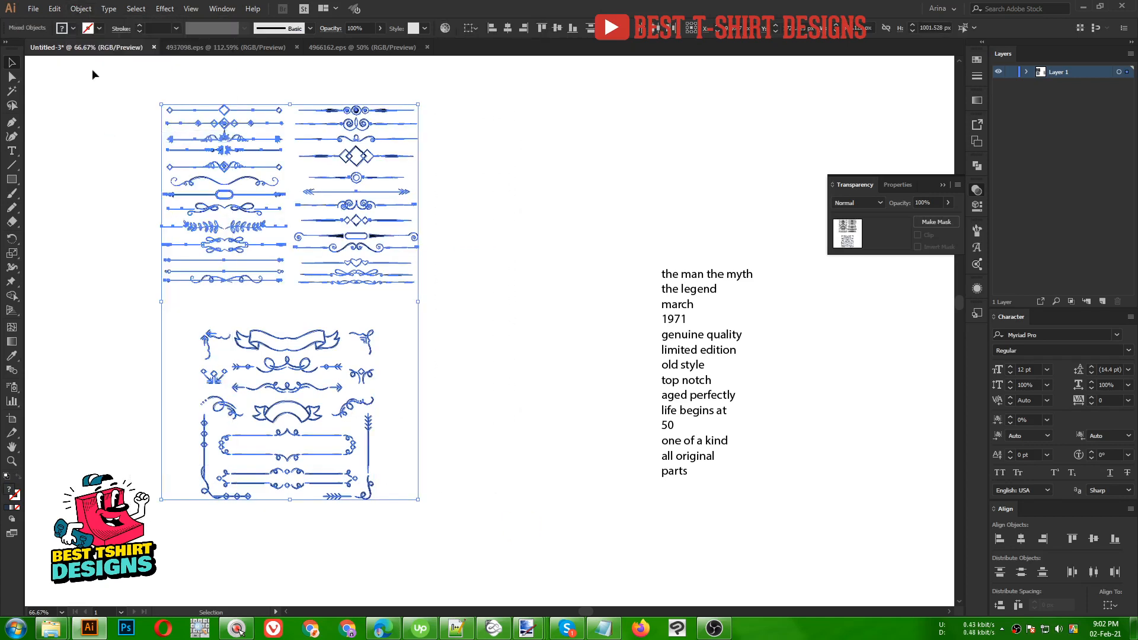
- Fill all the expanded ornaments with solid black and deselect them
click(72, 28)
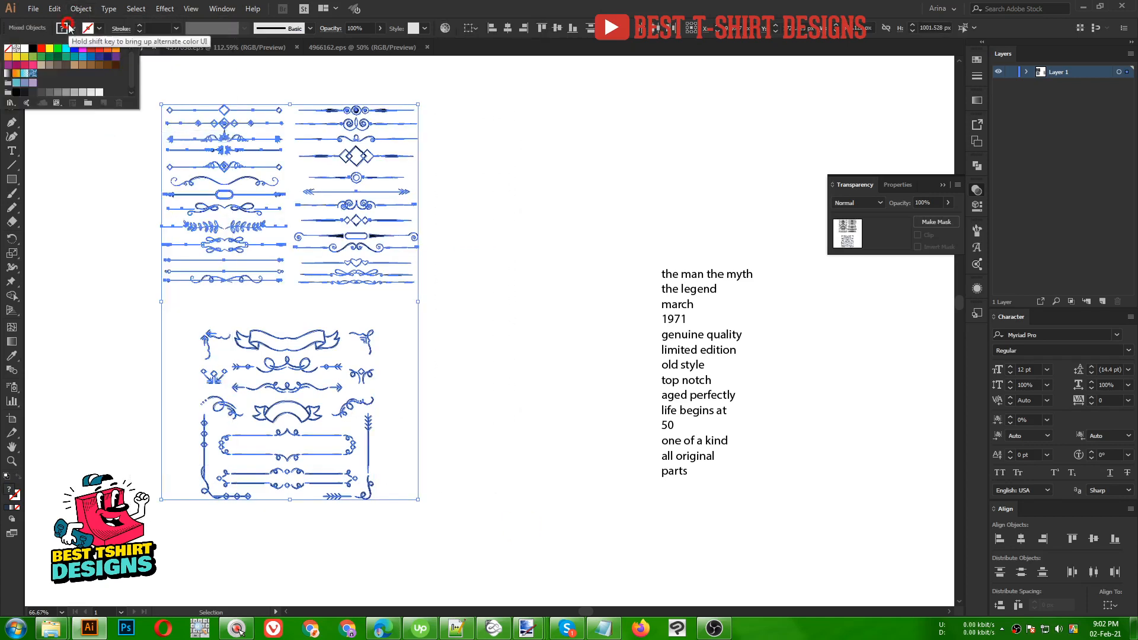
click(33, 48)
click(95, 262)
click(95, 262)
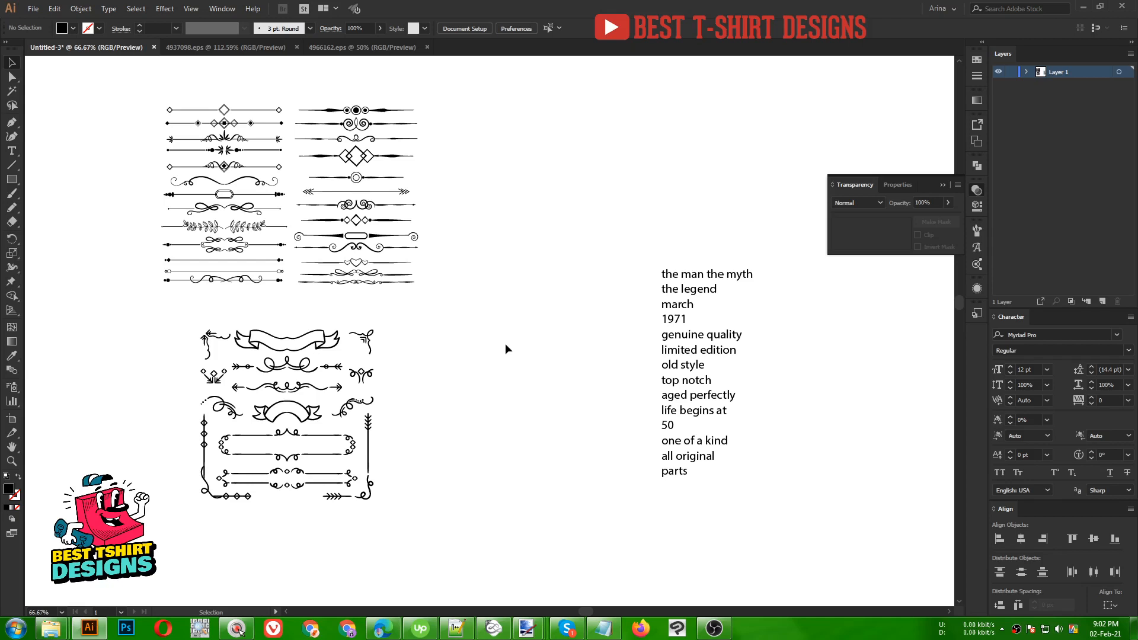
click(462, 389)
click(12, 180)
- Create a 500 × 600 px rectangle and move it up beside the slogan list
click(463, 336)
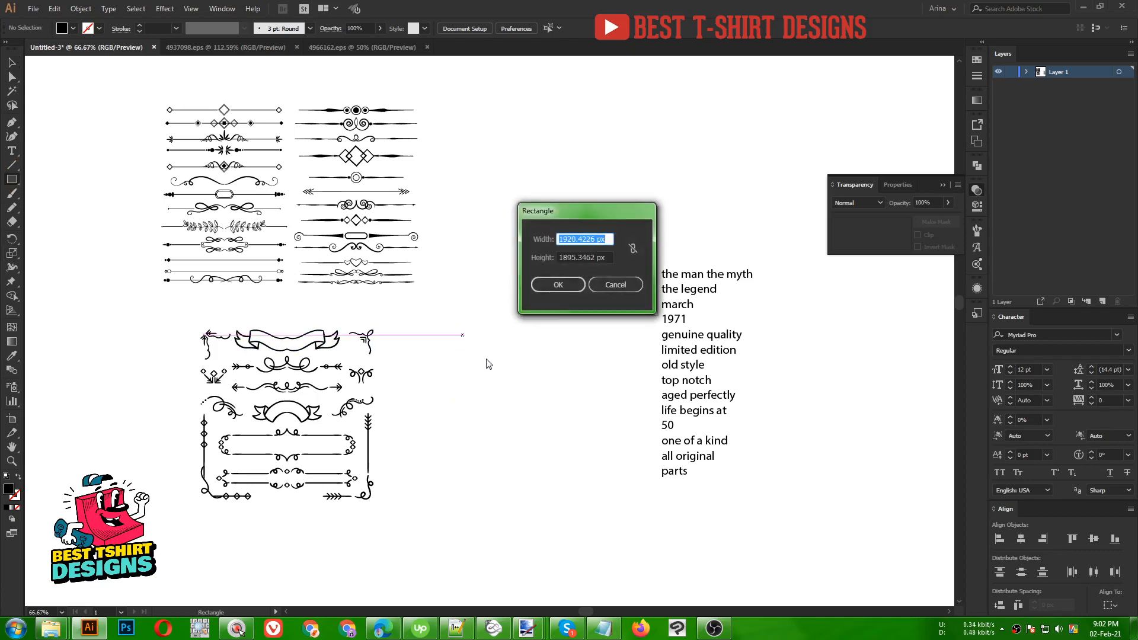
text(500)
key(Tab)
text(600)
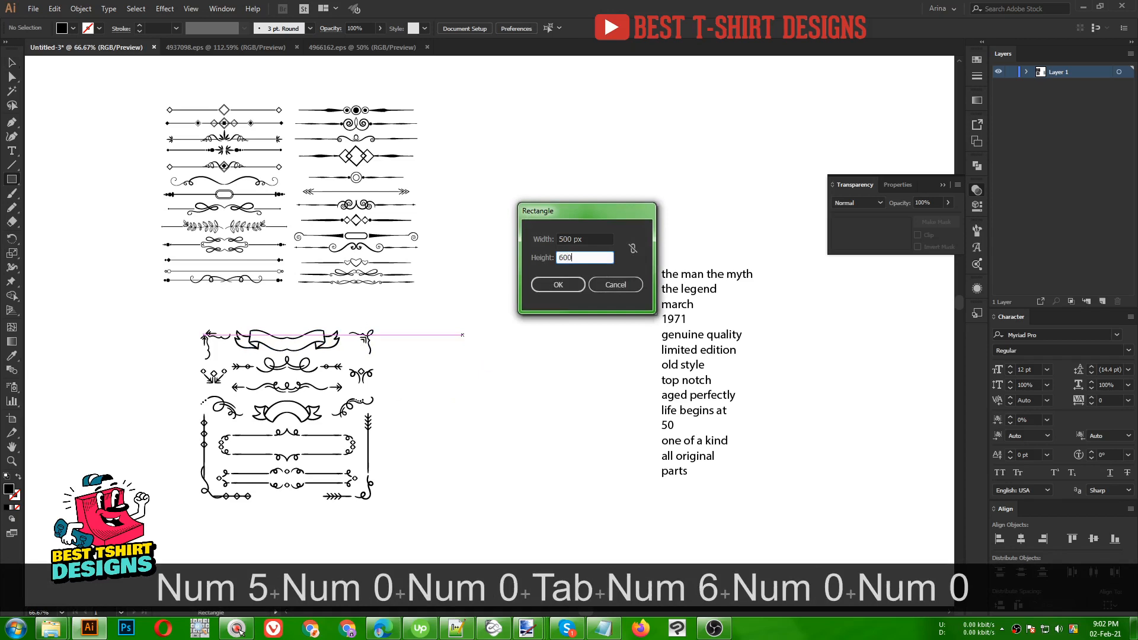
key(Return)
key(v)
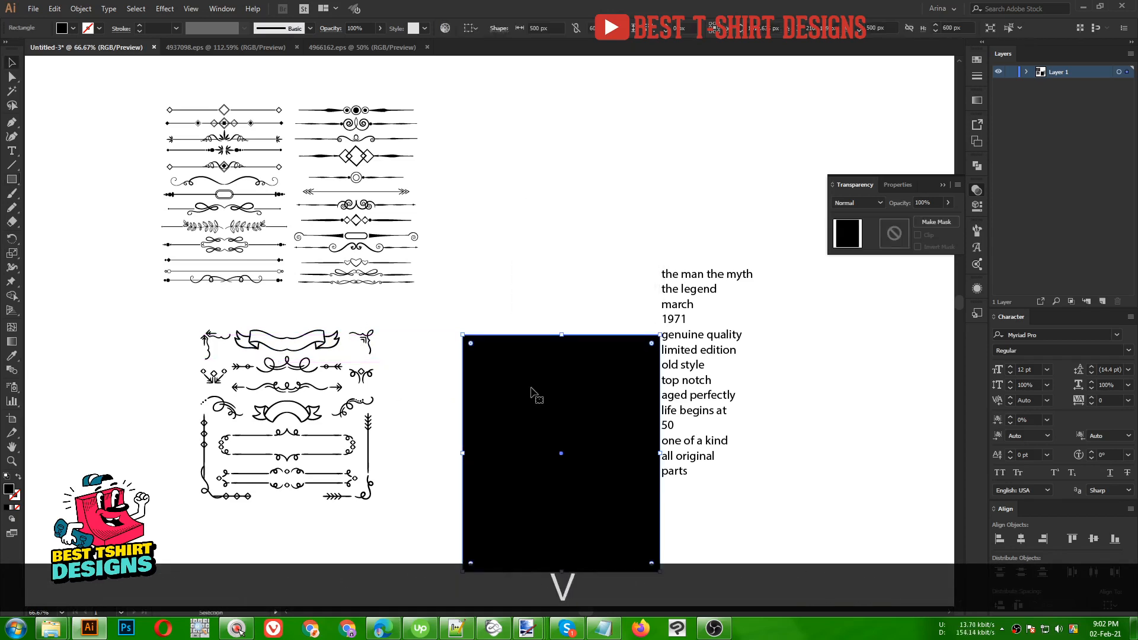
drag(546, 424, 502, 307)
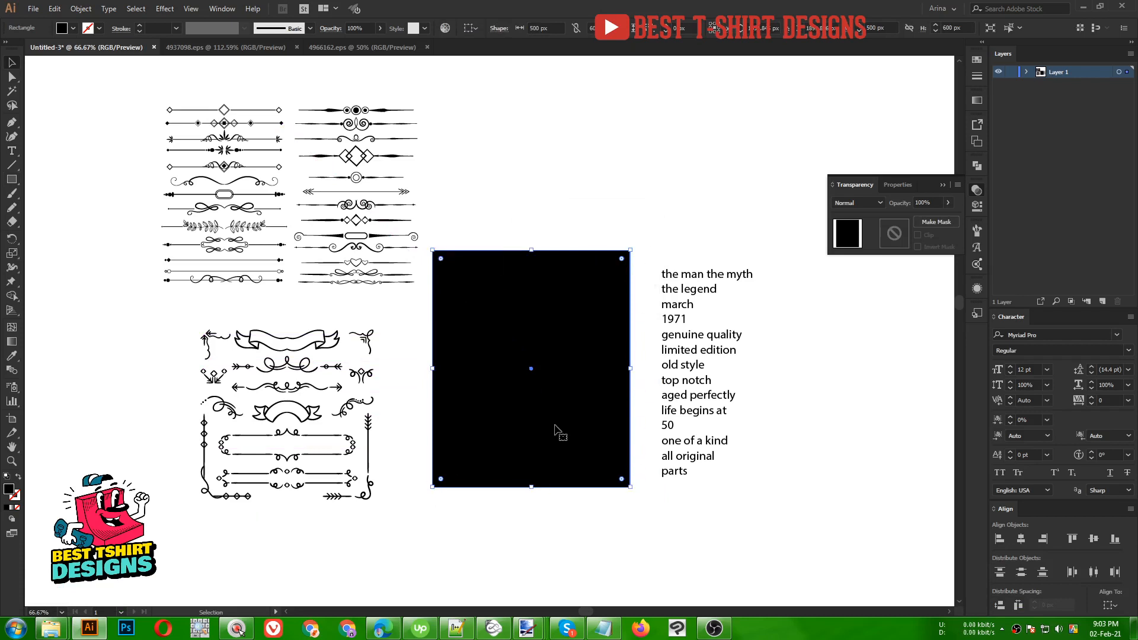
- Put the grey rectangle behind all other artwork with Paste in Back
scroll(372, 28, down, 10)
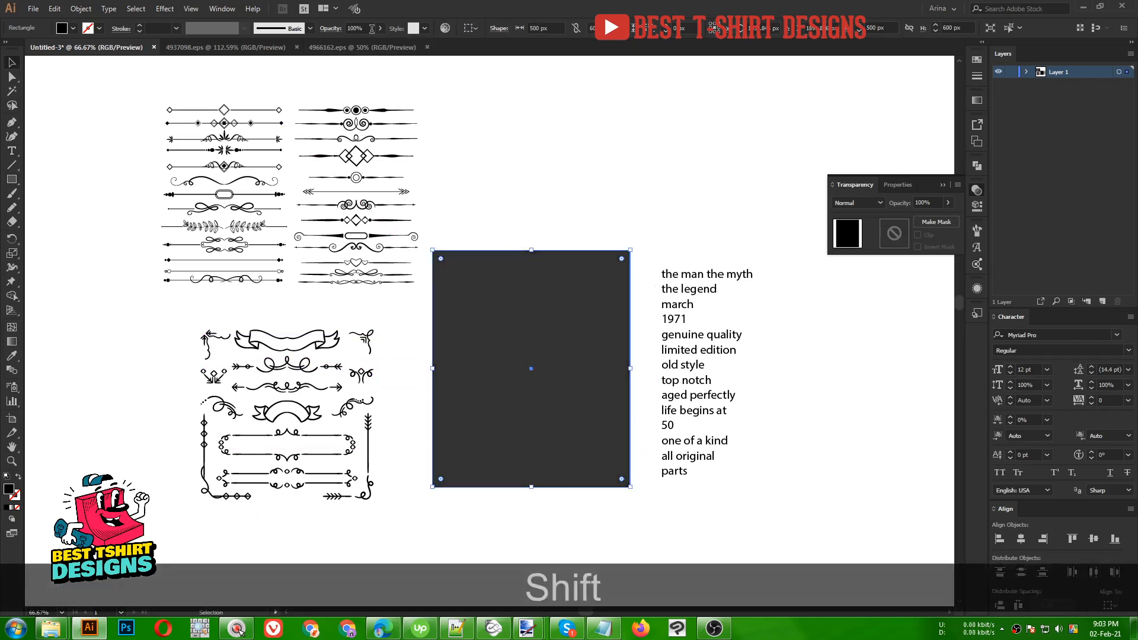
scroll(357, 29, up, 1)
click(501, 132)
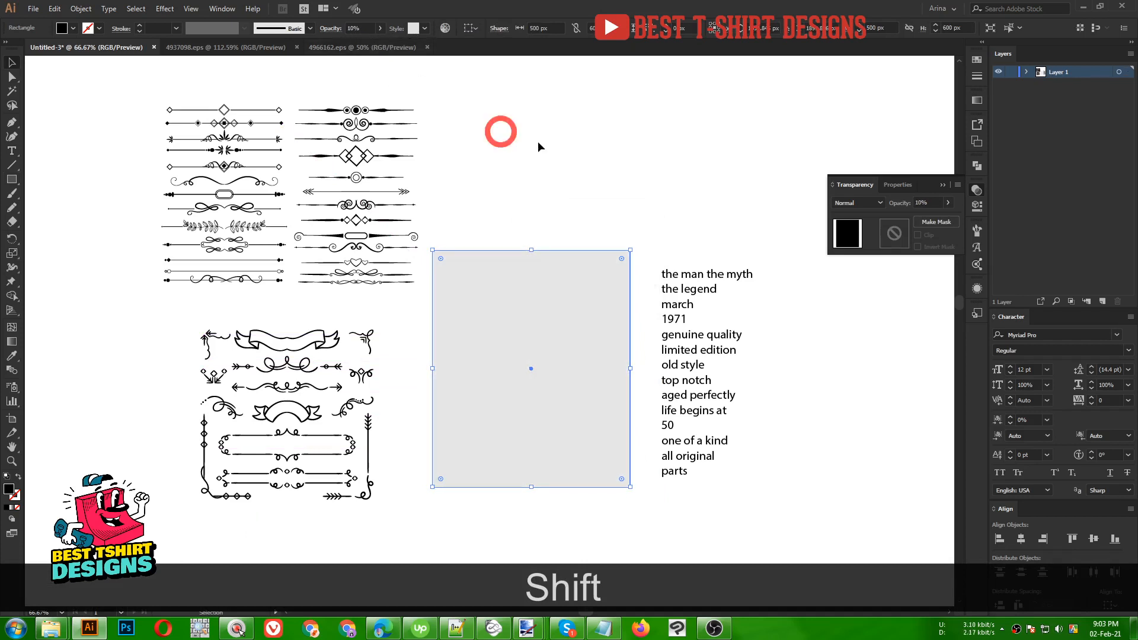
click(550, 365)
key(ctrl+x)
key(ctrl+b)
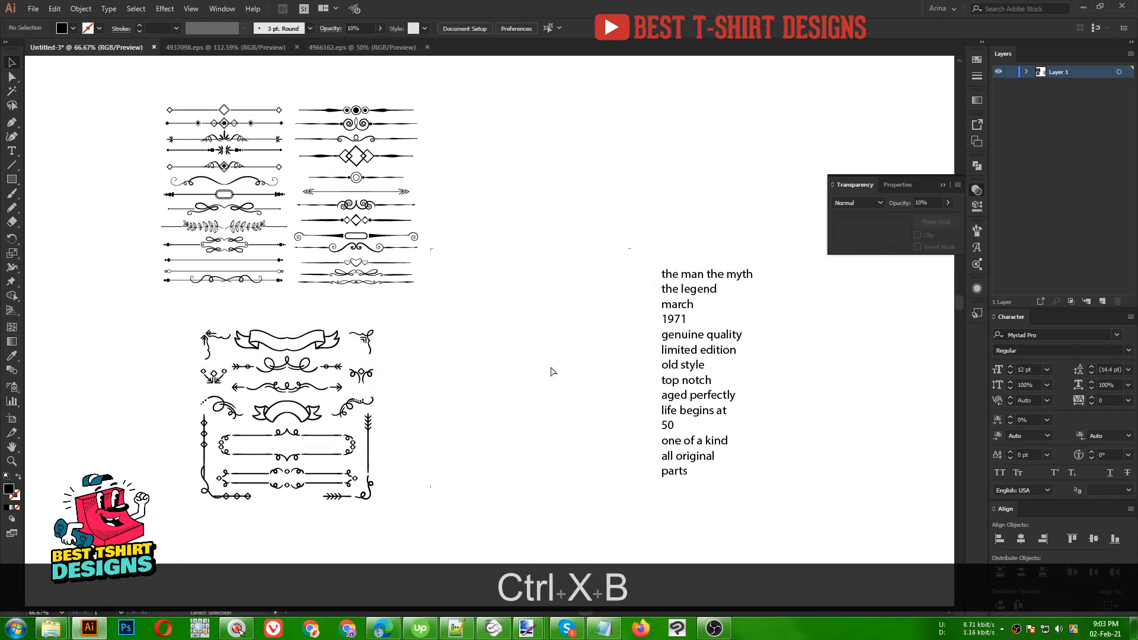
- Lock the grey rectangle in the Layers panel and confirm it can't be selected
click(1027, 72)
scroll(1024, 228, down, 5)
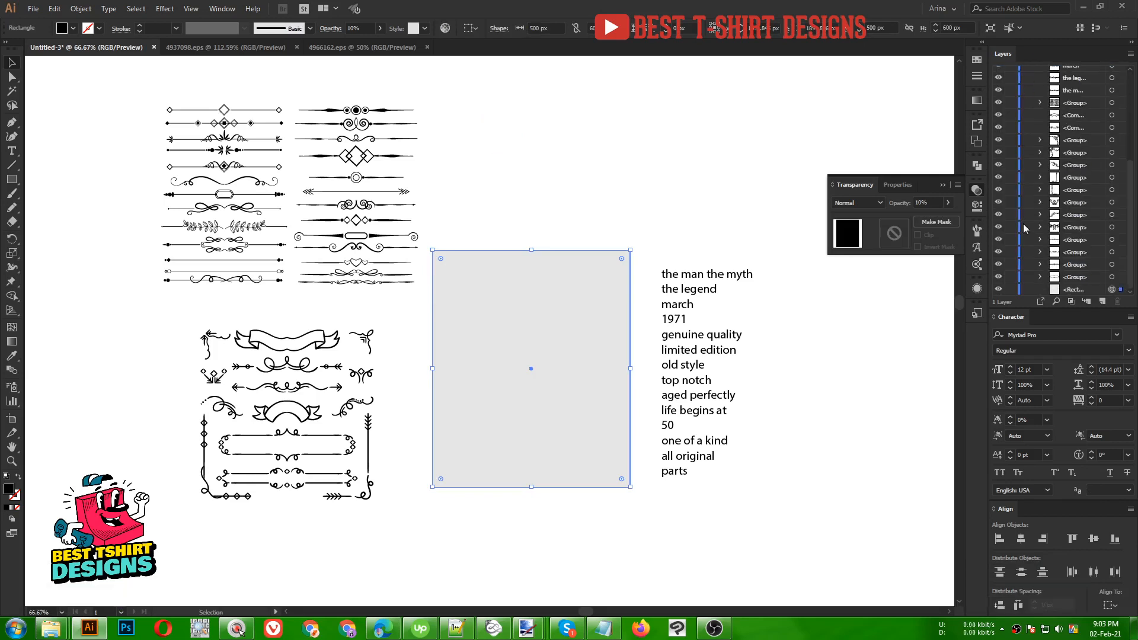
click(1012, 290)
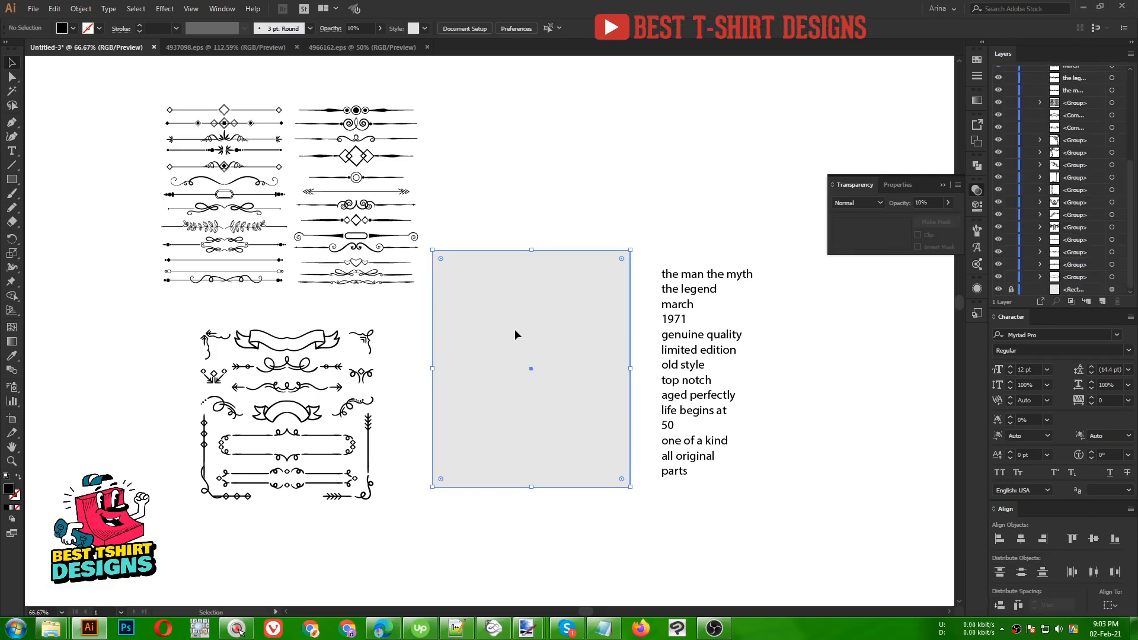
drag(471, 229, 513, 380)
drag(506, 204, 621, 456)
scroll(603, 369, up, 1)
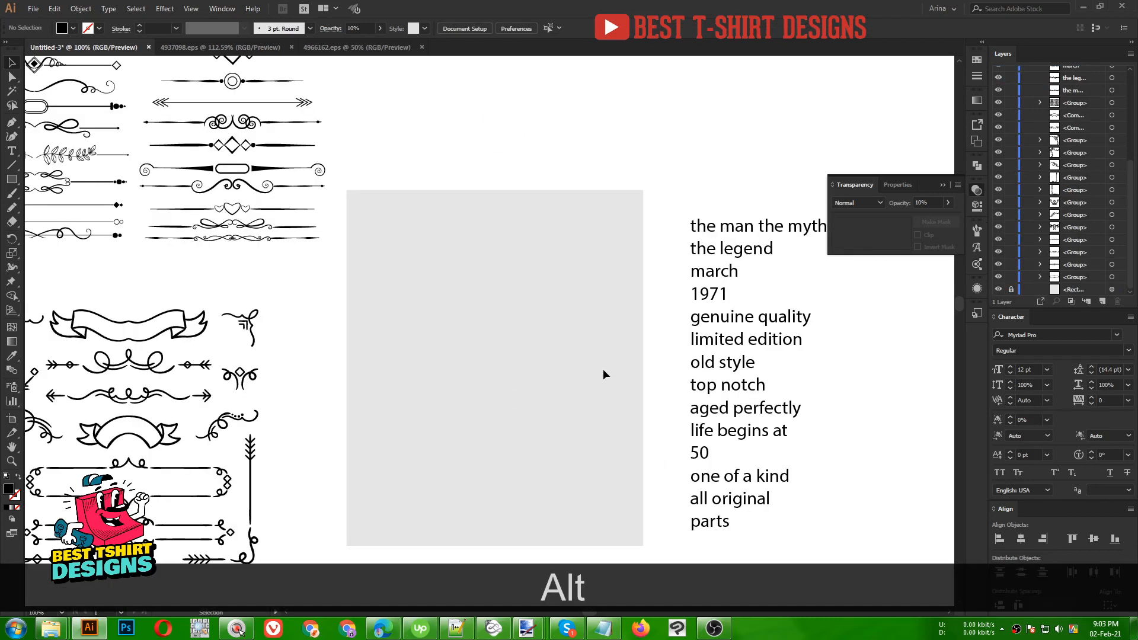
scroll(661, 329, down, 1)
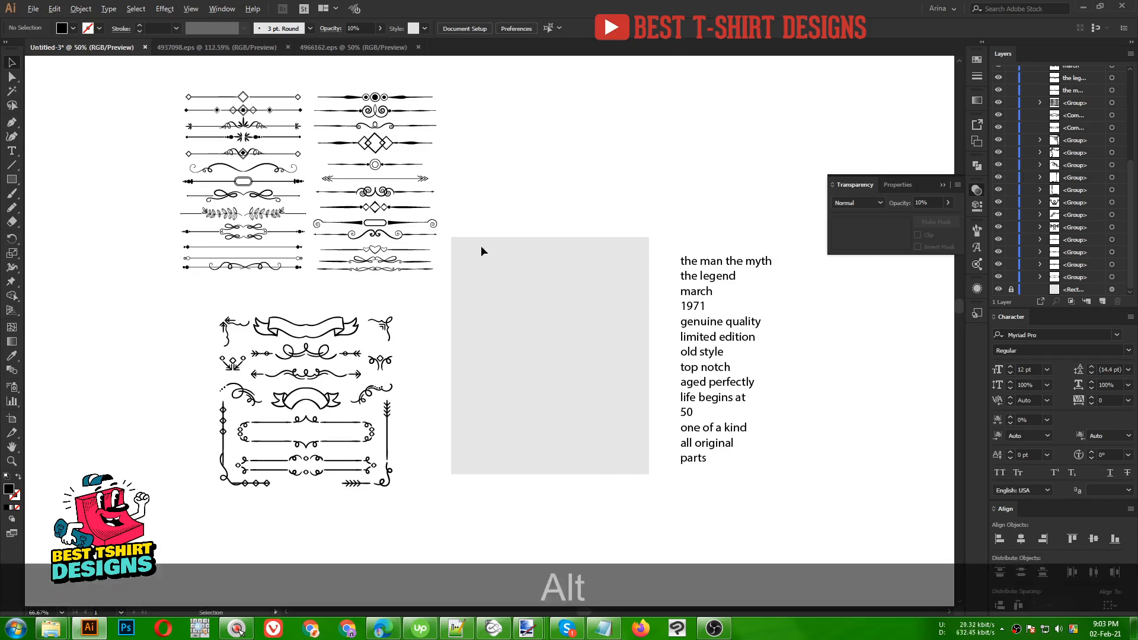
scroll(482, 245, down, 4)
scroll(379, 228, down, 1)
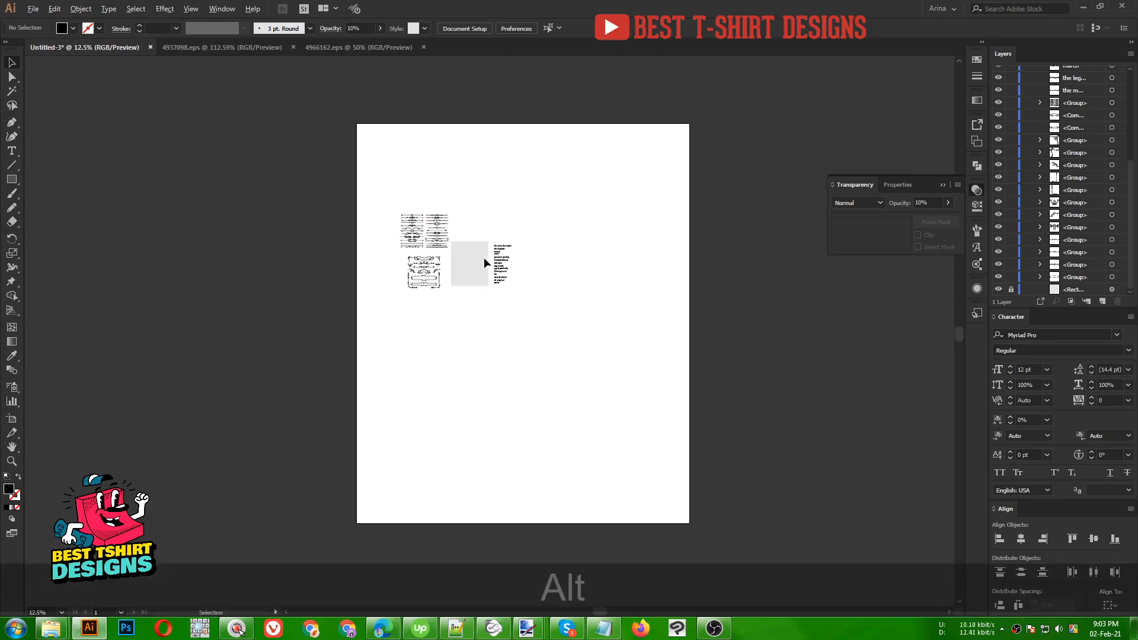
scroll(483, 259, up, 6)
drag(244, 276, 468, 335)
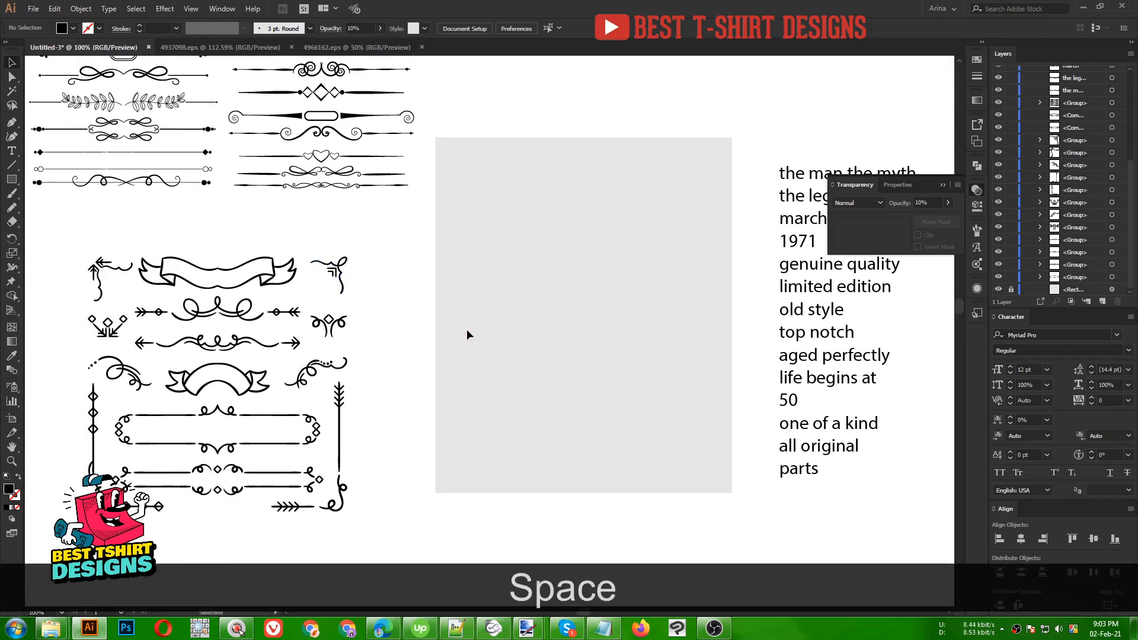
scroll(467, 329, up, 2)
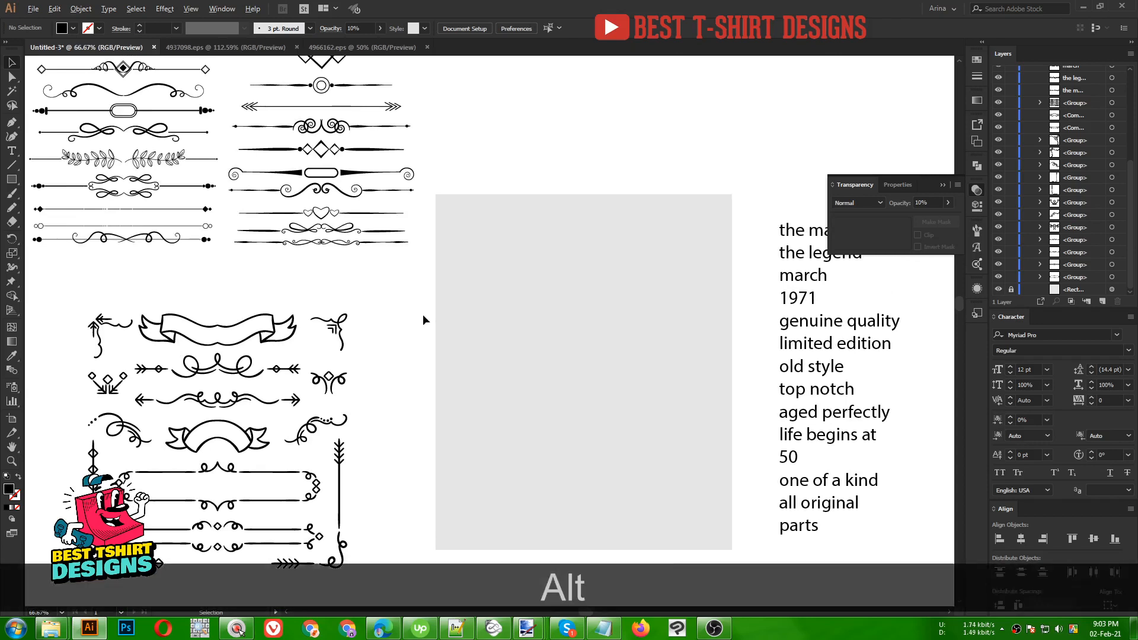
scroll(422, 320, down, 1)
scroll(421, 318, down, 1)
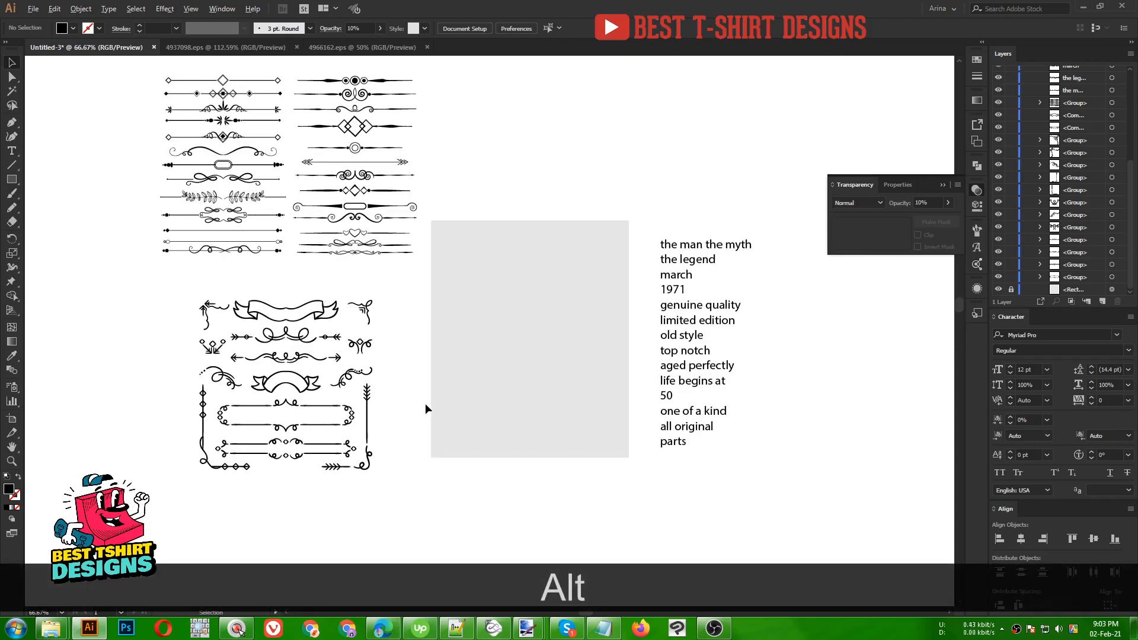
scroll(426, 406, up, 1)
- Place arrow-and-swirl and curled corner ornaments on the rectangle's corners, one rotated 180°
click(338, 436)
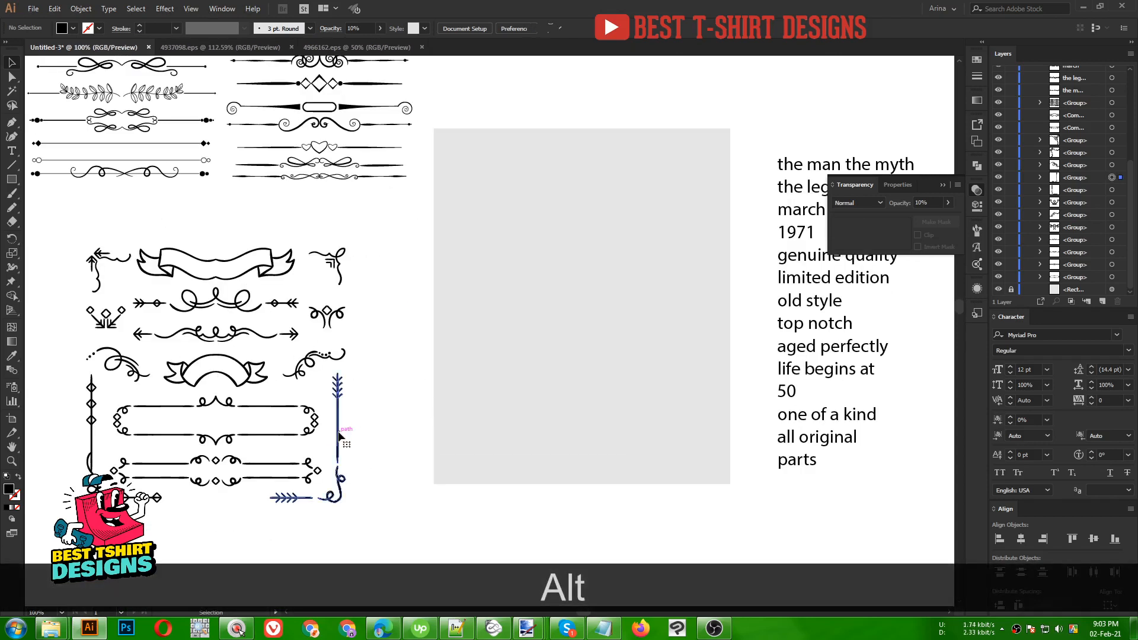
drag(338, 436, 526, 224)
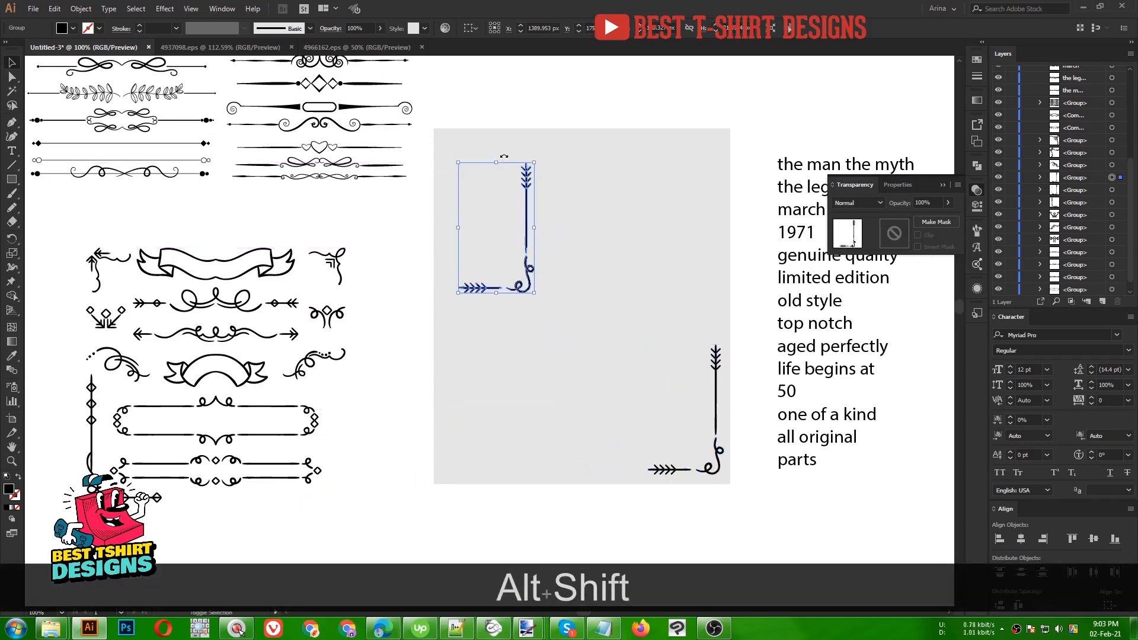
drag(502, 156, 498, 325)
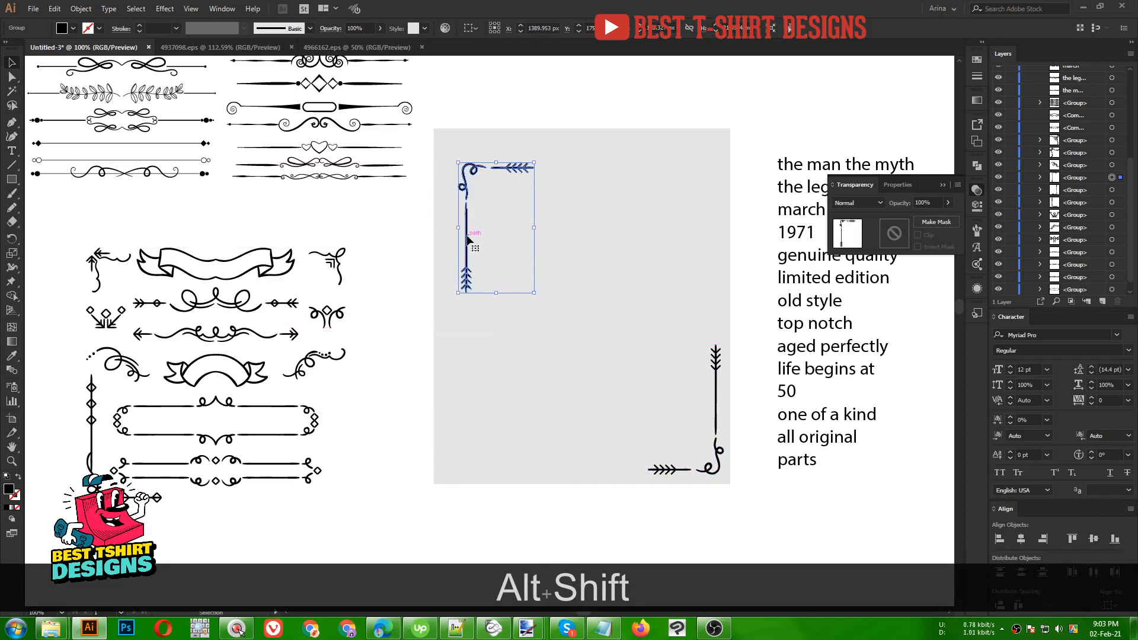
drag(472, 240, 449, 208)
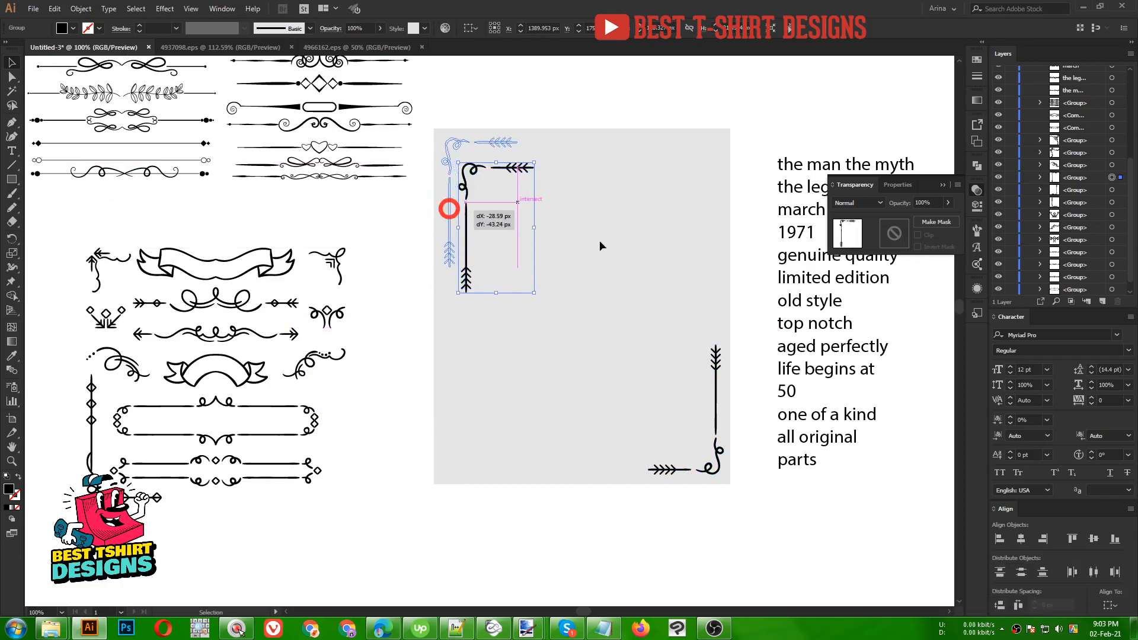
click(646, 318)
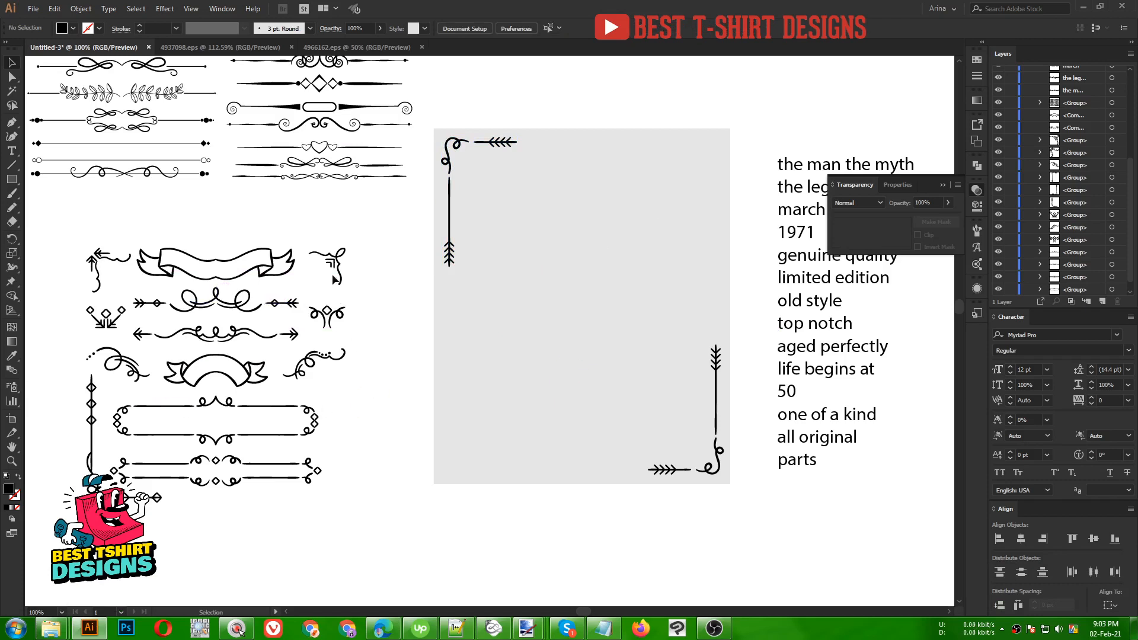
drag(338, 270, 439, 475)
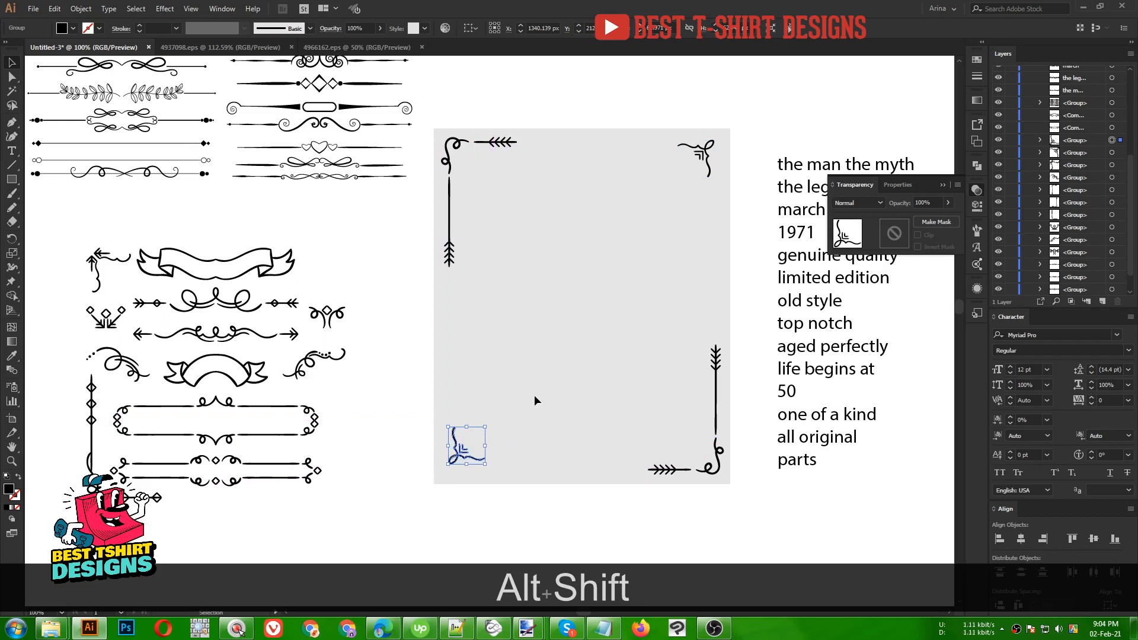
- Align the bottom corner pair by bottom edges and the top pair by top edges
drag(448, 411, 734, 511)
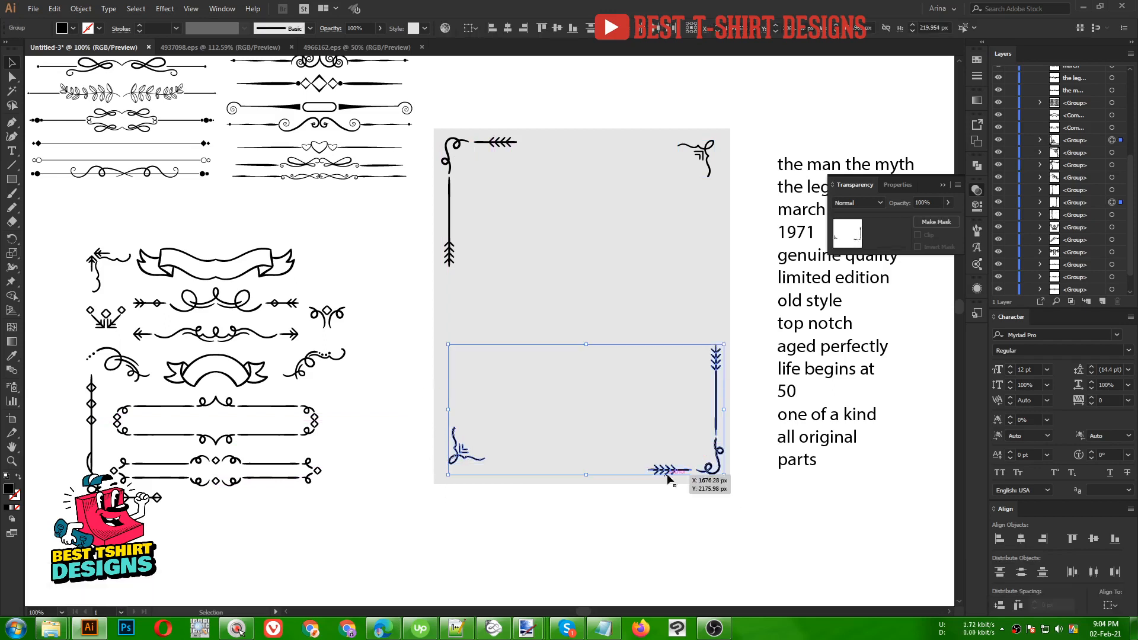
click(572, 28)
click(557, 253)
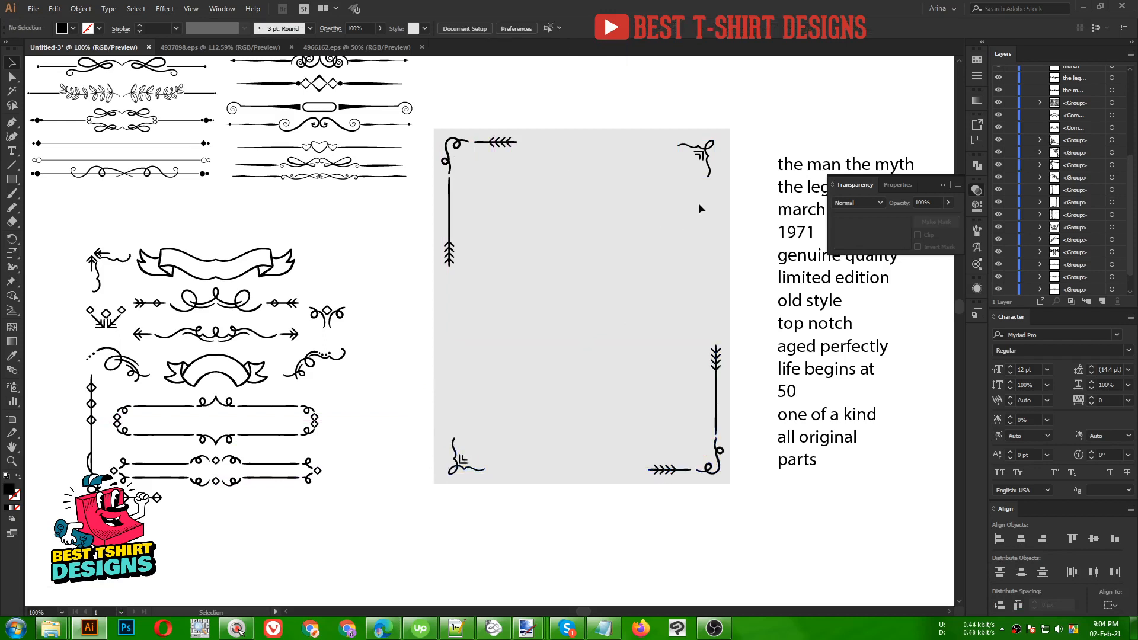
drag(699, 205, 457, 102)
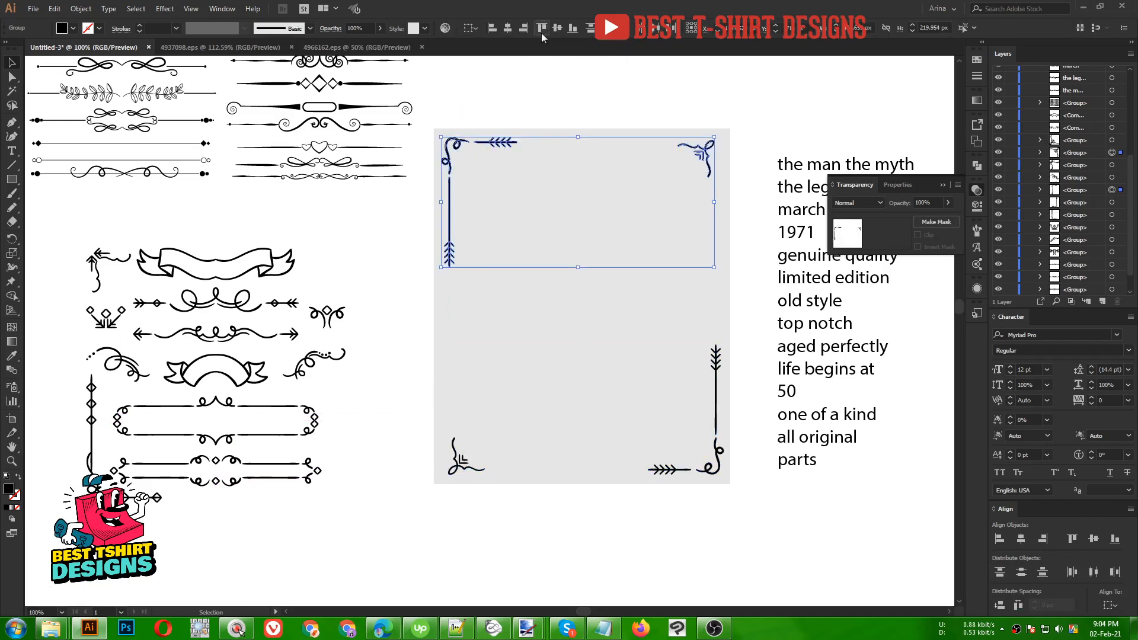
click(546, 28)
click(564, 217)
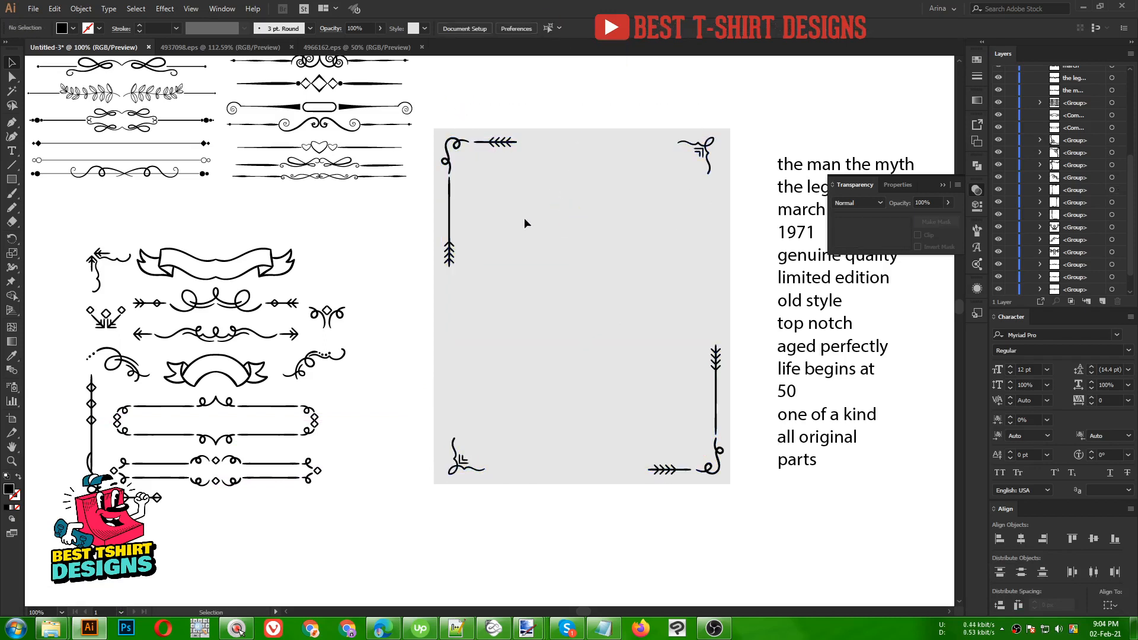
- Align the left corner pair by left edges and the right pair by right edges
drag(511, 214, 417, 521)
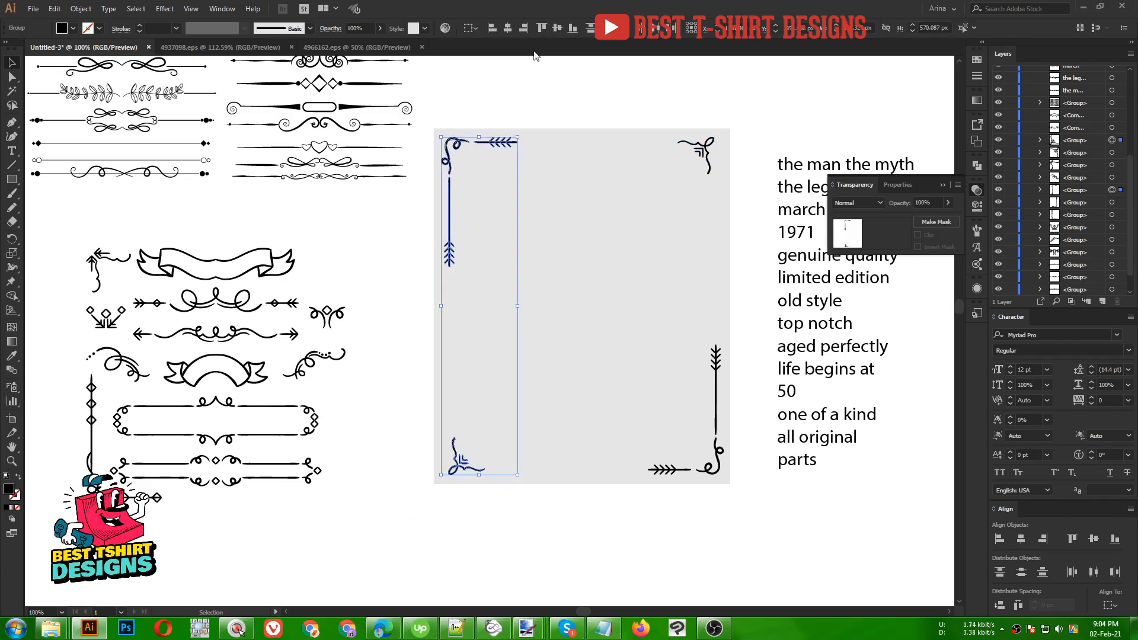
click(493, 28)
drag(639, 129, 733, 485)
click(525, 28)
click(570, 258)
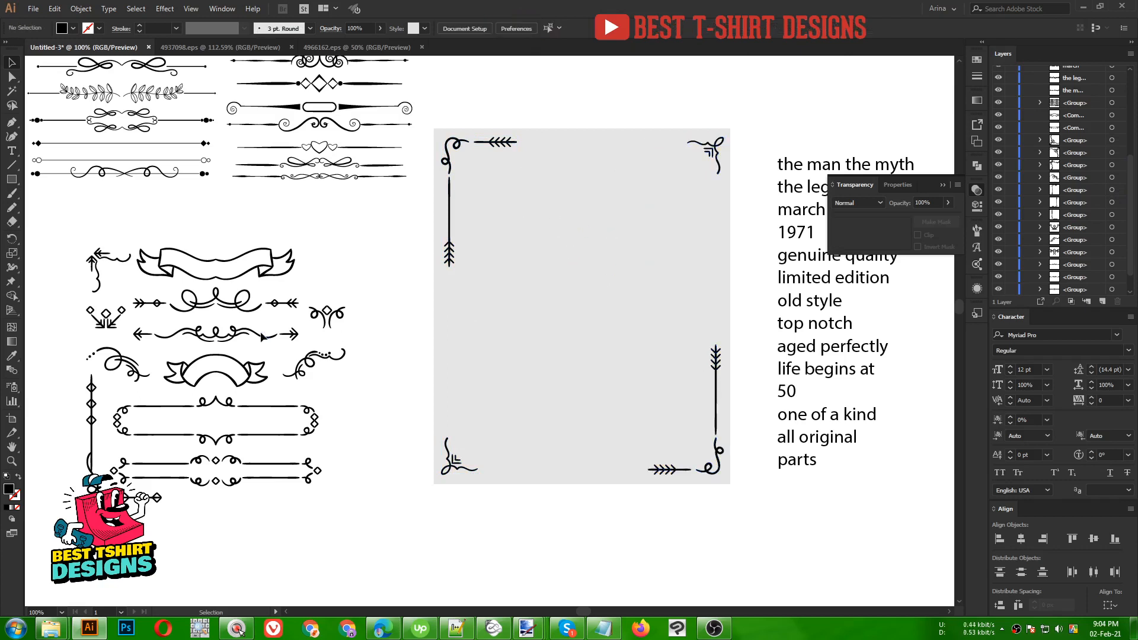
- Place the arrow-scroll ornament on the rectangle's bottom edge, widen it and nudge it into place
drag(232, 335, 581, 466)
scroll(581, 467, up, 1)
drag(682, 462, 671, 460)
key(Down)
key(Down)
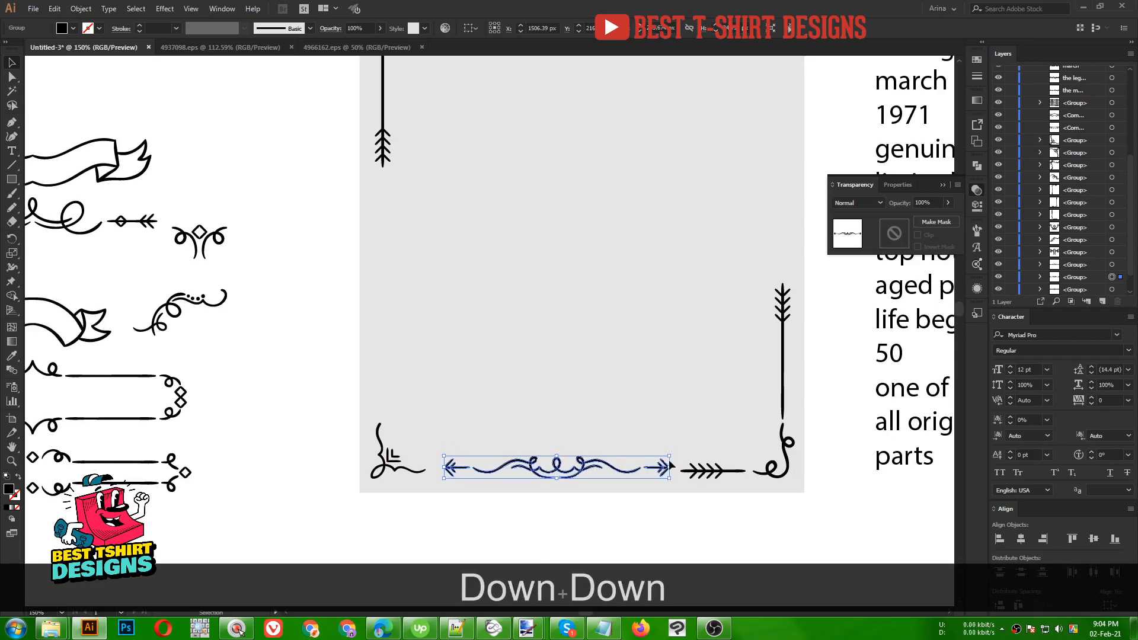
key(Up)
key(Left)
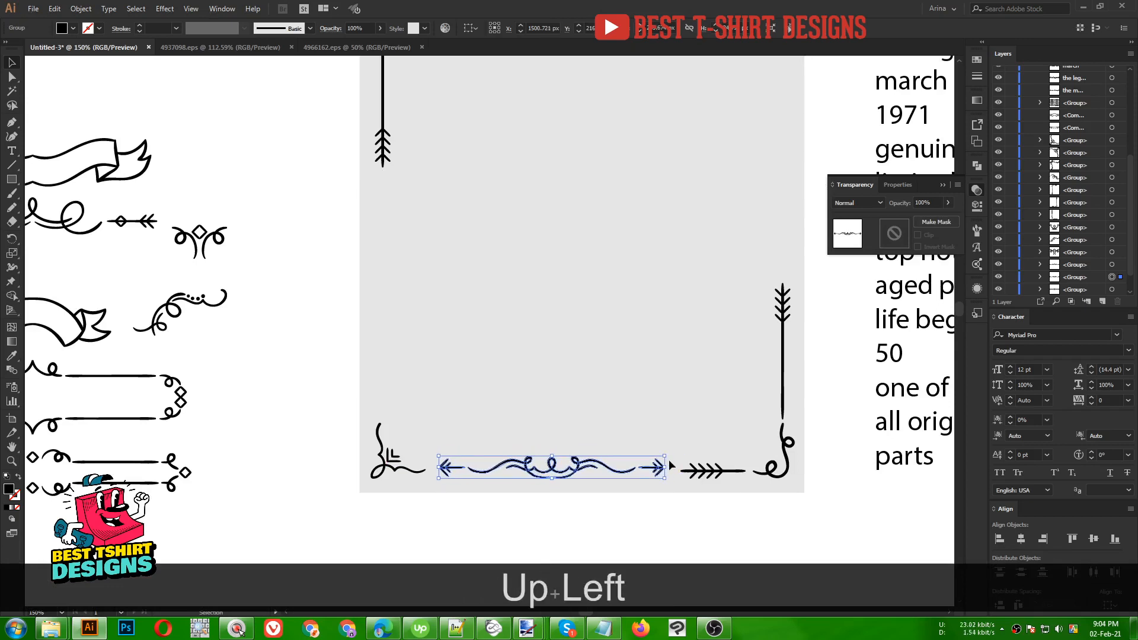
click(525, 343)
- Copy the arrow-scroll ornament to the top edge, then vertical copies to both side edges
scroll(525, 343, down, 1)
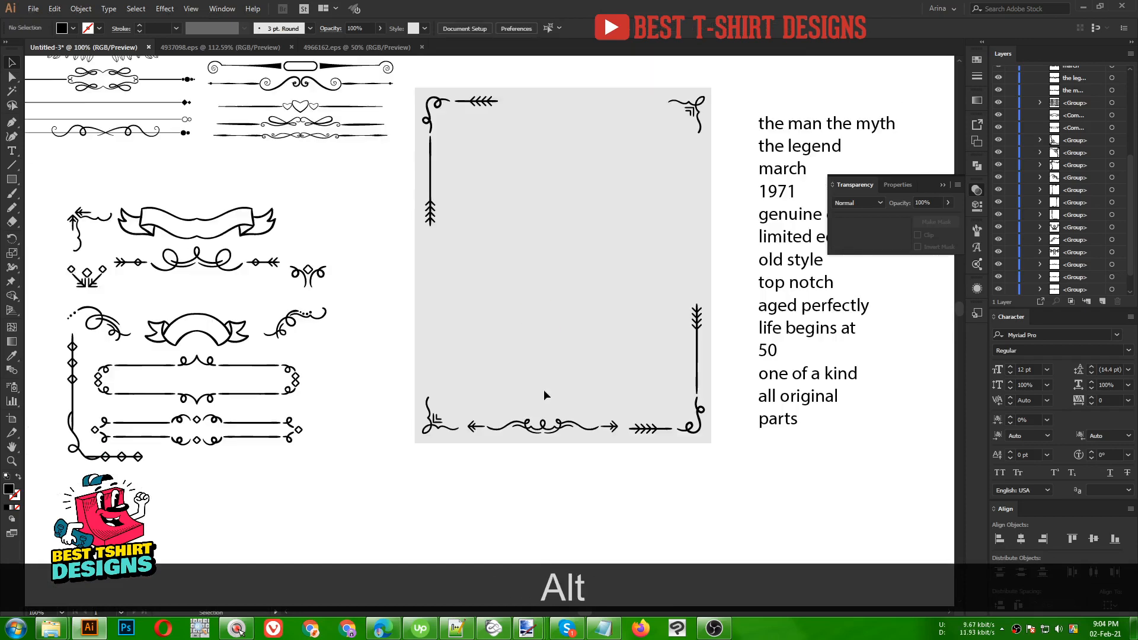
scroll(543, 390, up, 1)
drag(557, 474, 509, 144)
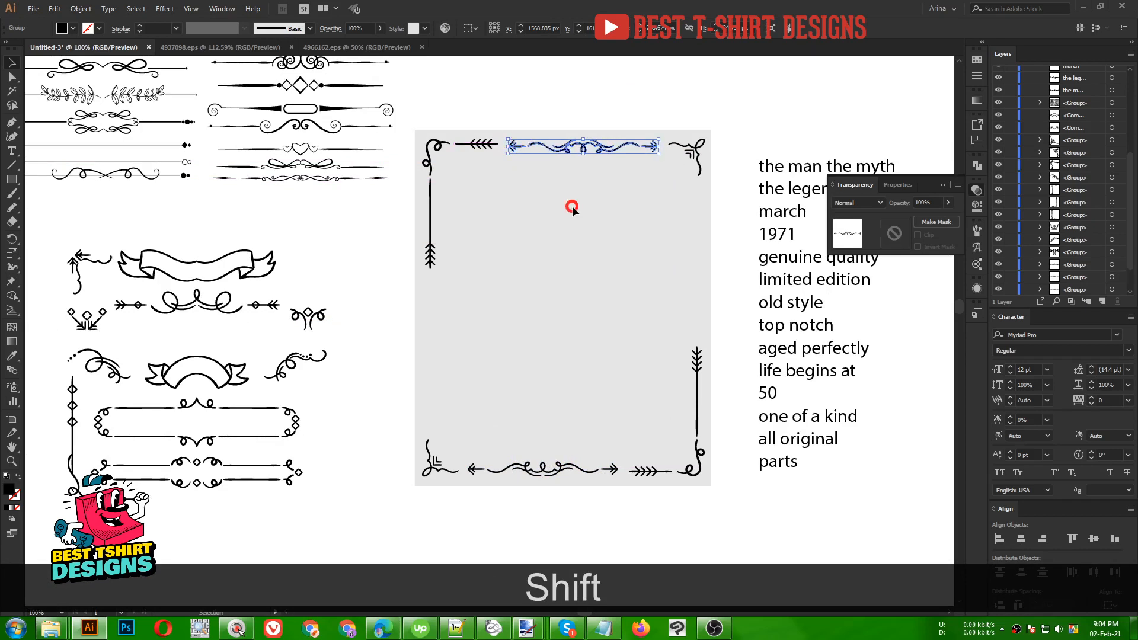
click(573, 208)
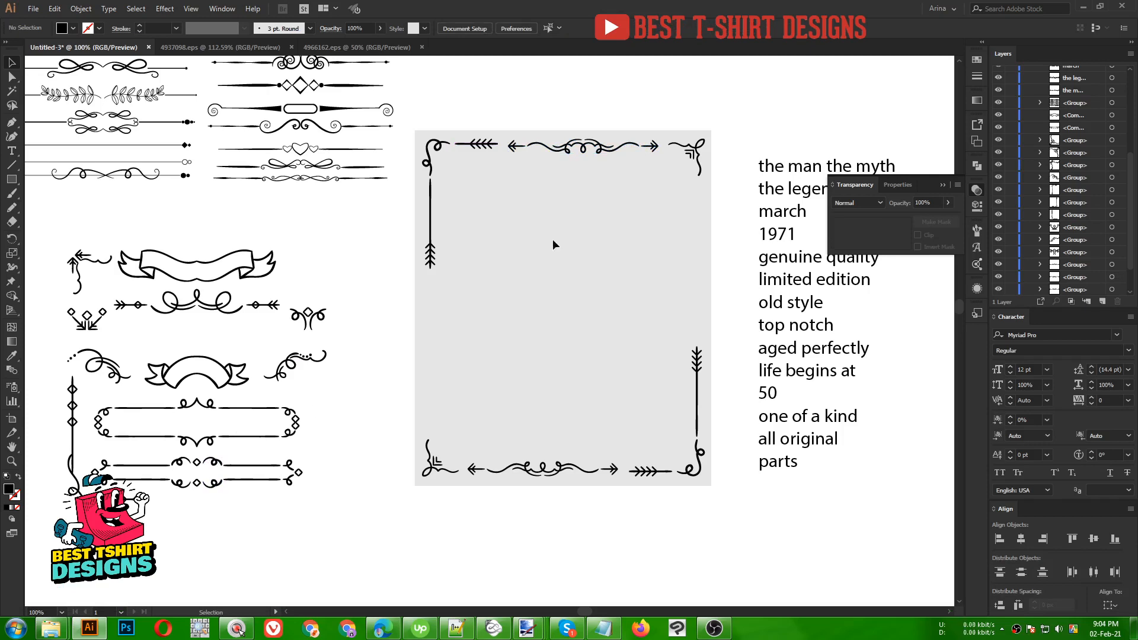
drag(558, 155, 551, 361)
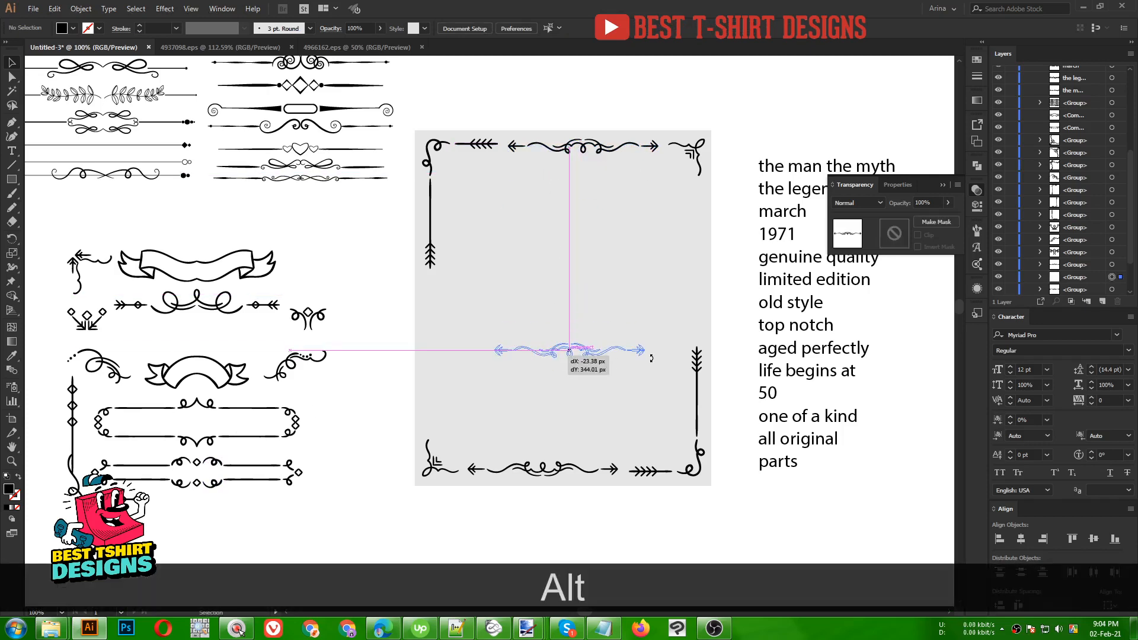
drag(651, 354, 541, 274)
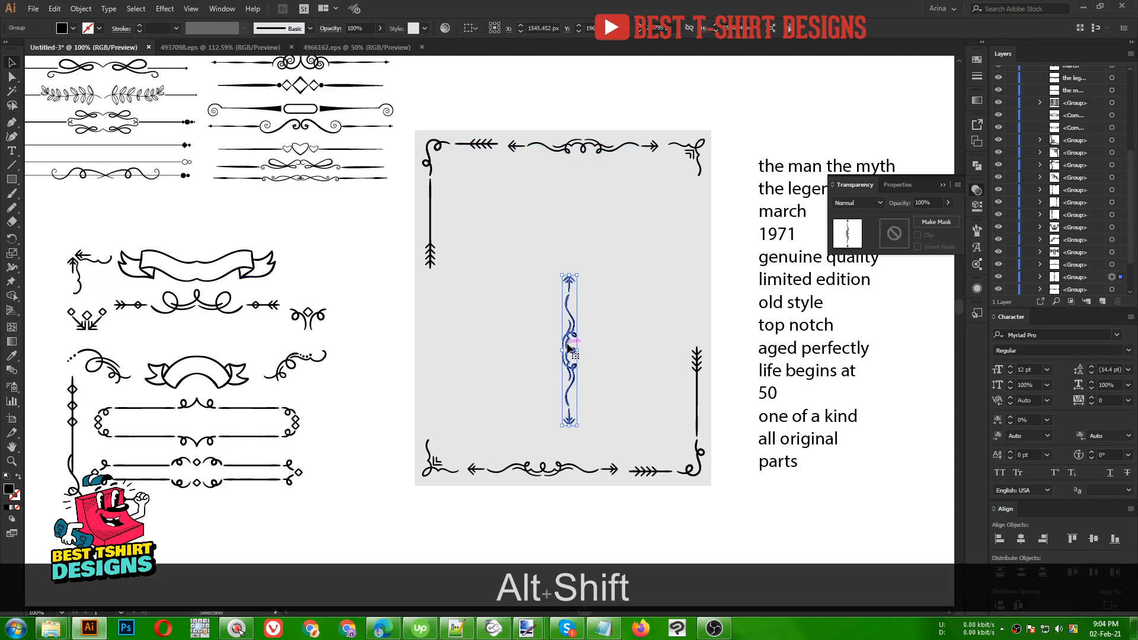
drag(569, 349, 702, 267)
click(479, 340)
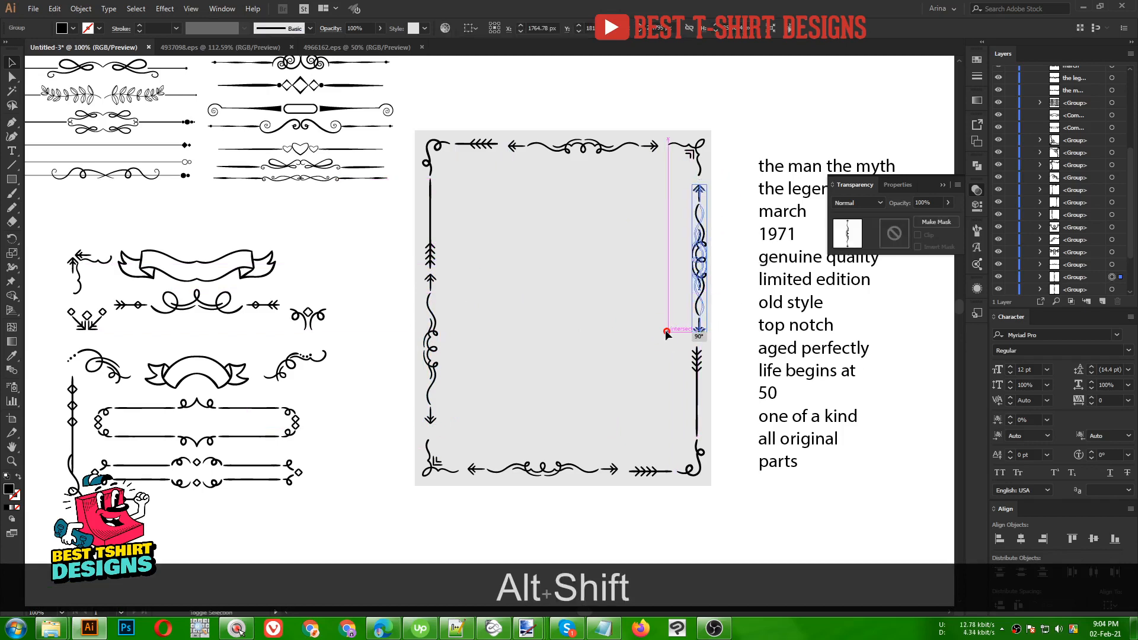
- Fine-tune the right-edge ornament's position with small nudges
key(alt+shift+Up)
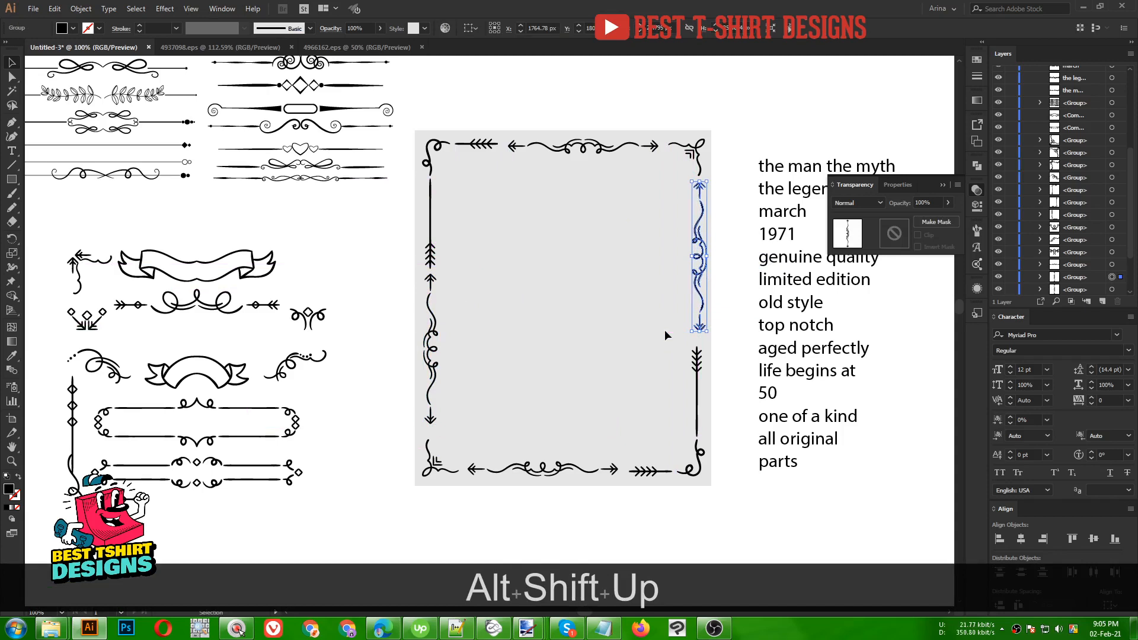
scroll(726, 275, up, 1)
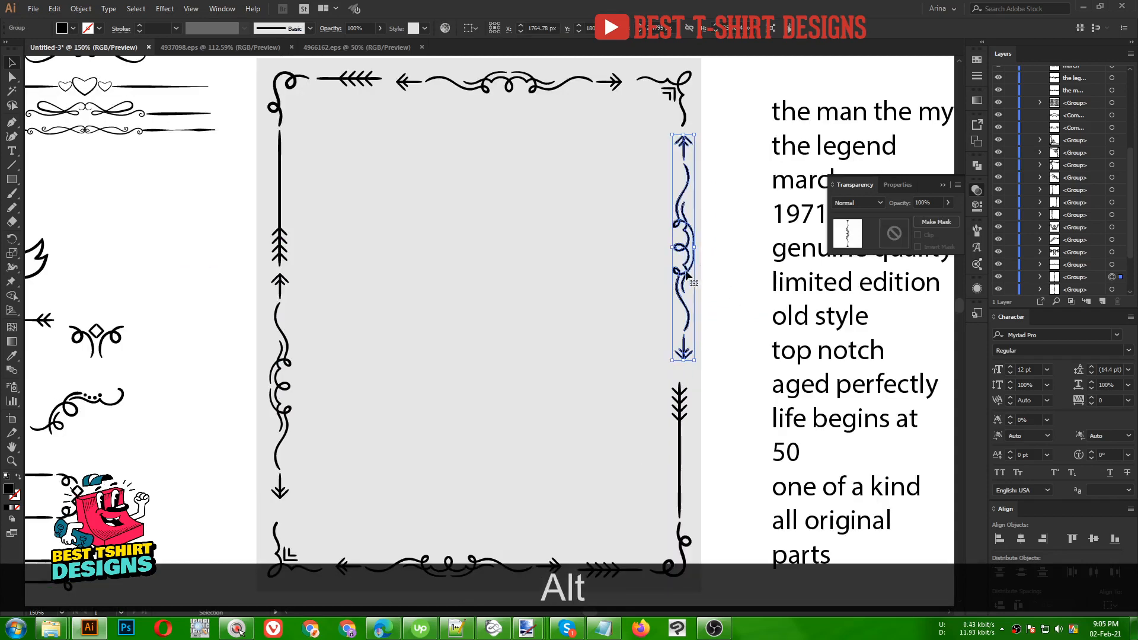
drag(687, 275, 680, 275)
click(589, 297)
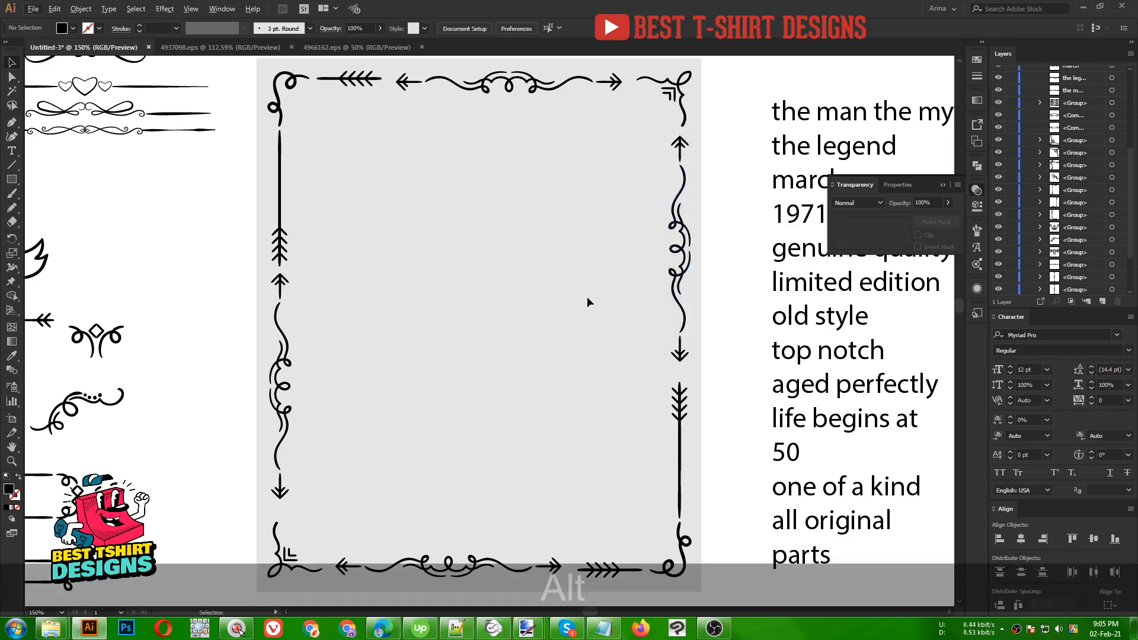
click(680, 279)
key(Down)
key(Down)
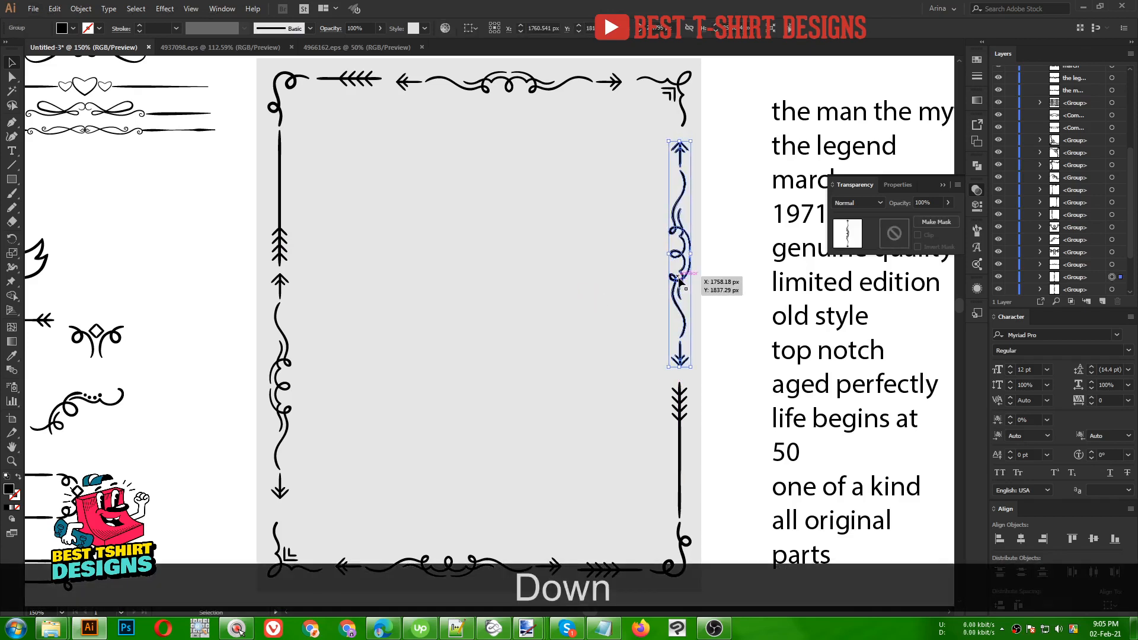
click(475, 296)
scroll(475, 297, down, 1)
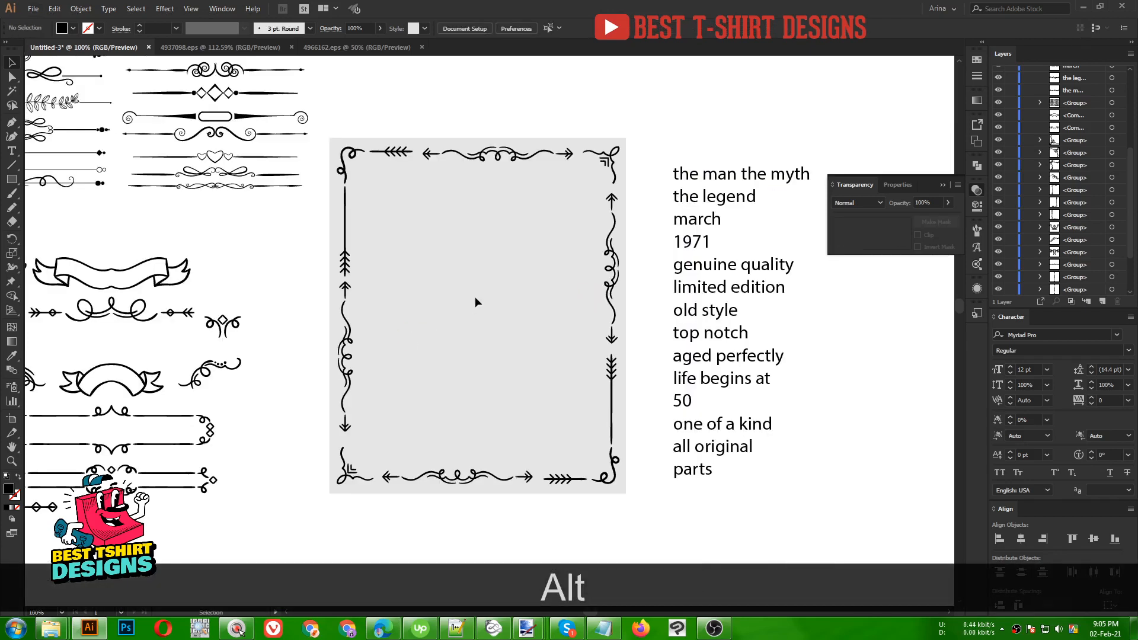
scroll(475, 296, down, 1)
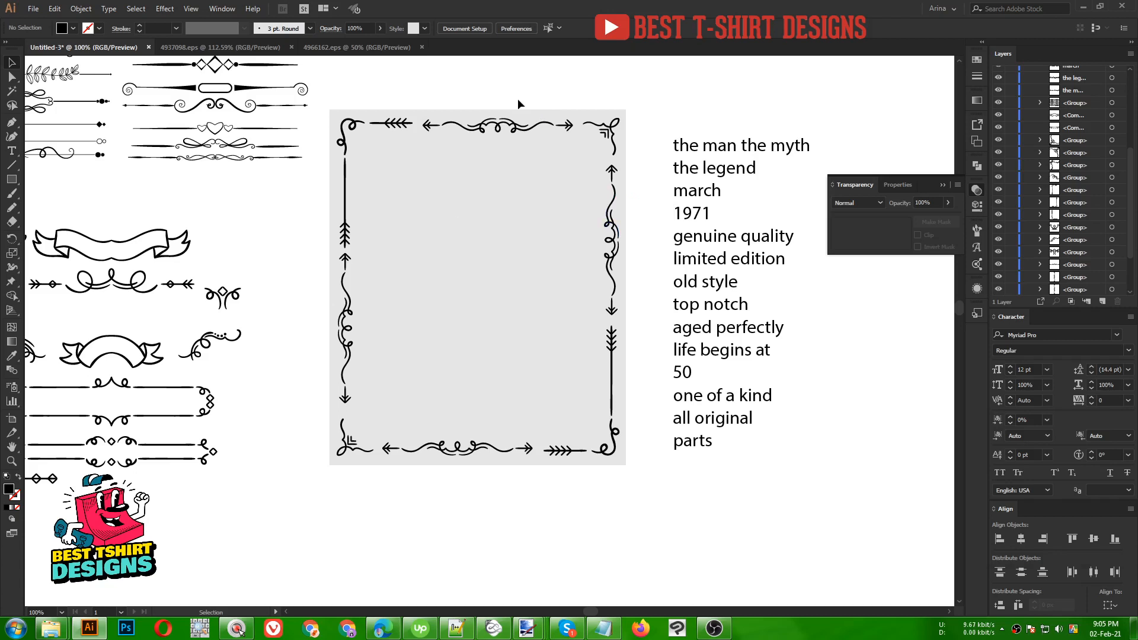
key(alt)
scroll(557, 329, up, 1)
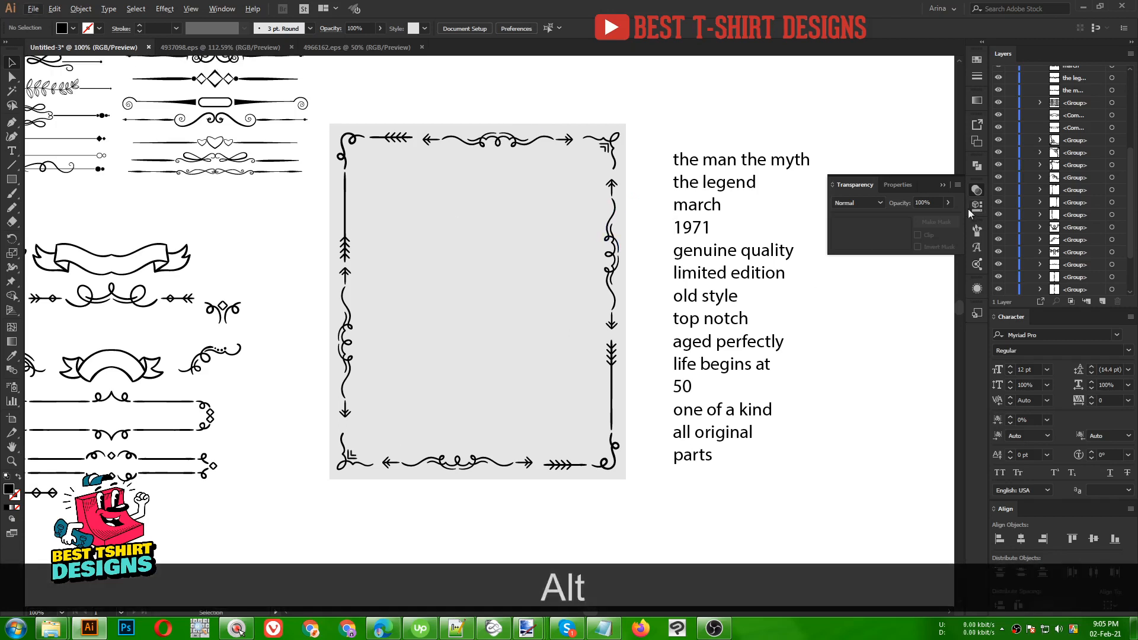
click(975, 189)
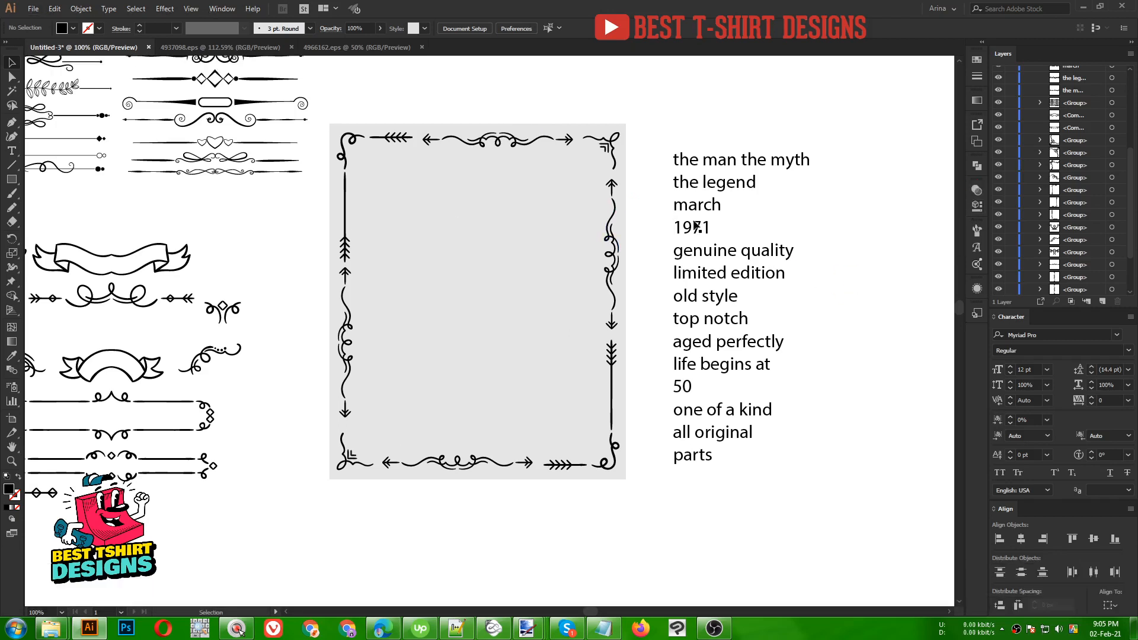
- Move 'march 1971', 'the legend' and 'the man the myth' inside the frame
drag(699, 231, 482, 242)
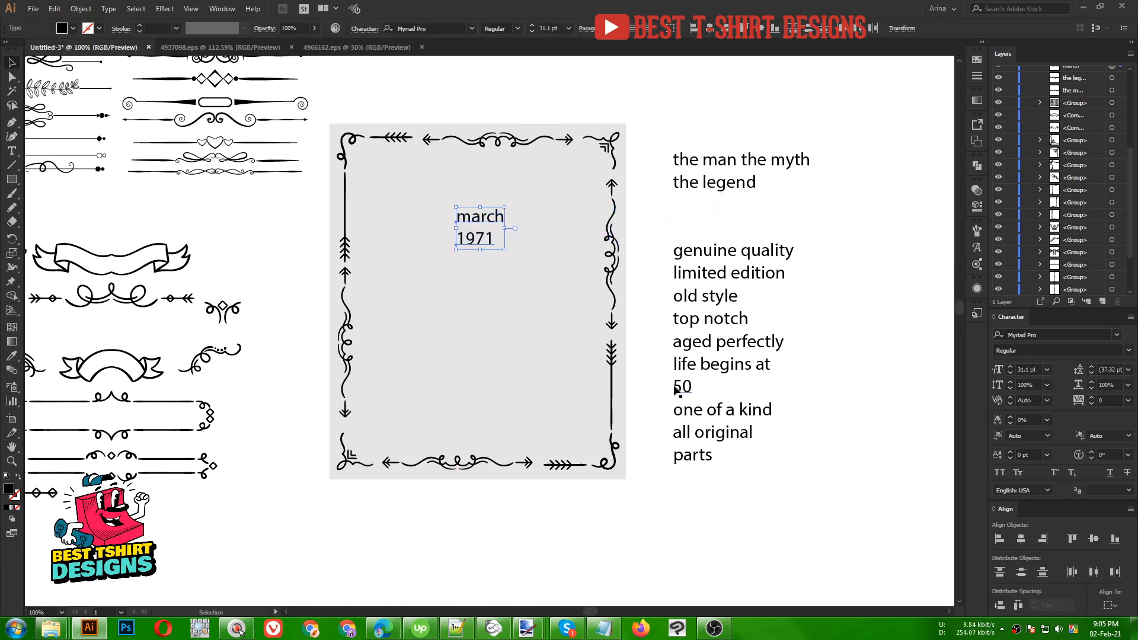
click(682, 388)
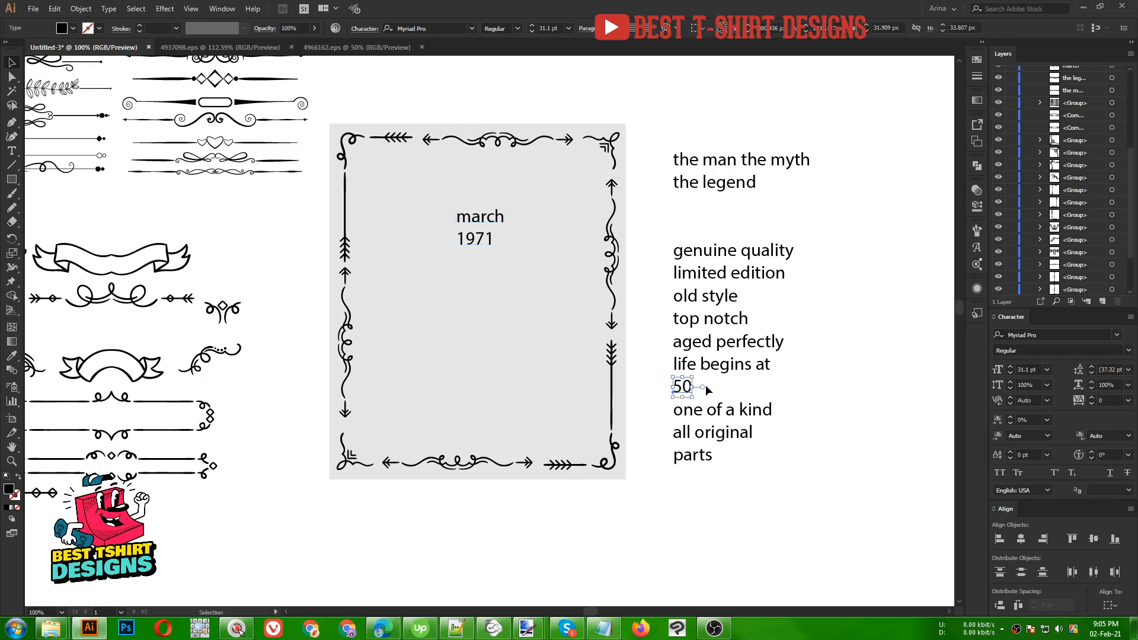
click(827, 389)
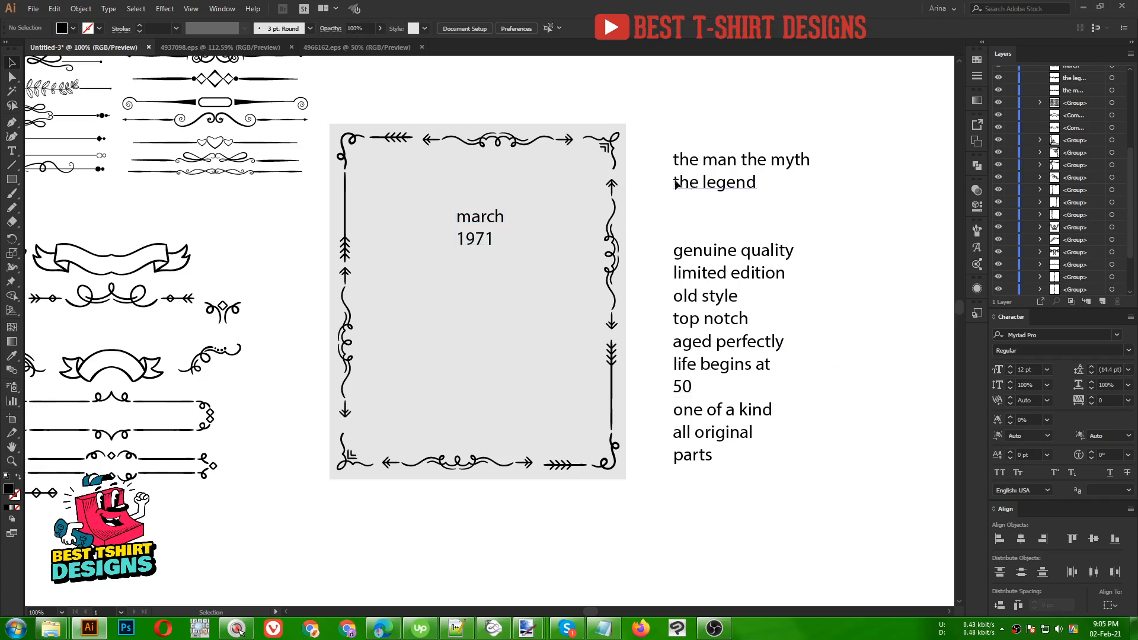
drag(678, 186, 441, 201)
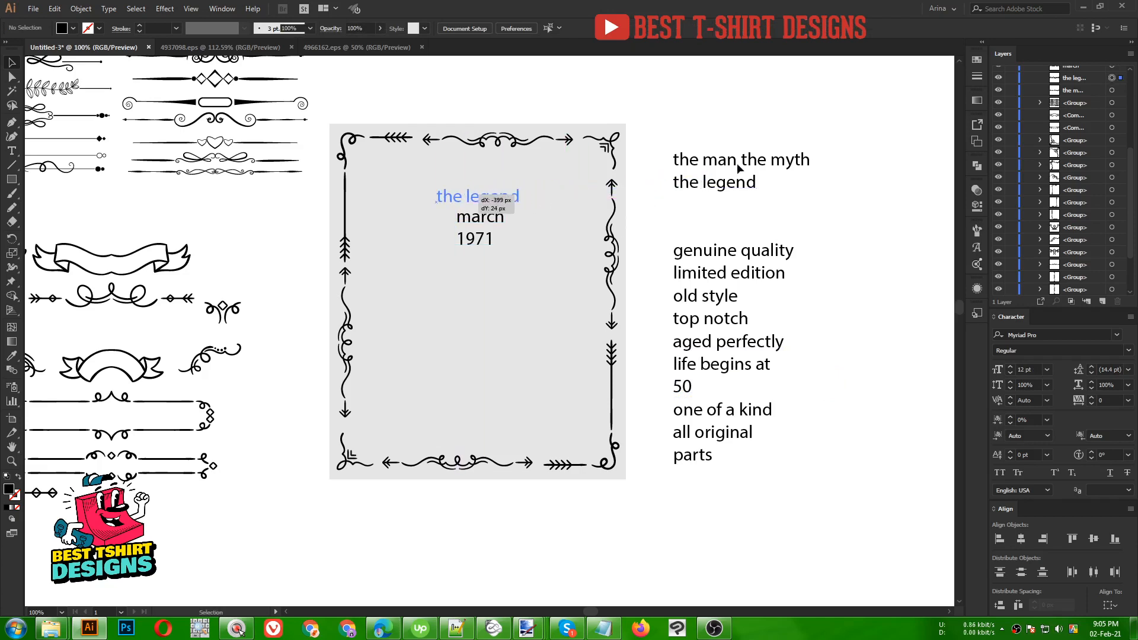
drag(738, 164, 471, 166)
- Search the Font field for 'ex' to find the Explorer family
scroll(471, 97, up, 2)
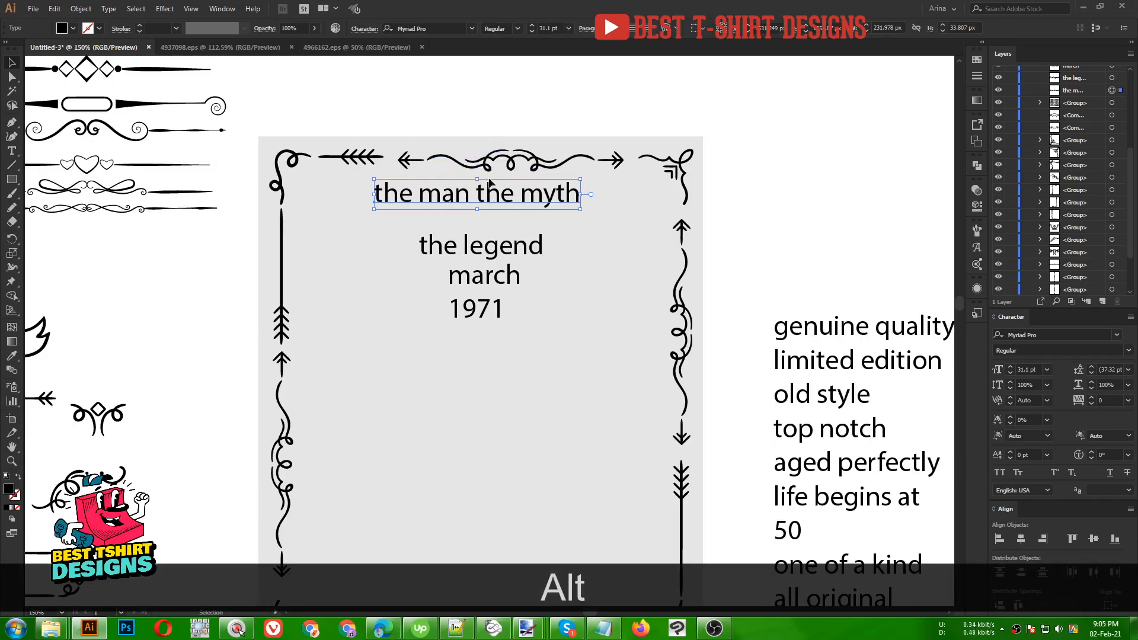
click(445, 27)
text(ex)
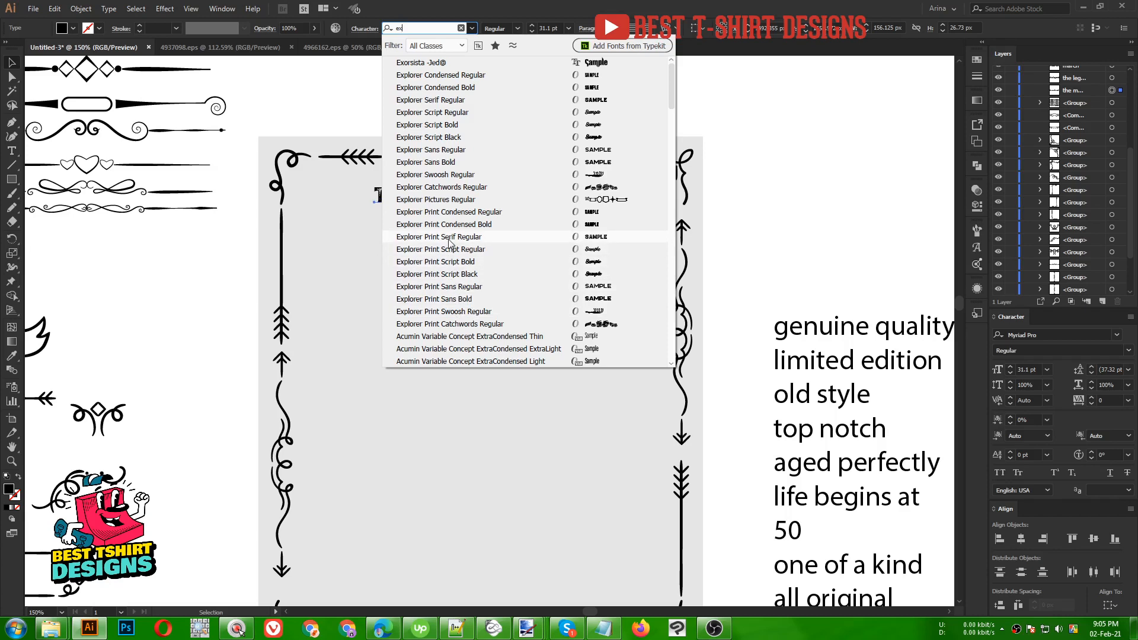
- Set the headline in Explorer Print Sans Regular and enlarge it from its centre
click(449, 237)
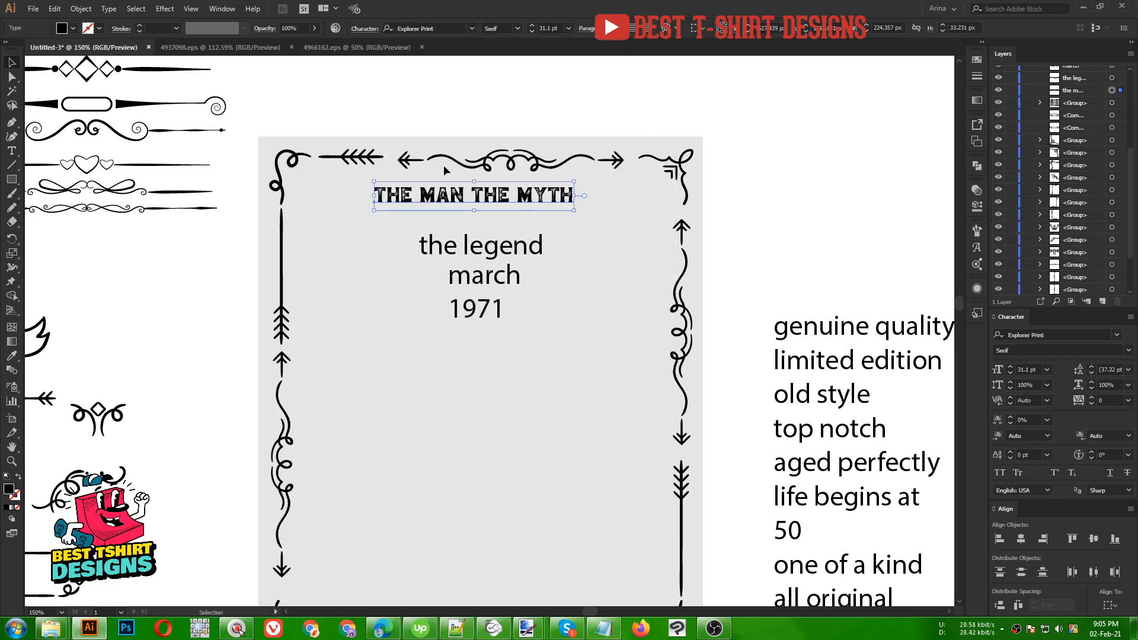
alt+scroll(443, 169, up, 1)
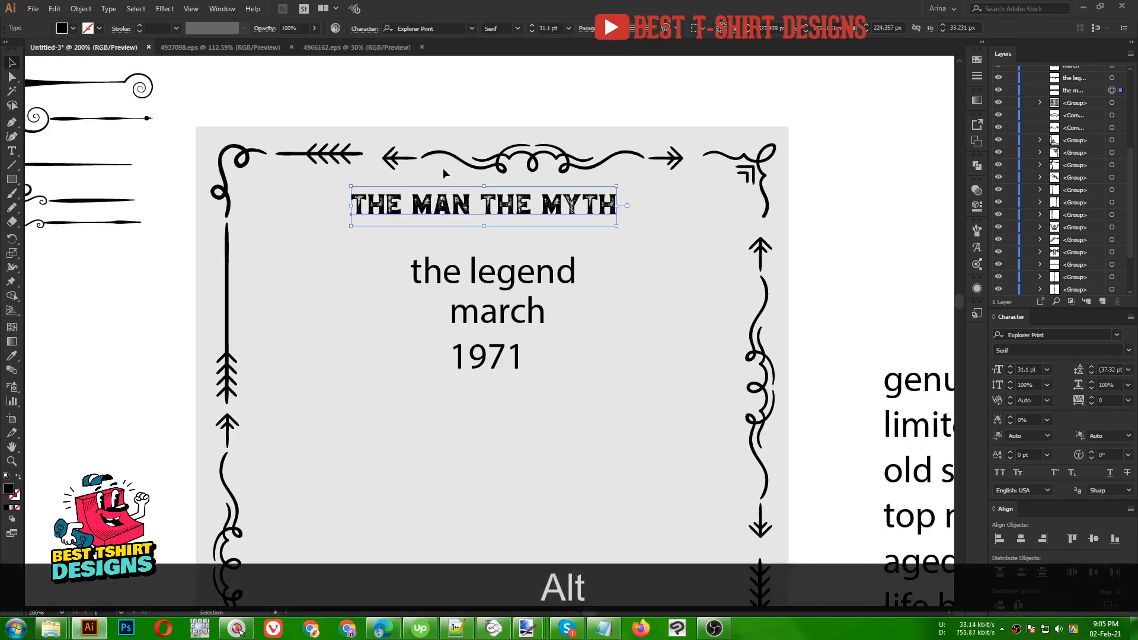
click(518, 29)
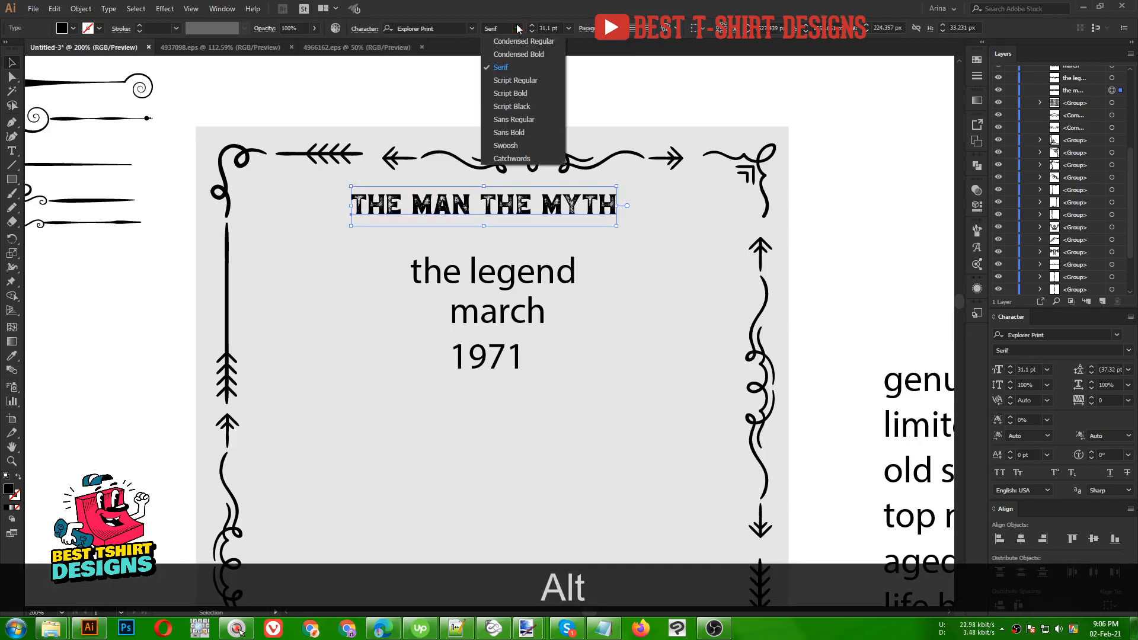
click(522, 119)
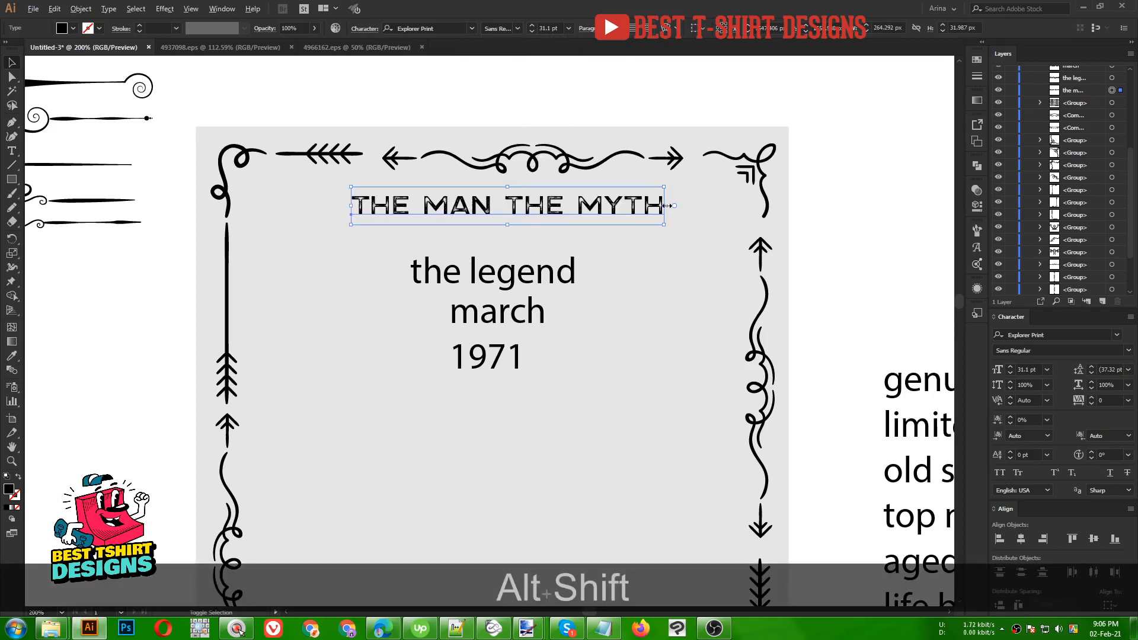
drag(665, 206, 710, 206)
drag(539, 206, 532, 201)
- Select only the border ornaments, leaving out the text lines, and group them
scroll(477, 198, down, 1)
scroll(481, 200, down, 2)
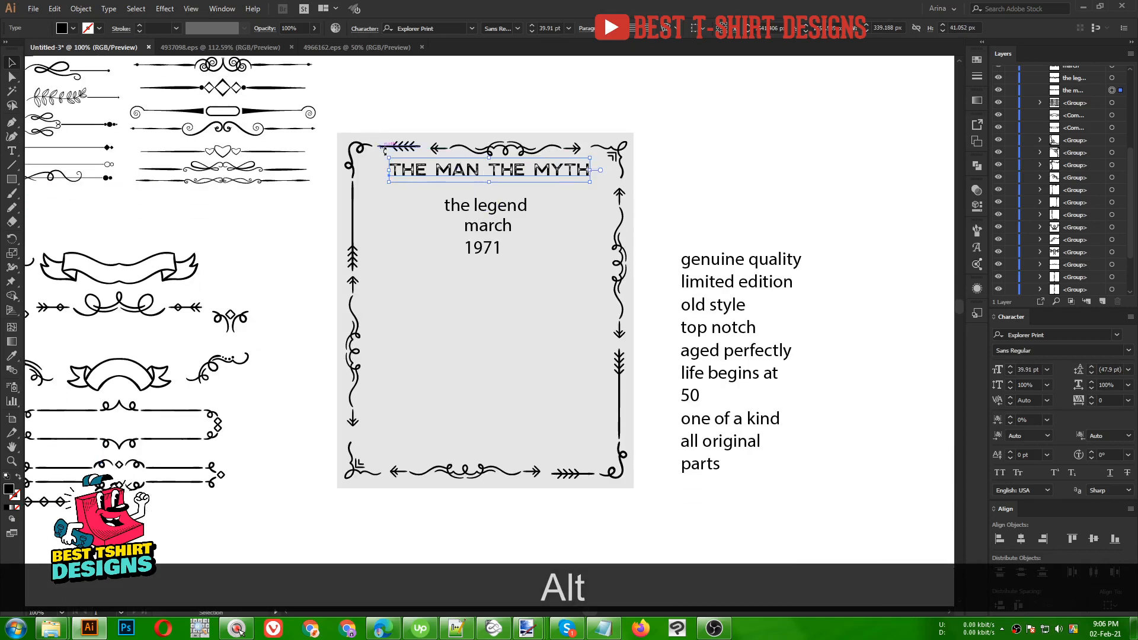
drag(335, 116, 637, 506)
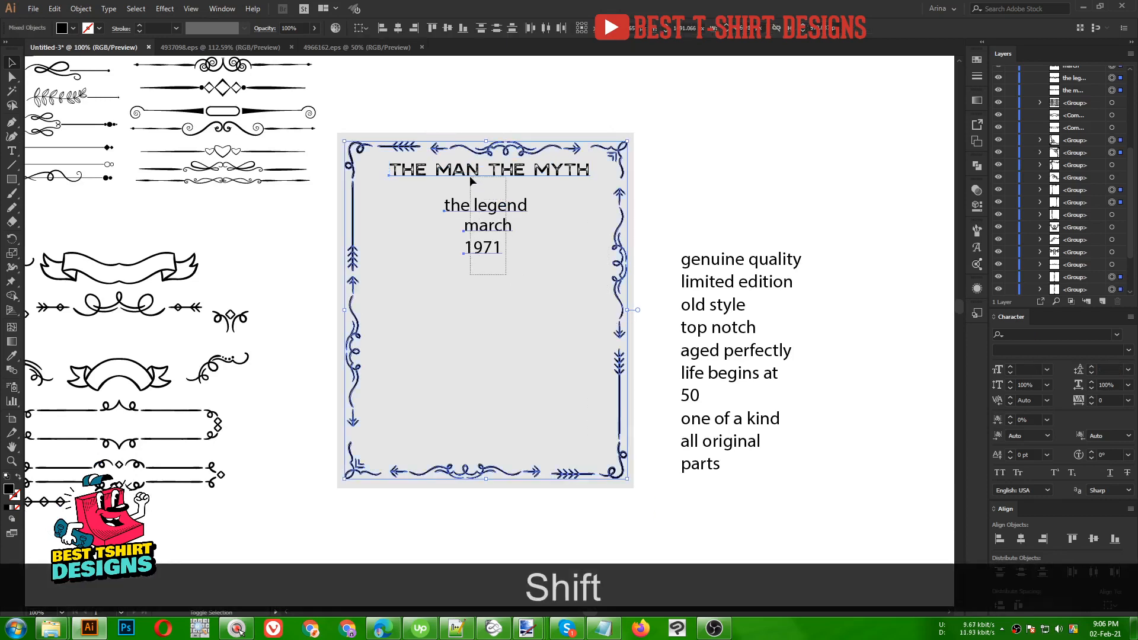
drag(470, 176, 525, 313)
key(ctrl)
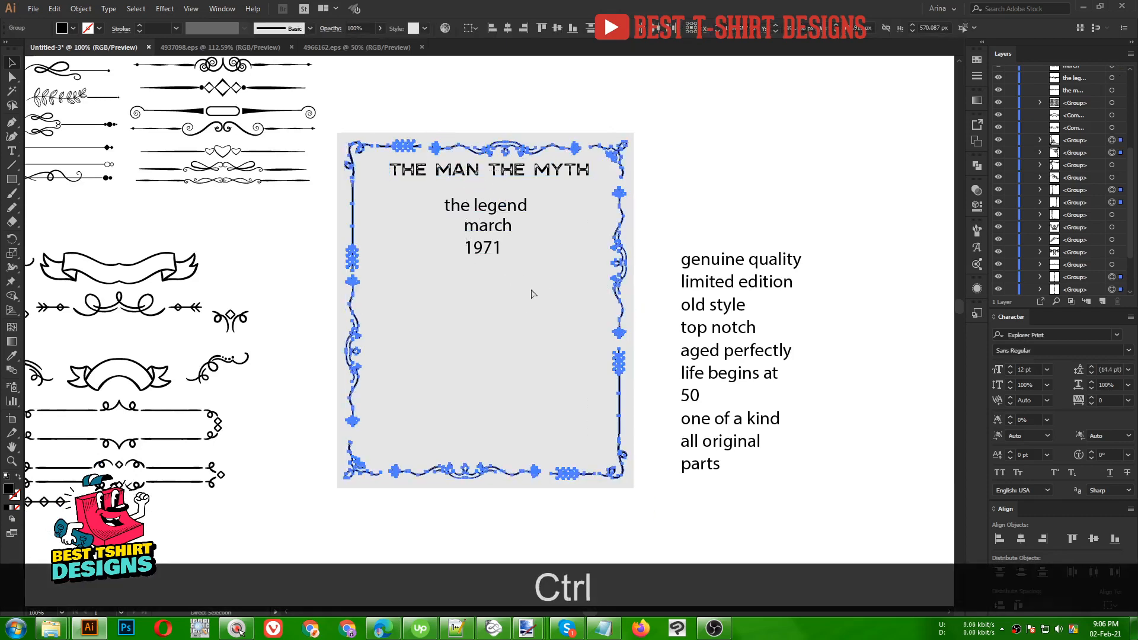
key(ctrl+g)
click(531, 289)
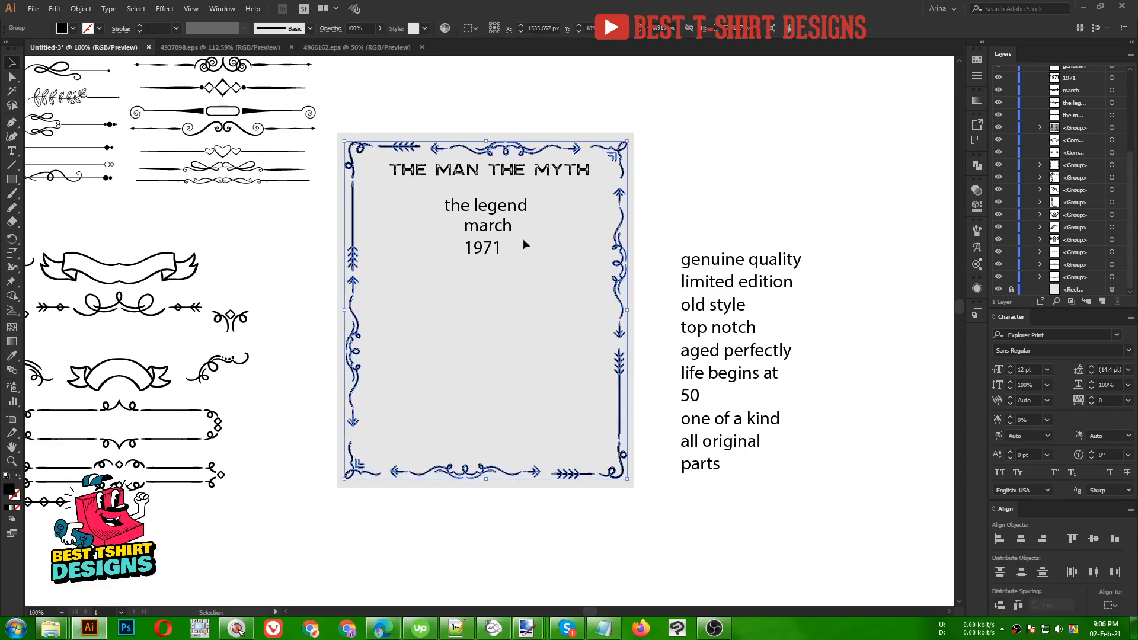
scroll(473, 112, up, 1)
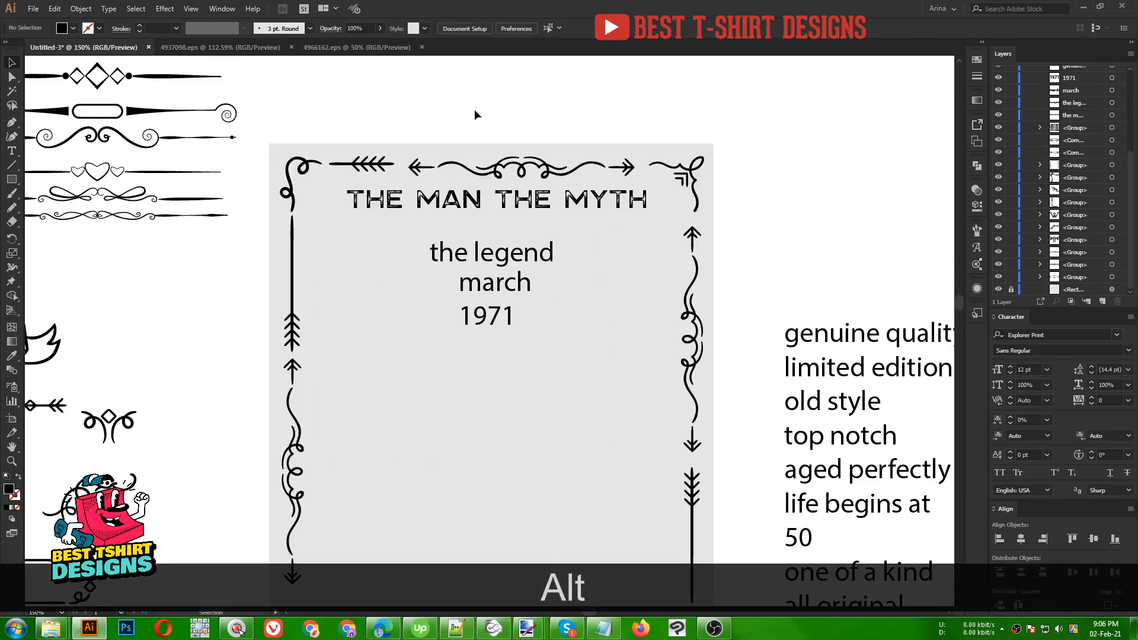
- Give THE LEGEND the headline's style in Explorer Print Serif and place it under the headline
click(492, 261)
key(i)
click(506, 205)
key(v)
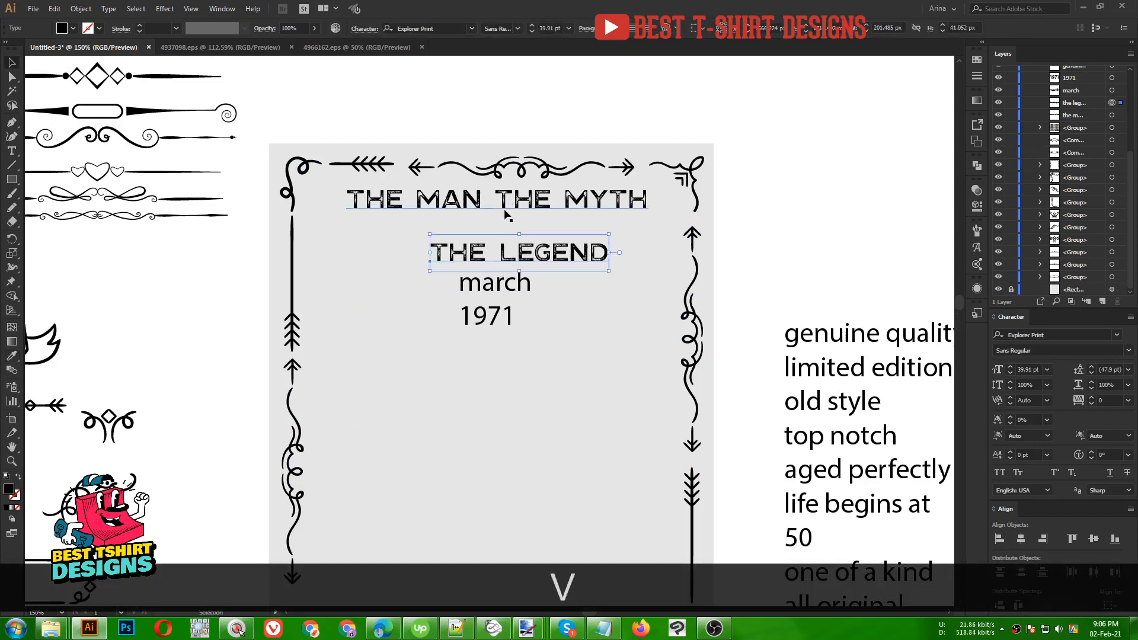
click(522, 29)
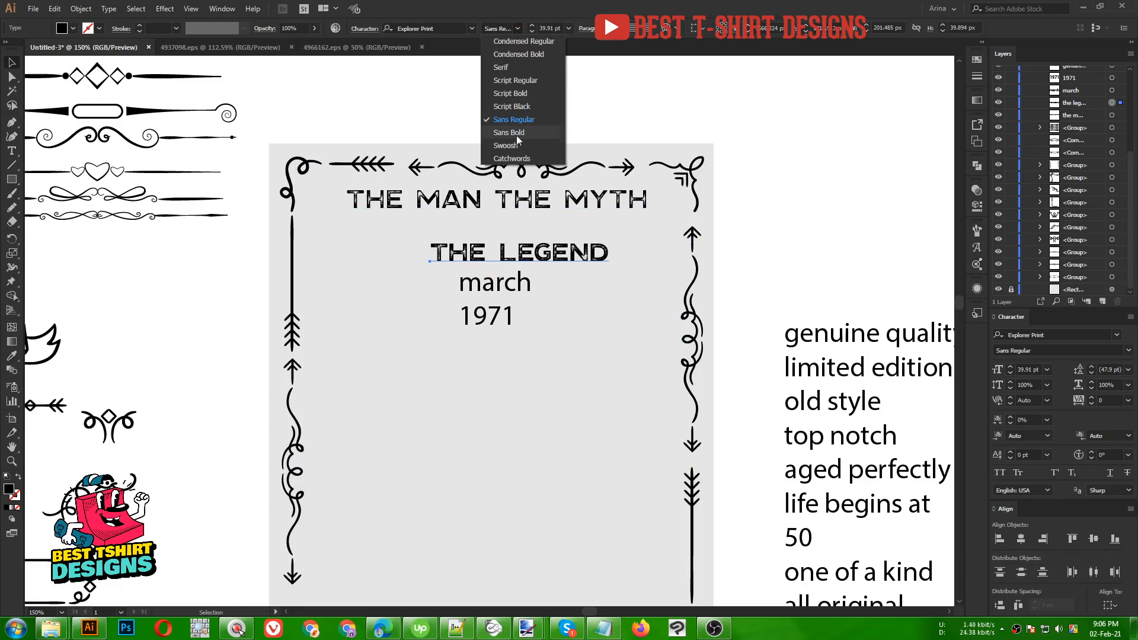
click(518, 69)
drag(532, 256, 594, 236)
key(Down)
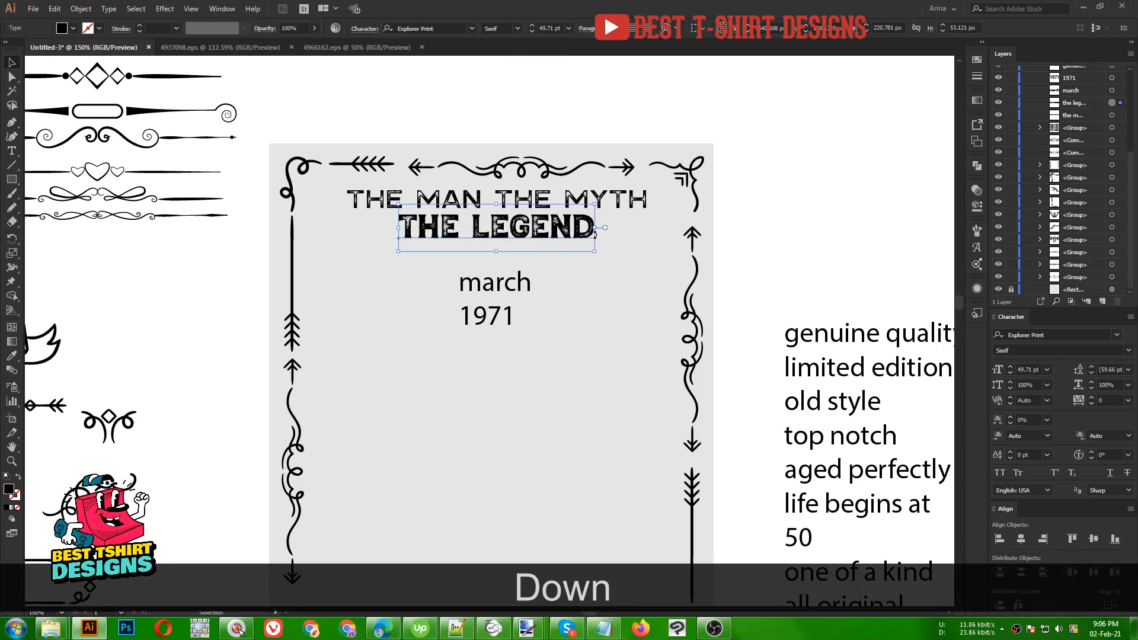
- Change THE MAN THE MYTH to Explorer Print Sans Bold
click(560, 205)
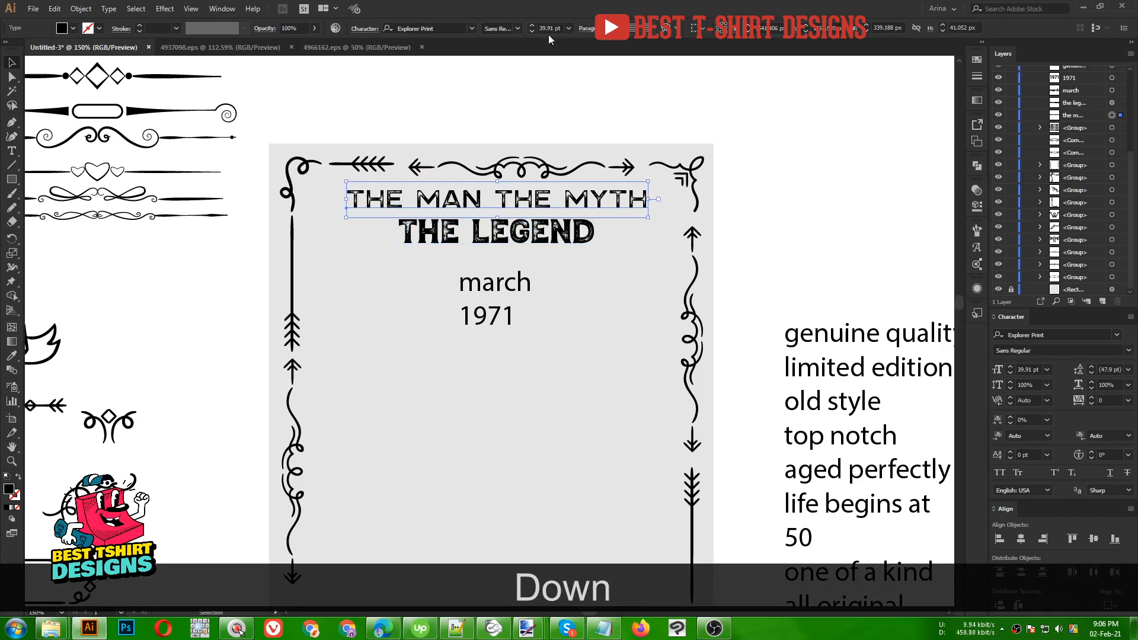
click(519, 28)
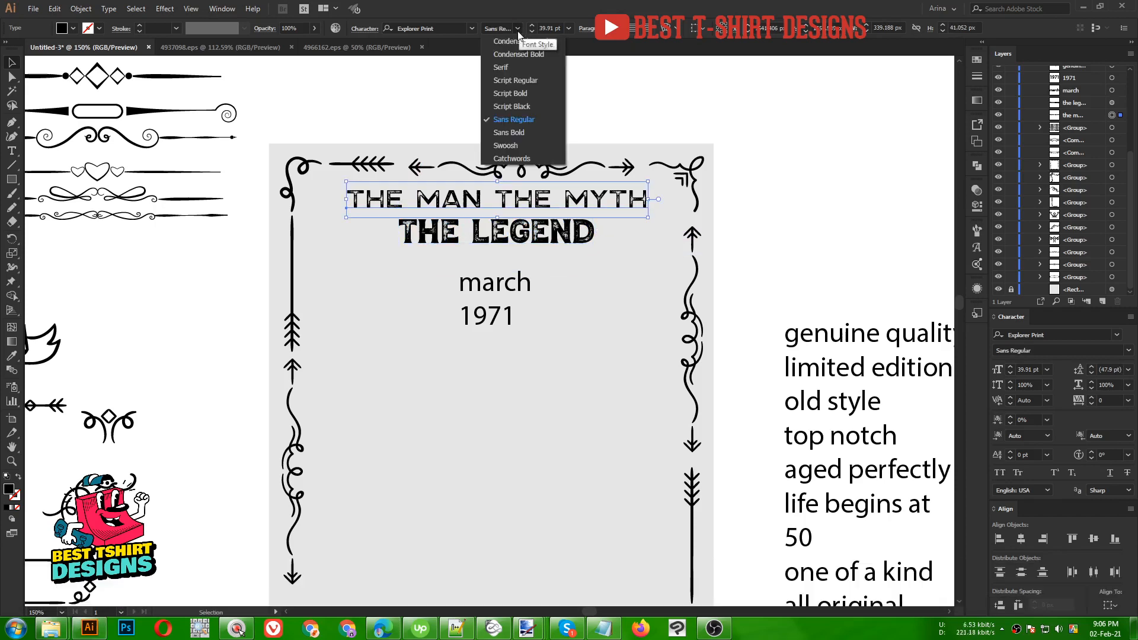
click(520, 132)
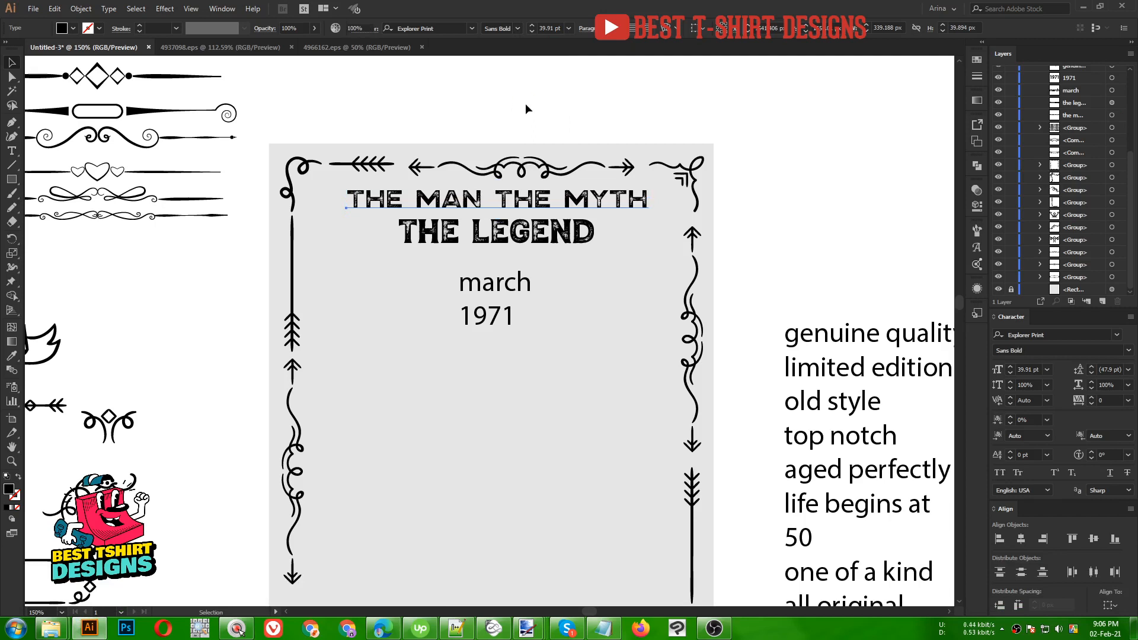
click(525, 103)
scroll(498, 376, down, 1)
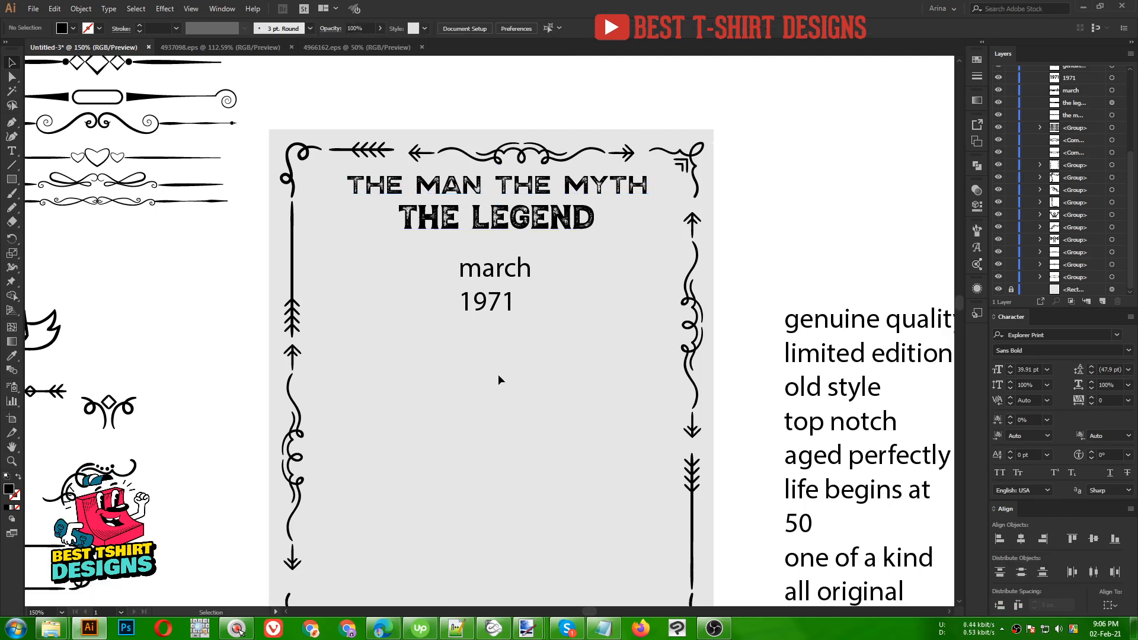
- Capitalise 'march' to 'March'
double_click(485, 274)
key(BackSpace)
text(M)
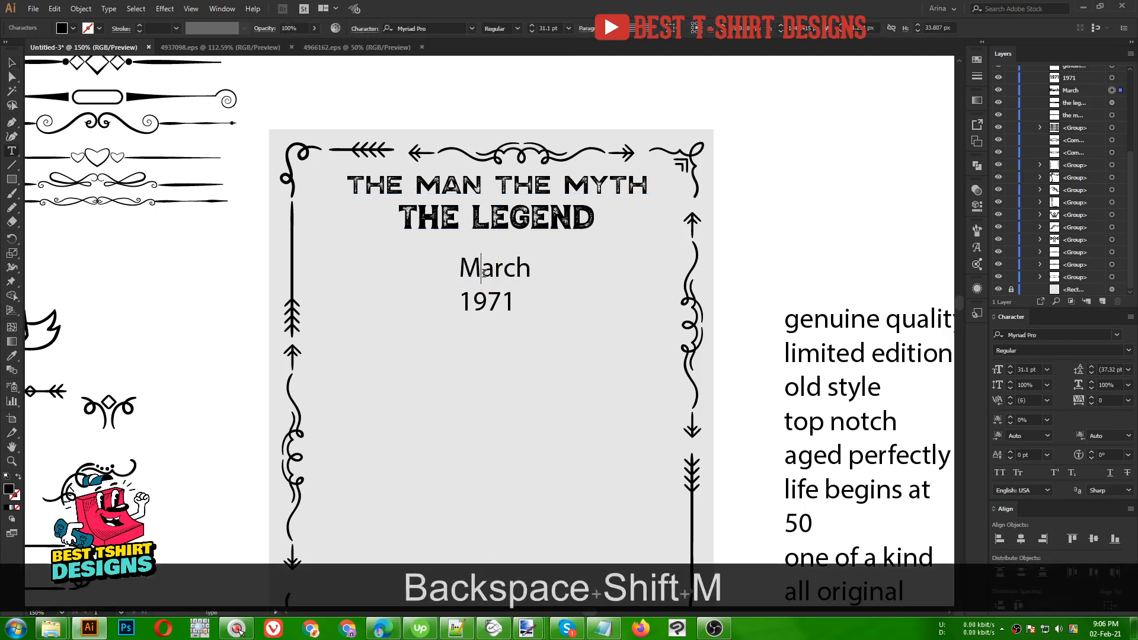
click(12, 63)
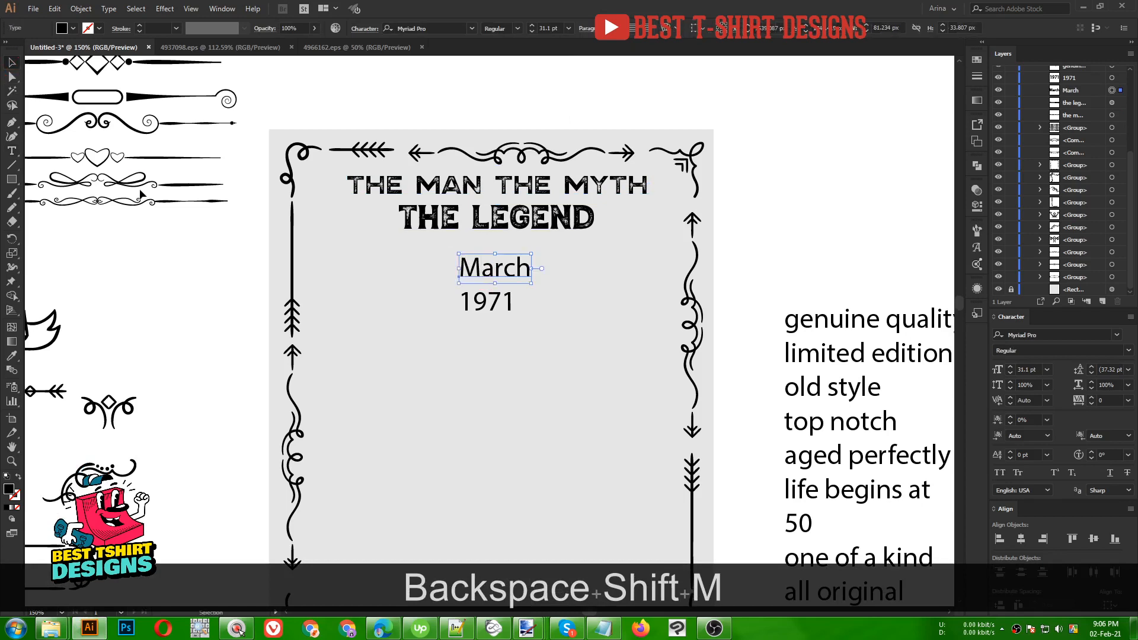
- Give March THE LEGEND's style in Script Bold, enlarge it, and move 1971 lower
key(i)
click(493, 224)
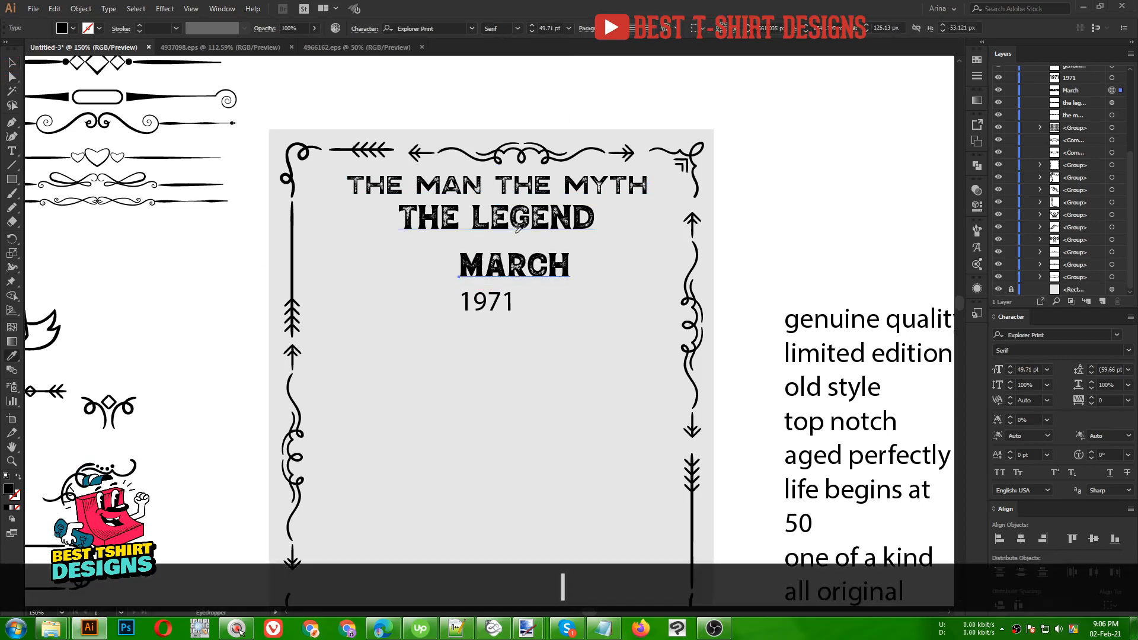
key(v)
click(522, 28)
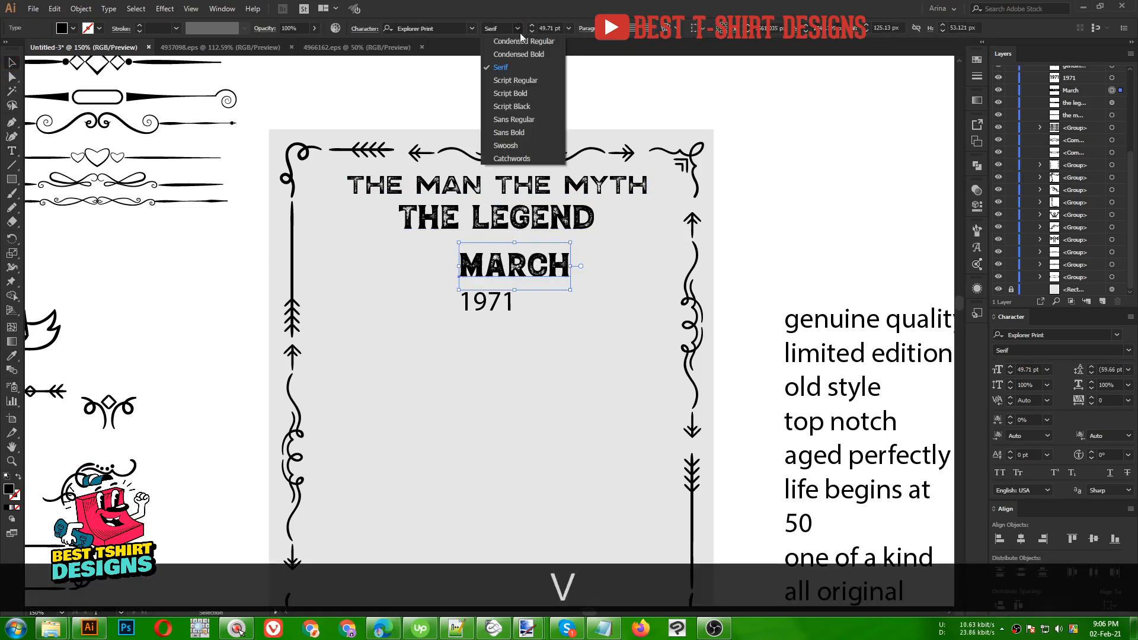
click(513, 96)
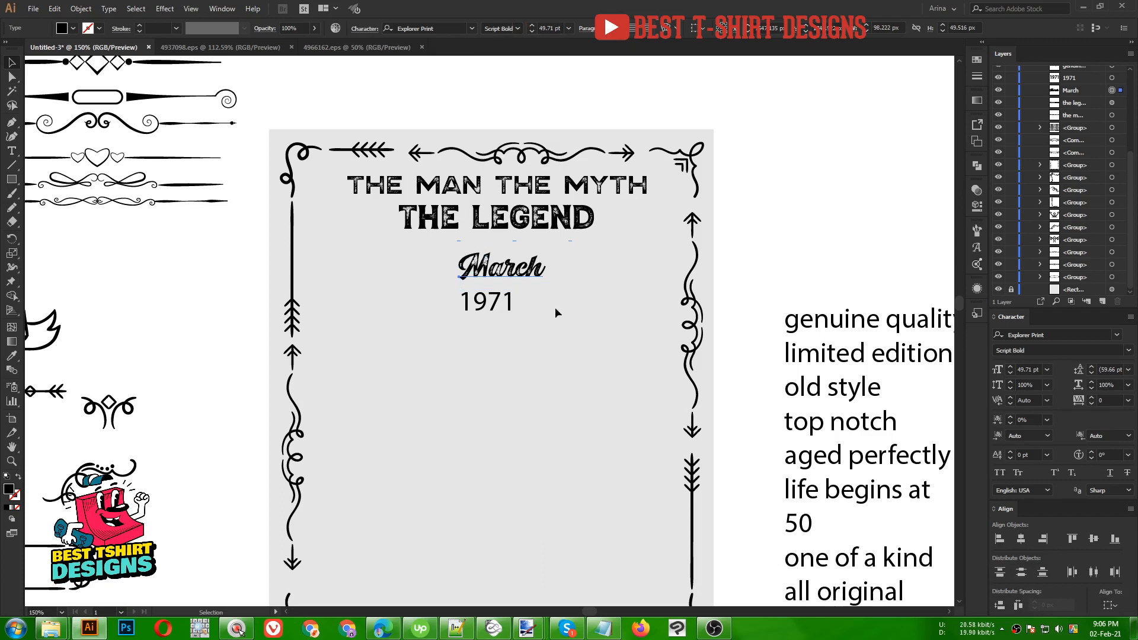
drag(556, 265, 579, 278)
drag(487, 303, 517, 397)
click(522, 279)
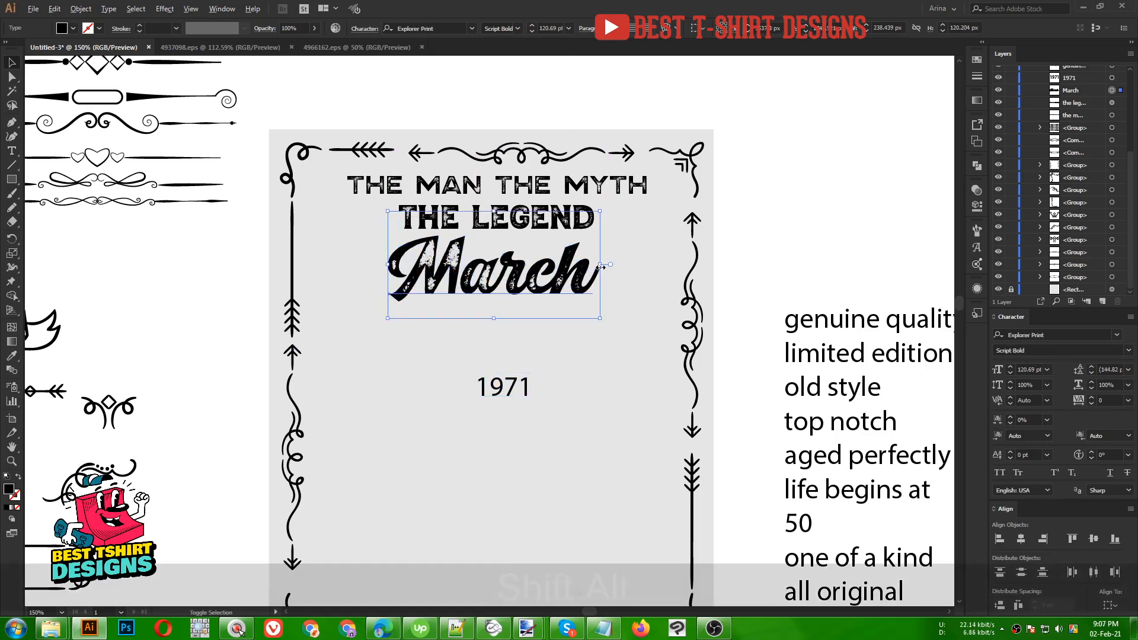
drag(588, 265, 579, 265)
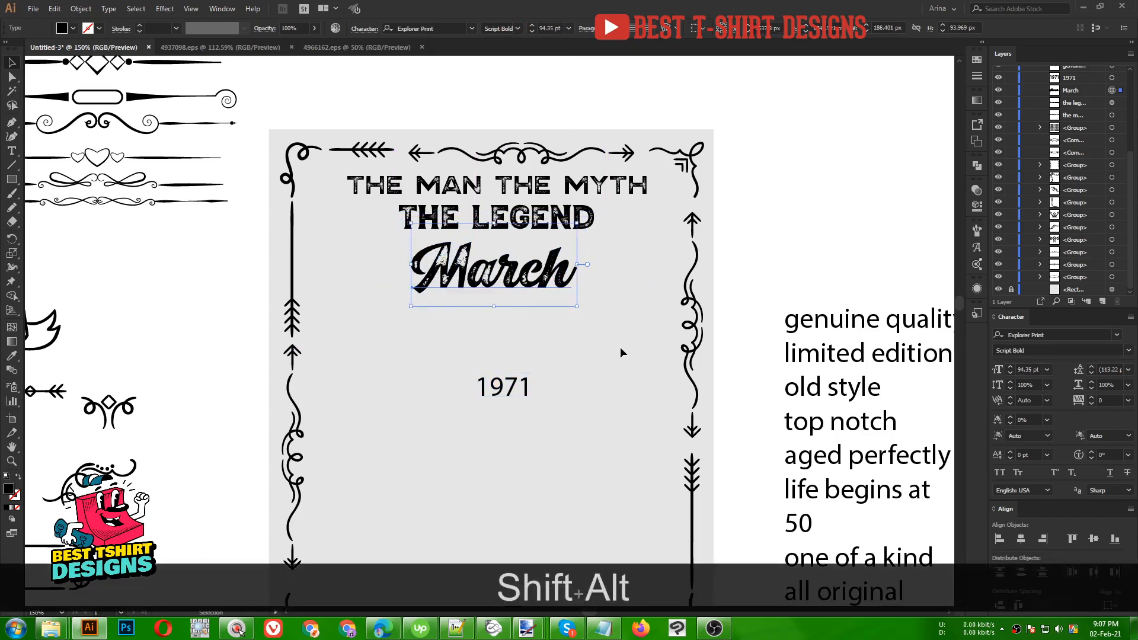
- Restyle 1971 with THE LEGEND's distressed Explorer Print font and enlarge it beneath March
click(620, 353)
scroll(620, 353, down, 2)
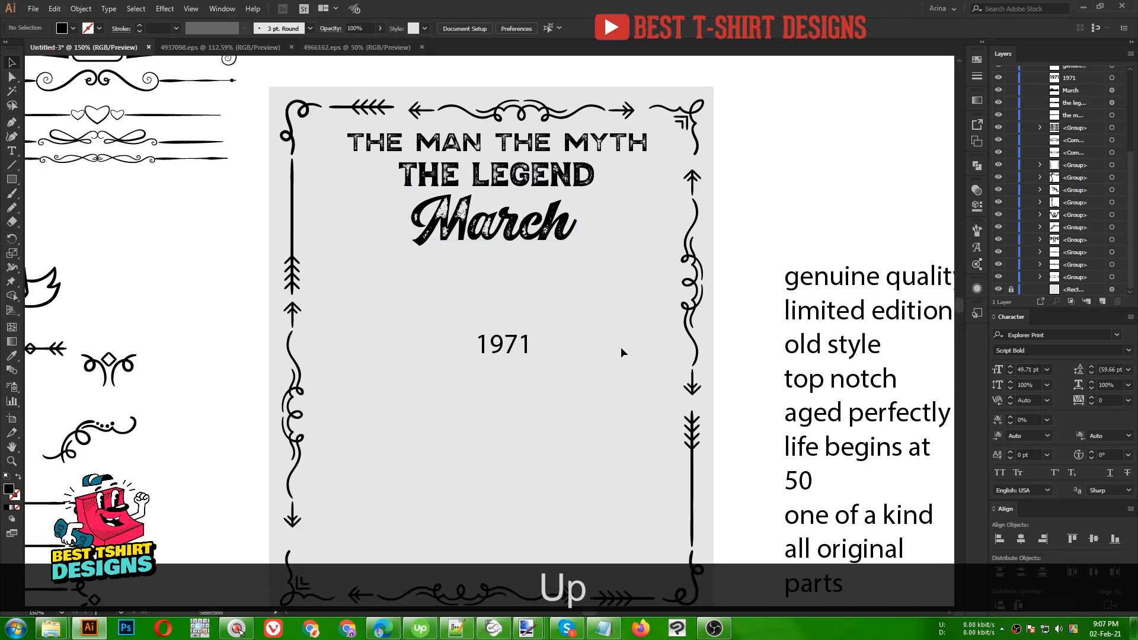
drag(525, 333, 512, 272)
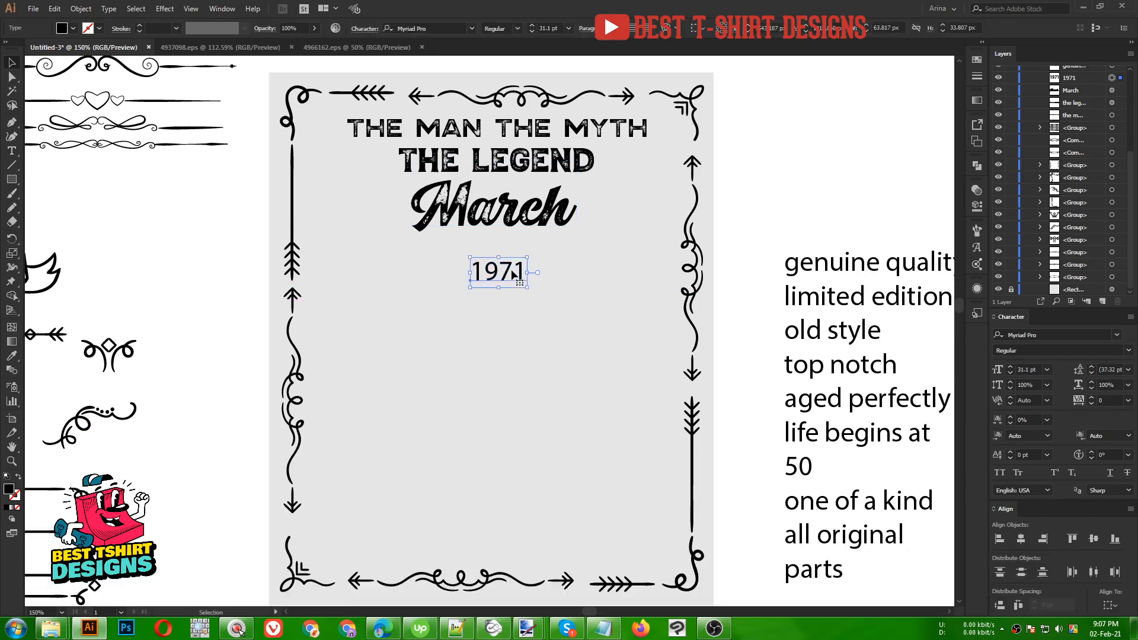
key(i)
click(503, 164)
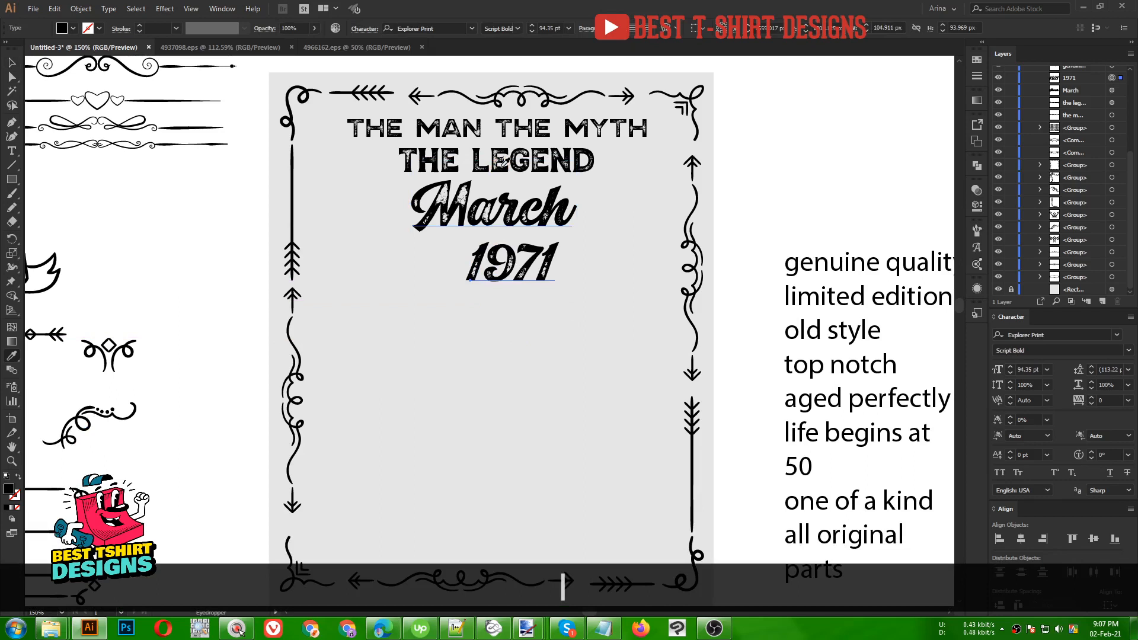
click(502, 164)
key(v)
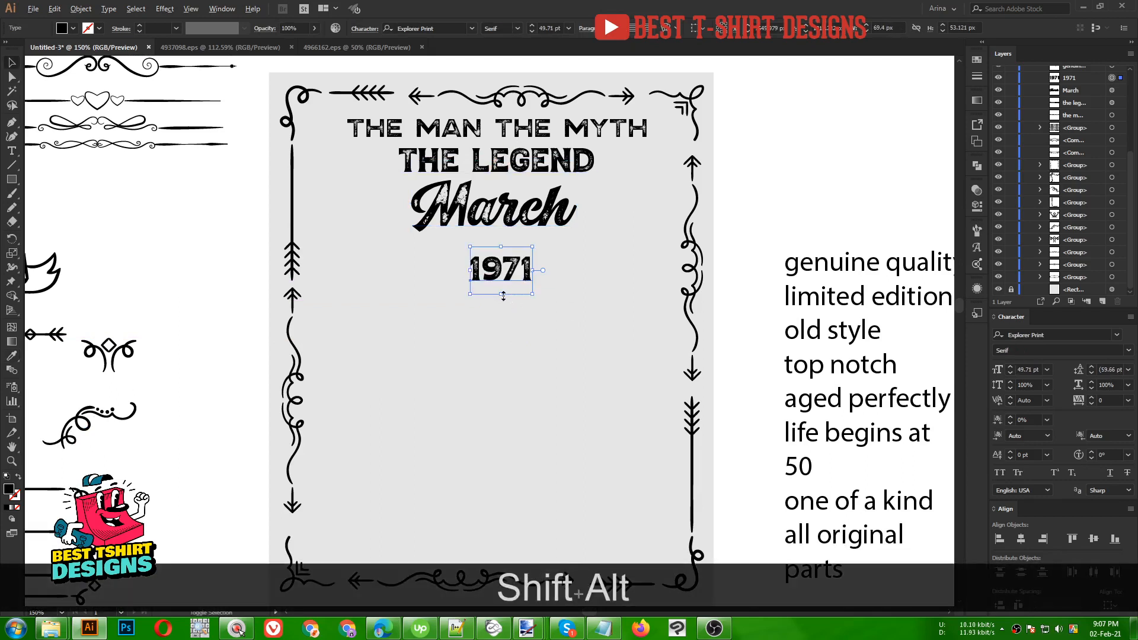
drag(504, 295, 501, 335)
drag(513, 269, 500, 276)
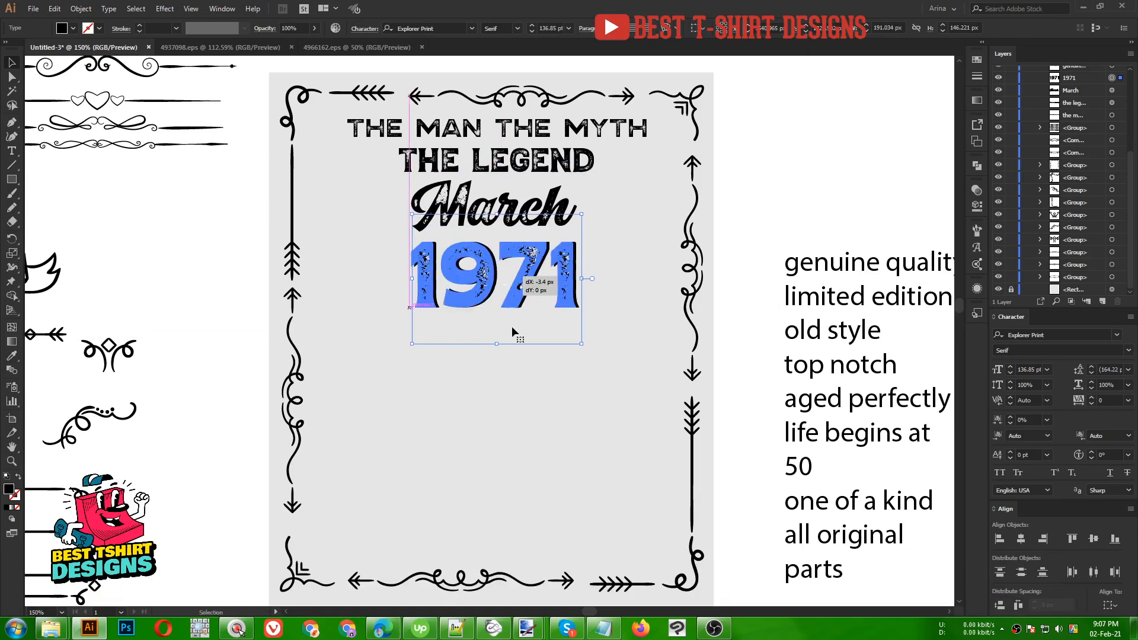
- Centre the headline text lines horizontally on each other and nudge the block slightly left
click(527, 383)
alt+scroll(549, 364, down, 2)
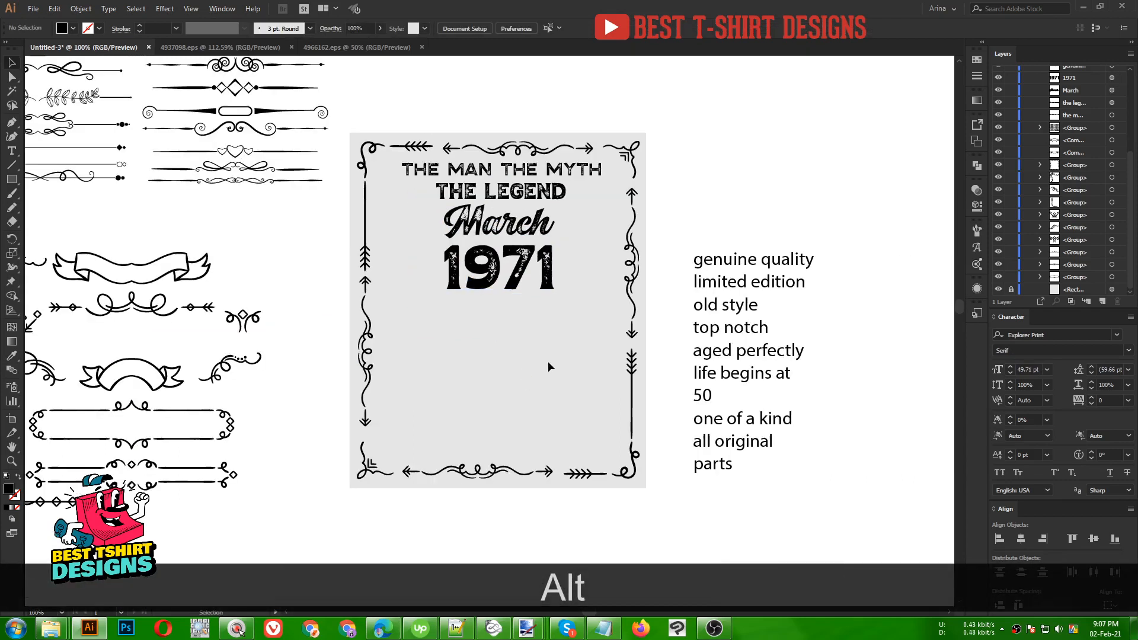
drag(549, 363, 456, 171)
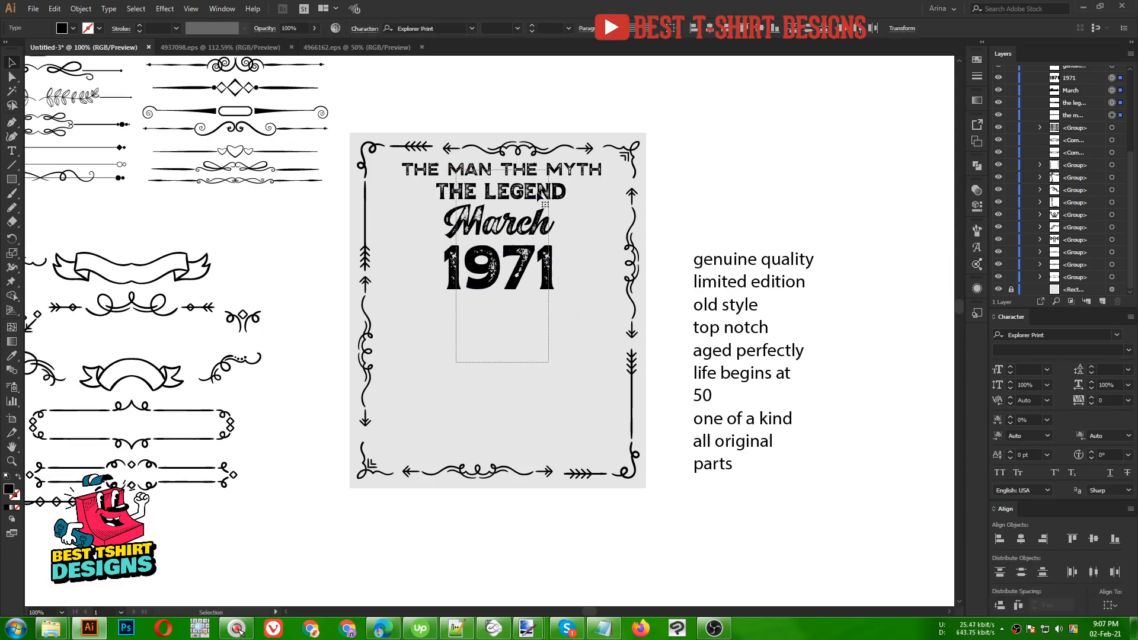
click(707, 34)
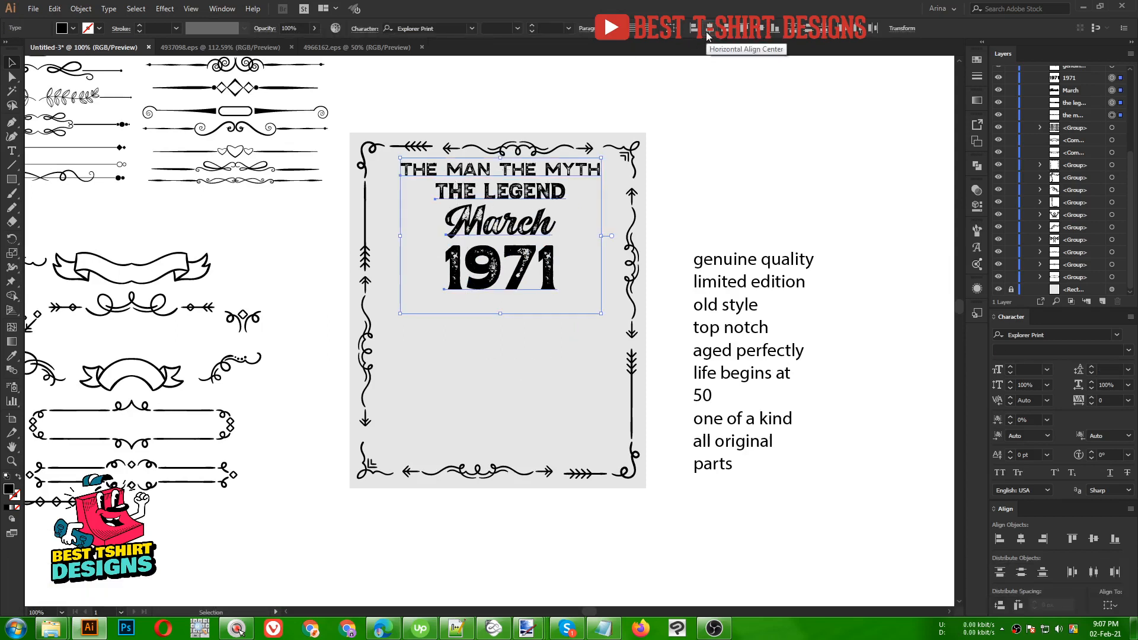
key(Left)
key(Left)
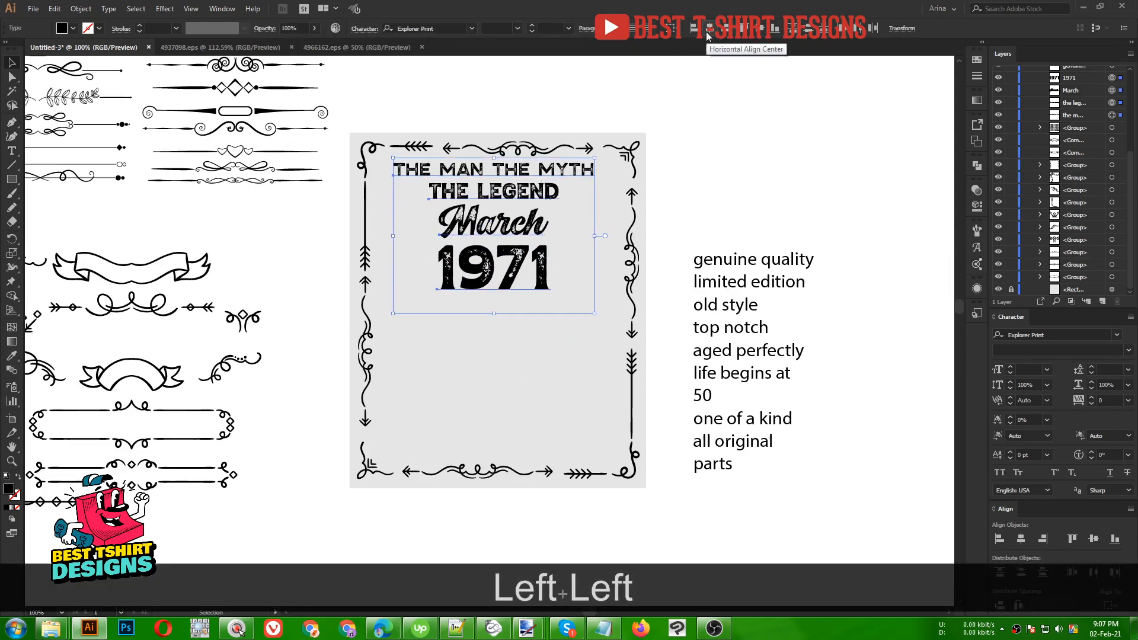
click(521, 320)
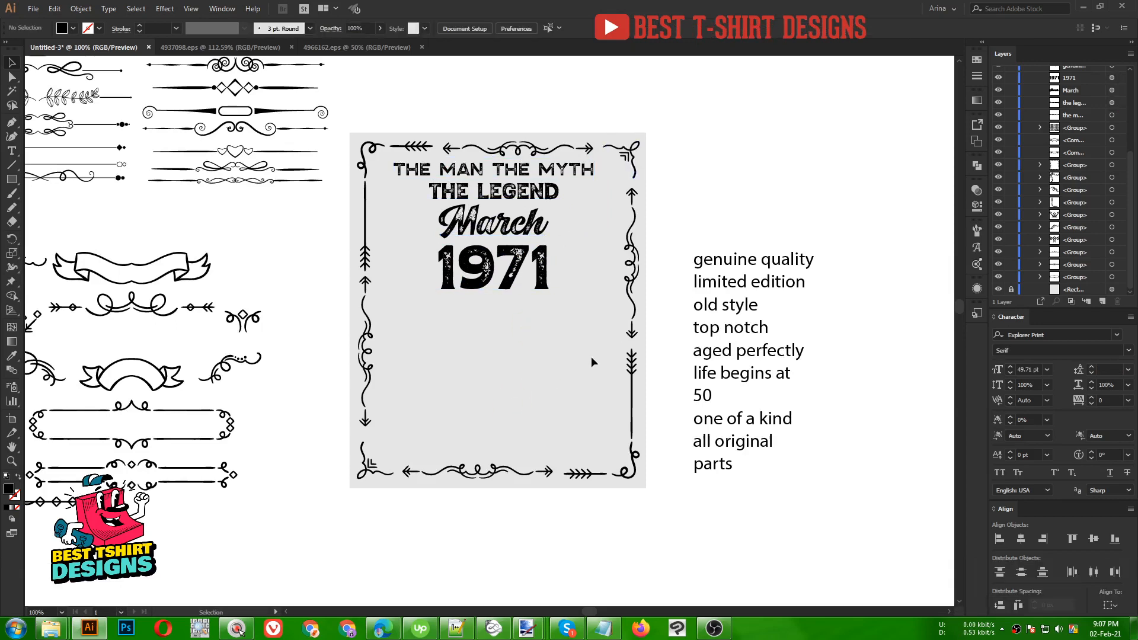
- Place AGED PERFECTLY under 1971 in THE MAN THE MYTH's style, widened to the headline's span
drag(670, 301, 743, 213)
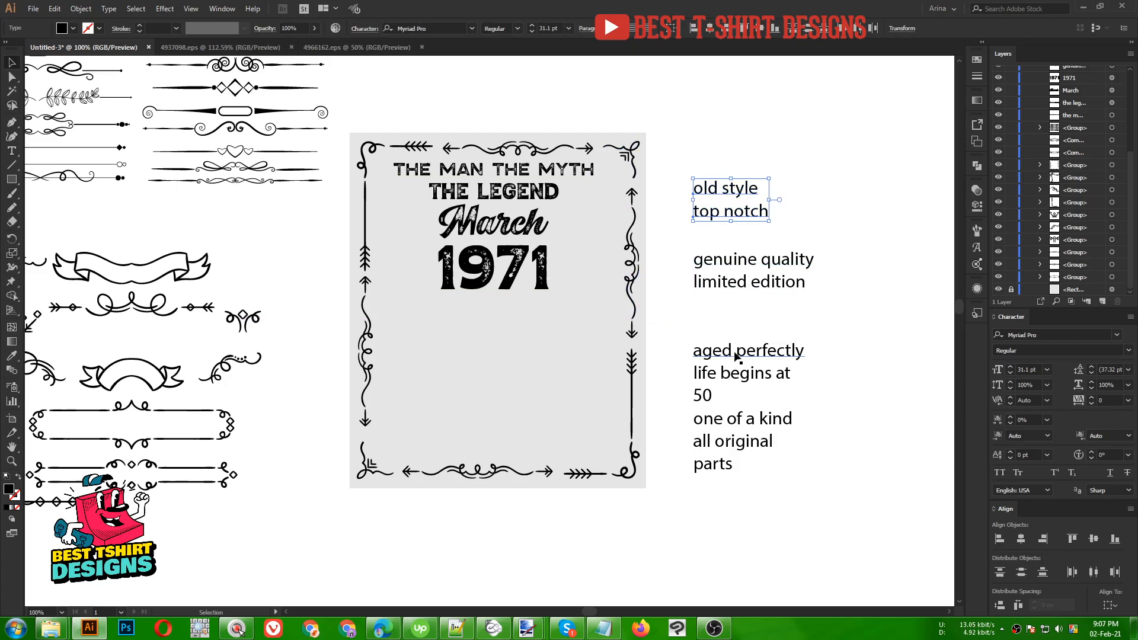
drag(737, 355, 492, 319)
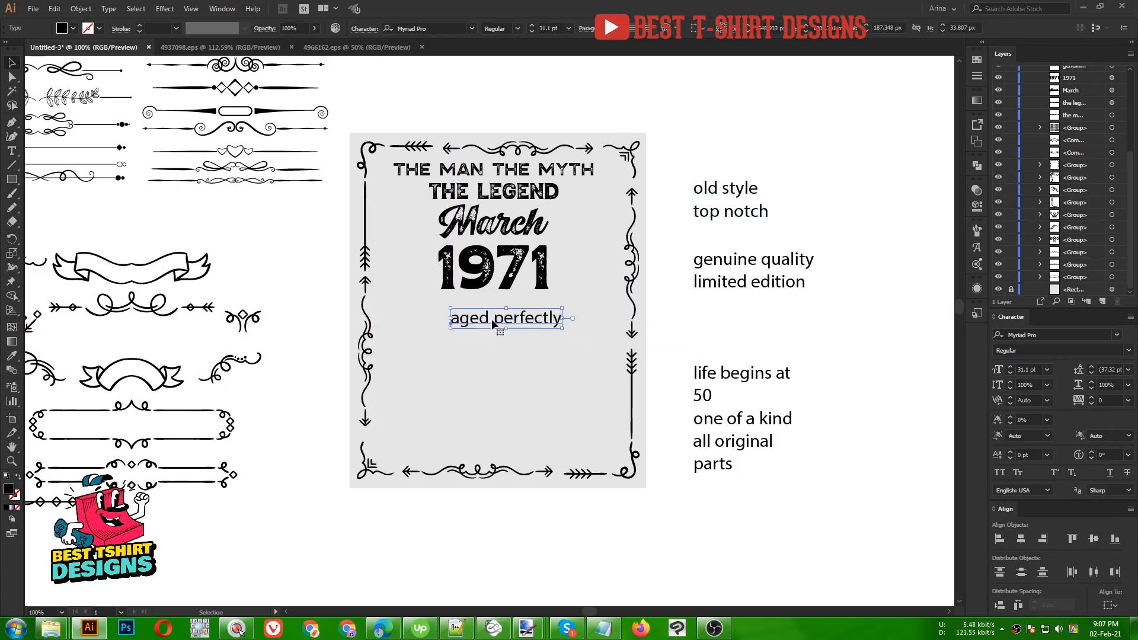
key(i)
click(525, 171)
key(v)
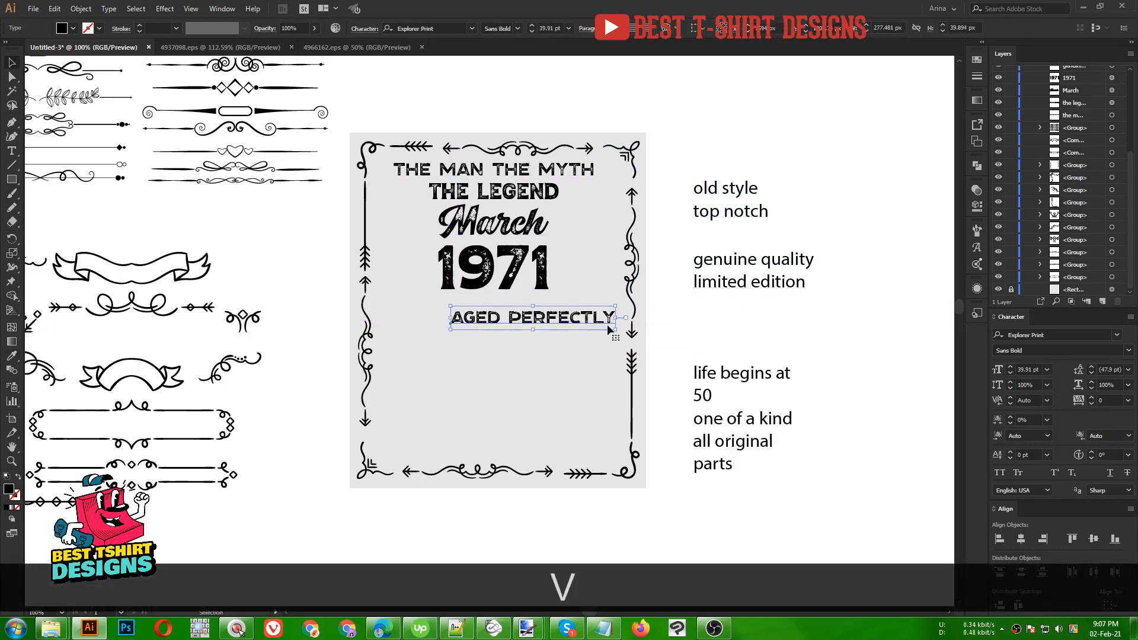
drag(616, 318, 640, 318)
drag(569, 324, 535, 309)
- Bring LIFE BEGINS AT below AGED PERFECTLY in the headline's caps style
drag(749, 372, 524, 329)
key(i)
click(521, 189)
key(v)
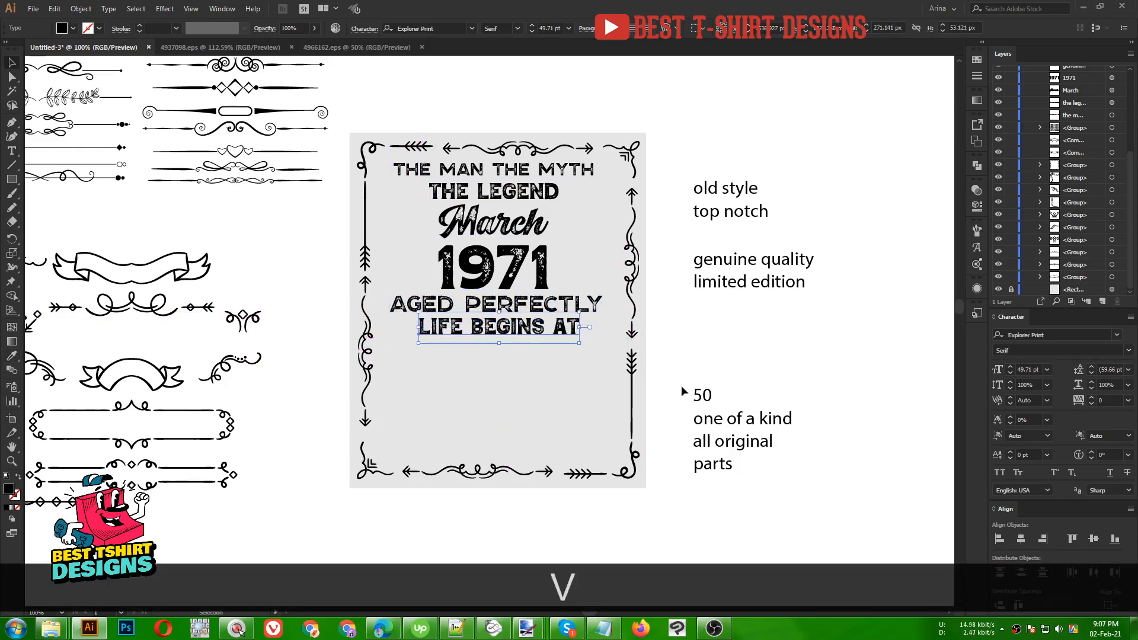
- Move 50 below LIFE BEGINS AT, give it 1971's style, and enlarge it centred
drag(701, 395, 544, 432)
key(i)
click(521, 264)
key(v)
drag(550, 389, 501, 381)
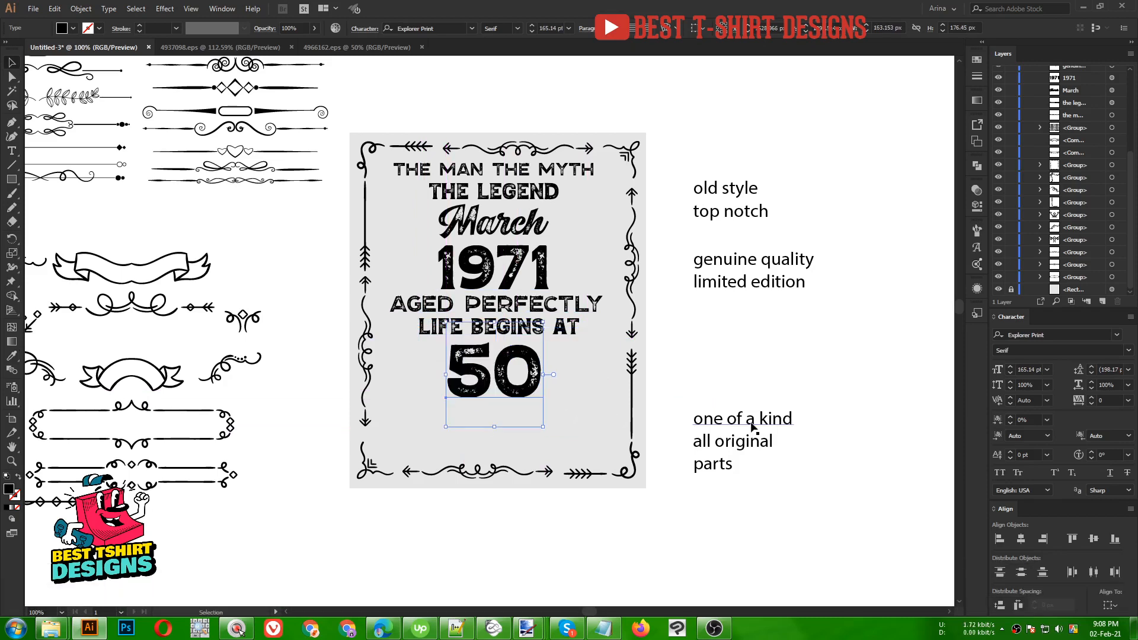
- Append 'parts' to the 'all original' text so it reads 'all original parts'
click(713, 471)
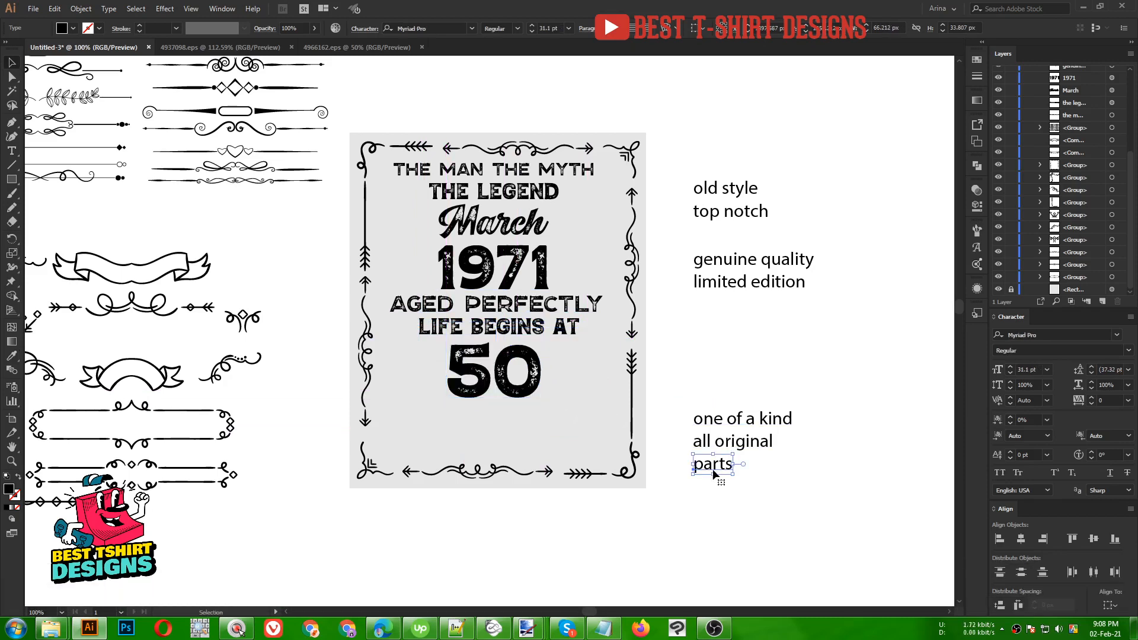
key(ctrl+x)
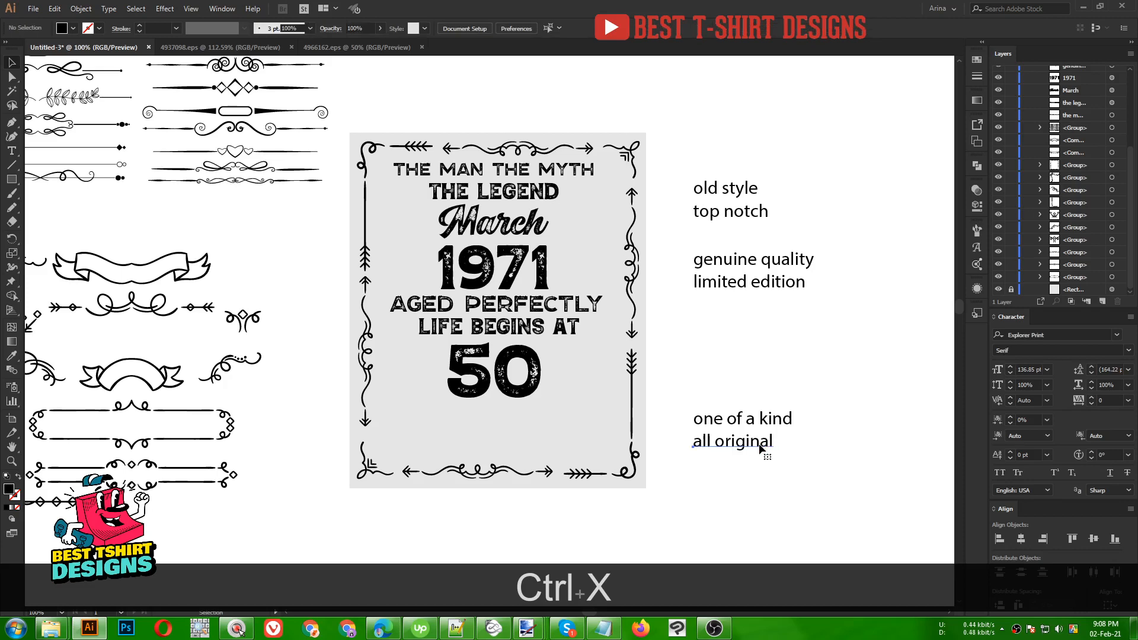
double_click(759, 443)
key(End)
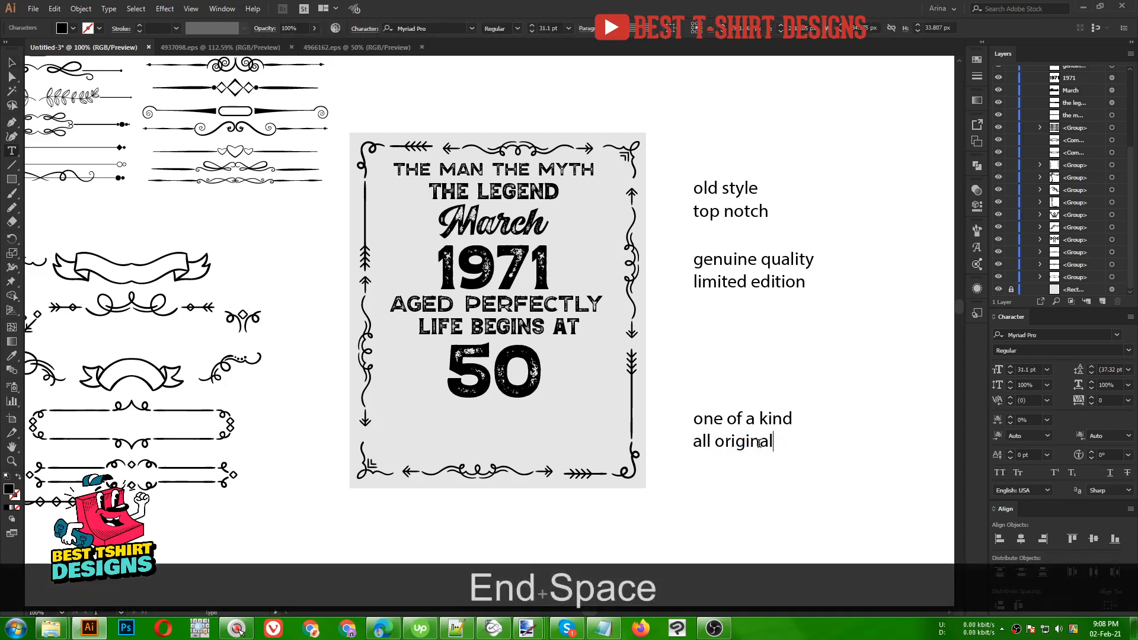
key(ctrl+v)
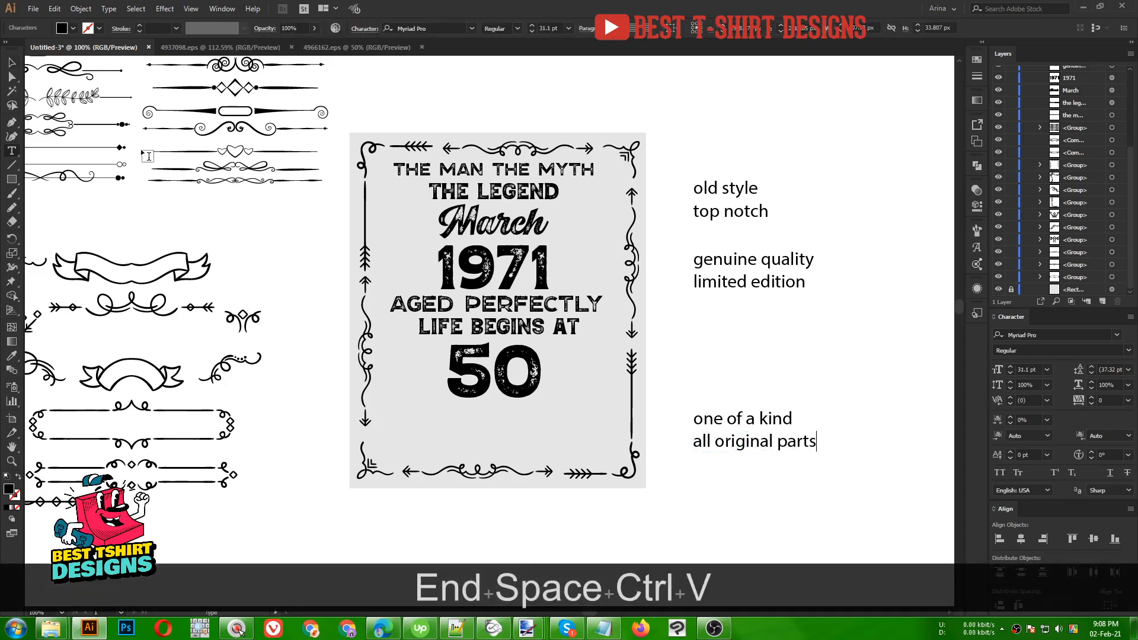
click(12, 62)
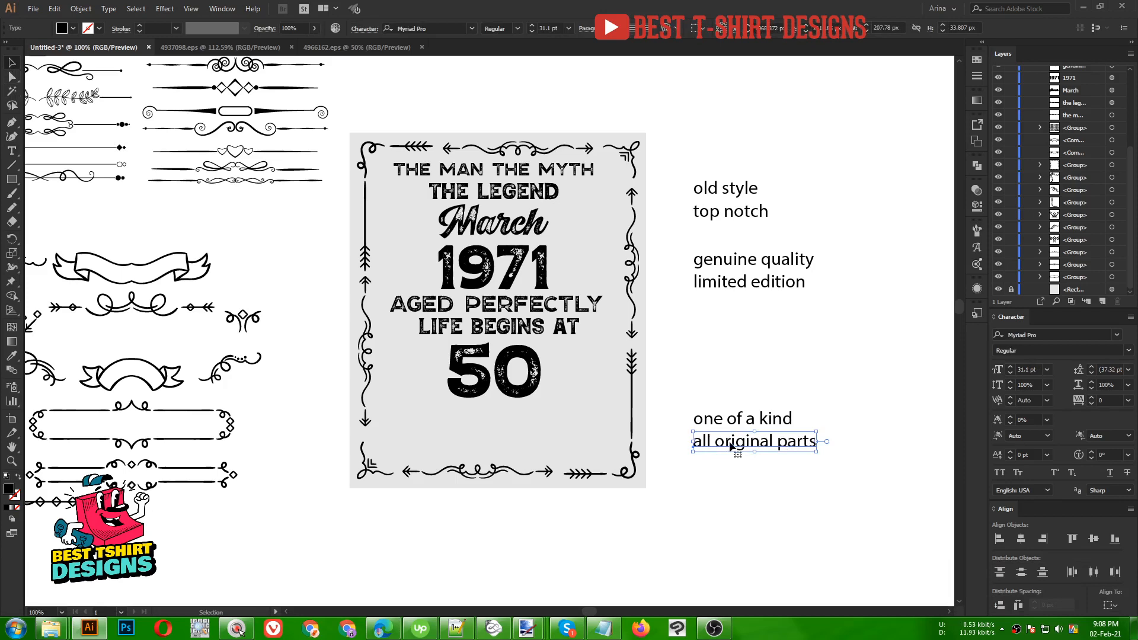
- Join 'all original parts' after 'one of a kind' and move the line to the frame's bottom
drag(733, 446, 837, 417)
key(ctrl+x)
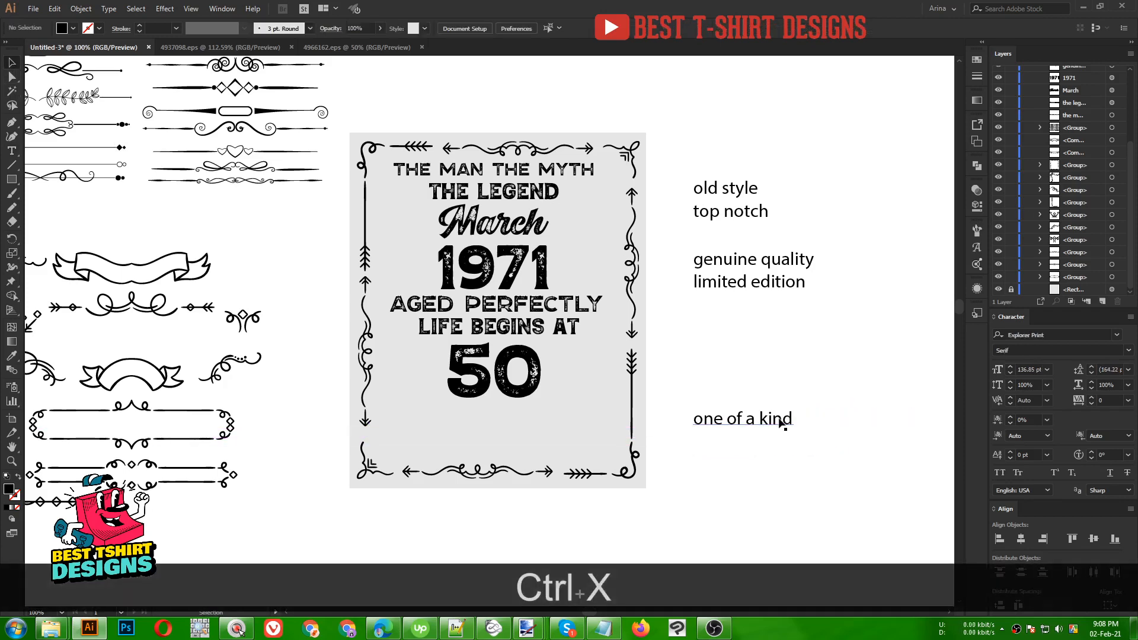
key(t)
click(781, 421)
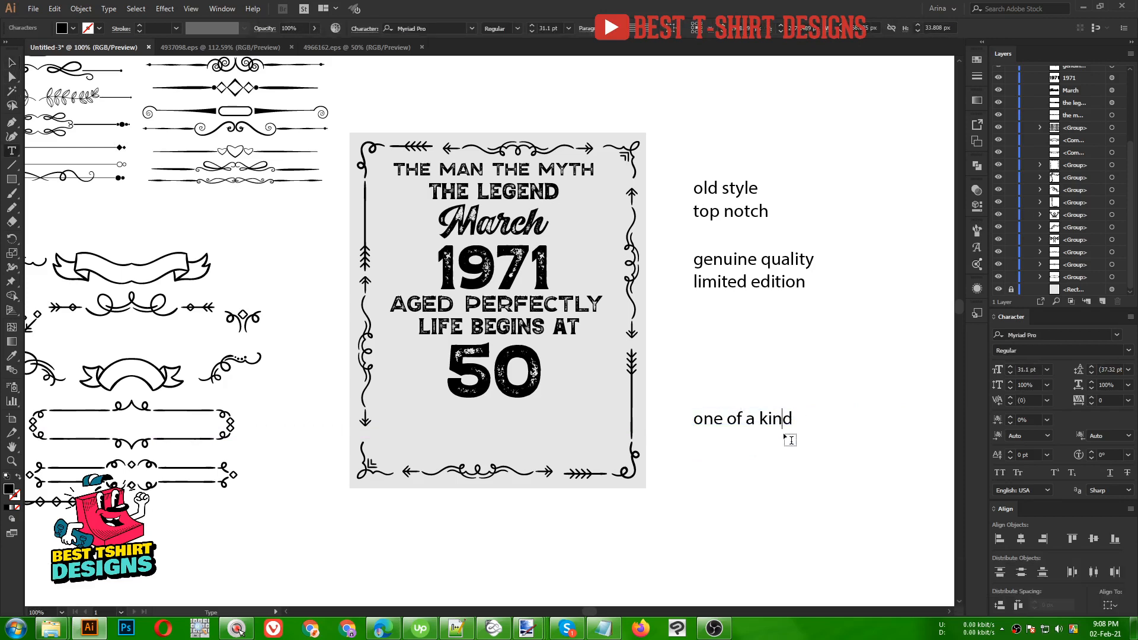
key(End)
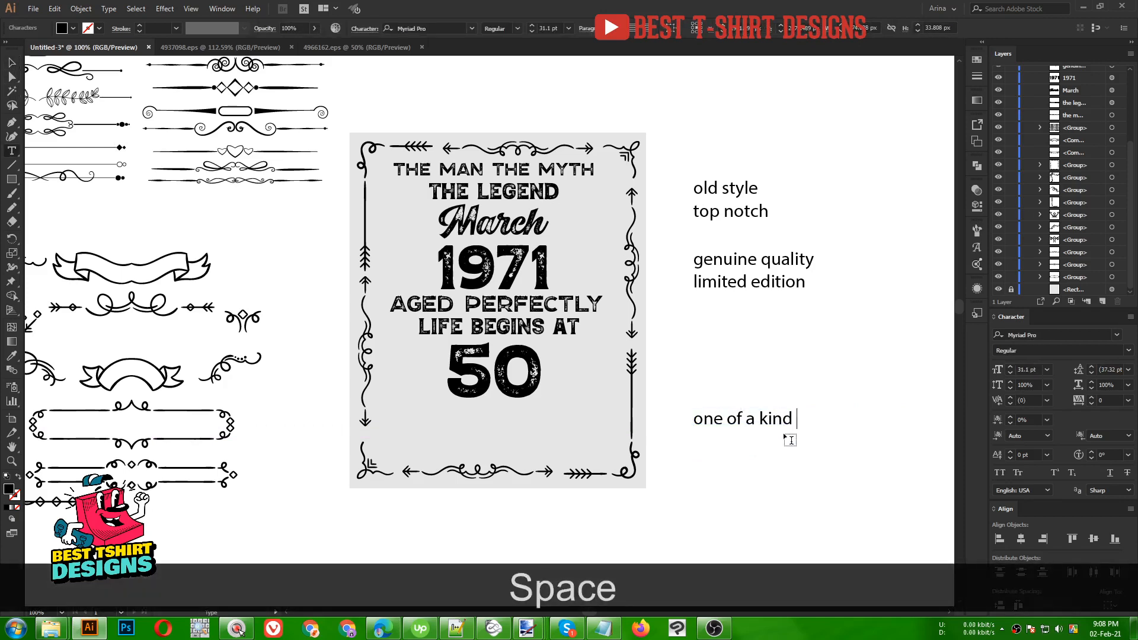
key(ctrl+v)
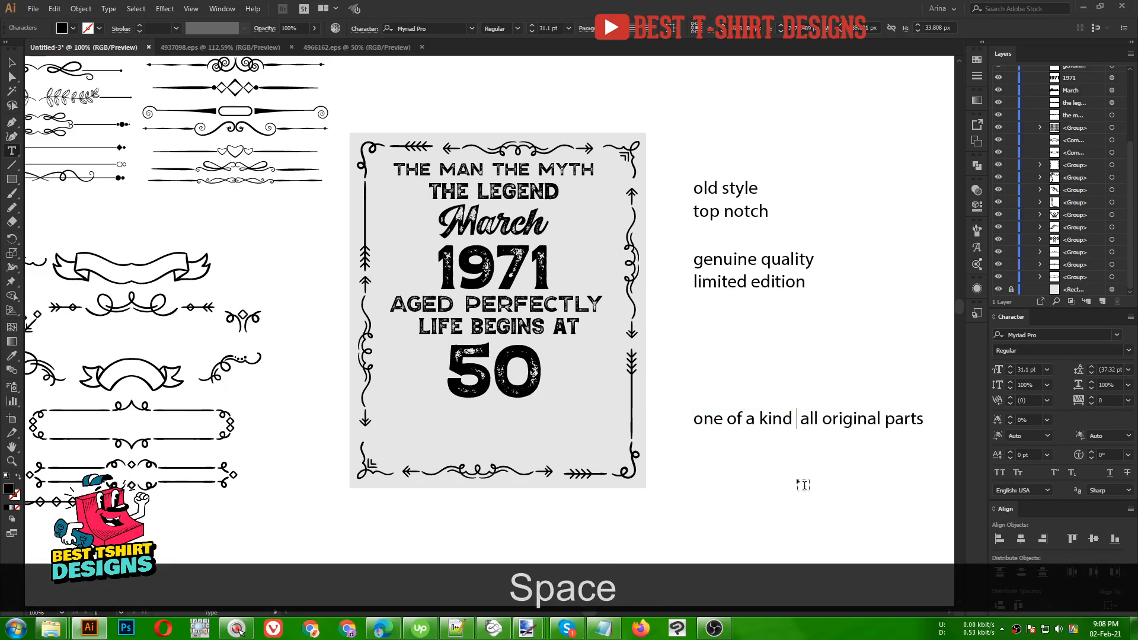
click(18, 66)
drag(855, 422, 548, 454)
- Give the bottom line the headline's distressed caps style and resize it to fit inside the frame
key(i)
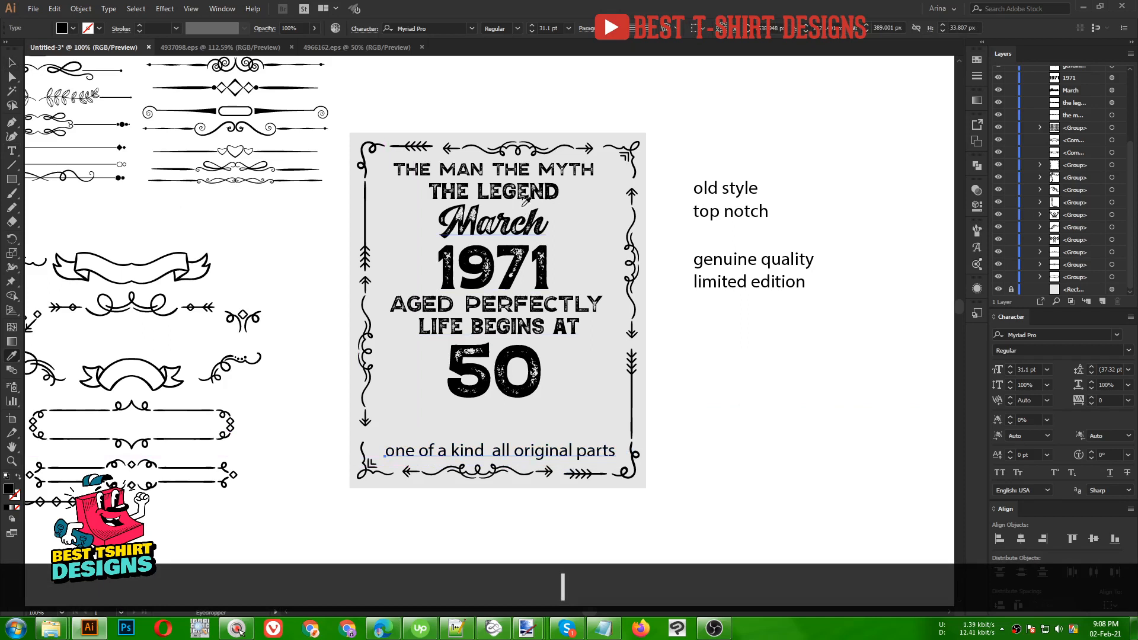
click(532, 295)
key(v)
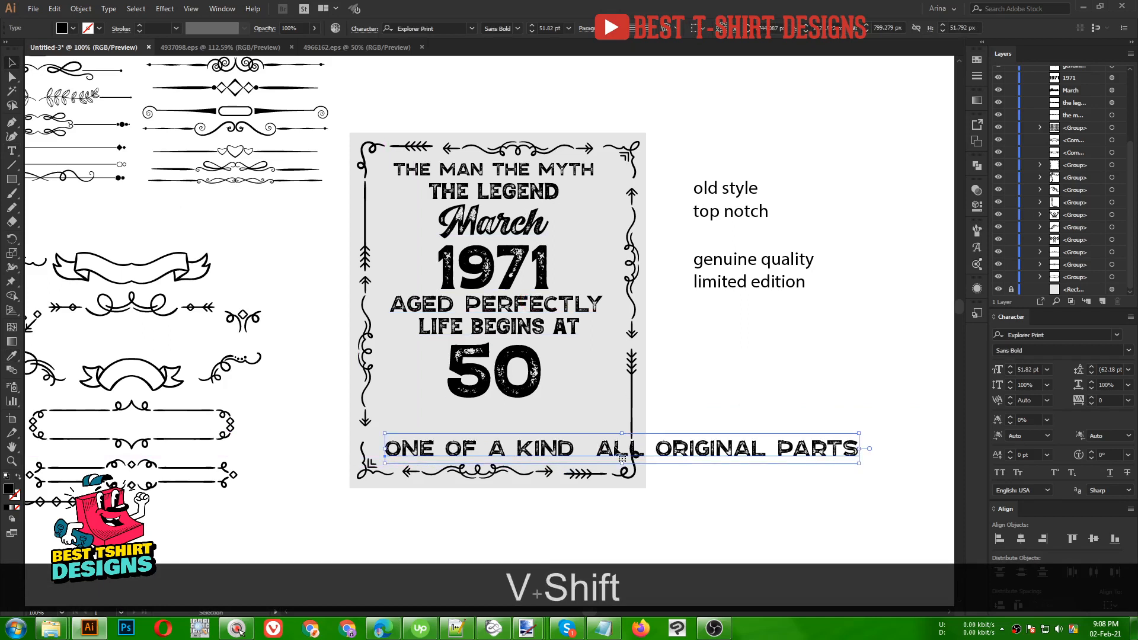
drag(859, 449, 621, 451)
scroll(498, 473, up, 1)
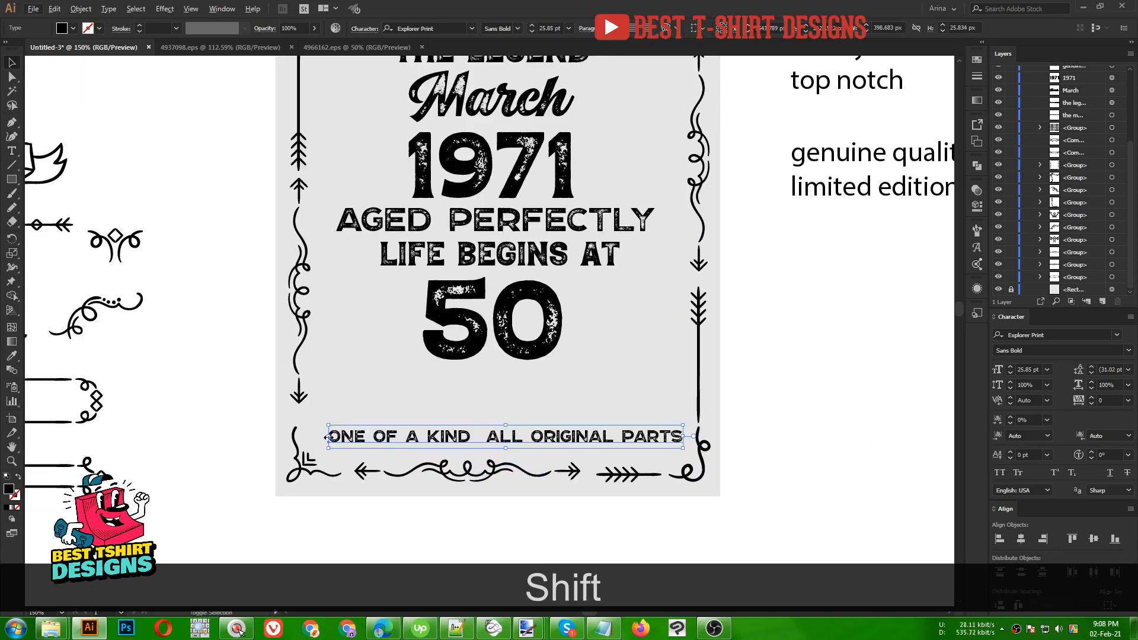
drag(328, 436, 313, 438)
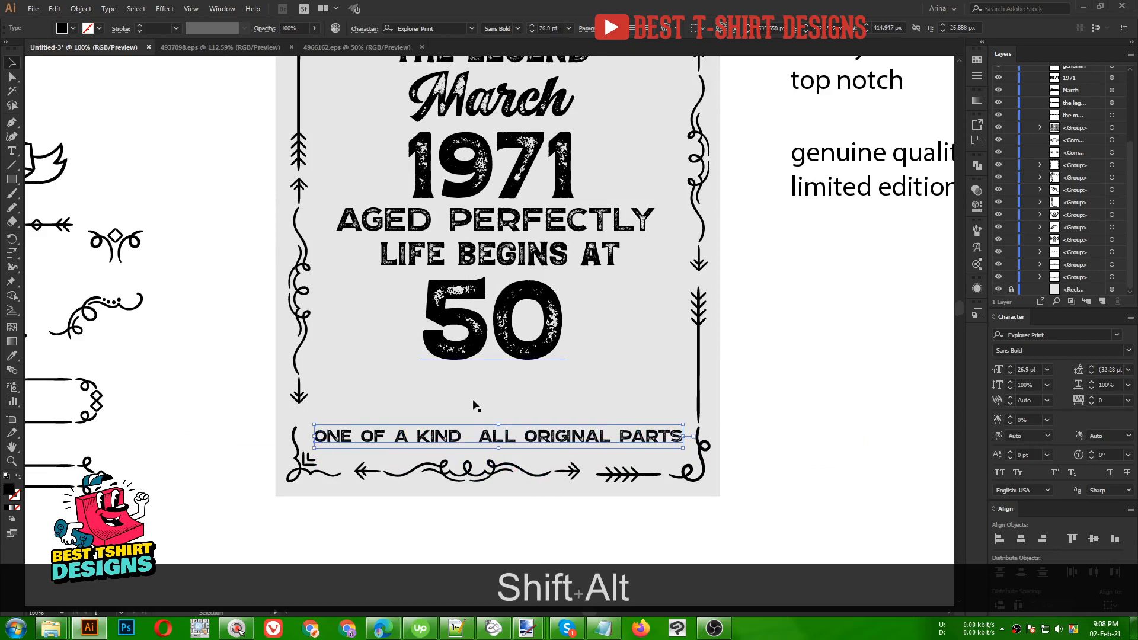
scroll(472, 401, down, 1)
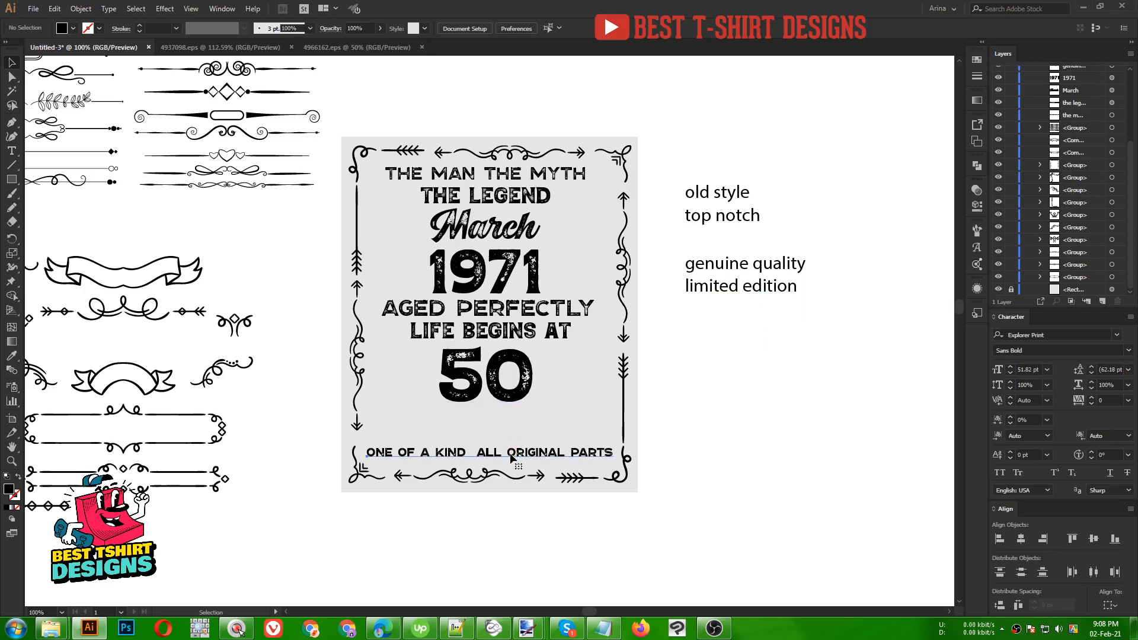
- Cut ALL ORIGINAL PARTS out of the bottom line, leaving ONE OF A KIND moved aside
double_click(479, 454)
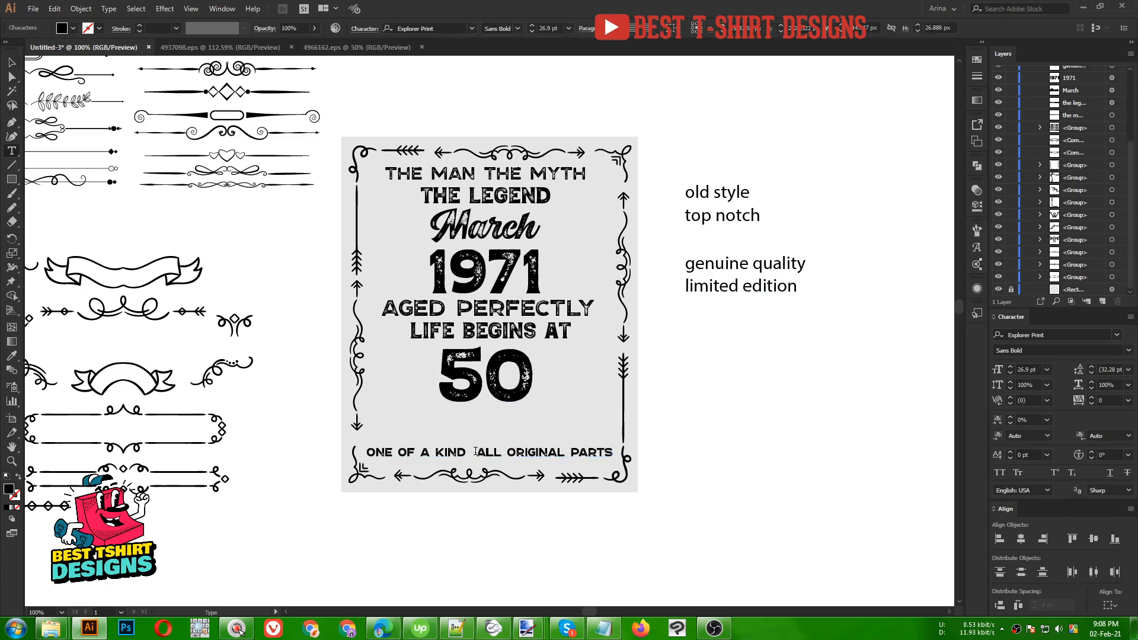
drag(476, 452, 731, 452)
key(ctrl+x)
key(BackSpace)
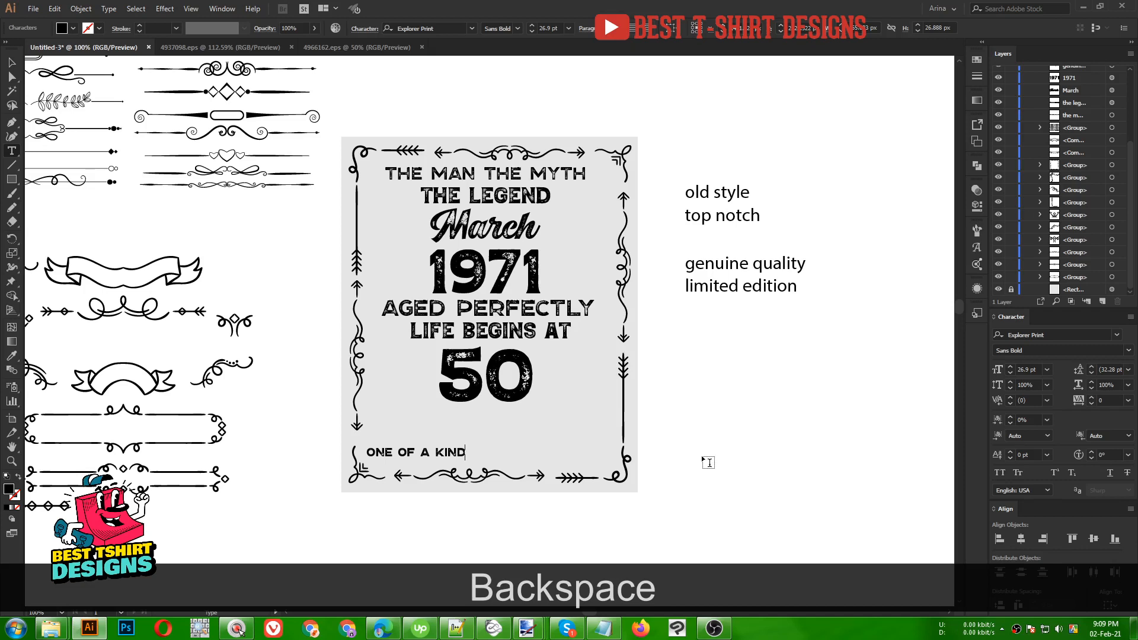
click(11, 61)
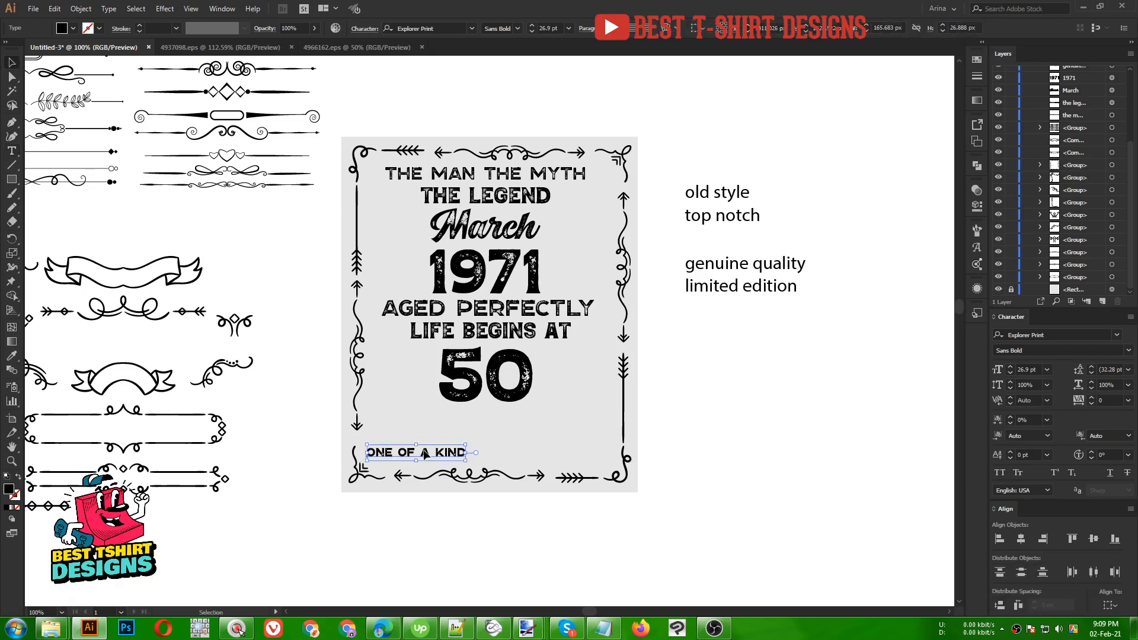
drag(426, 455, 744, 394)
- Paste ALL ORIGINAL PARTS enlarged at the frame bottom and duplicate ONE OF A KIND above it
key(ctrl+v)
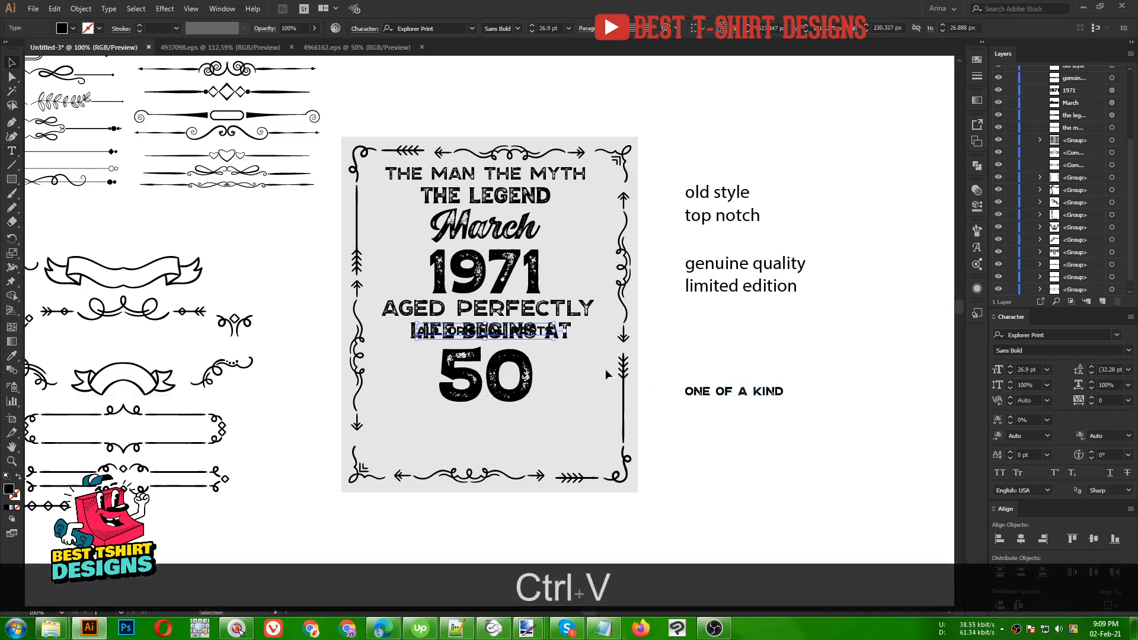
drag(556, 342, 607, 455)
key(Right)
key(Right)
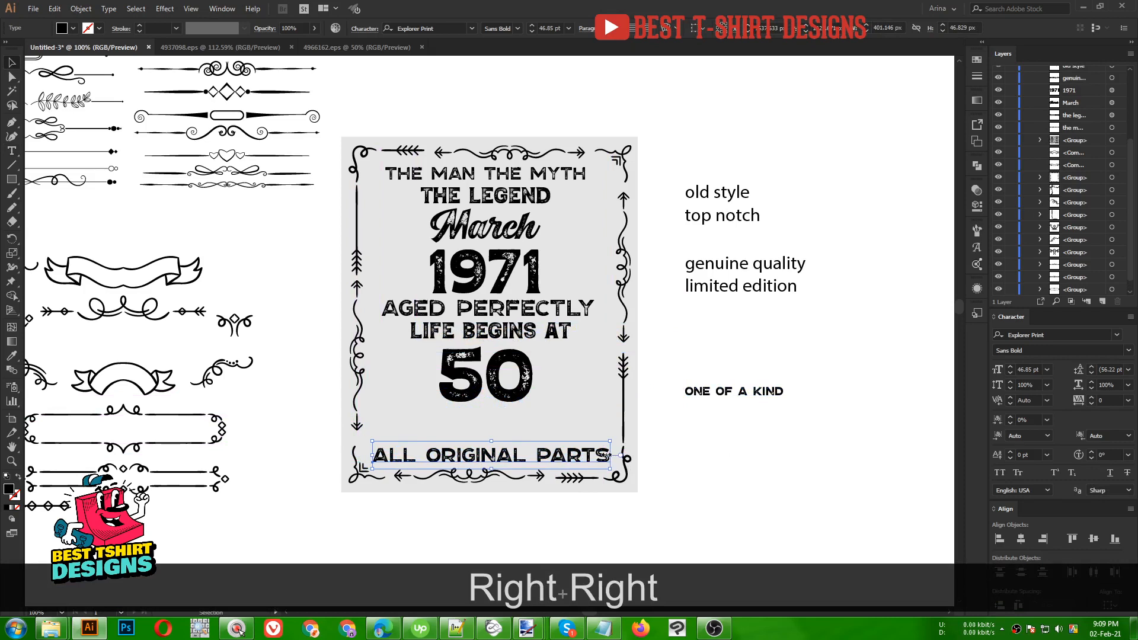
click(649, 473)
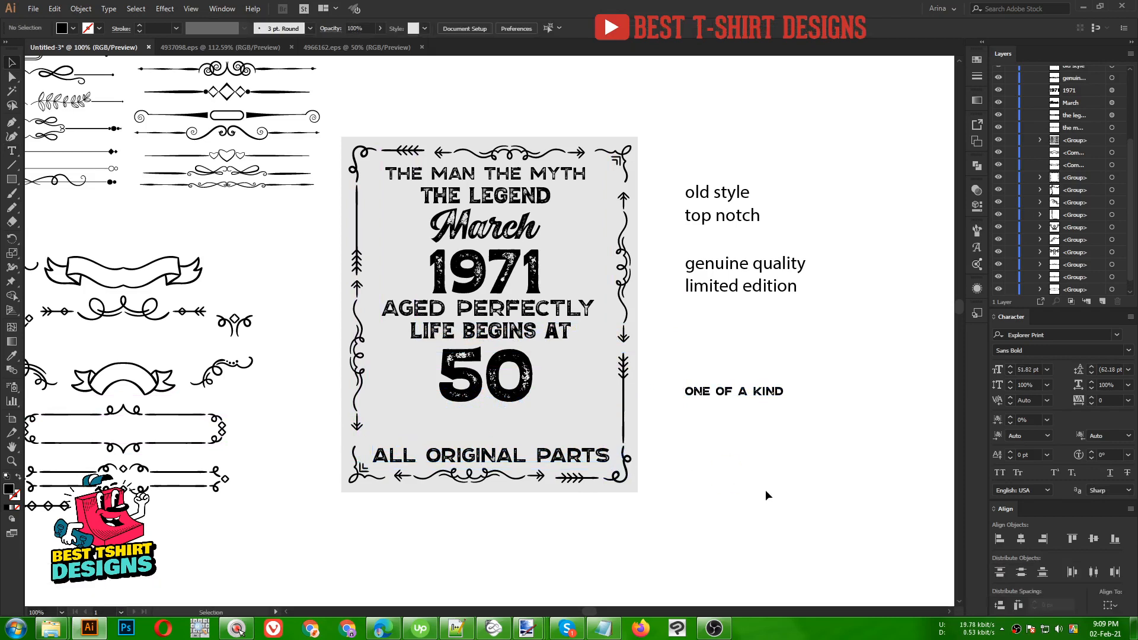
scroll(729, 492, down, 1)
drag(764, 385, 552, 421)
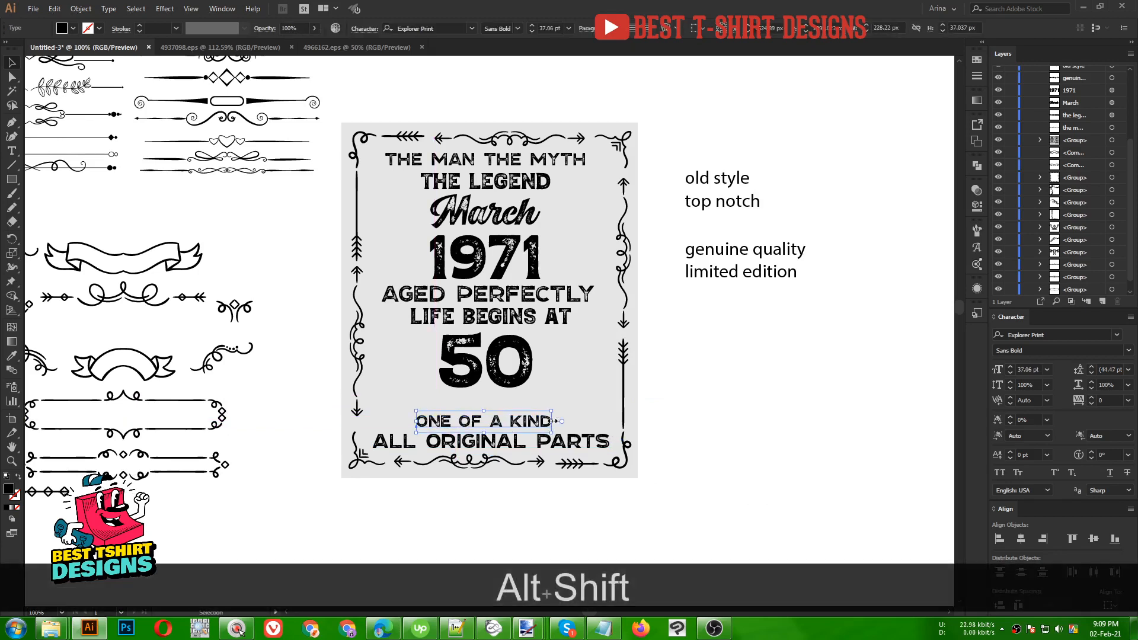
- Give the copied line March's Explorer Print Script Bold style, widen it, and capitalize it to 'One'
key(alt+shift+i)
click(487, 212)
key(v)
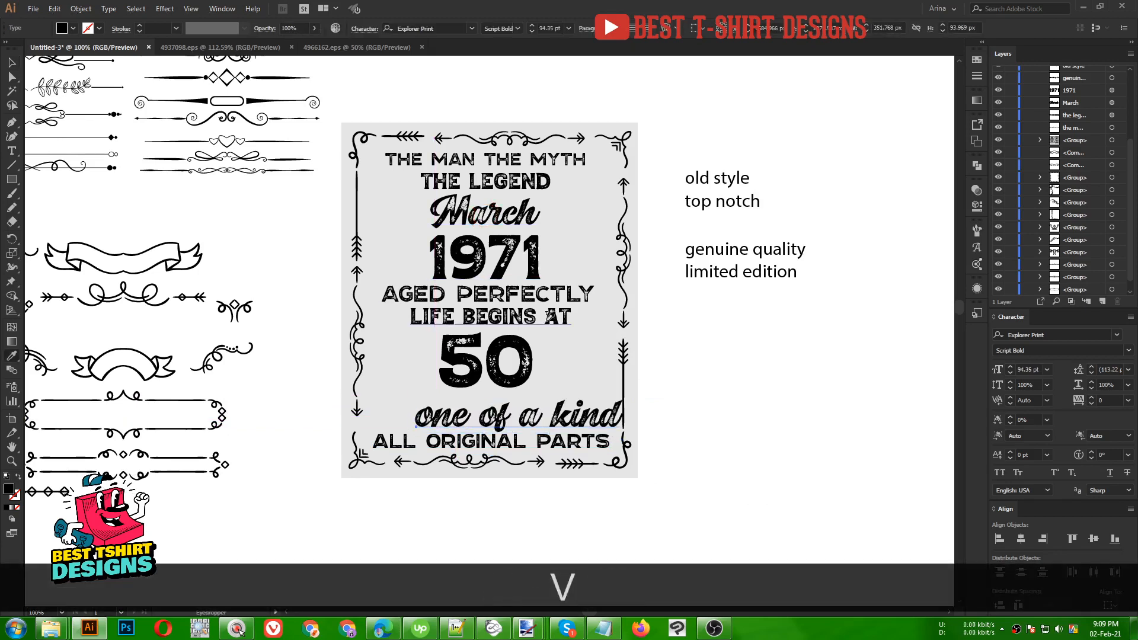
drag(622, 415, 577, 413)
scroll(507, 425, up, 3)
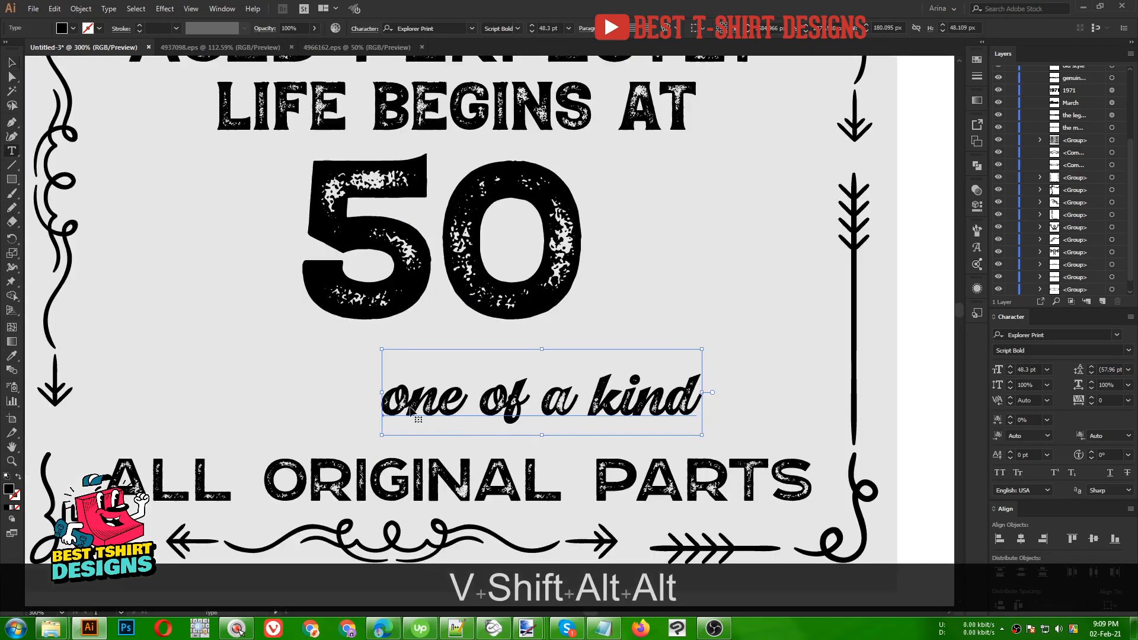
double_click(410, 406)
key(BackSpace)
text(O)
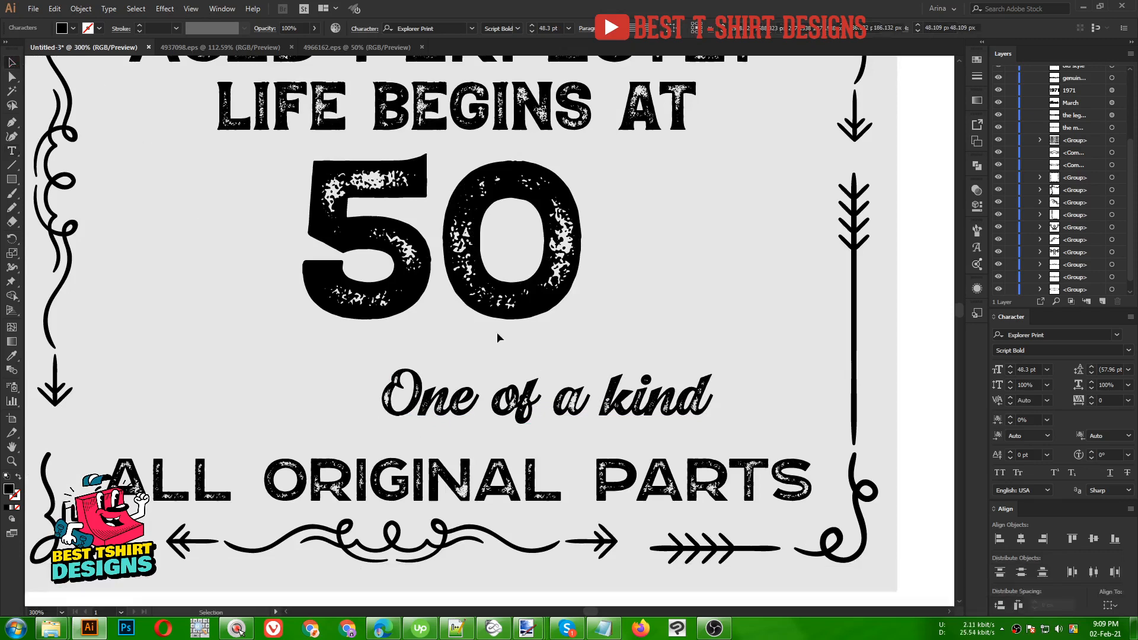
key(Escape)
- Enlarge 'One of a kind' and position it just above ALL ORIGINAL PARTS
scroll(578, 379, down, 2)
drag(579, 383, 530, 390)
drag(601, 384, 627, 384)
key(Up)
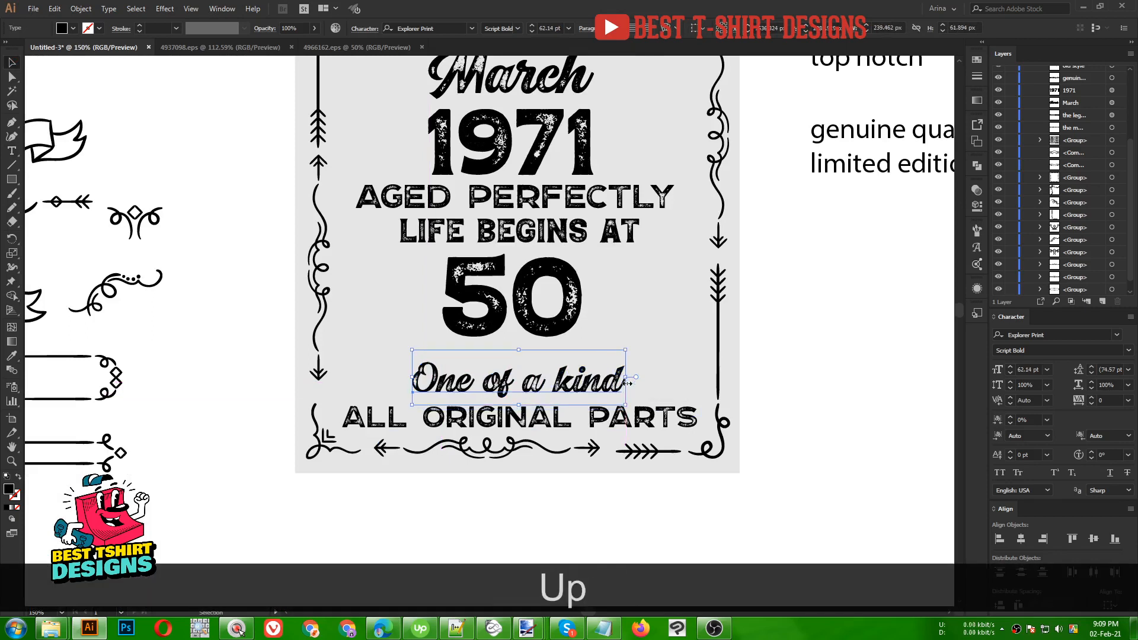
scroll(506, 394, down, 1)
click(727, 359)
scroll(727, 359, up, 1)
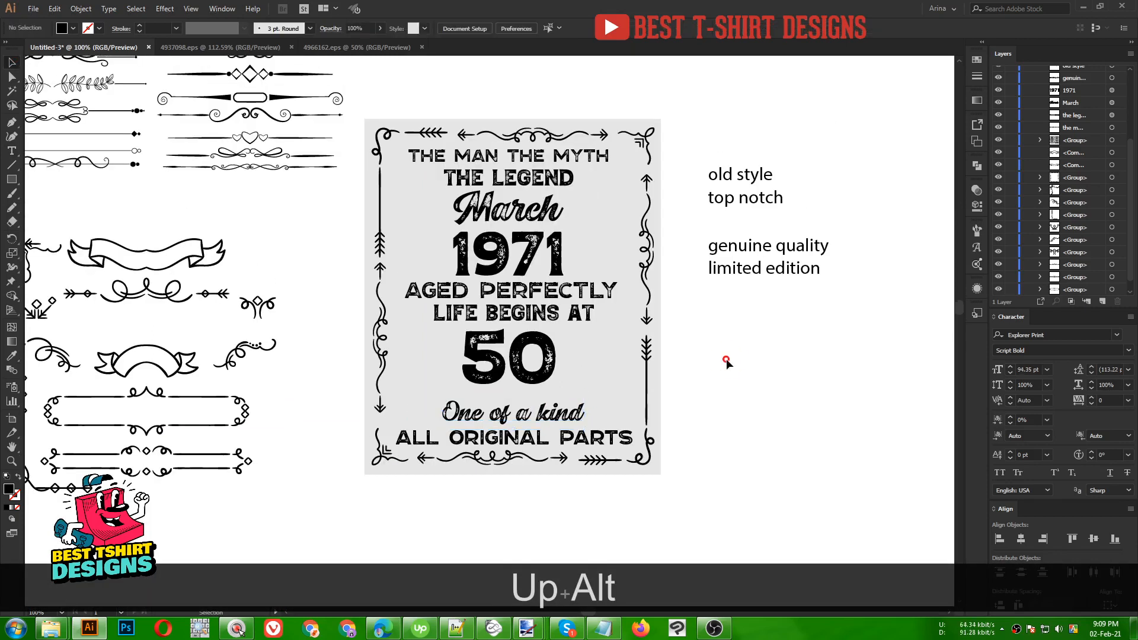
drag(715, 147, 826, 318)
click(792, 367)
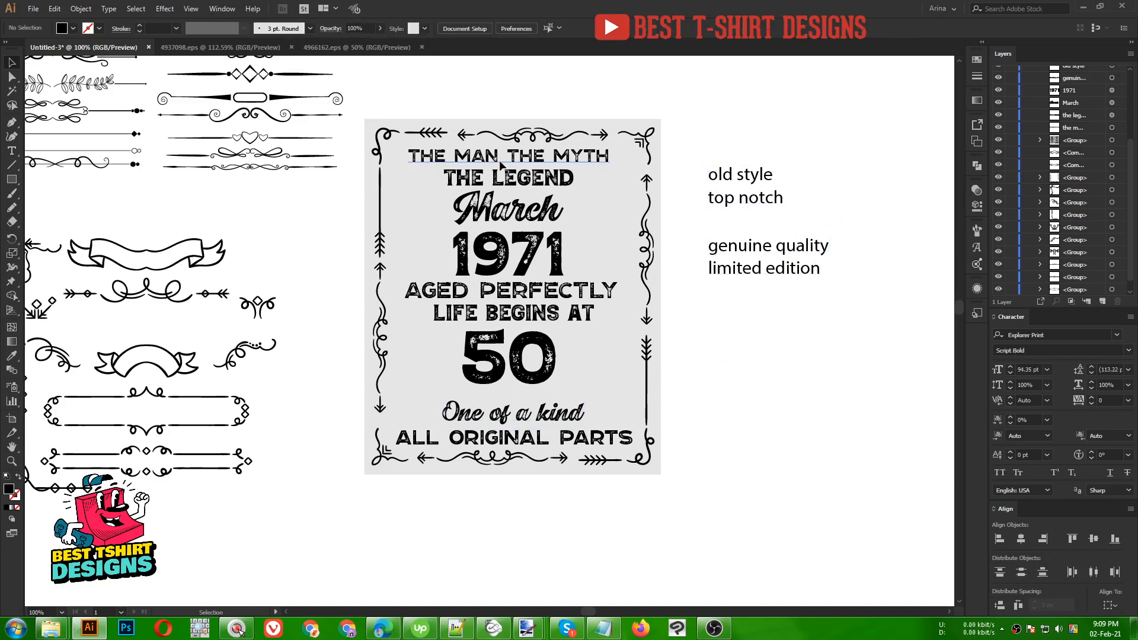
- Nudge the March through 50 lines down three steps
scroll(500, 164, up, 1)
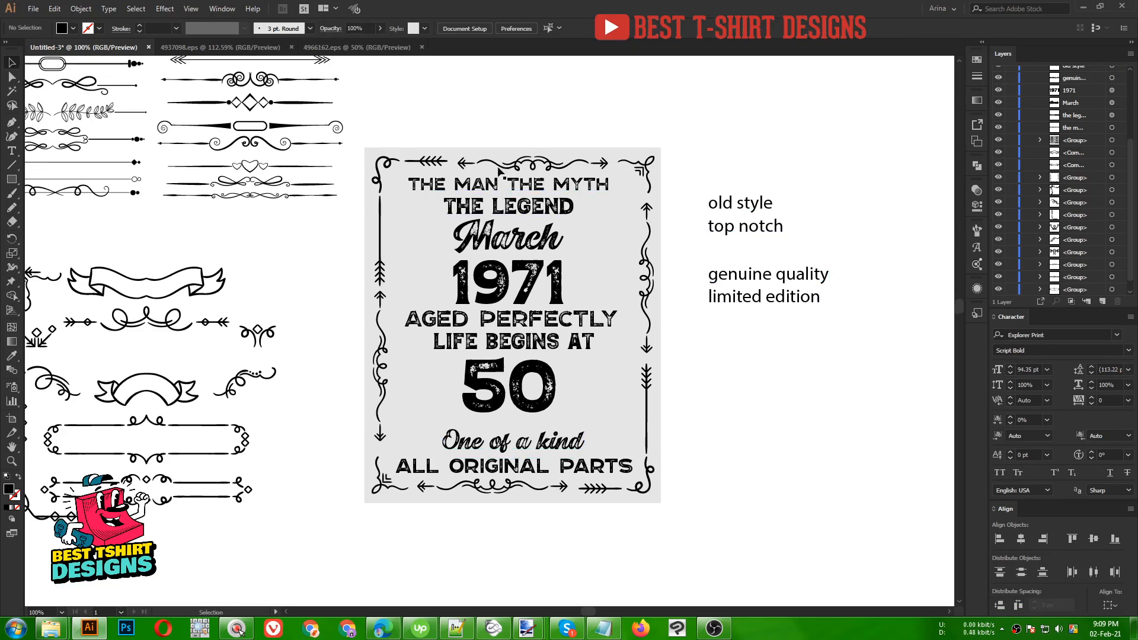
drag(425, 246, 557, 395)
key(Down)
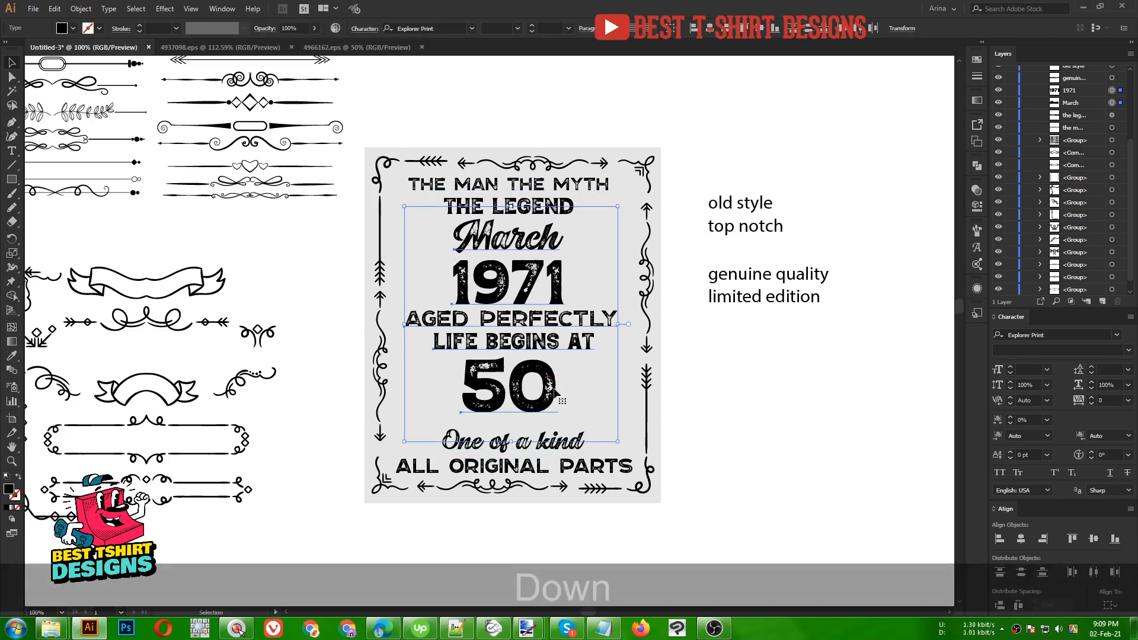
key(Down)
key(Down)
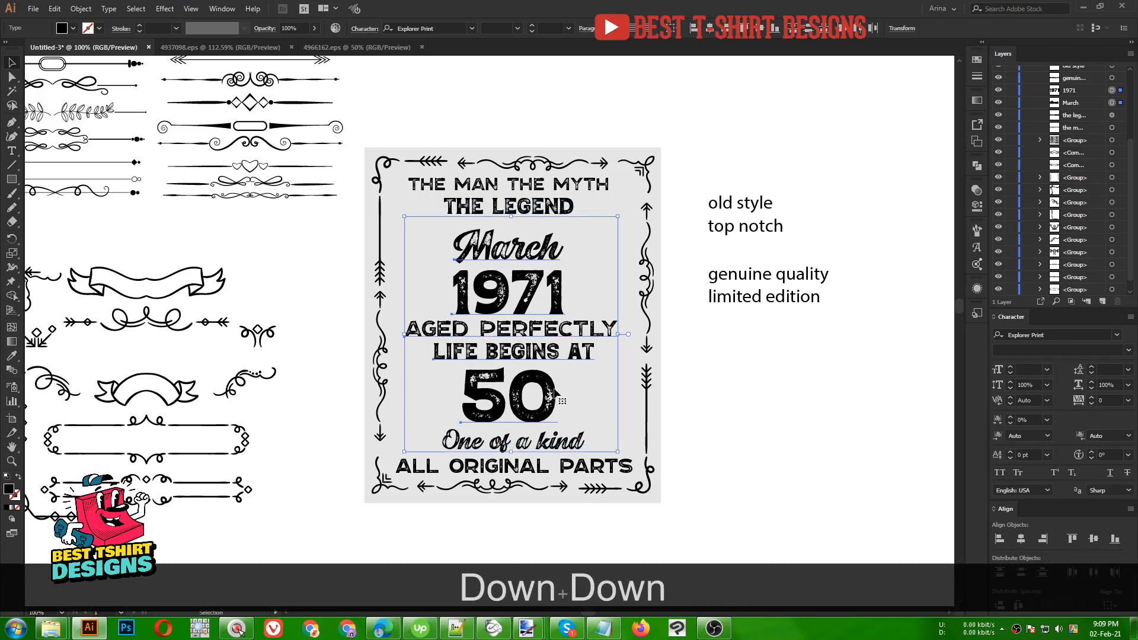
key(Down)
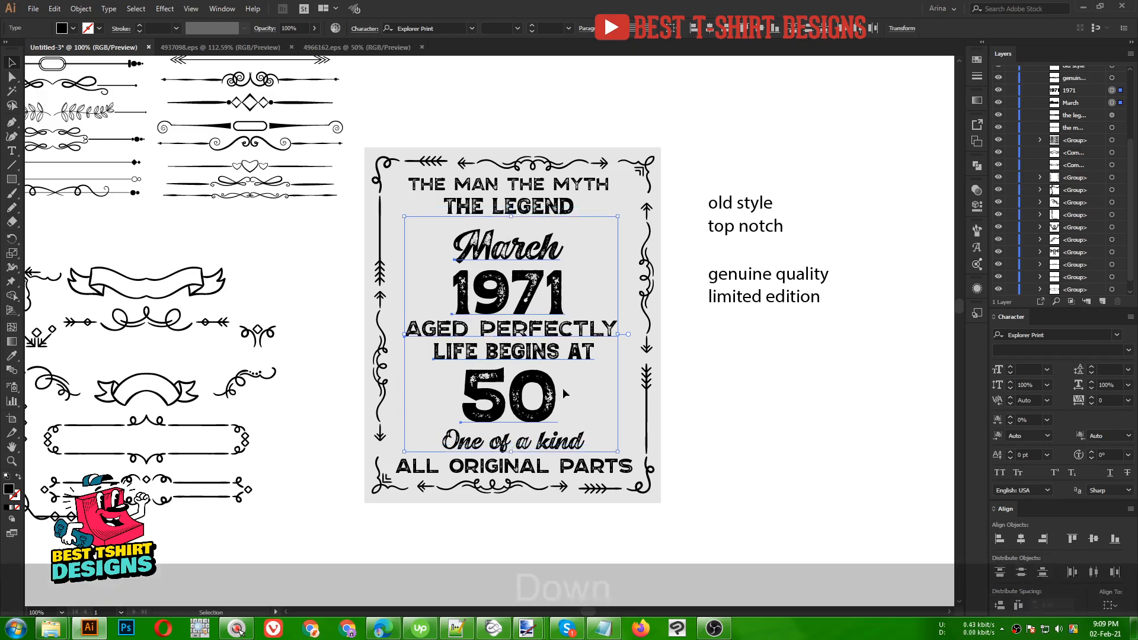
click(747, 414)
- Enlarge THE LEGEND to 63.5 pt about its centre and nudge it down slightly
scroll(510, 178, up, 4)
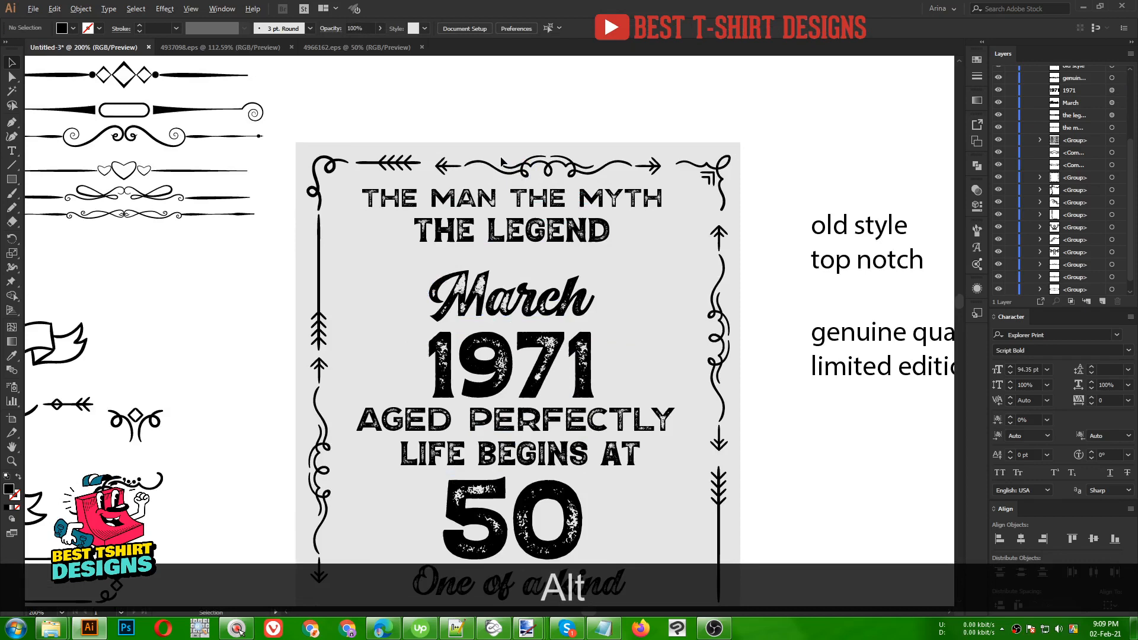
click(652, 276)
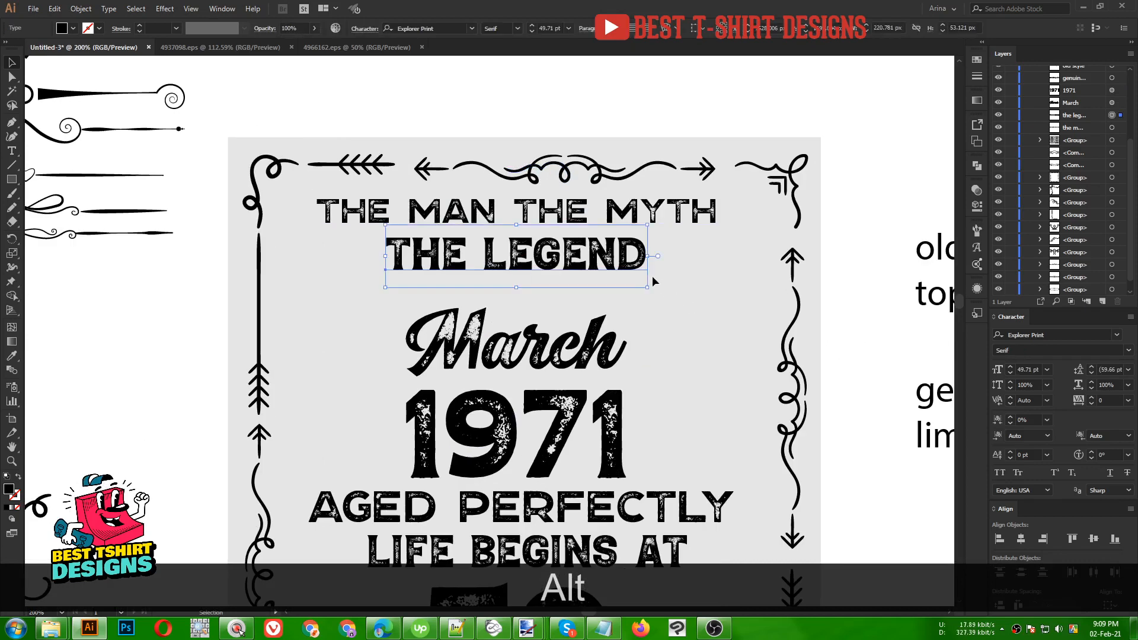
drag(654, 284, 684, 304)
key(Down)
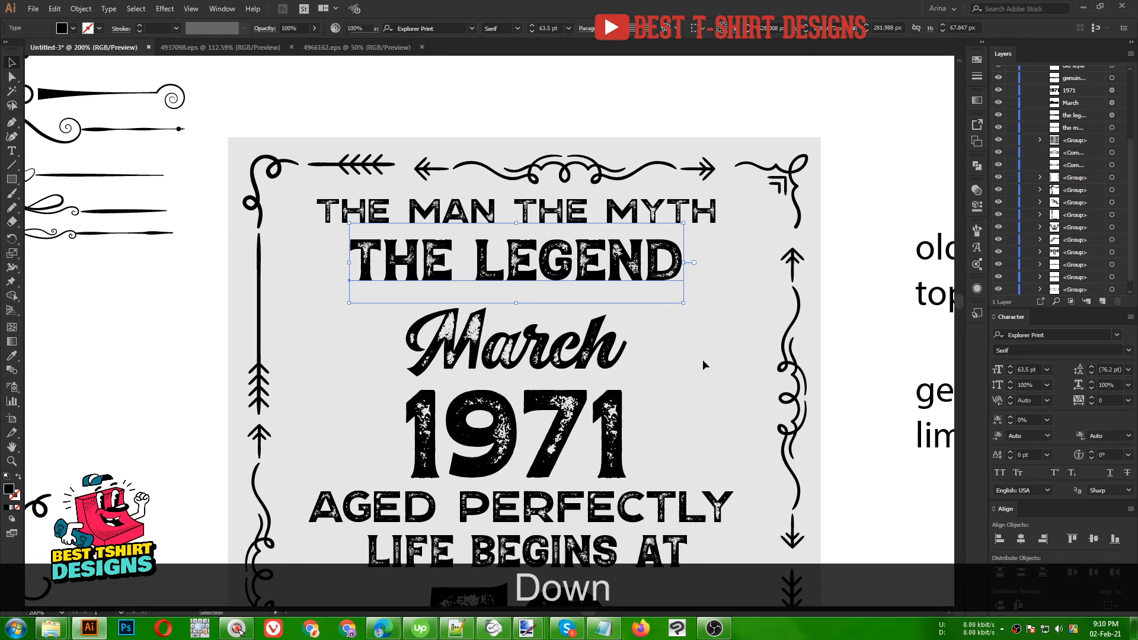
click(702, 359)
scroll(586, 307, down, 1)
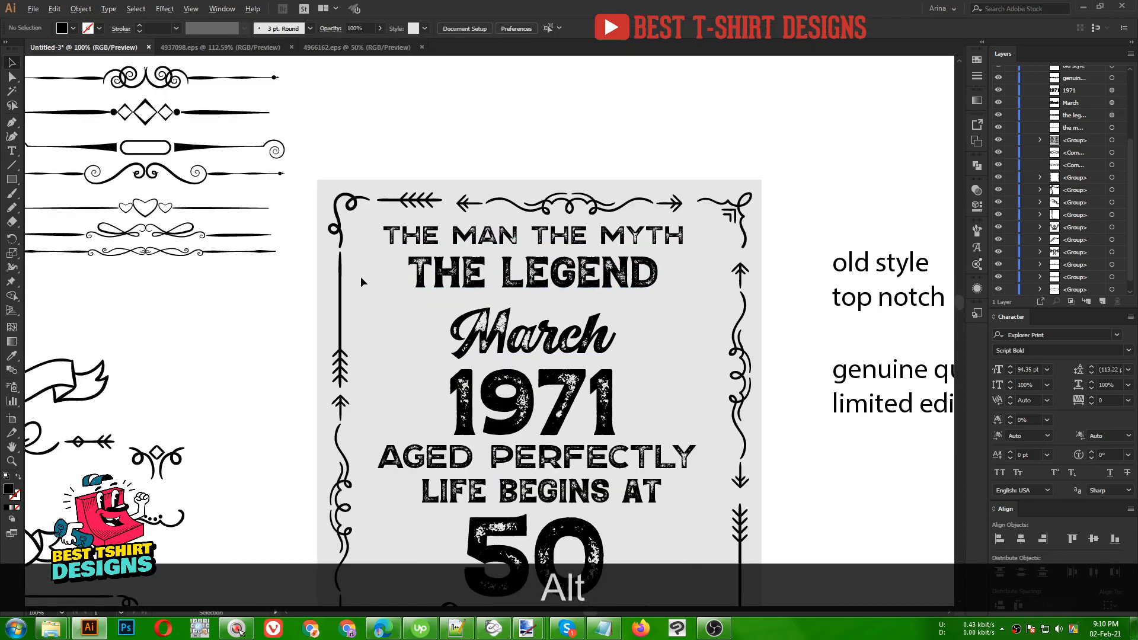
scroll(360, 277, down, 1)
drag(361, 276, 515, 361)
drag(370, 345, 343, 330)
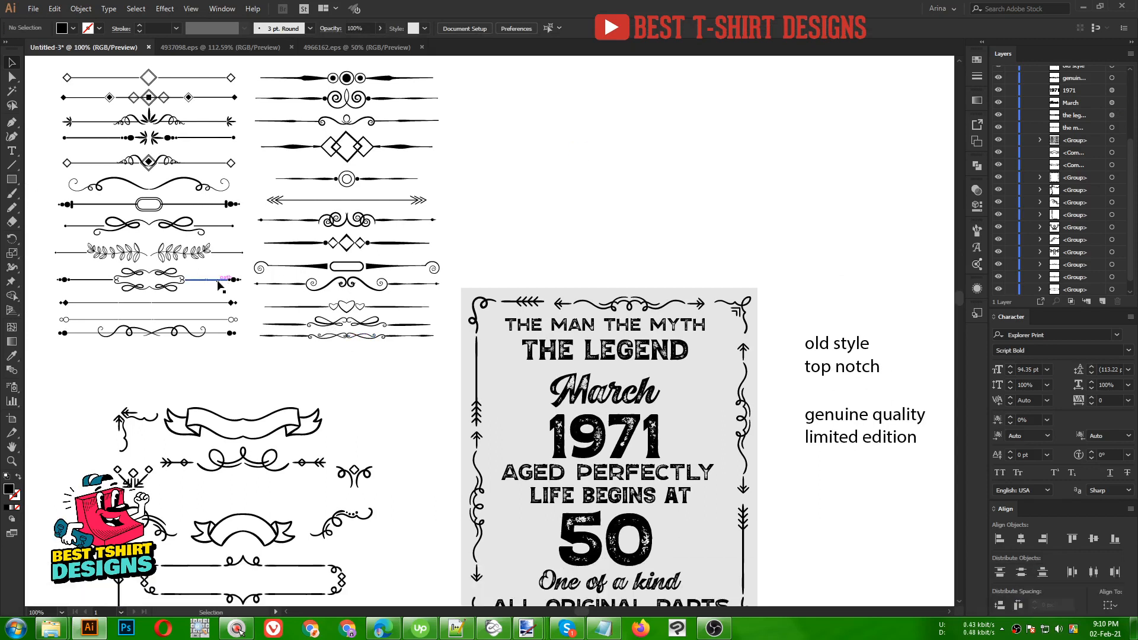
- Enter and exit Isolation Mode on the left ornament group, then open its context menu
scroll(220, 287, up, 1)
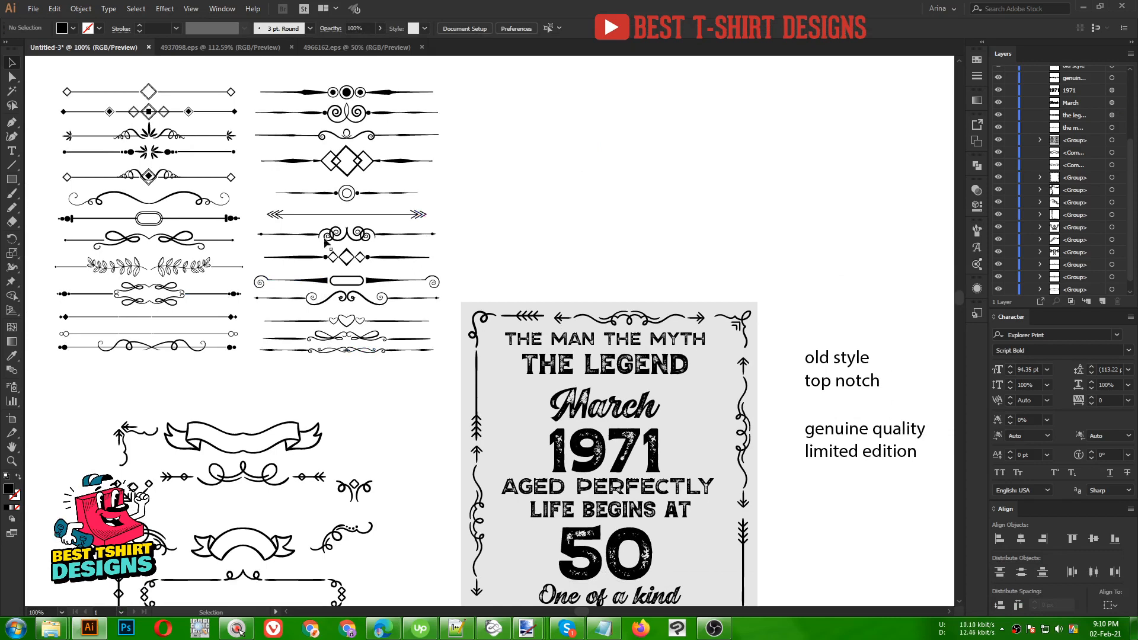
click(156, 317)
double_click(156, 317)
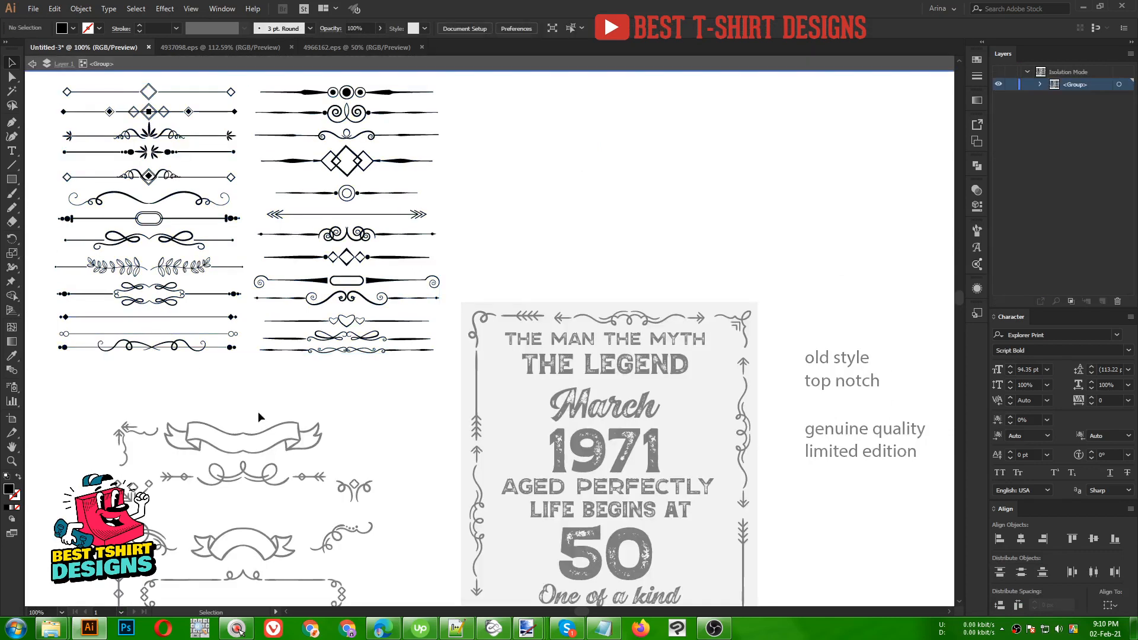
click(250, 390)
double_click(210, 368)
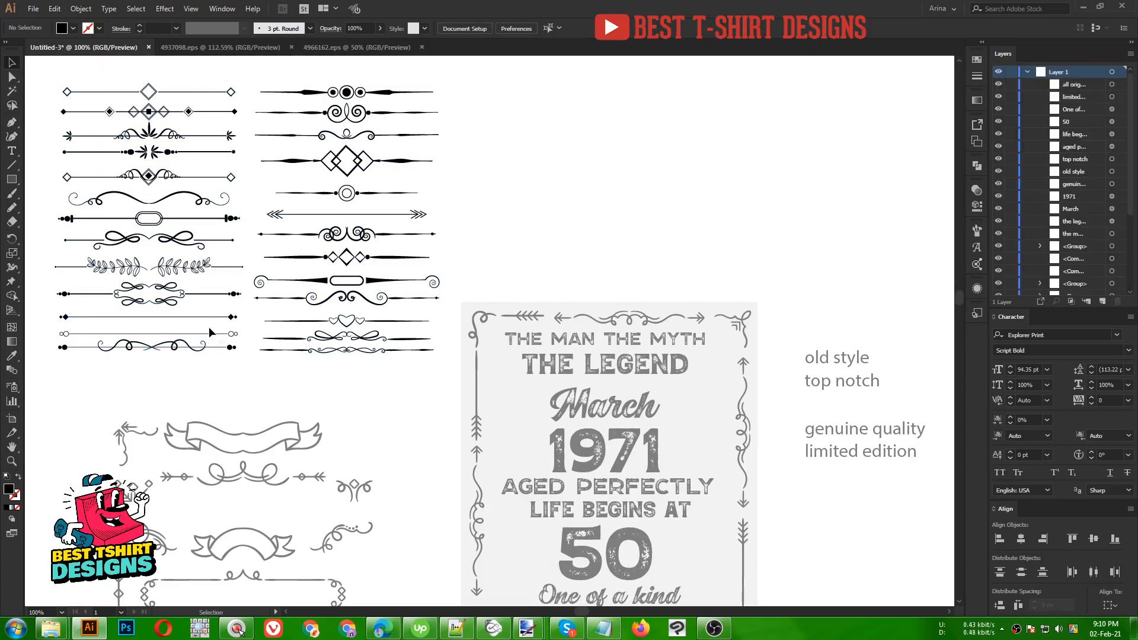
click(208, 318)
right_click(208, 317)
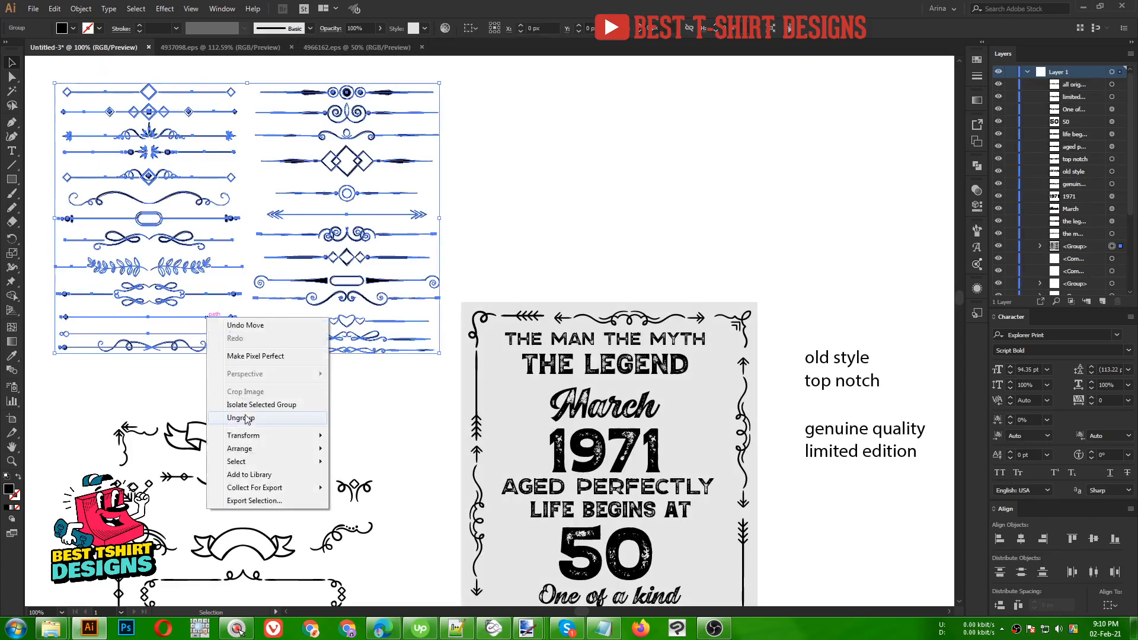
- Ungroup the ornament collection and regroup its left column
click(241, 418)
click(201, 319)
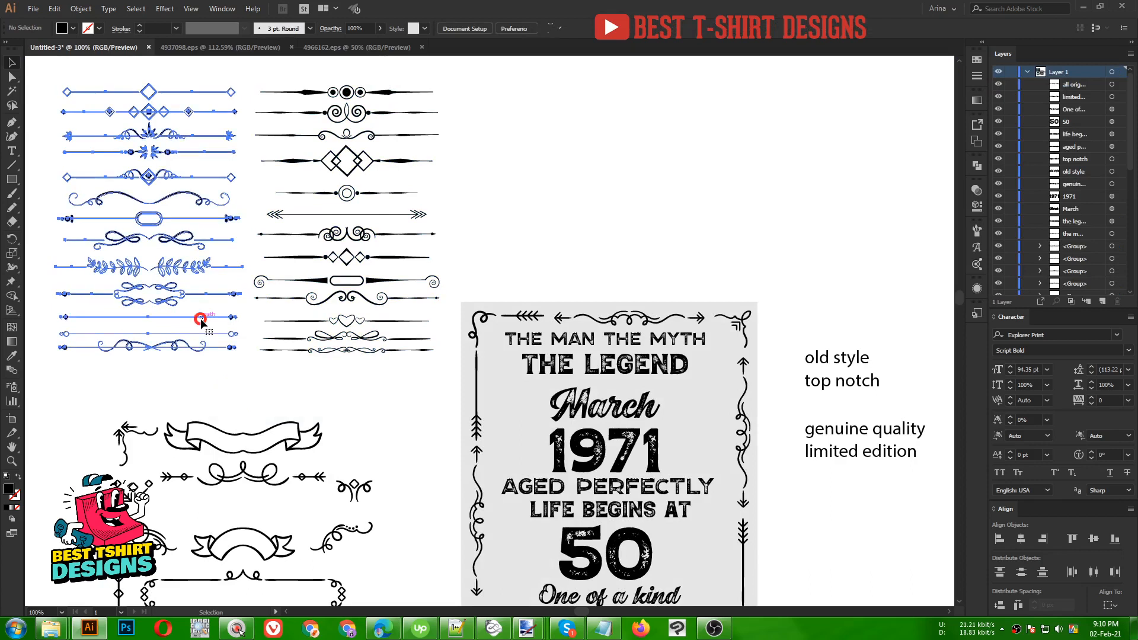
right_click(201, 320)
click(303, 395)
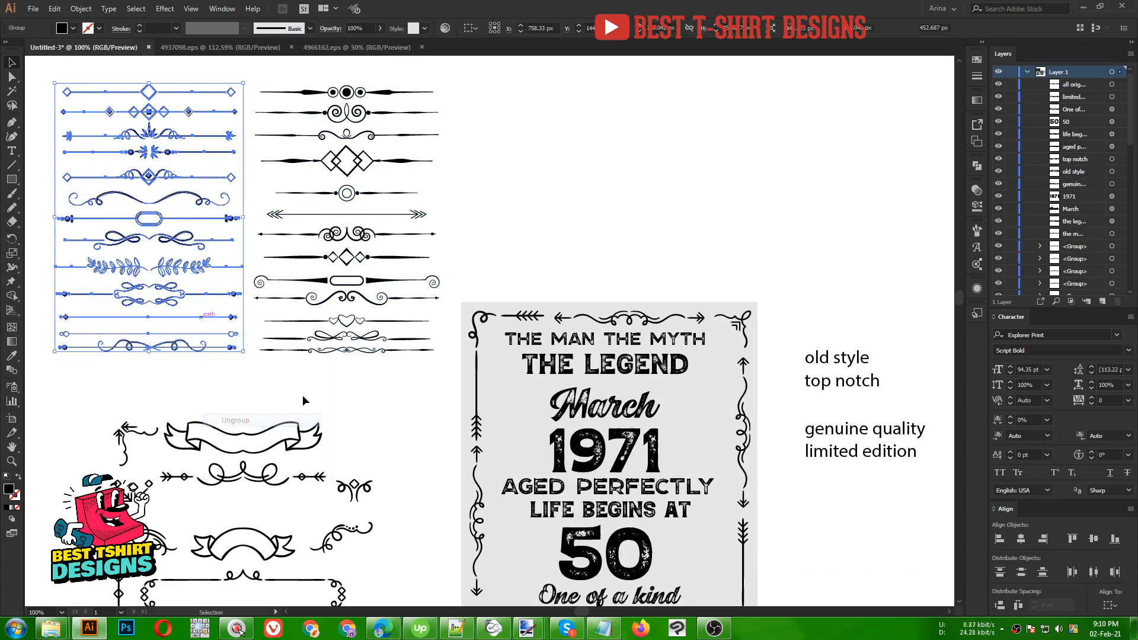
- Move one diamond-tipped divider under THE MAN THE MYTH
click(202, 323)
drag(202, 317, 748, 350)
alt+scroll(693, 350, up, 1)
scroll(679, 355, up, 1)
- Select every text line and ornament in the frame and centre them horizontally
drag(820, 345, 820, 346)
alt+scroll(475, 311, down, 3)
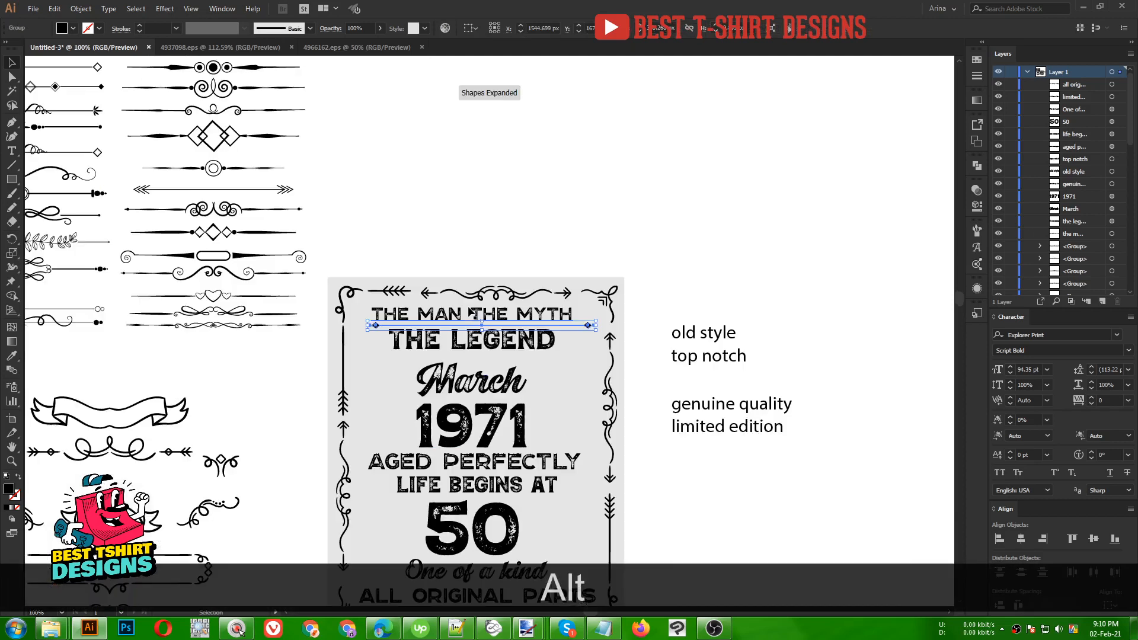
scroll(470, 311, down, 1)
scroll(468, 309, down, 1)
drag(366, 176, 572, 550)
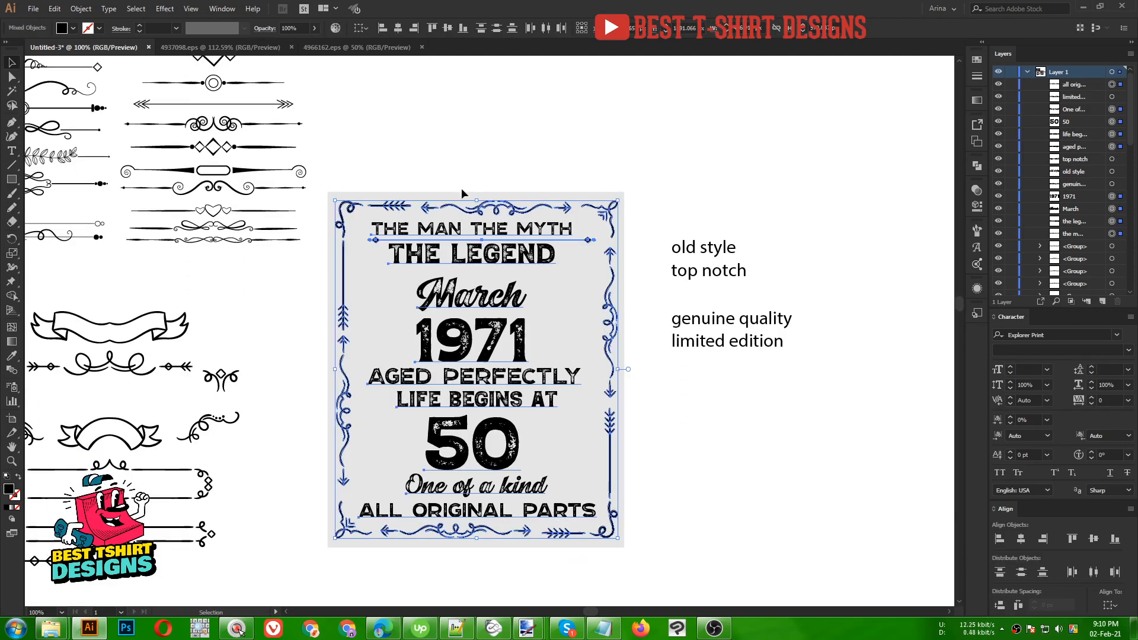
click(398, 27)
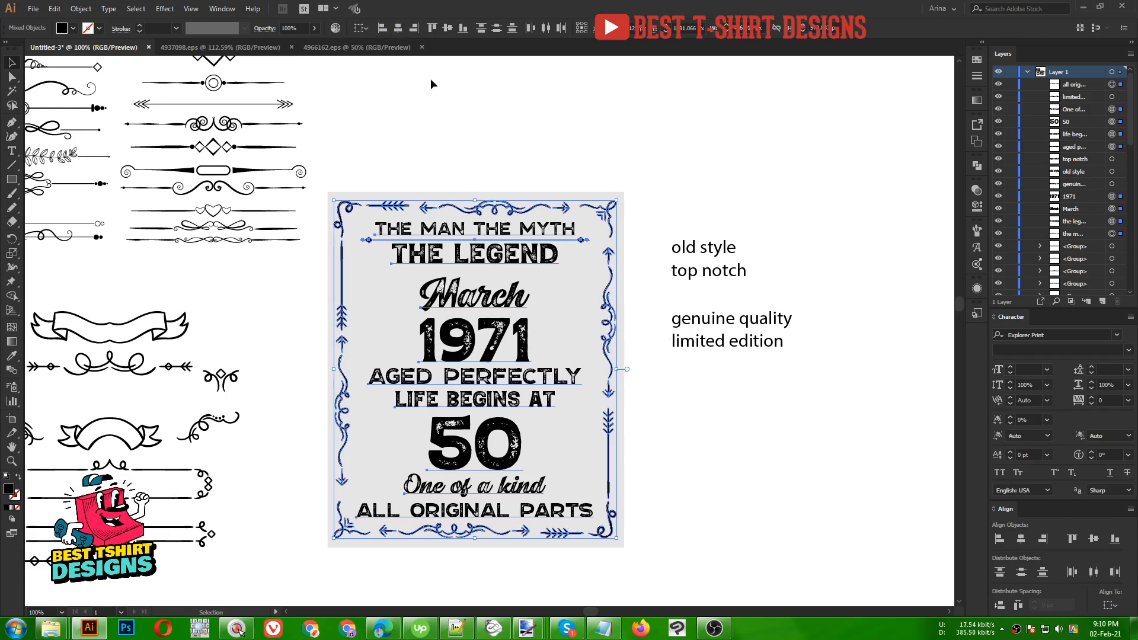
click(430, 79)
- Select THE MAN THE MYTH, THE LEGEND, March and 1971 together
scroll(446, 205, up, 1)
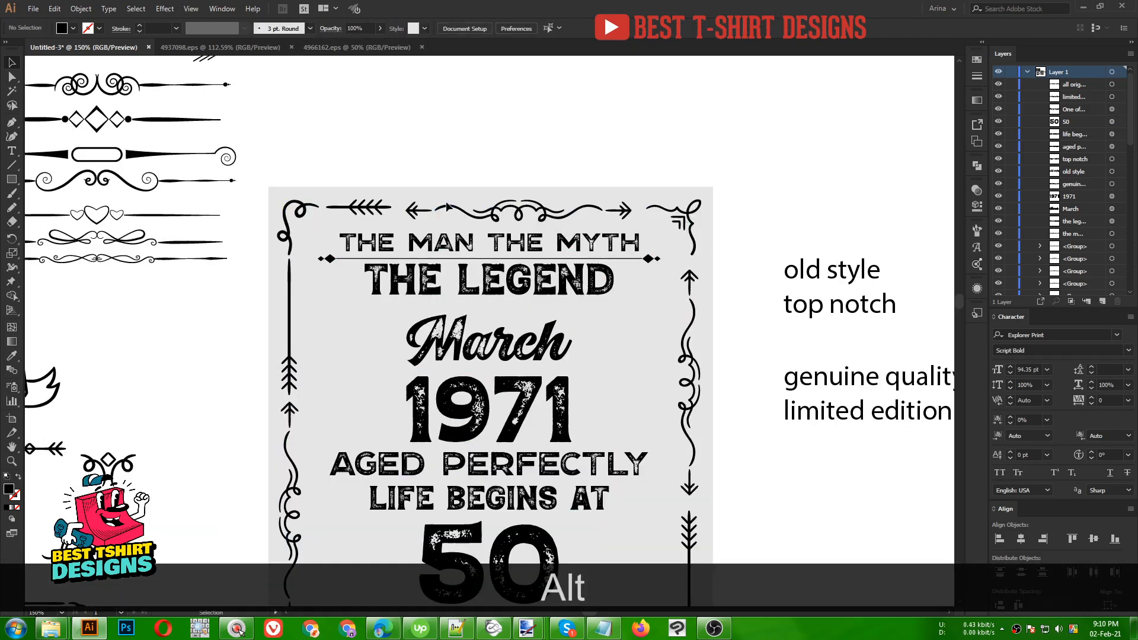
click(491, 245)
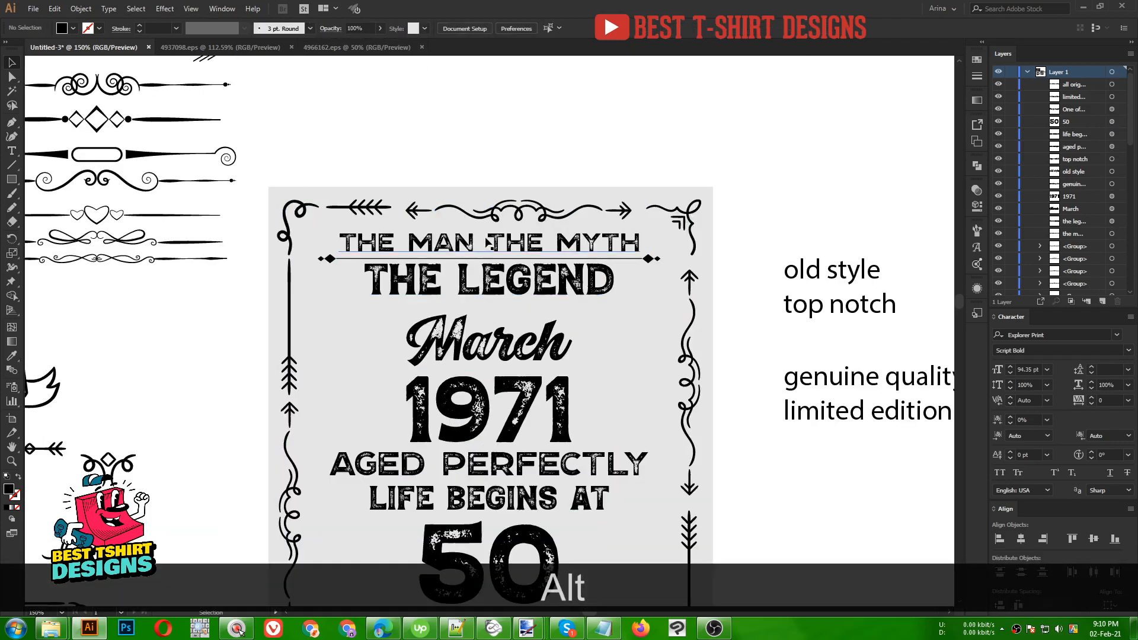
shift+click(492, 290)
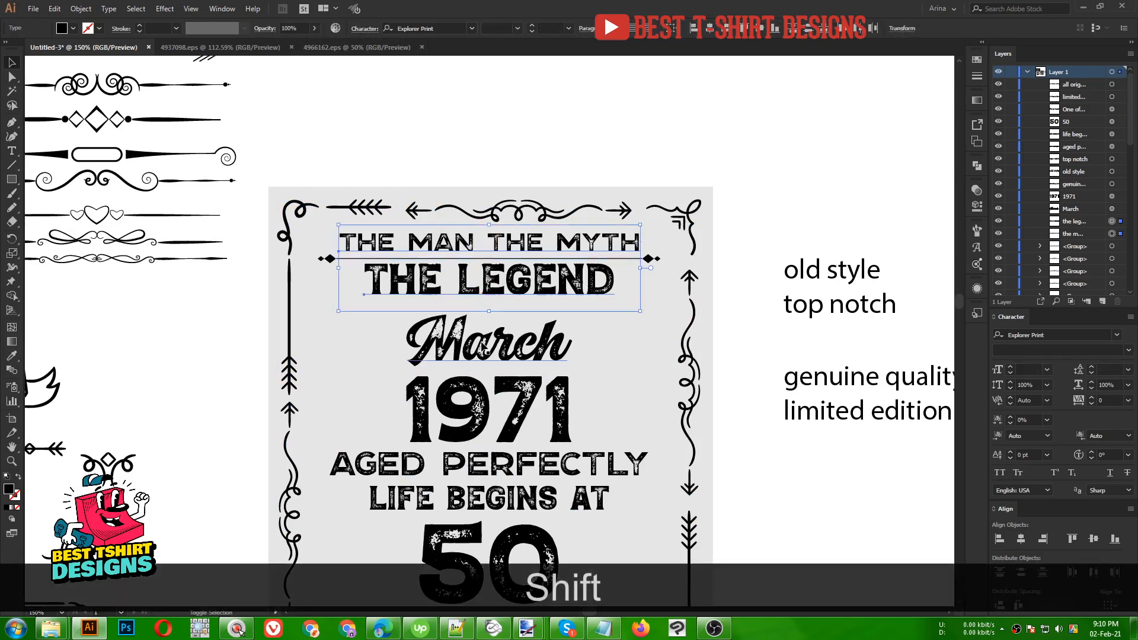
shift+click(487, 342)
shift+click(481, 410)
- Add AGED PERFECTLY, 50, LIFE BEGINS AT and One of a kind to the selection
scroll(561, 319, down, 3)
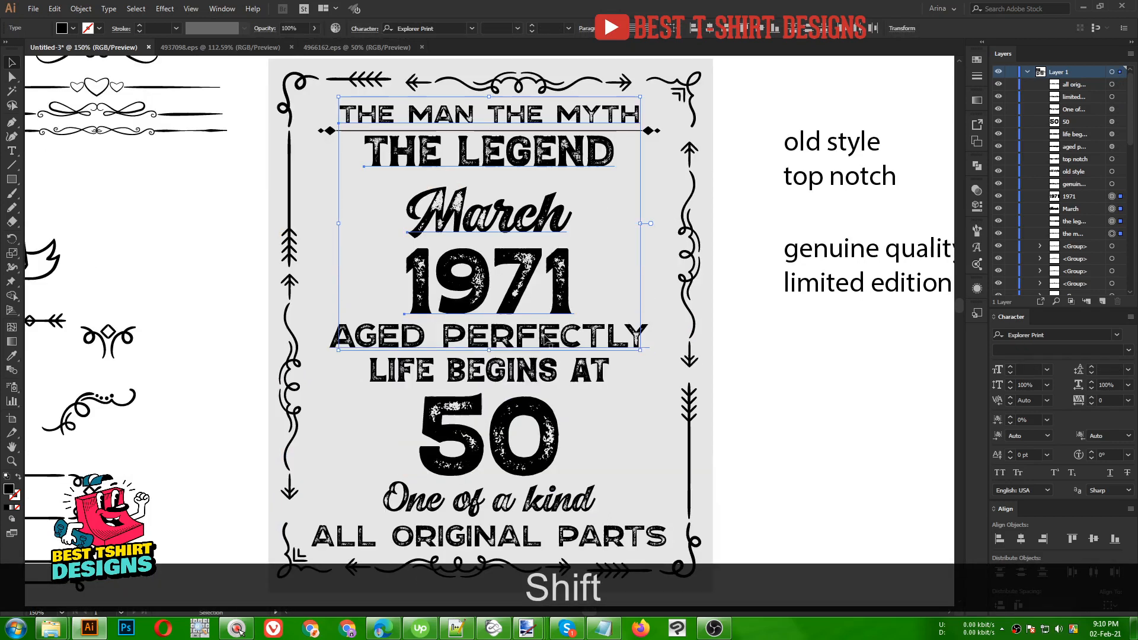
shift+click(537, 337)
shift+click(513, 420)
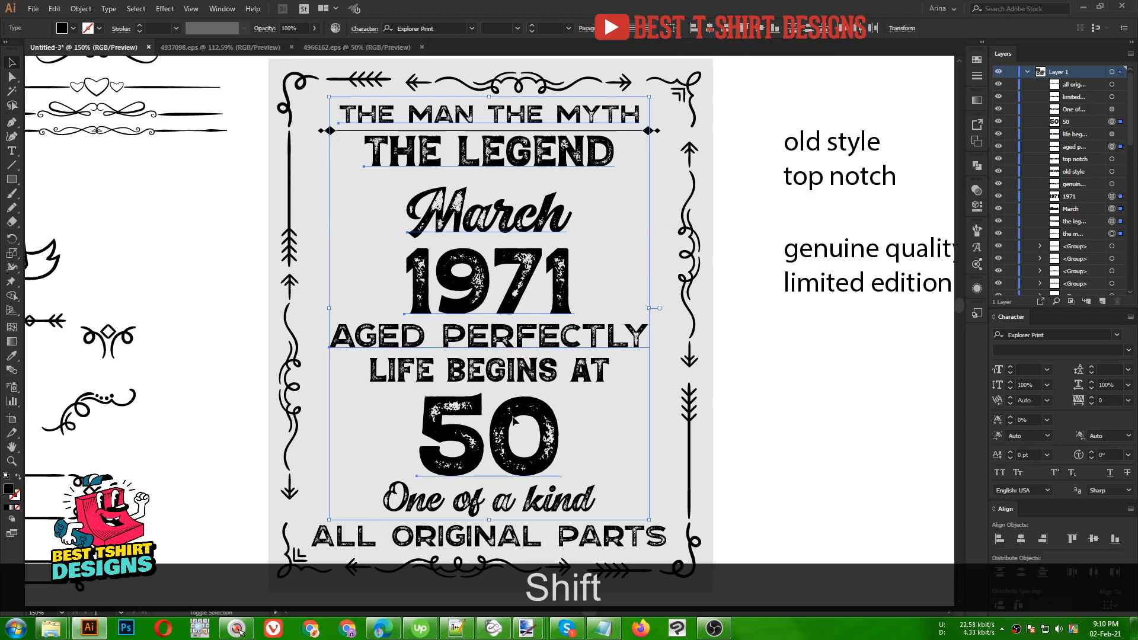
shift+click(495, 438)
shift+click(487, 443)
shift+click(373, 382)
scroll(373, 382, down, 3)
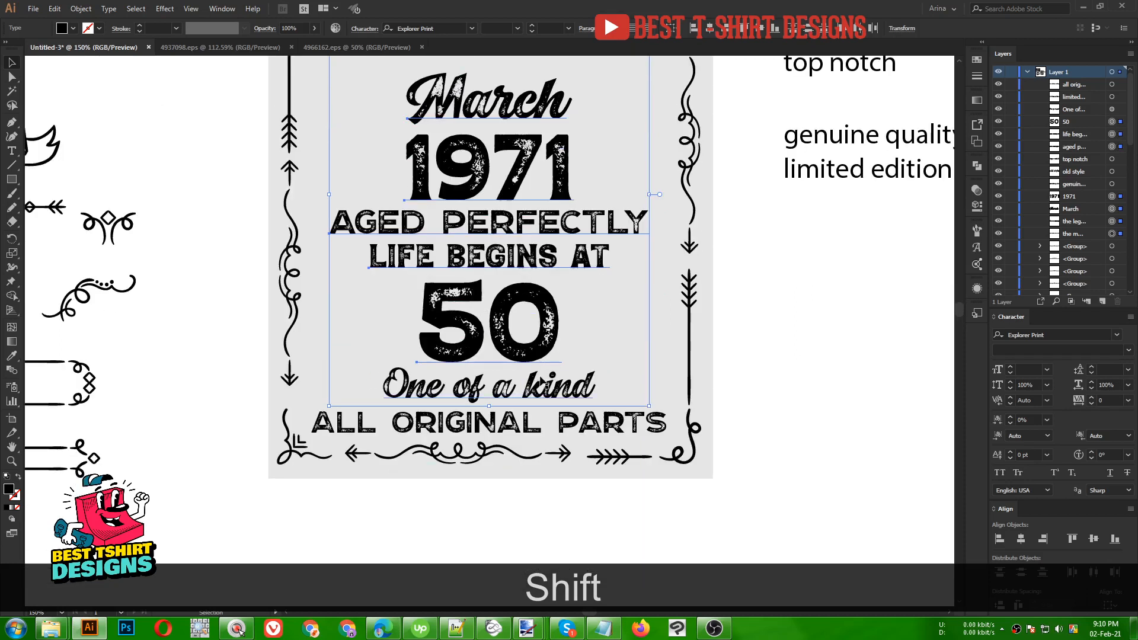
shift+click(554, 388)
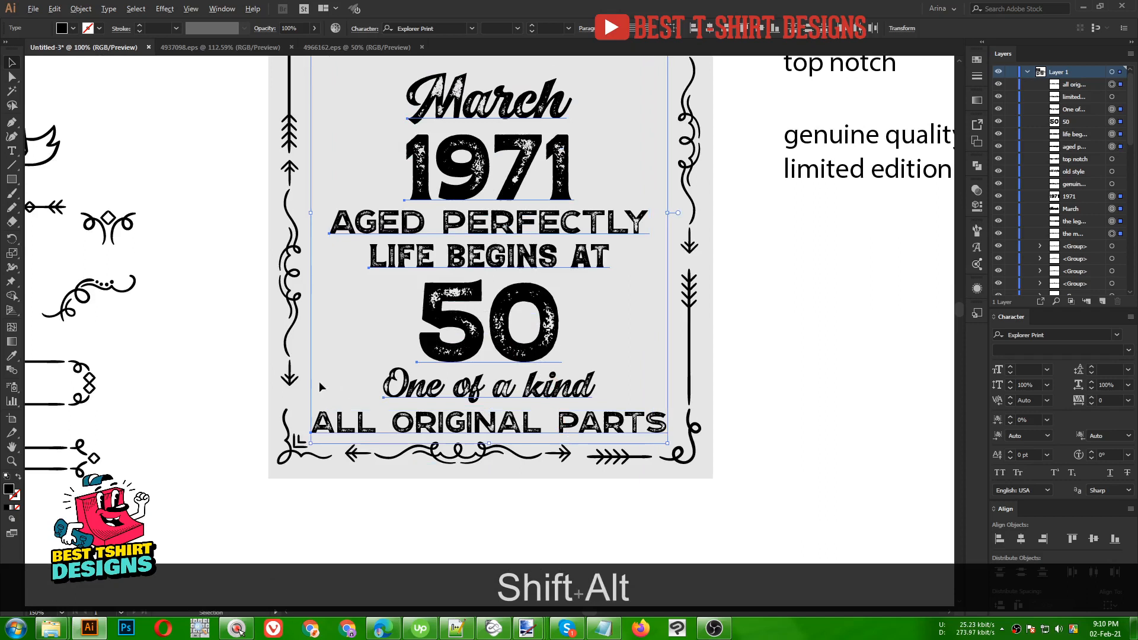
scroll(319, 382, down, 2)
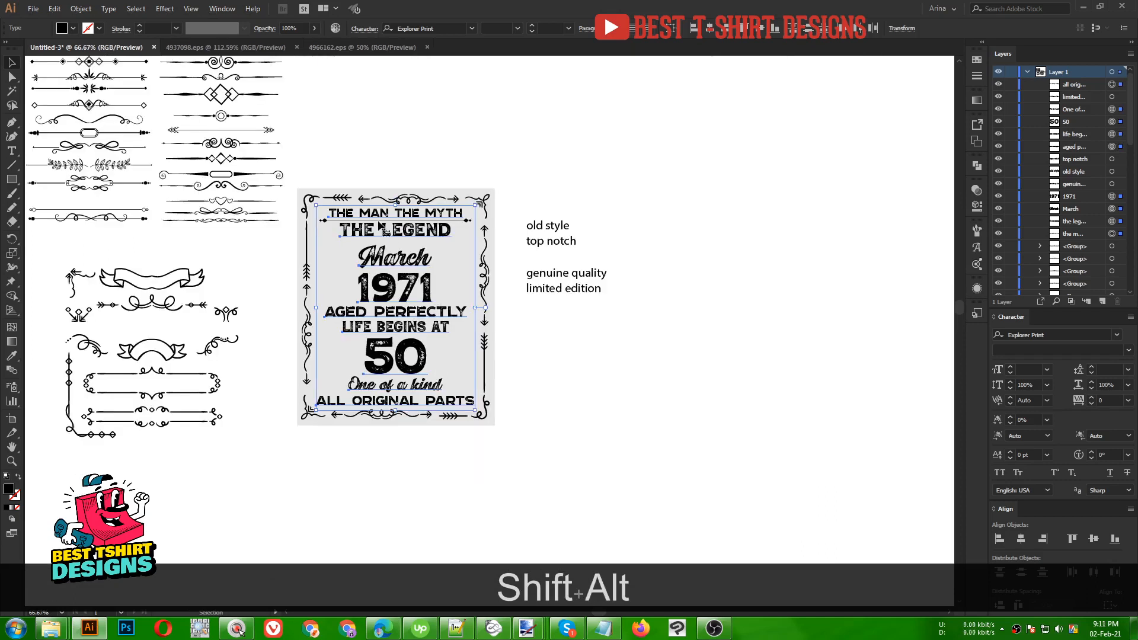
- Duplicate the slogan text to the right of the poster, then convert the poster's lines to outlines
drag(414, 282, 746, 285)
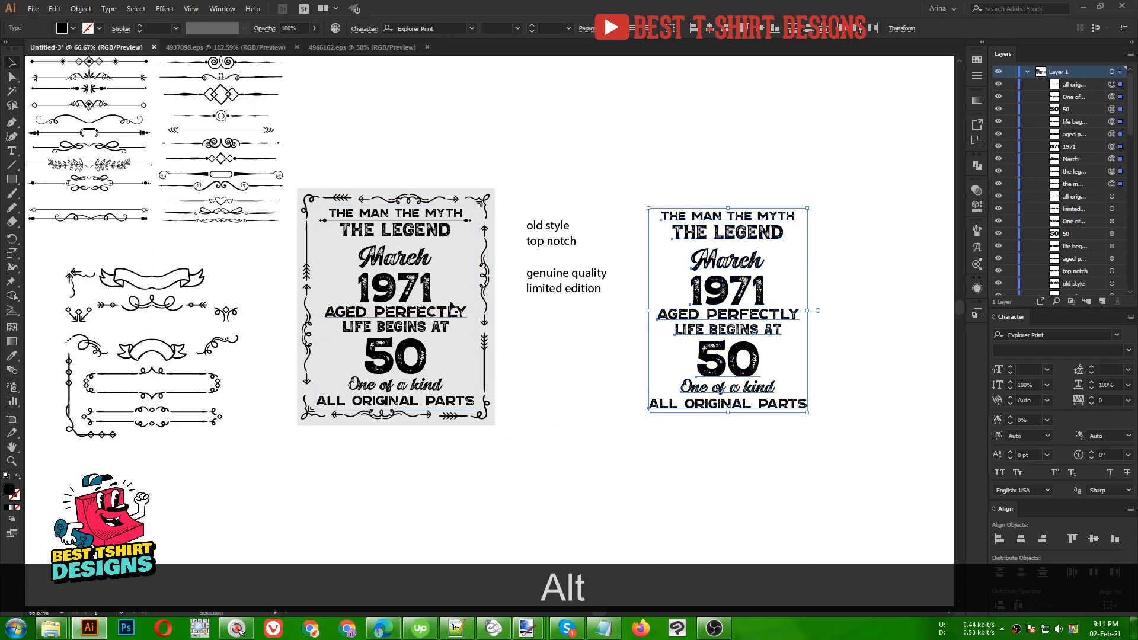
scroll(380, 317, up, 1)
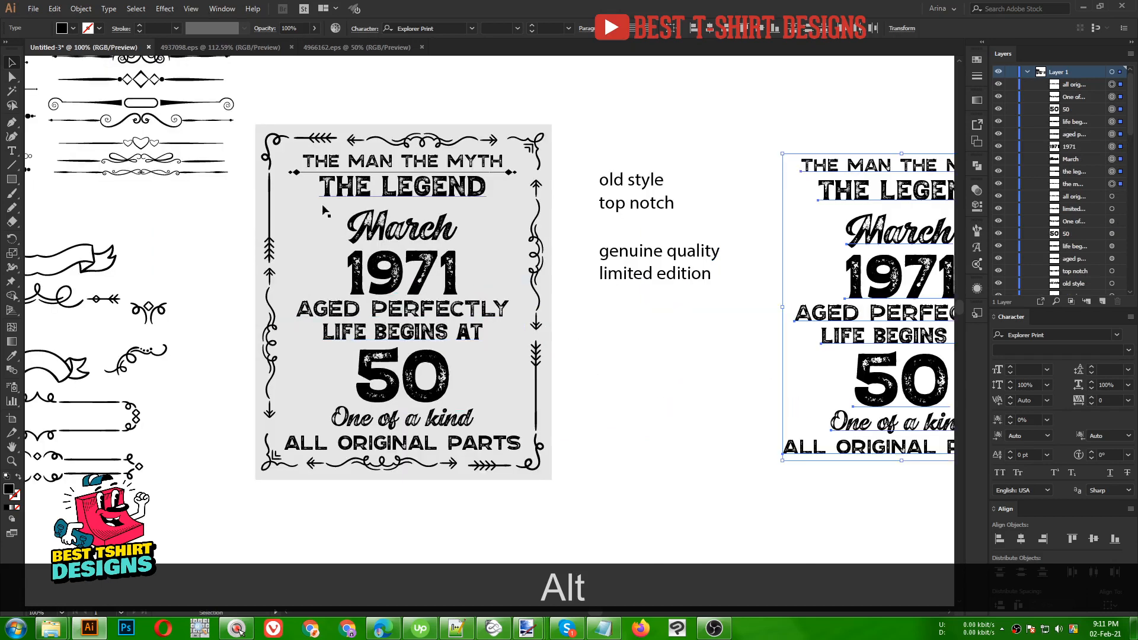
drag(305, 184, 460, 437)
key(shift)
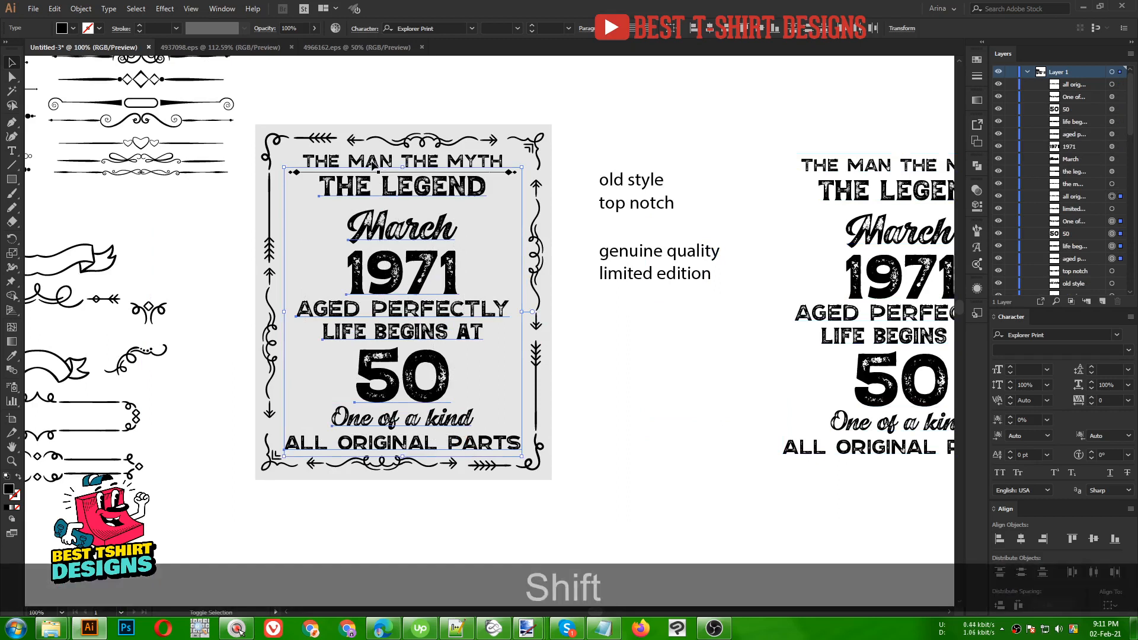
right_click(367, 187)
click(393, 265)
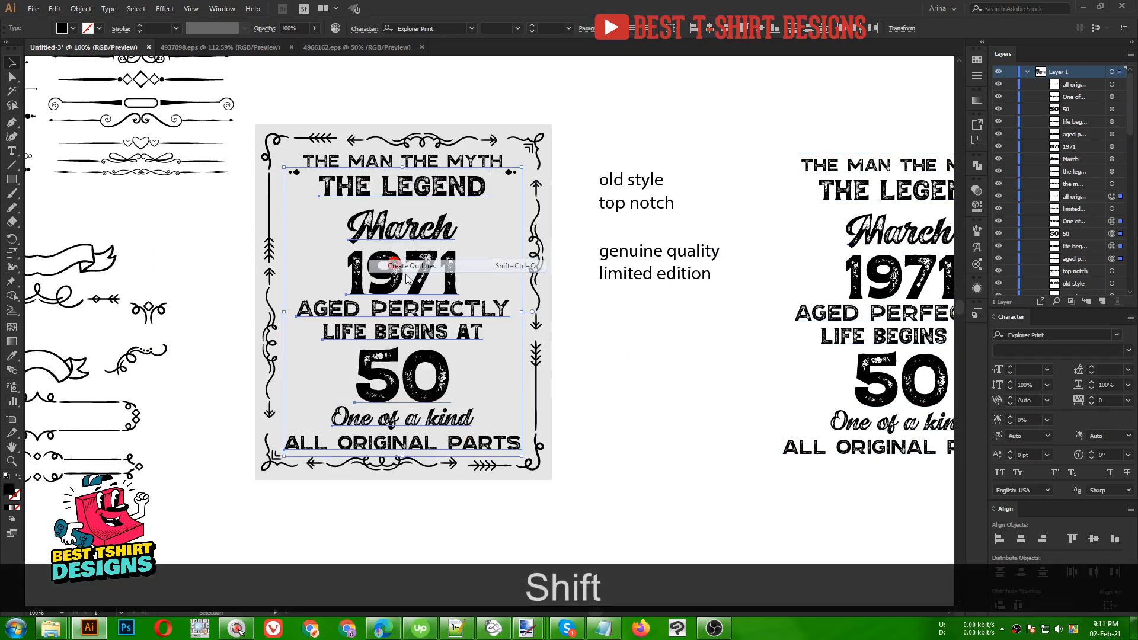
click(658, 358)
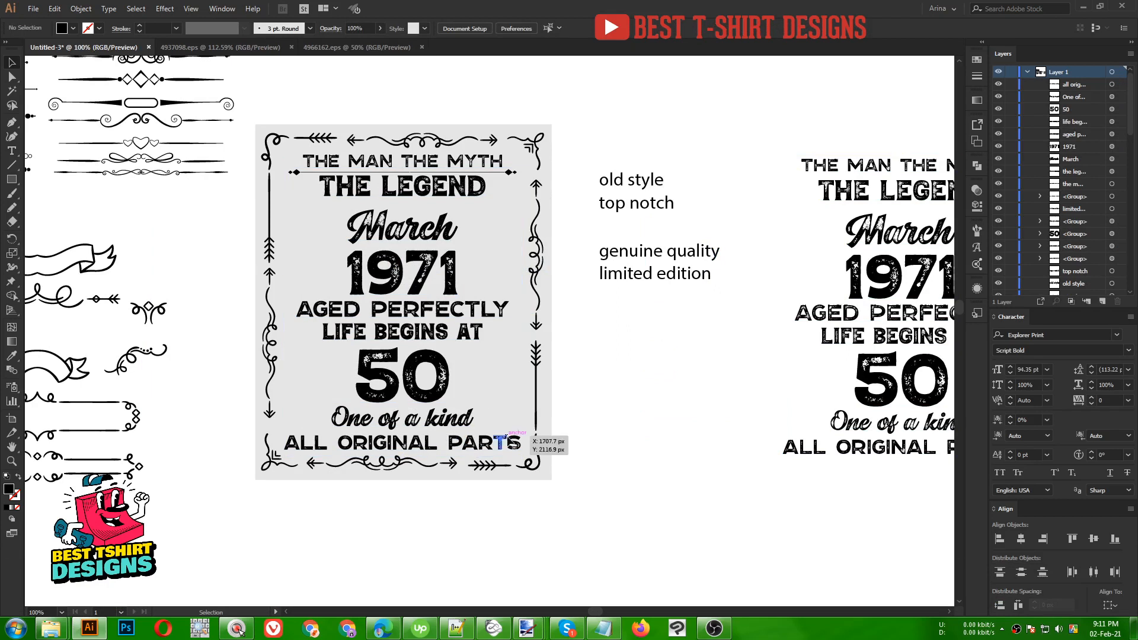
- Convert THE MAN THE MYTH heading to outlines
drag(515, 456, 378, 188)
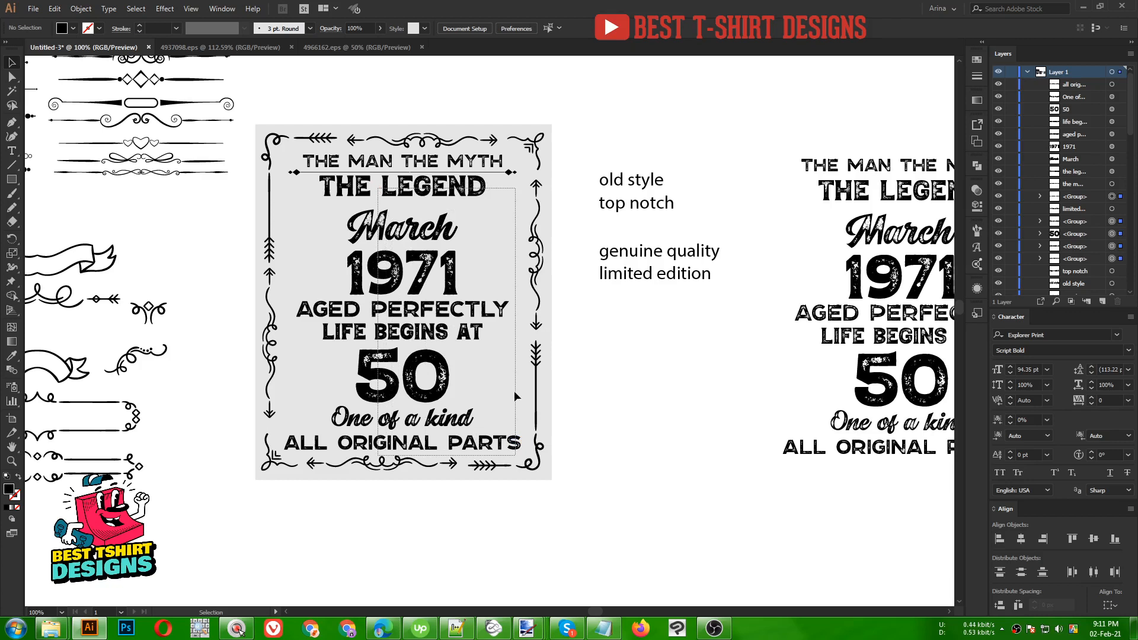
drag(516, 396, 517, 398)
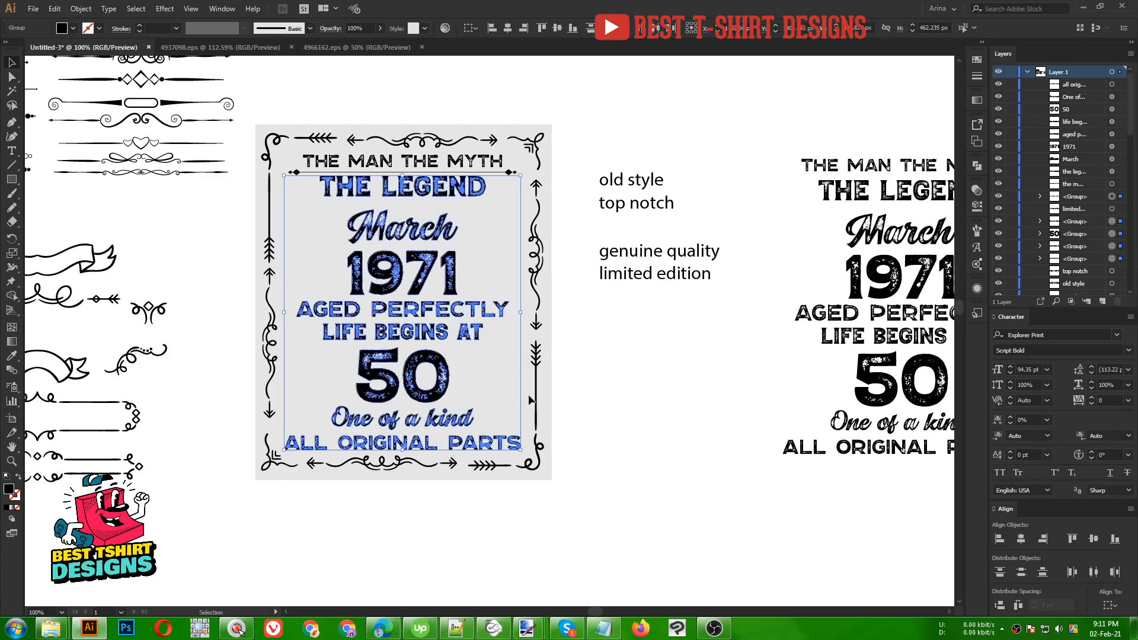
click(472, 248)
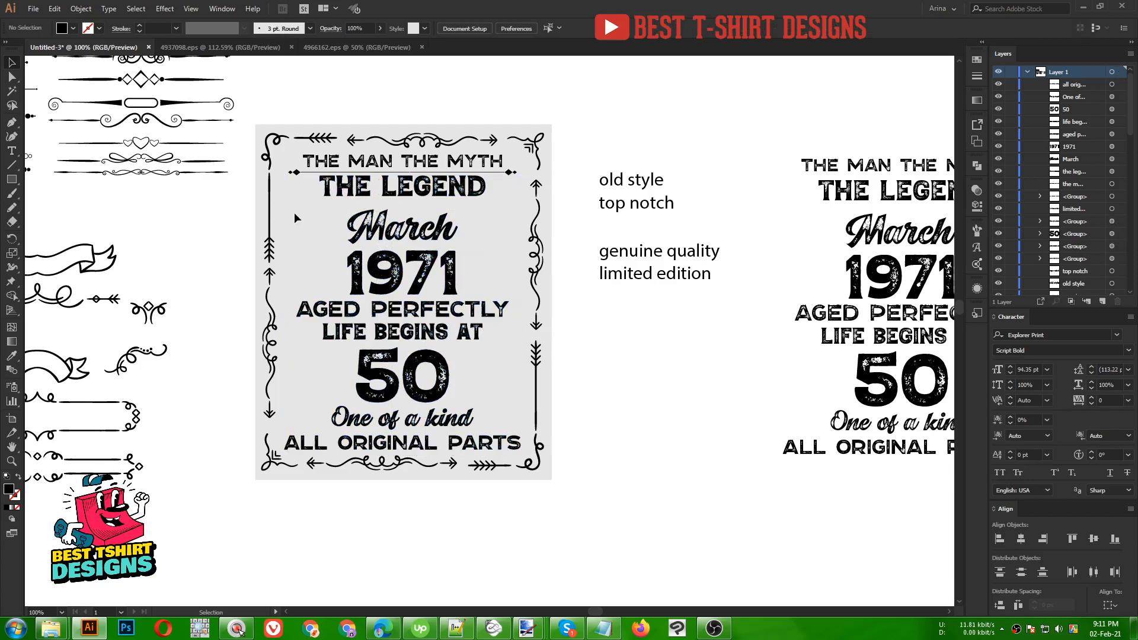
scroll(294, 212, up, 1)
scroll(584, 242, up, 2)
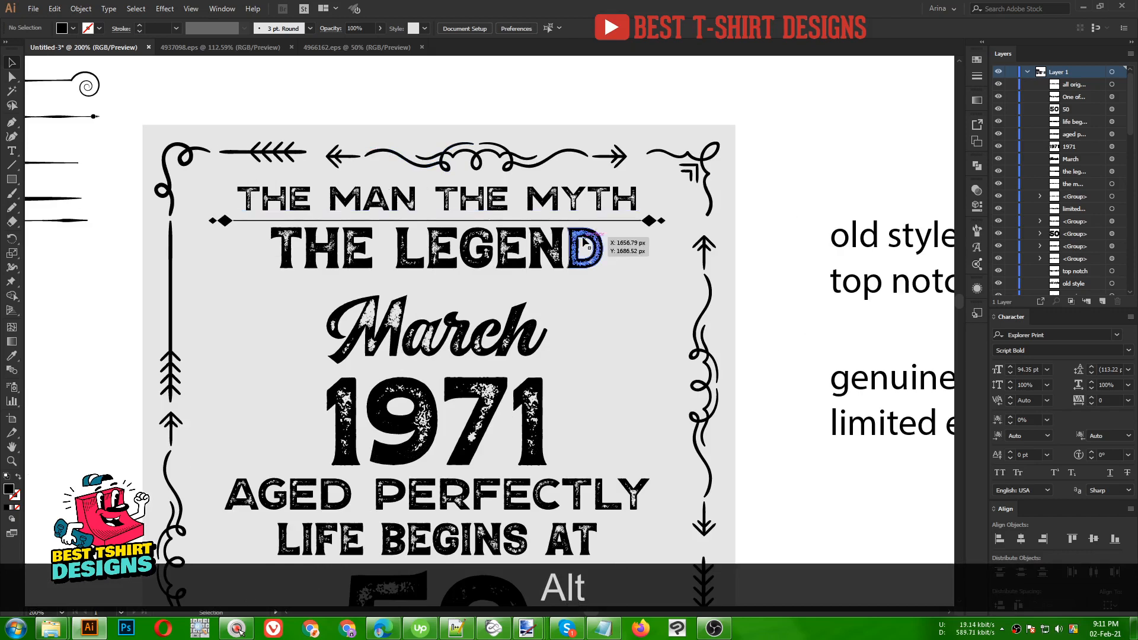
right_click(614, 203)
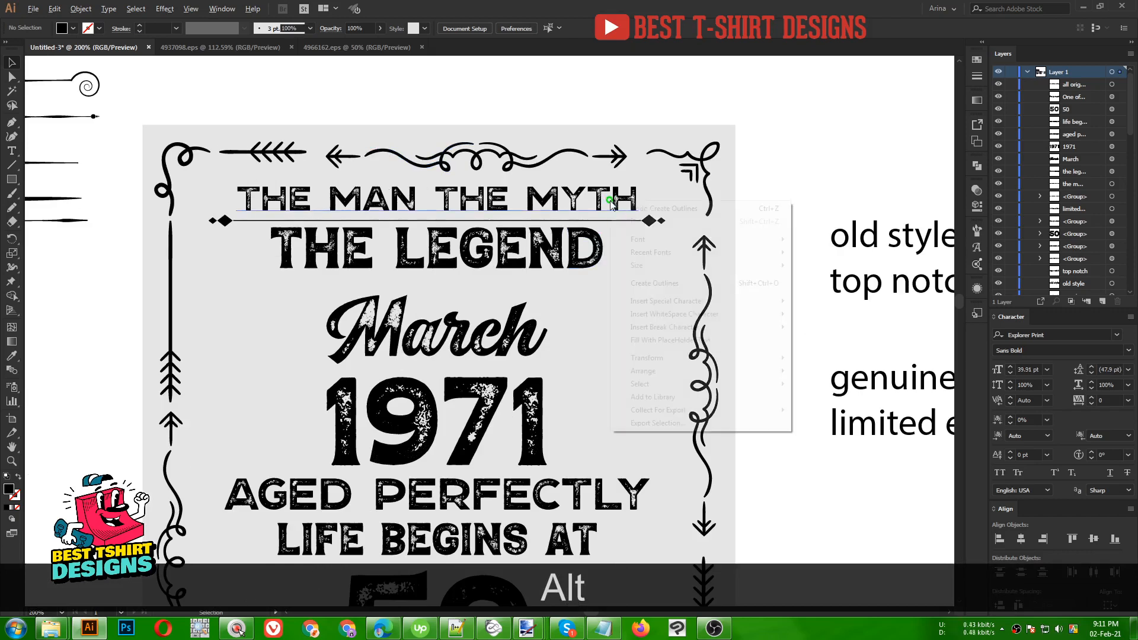
click(638, 286)
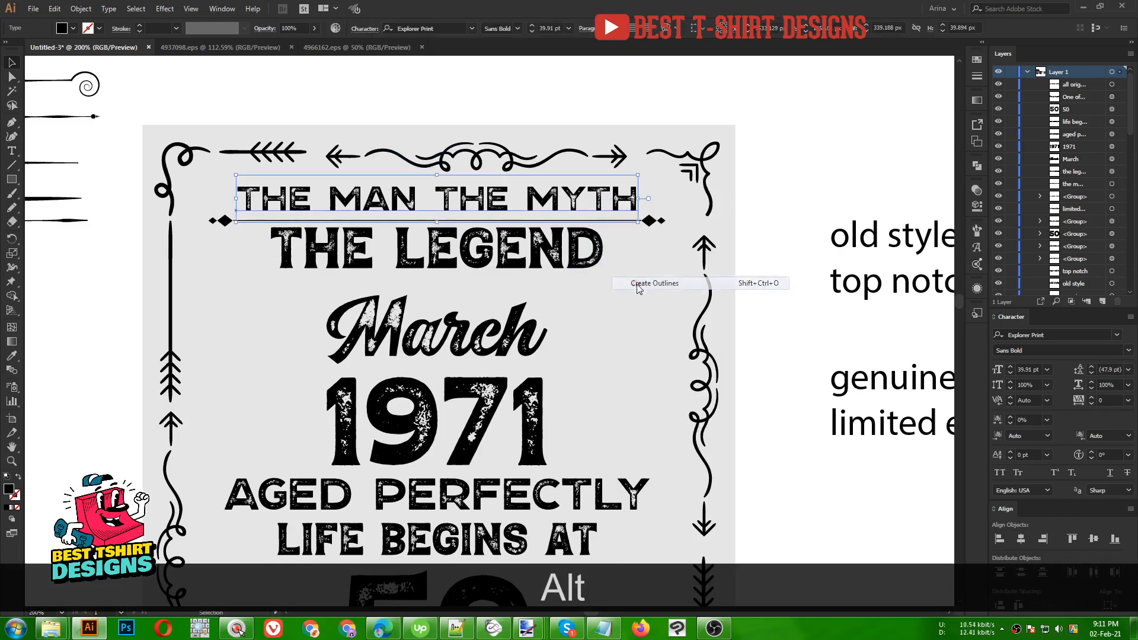
click(655, 229)
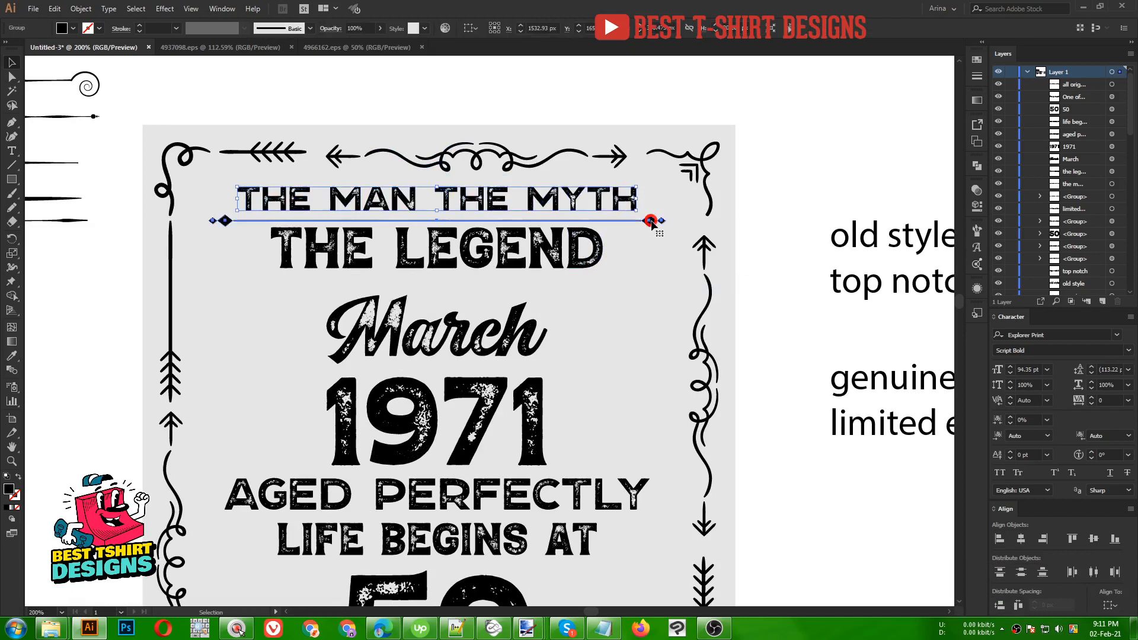
- Copy the divider below THE LEGEND, then centre and evenly space the headline lines
click(653, 222)
key(alt)
drag(655, 237, 561, 182)
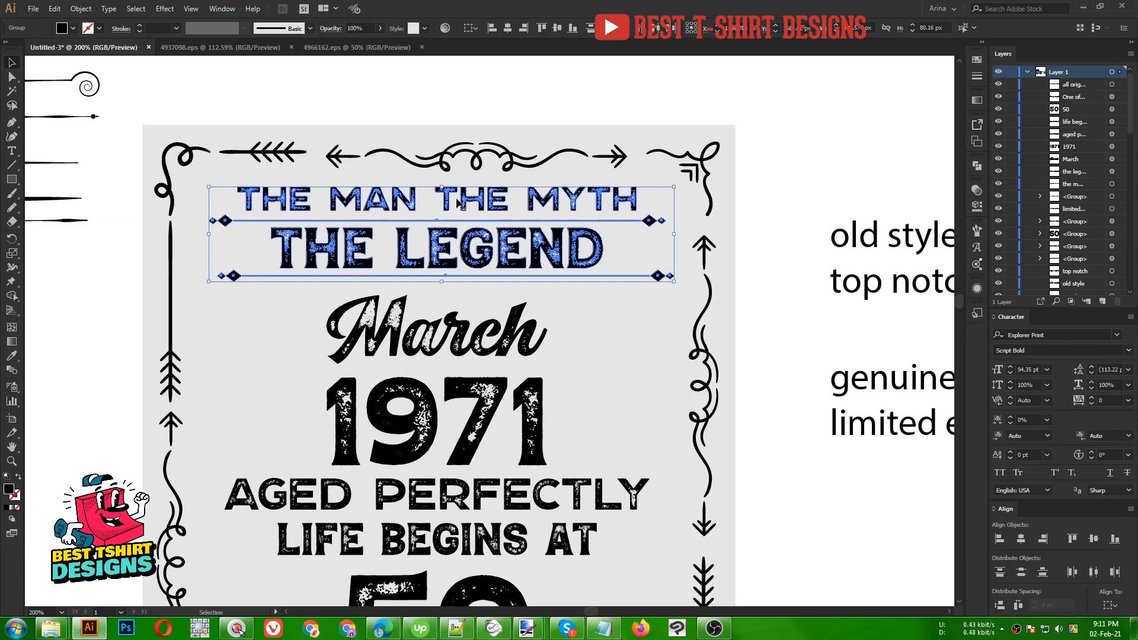
click(511, 28)
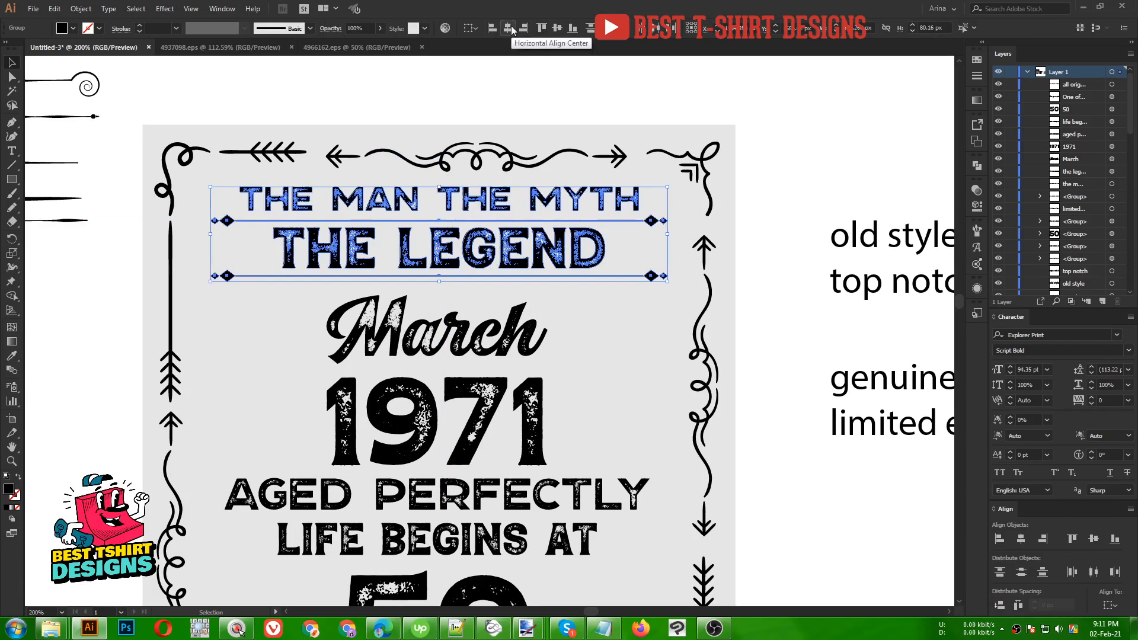
click(1000, 604)
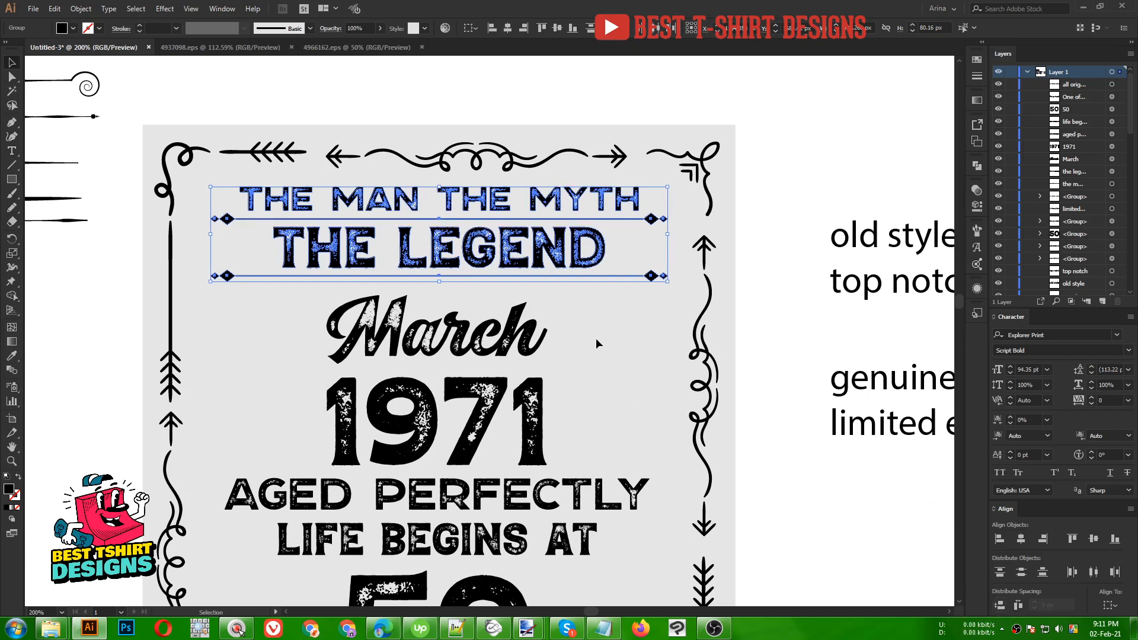
- Stretch the word March wider from its centre
click(586, 300)
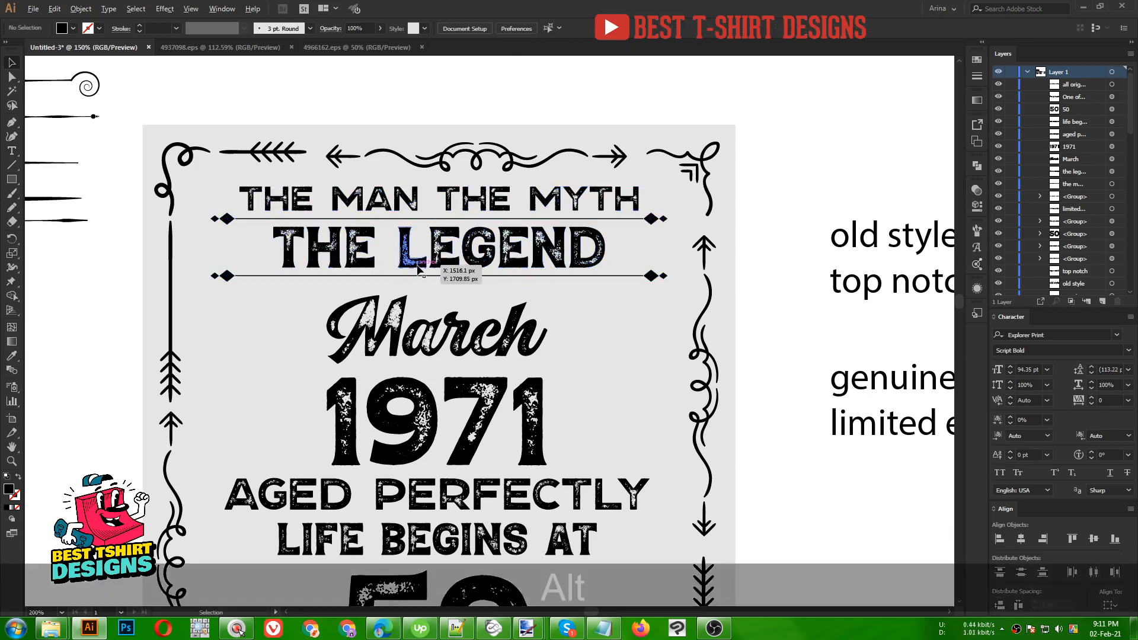
scroll(418, 270, down, 1)
scroll(506, 285, down, 1)
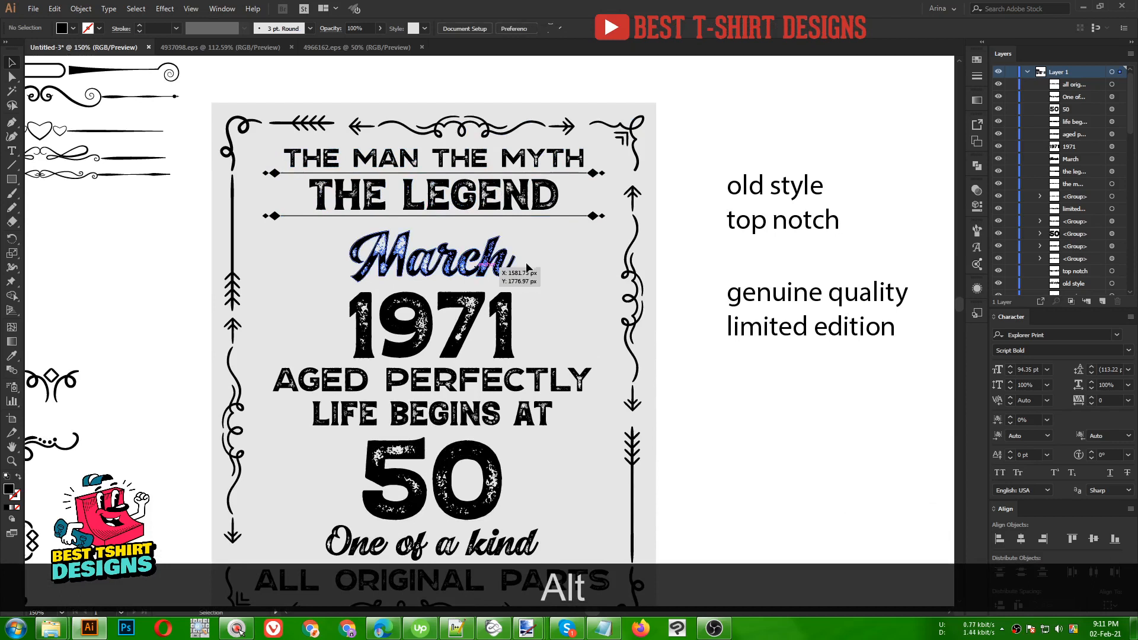
click(526, 268)
drag(516, 257, 554, 257)
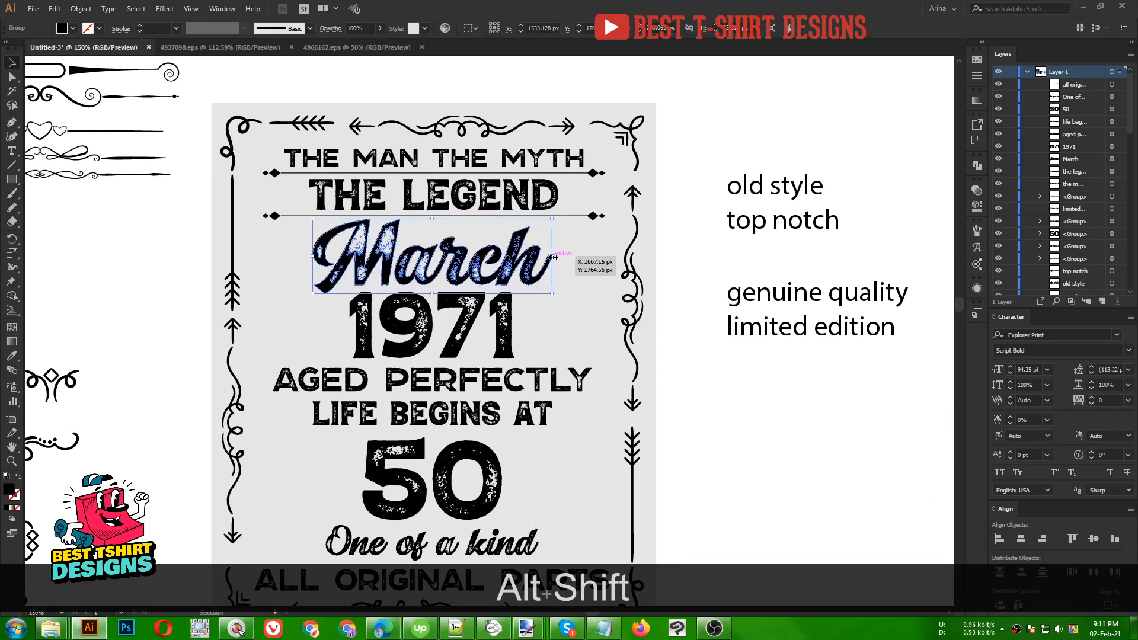
click(546, 330)
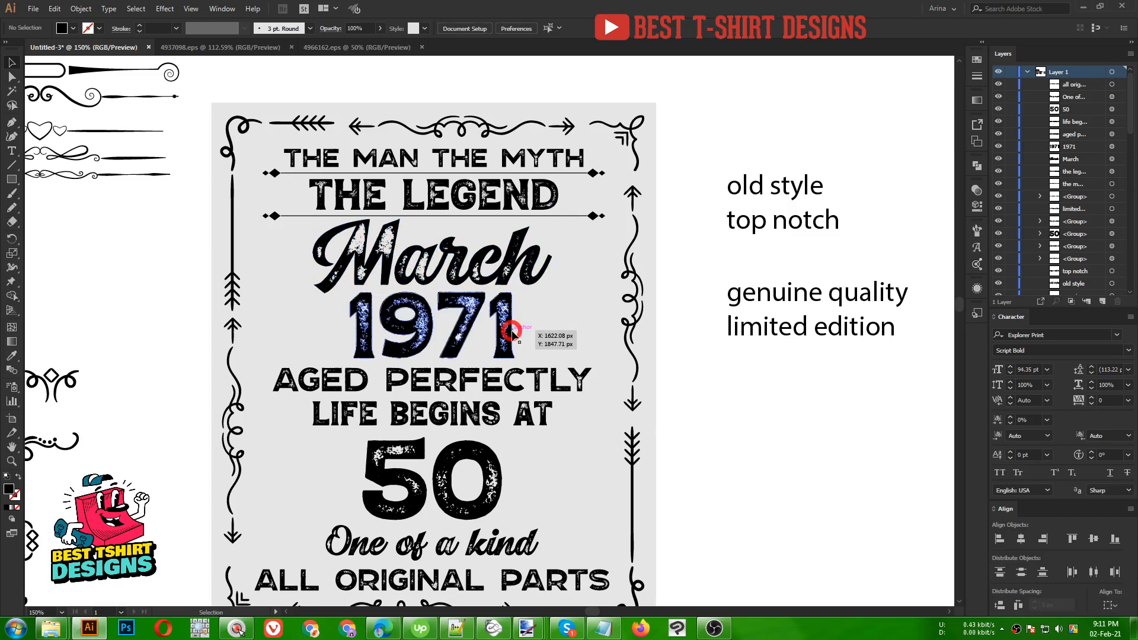
- Select the lines from AGED PERFECTLY down to ALL ORIGINAL PARTS below 1971
click(512, 333)
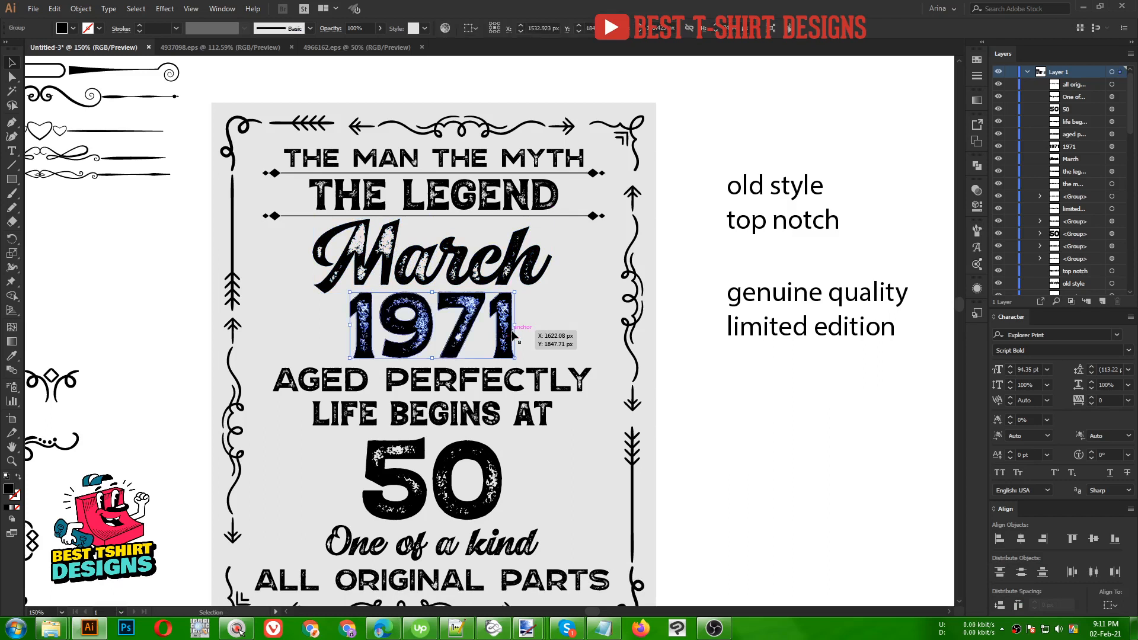
scroll(409, 332, down, 1)
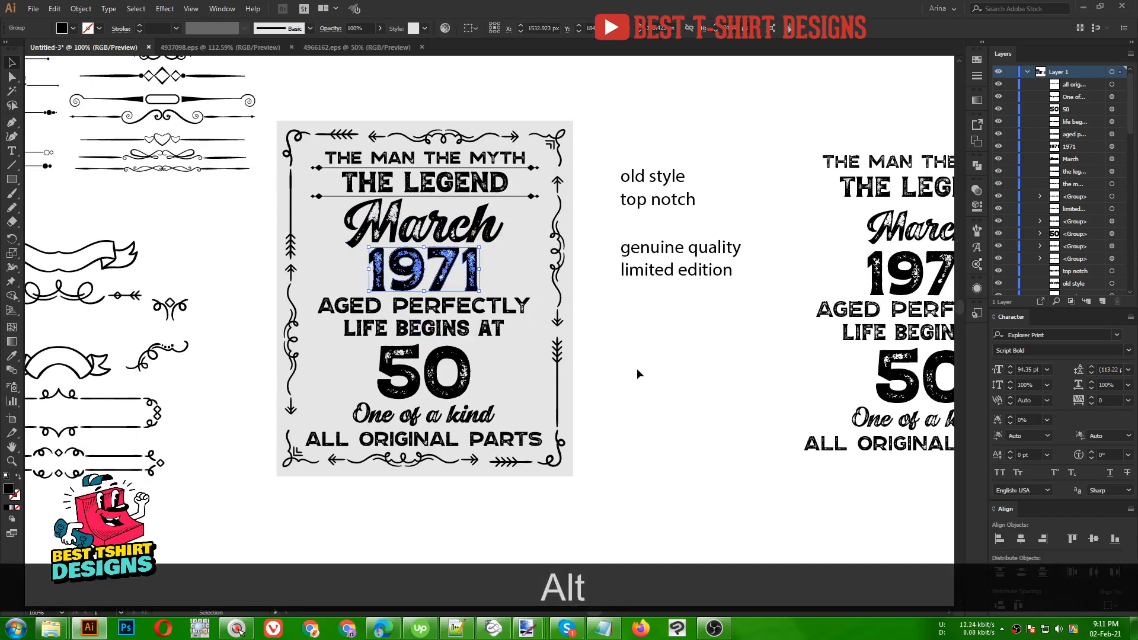
click(597, 317)
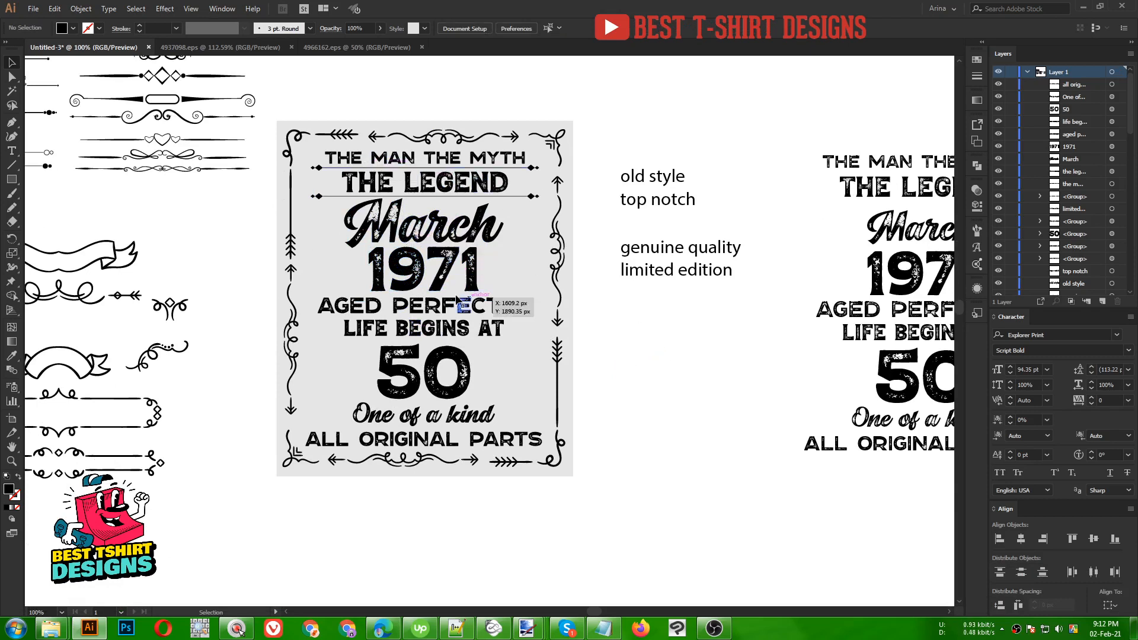
scroll(362, 299, up, 1)
drag(288, 310, 570, 510)
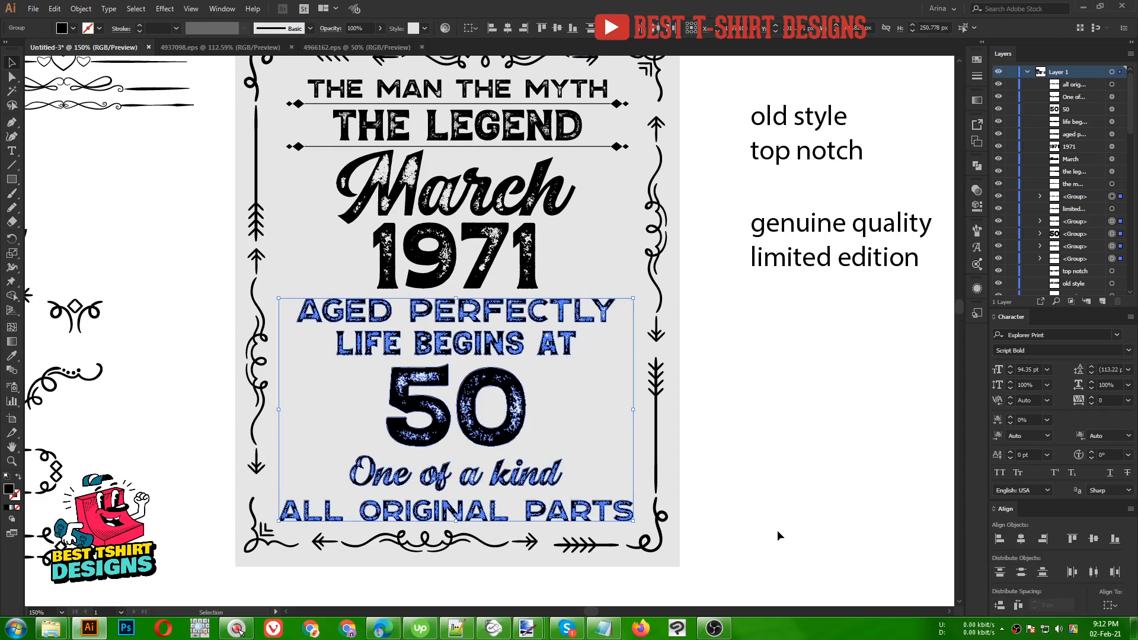
click(763, 499)
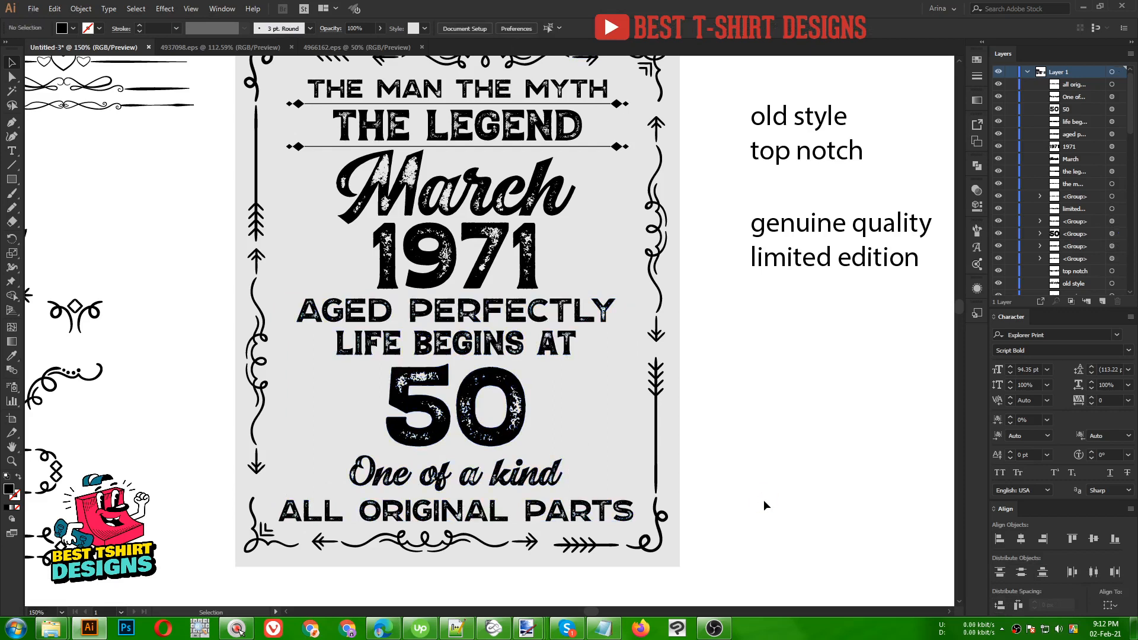
scroll(764, 500, up, 2)
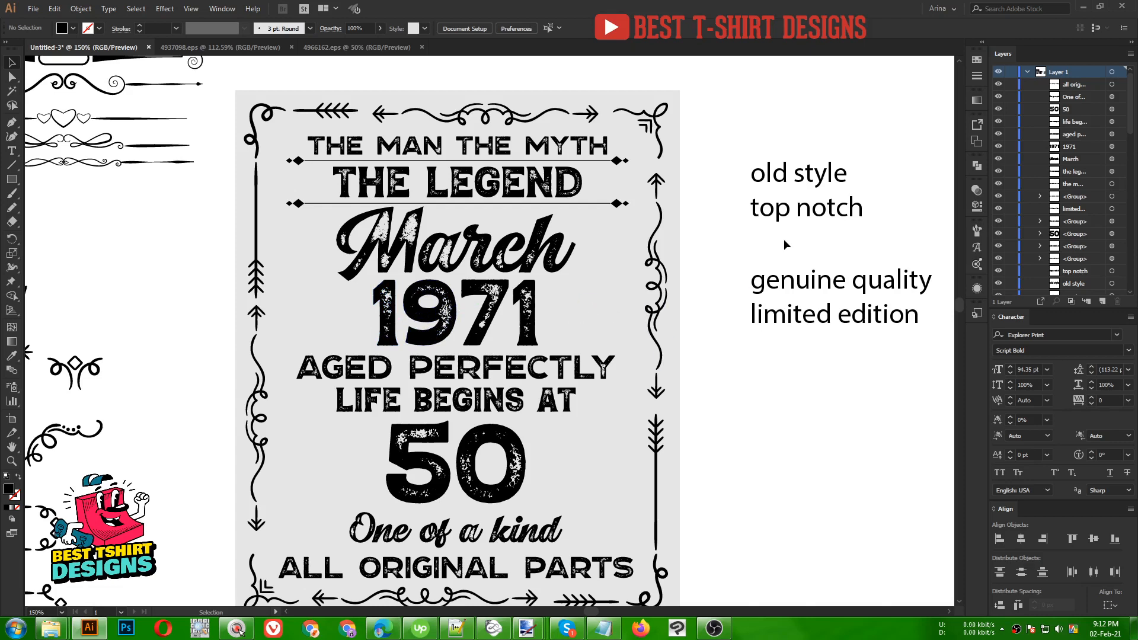
- Cut the word 'style' out of the 'old style' text, leaving just 'old'
drag(783, 241, 704, 249)
click(725, 199)
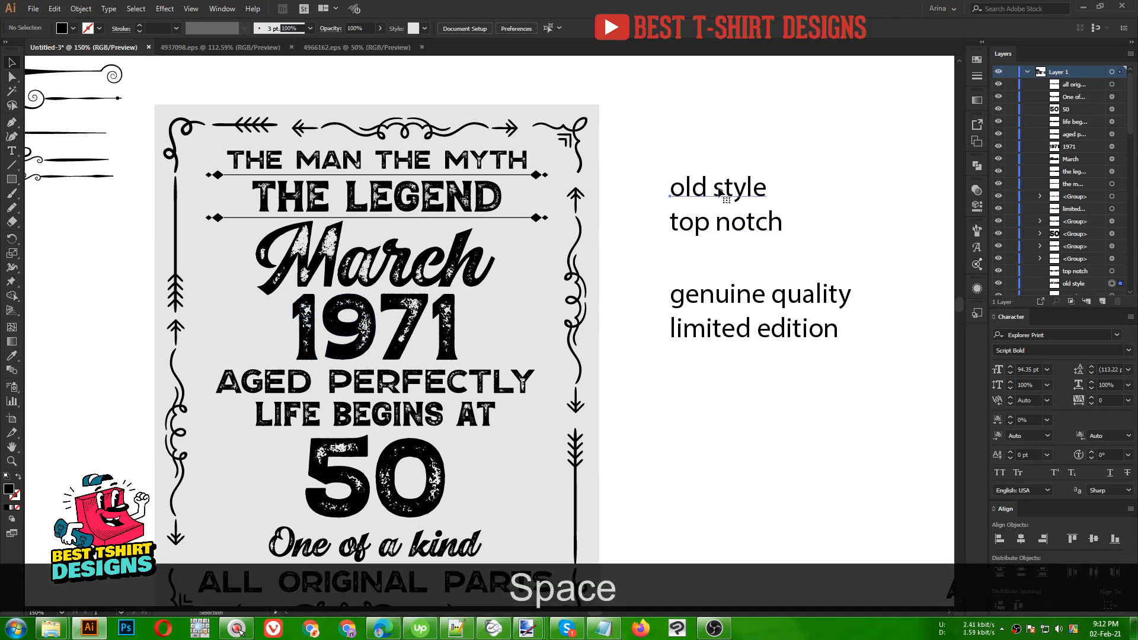
double_click(726, 200)
drag(713, 189, 765, 187)
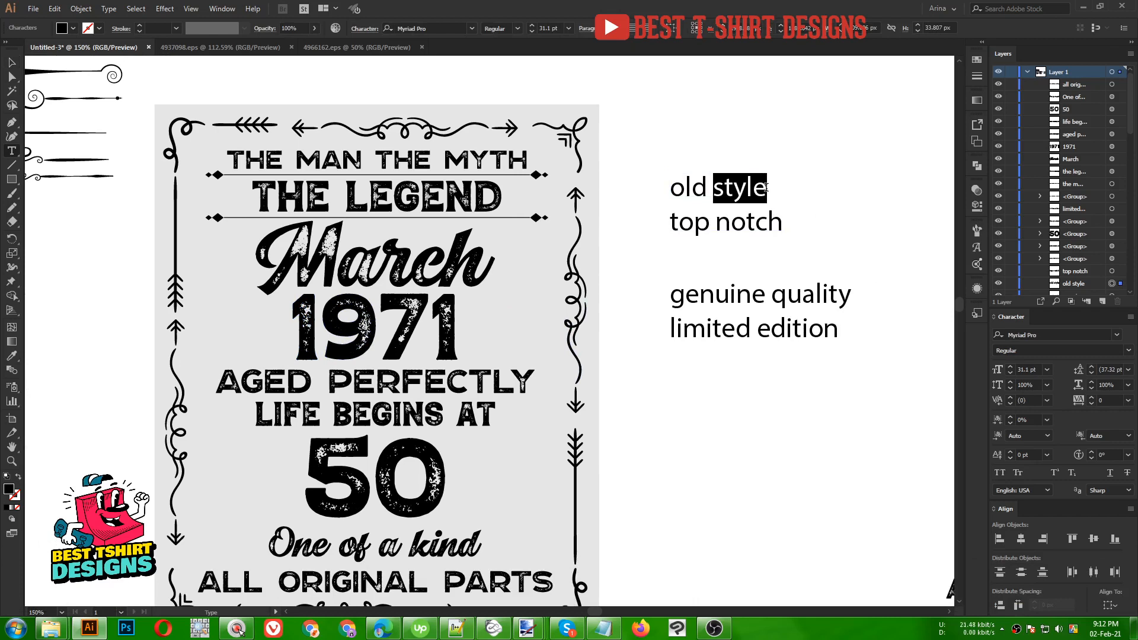
key(ctrl+x)
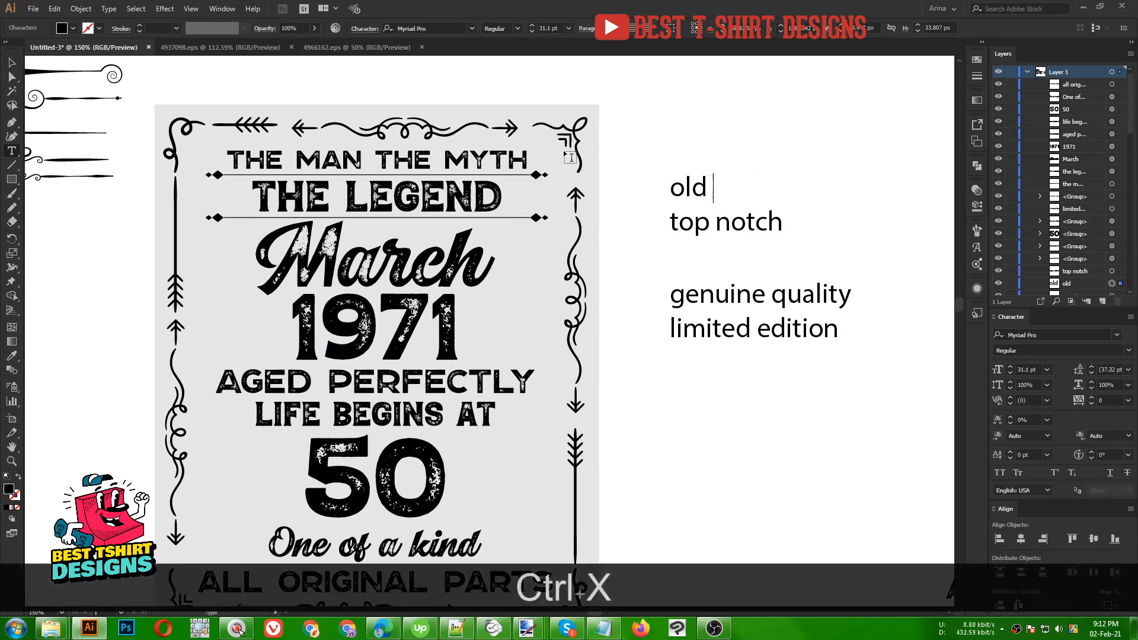
key(BackSpace)
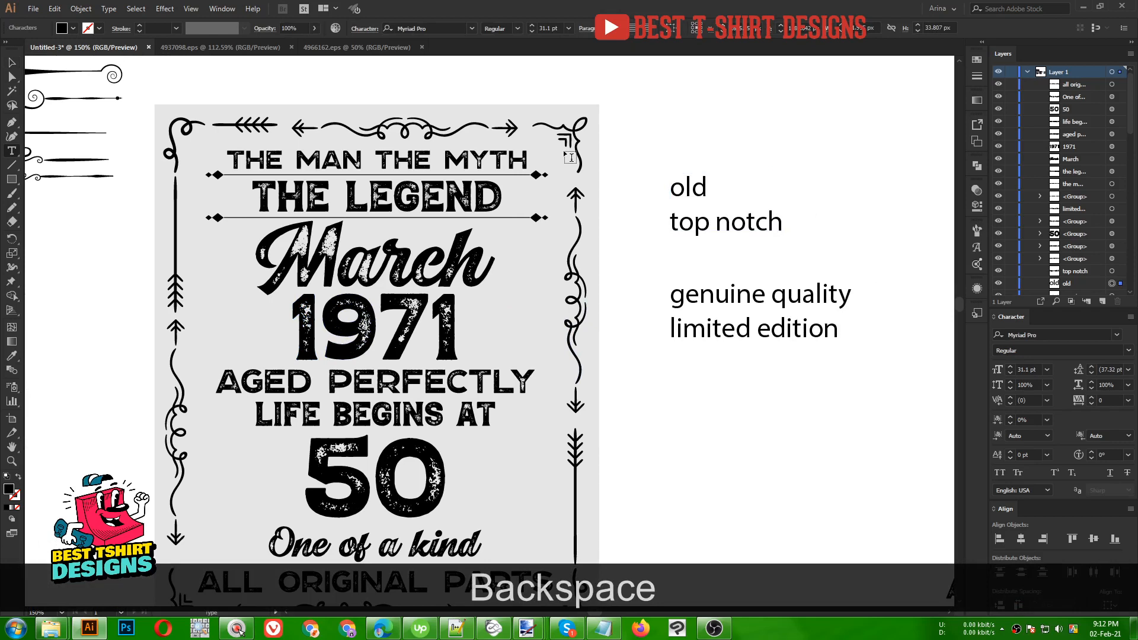
key(BackSpace)
text(d)
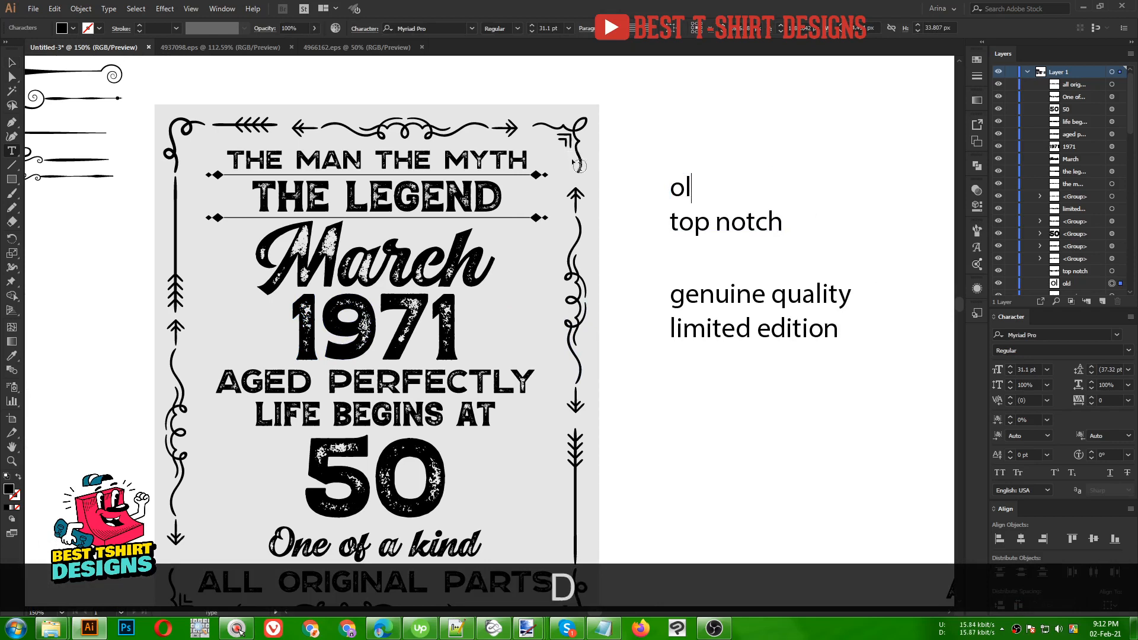
- Paste 'style' as its own text object and stack 'old' above it
click(11, 62)
key(ctrl+v)
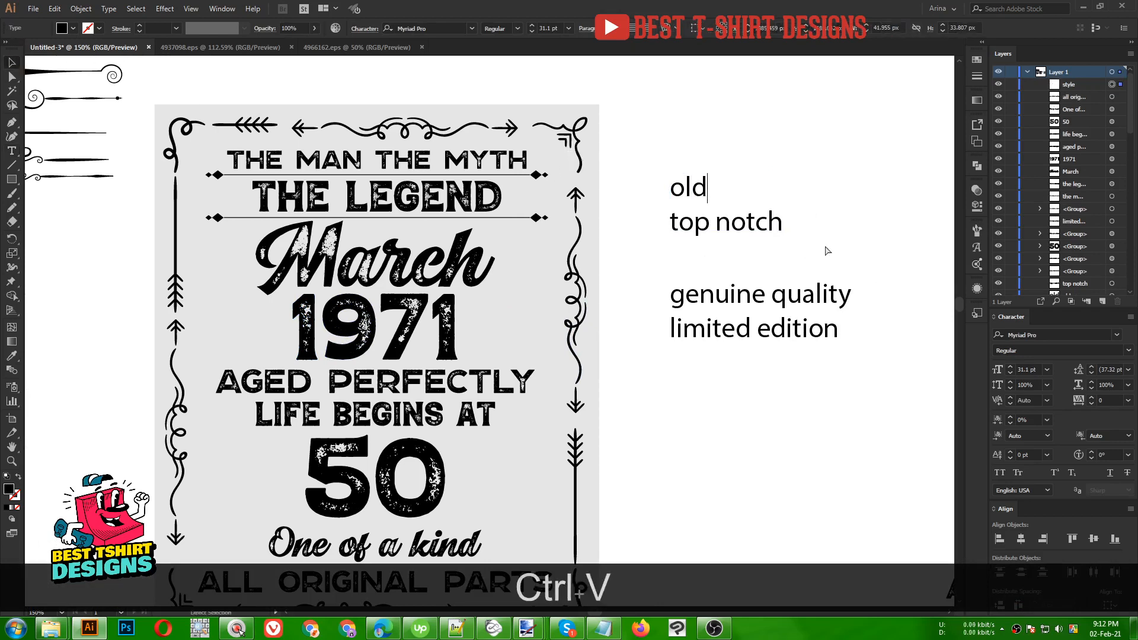
drag(478, 338, 768, 195)
drag(695, 196, 752, 145)
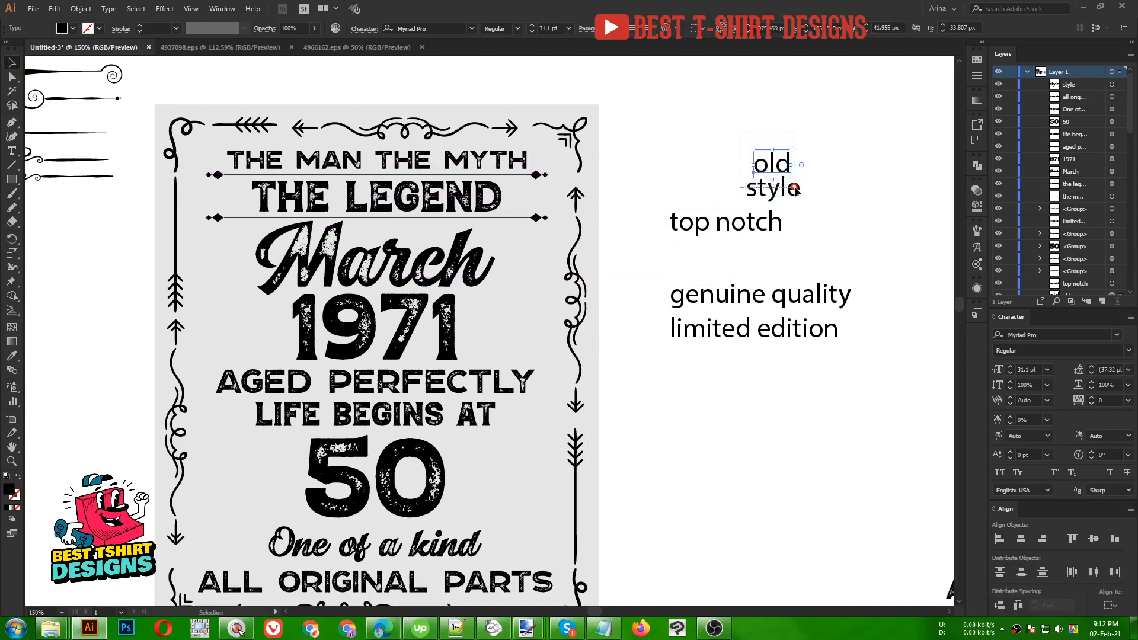
- Set OLD and STYLE in Explorer Print Sans Bold
shift+click(793, 189)
right_click(796, 188)
mouse_move(838, 240)
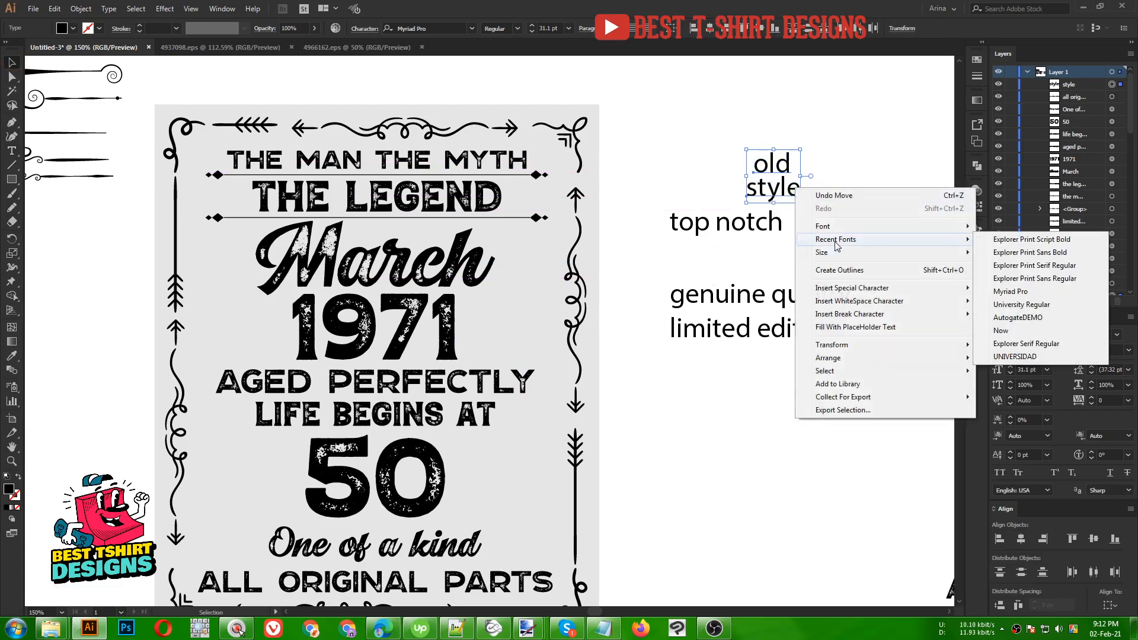
click(1049, 283)
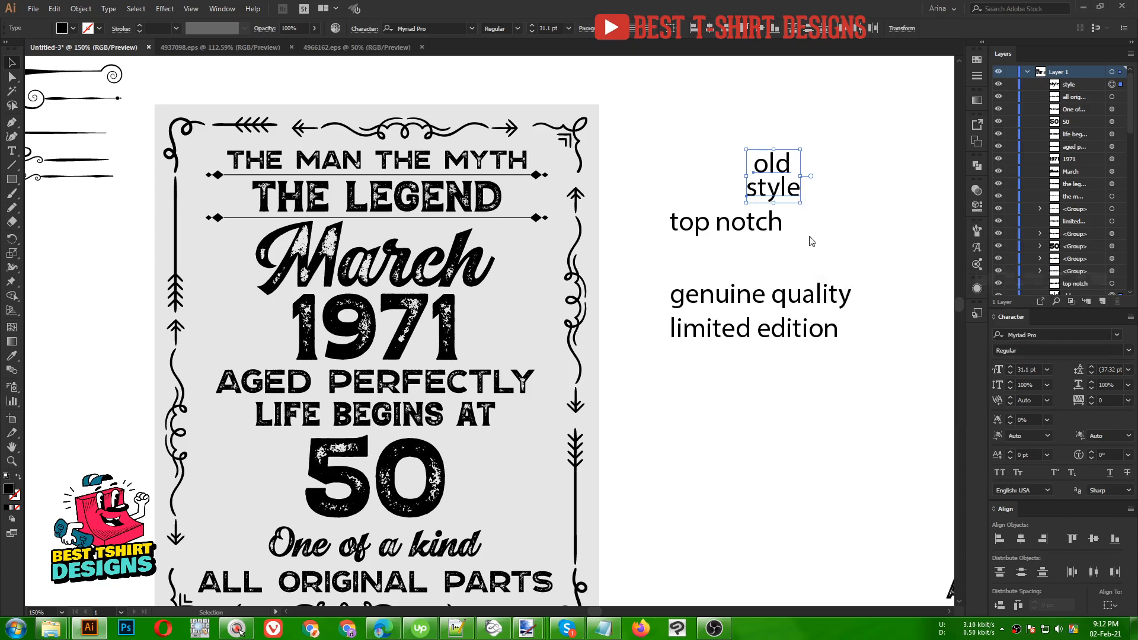
drag(774, 171, 698, 163)
click(519, 28)
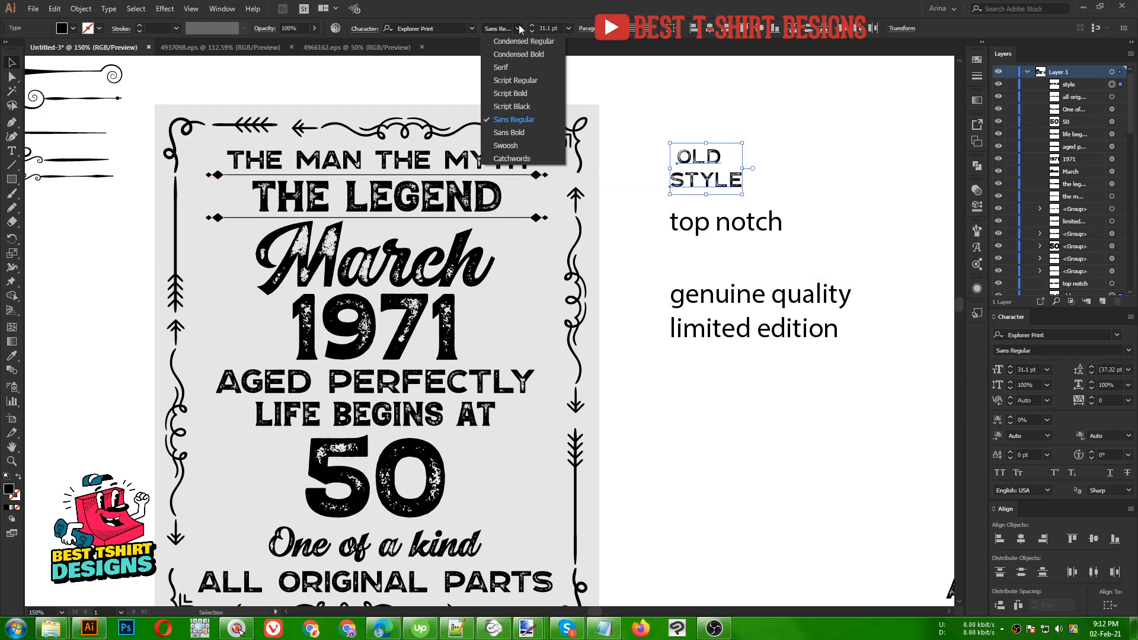
click(513, 133)
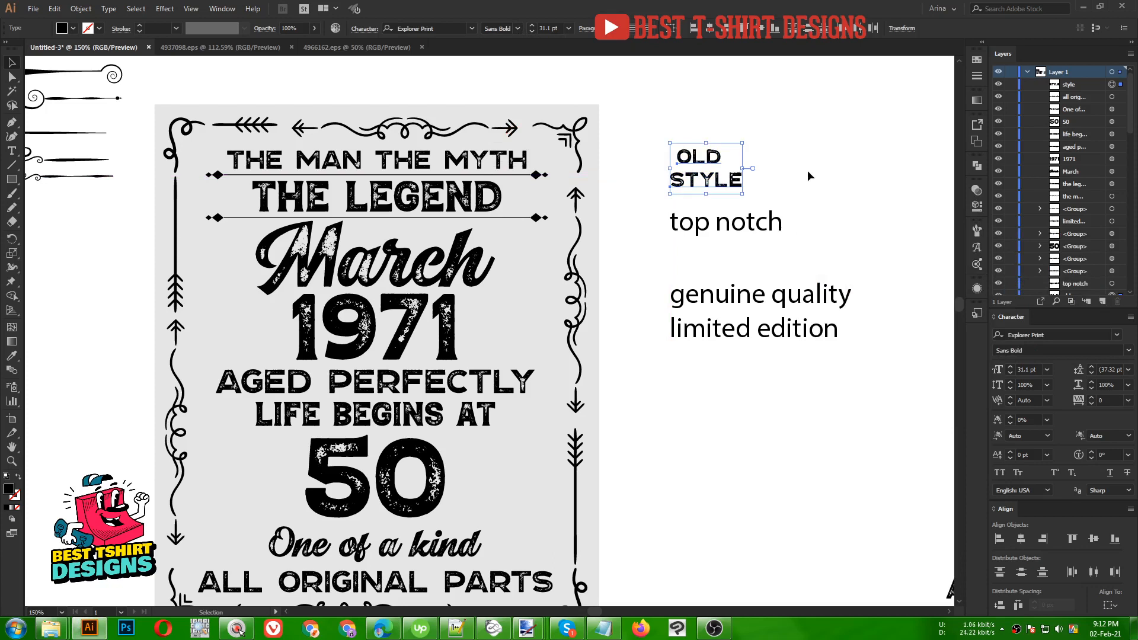
scroll(810, 170, up, 1)
click(689, 239)
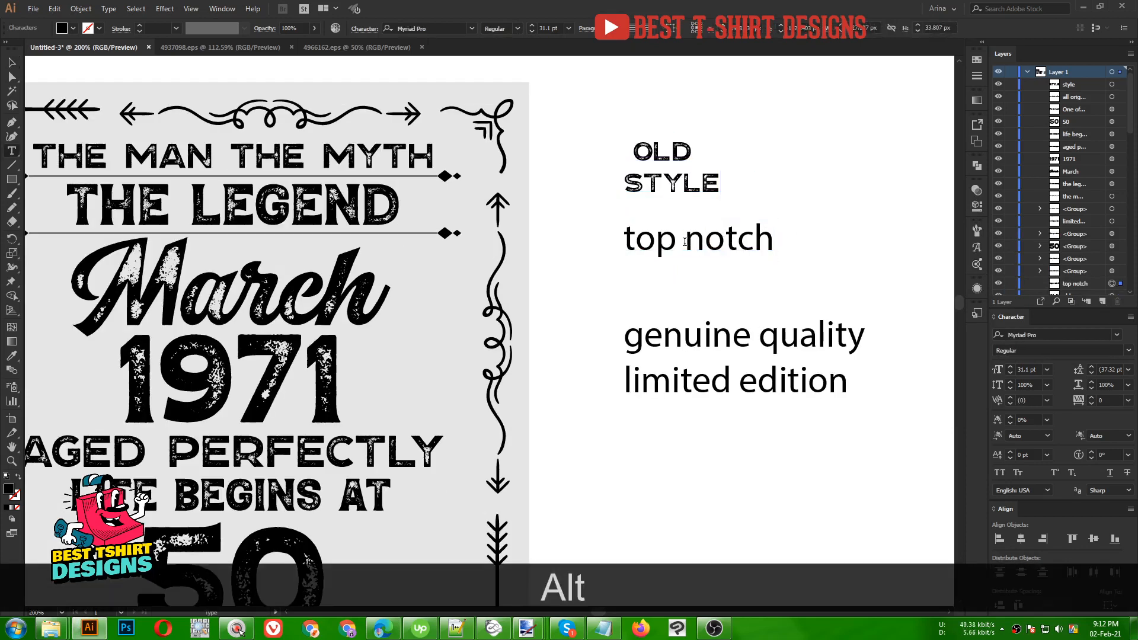
- Split 'top notch' so NOTCH is a separate text object beneath TOP
drag(686, 240, 827, 241)
key(ctrl+x)
key(BackSpace)
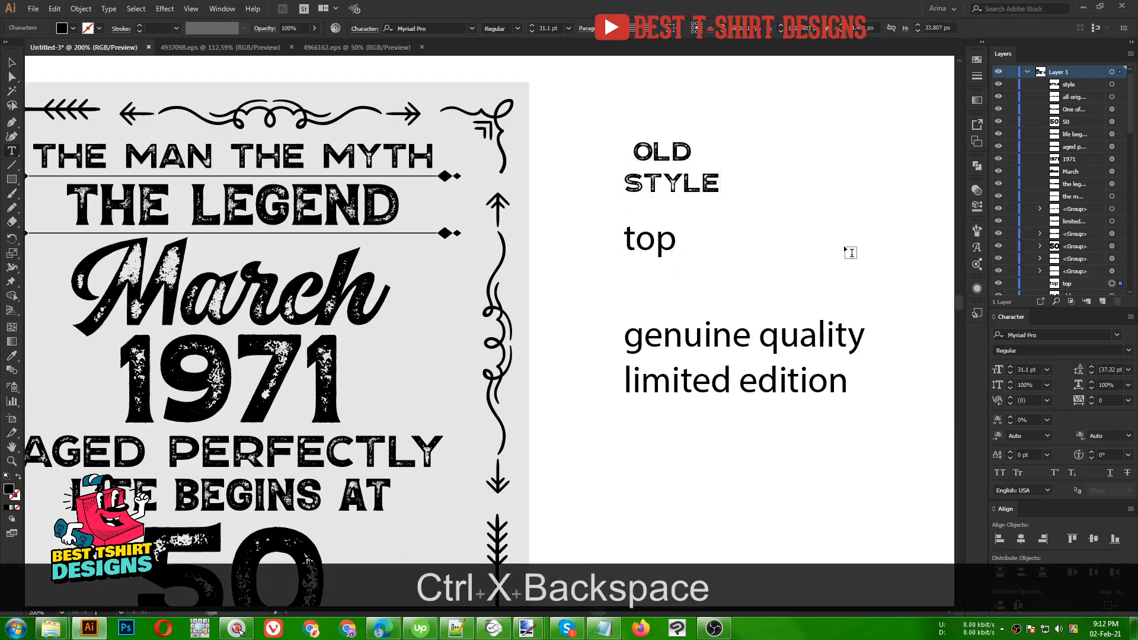
click(13, 62)
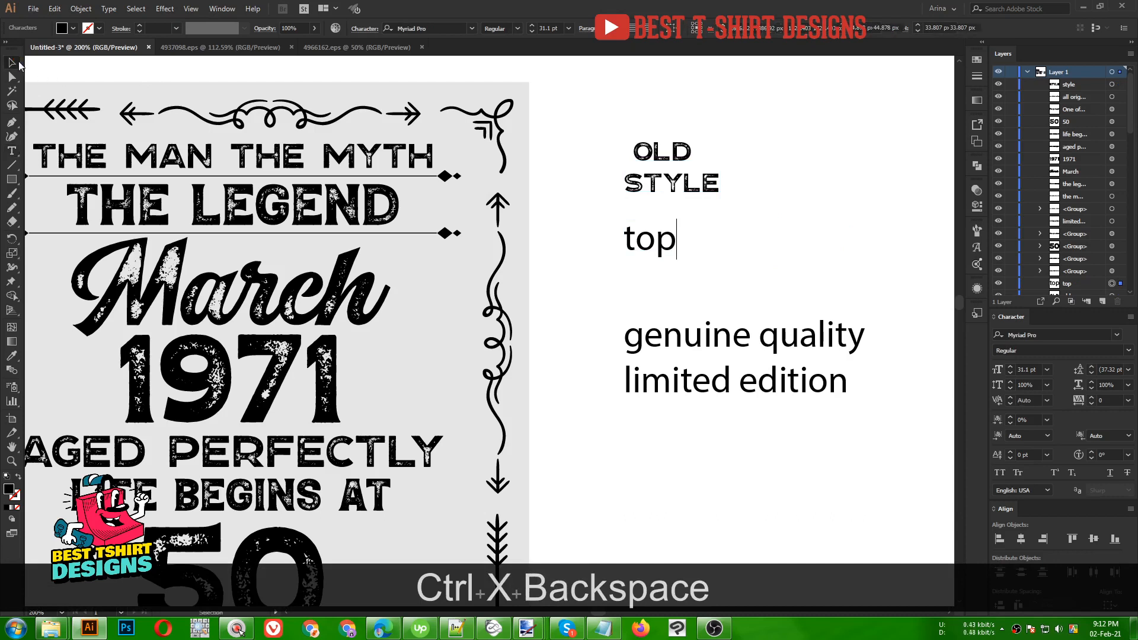
key(ctrl+v)
drag(472, 335, 666, 289)
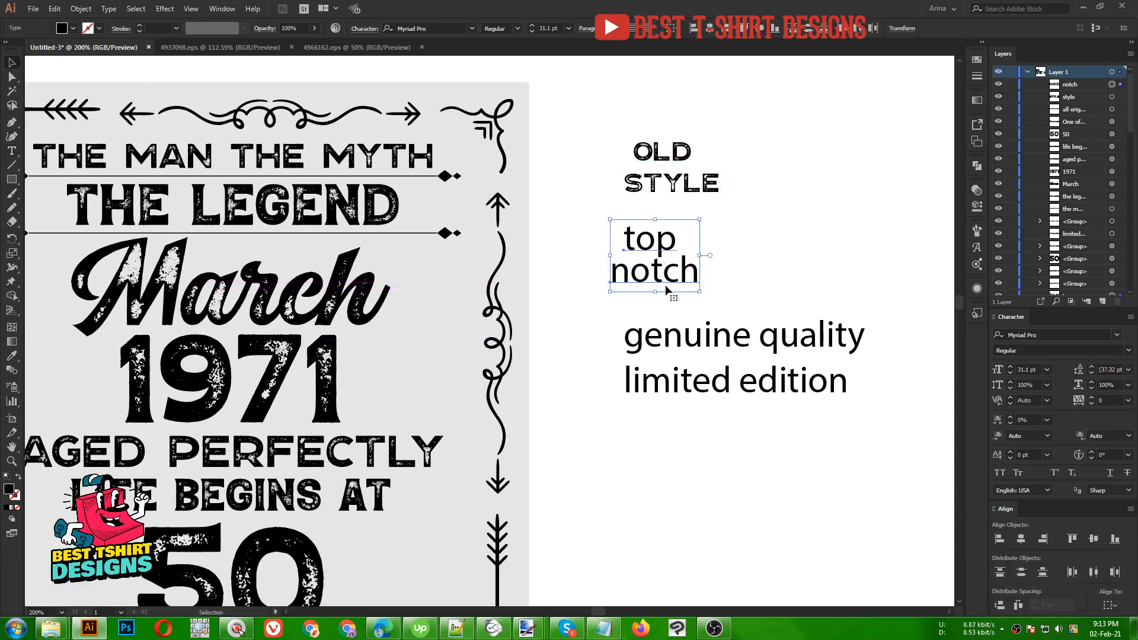
- Give TOP NOTCH the OLD STYLE font with the eyedropper, then outline both labels
key(i)
click(646, 153)
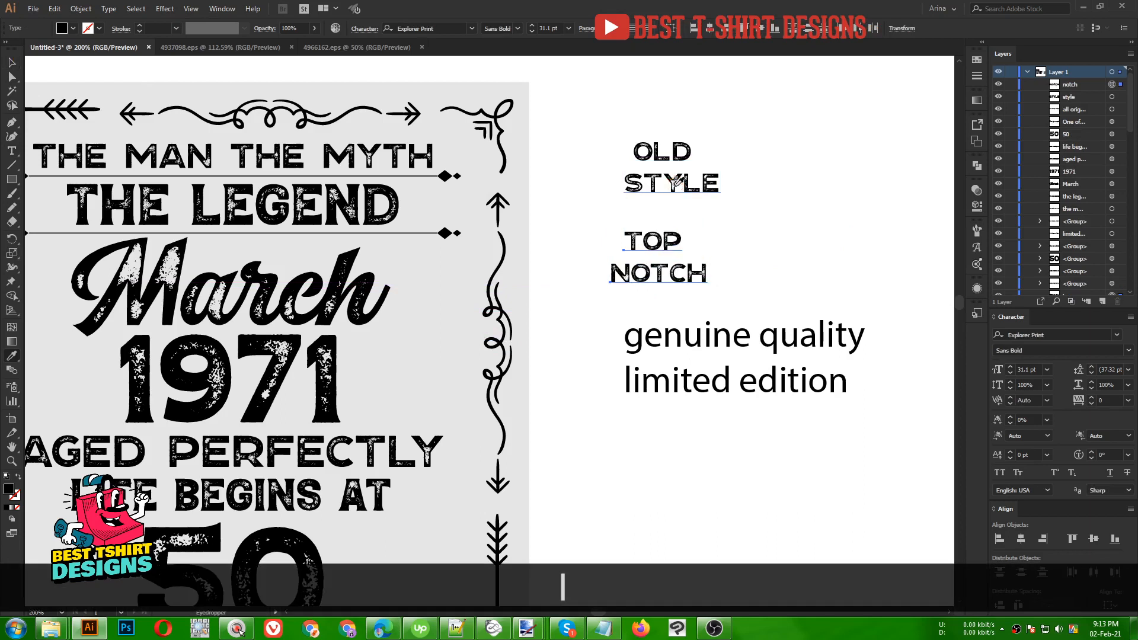
key(v)
drag(600, 113, 714, 305)
right_click(679, 181)
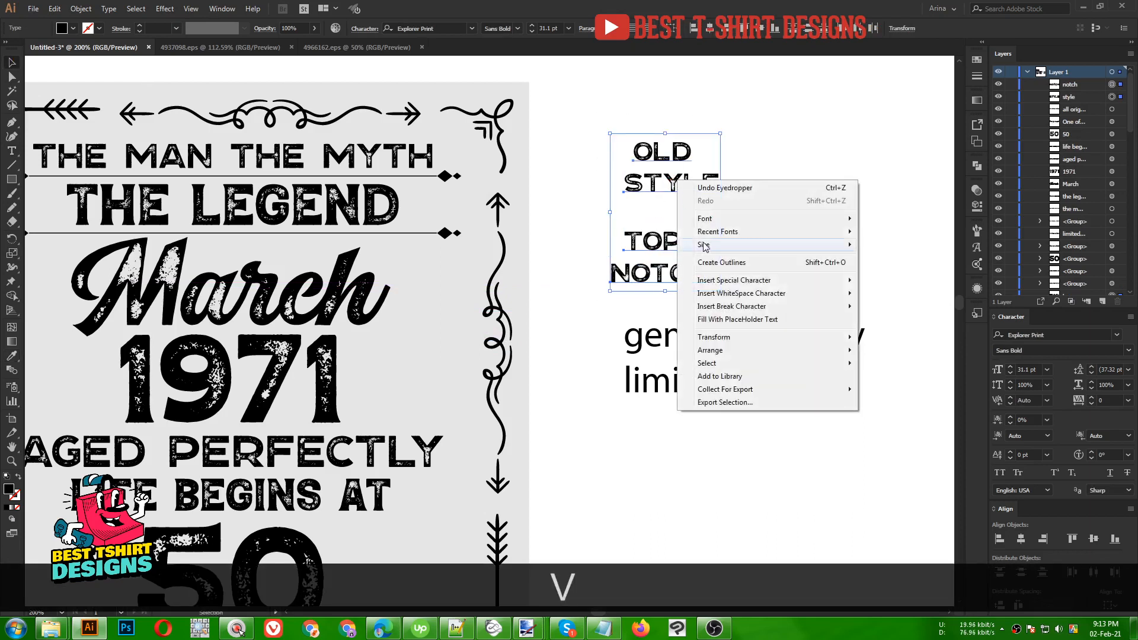
click(718, 263)
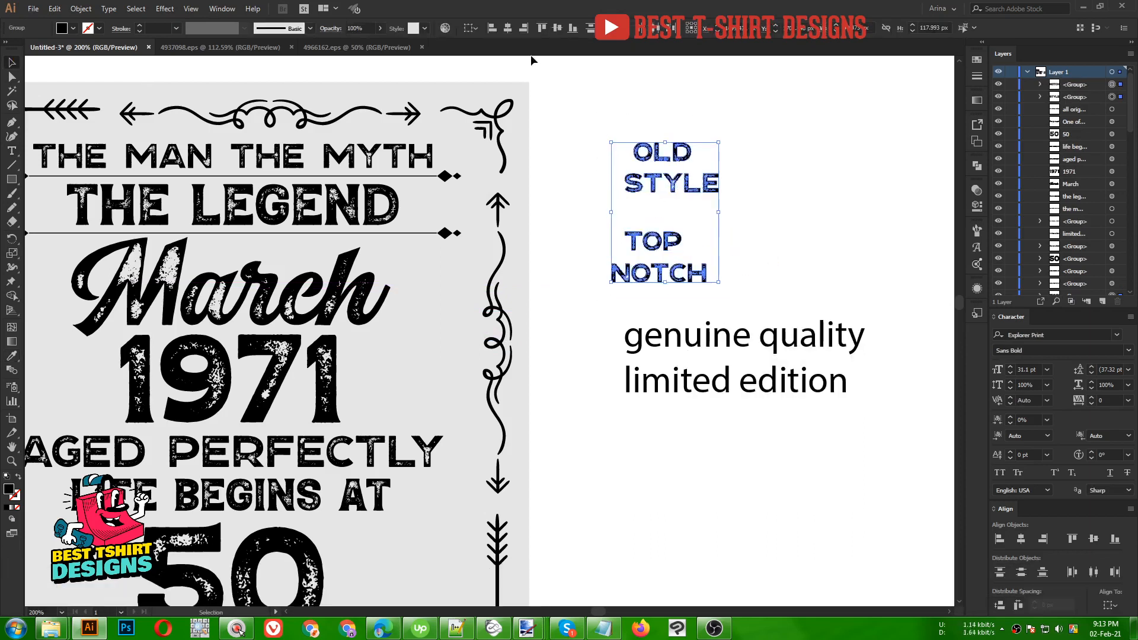
click(744, 212)
- Widen OLD to match STYLE and TOP to match NOTCH
drag(676, 151, 676, 151)
drag(671, 152, 708, 151)
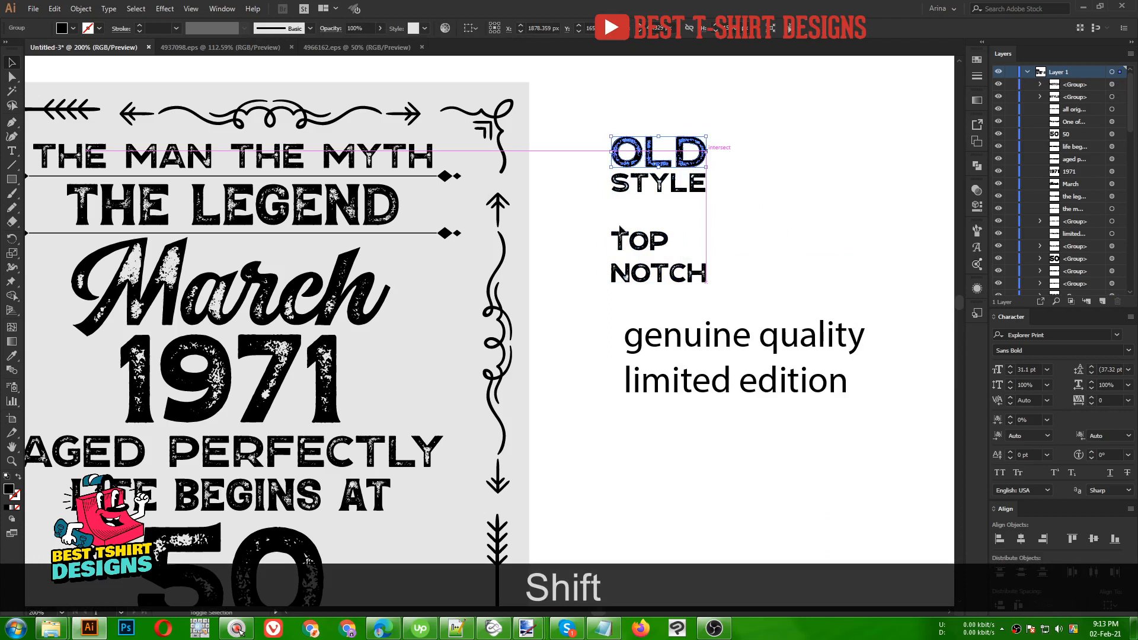
drag(595, 222, 708, 240)
drag(565, 139, 746, 285)
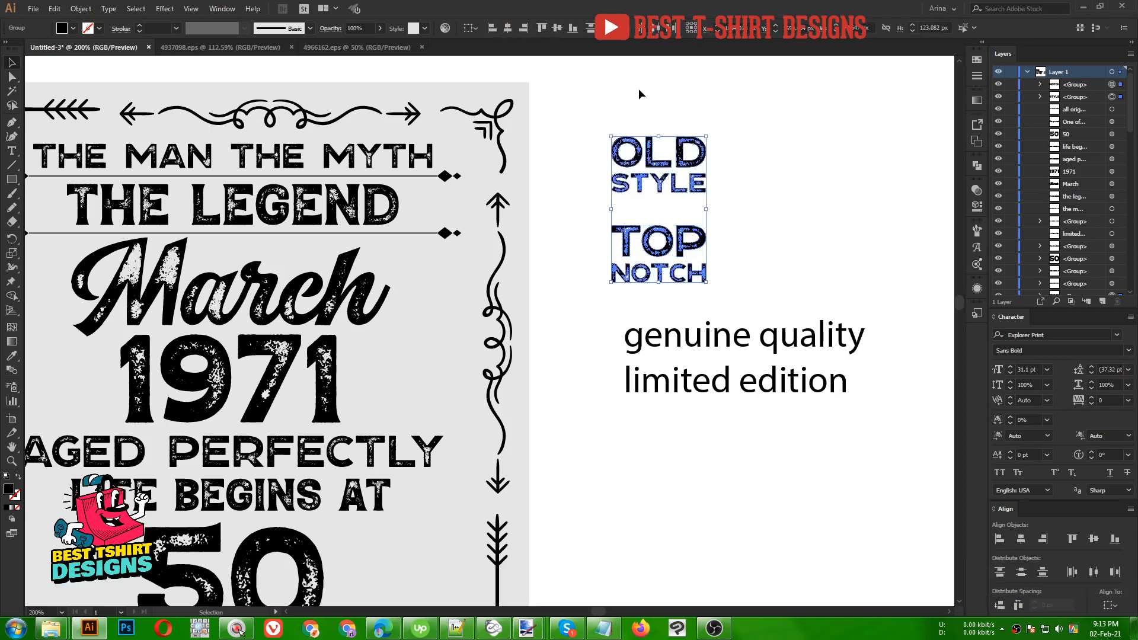
- Group OLD STYLE and TOP NOTCH separately and place them either side of 1971
click(592, 118)
drag(591, 119, 752, 202)
key(ctrl+g)
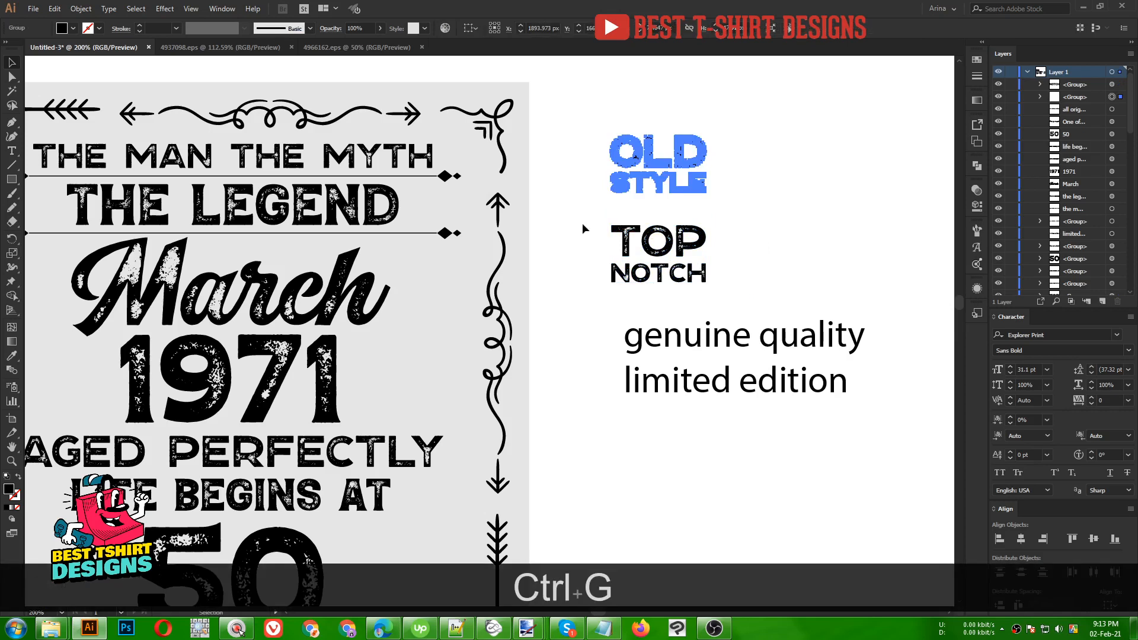
drag(582, 223, 730, 307)
key(ctrl+g)
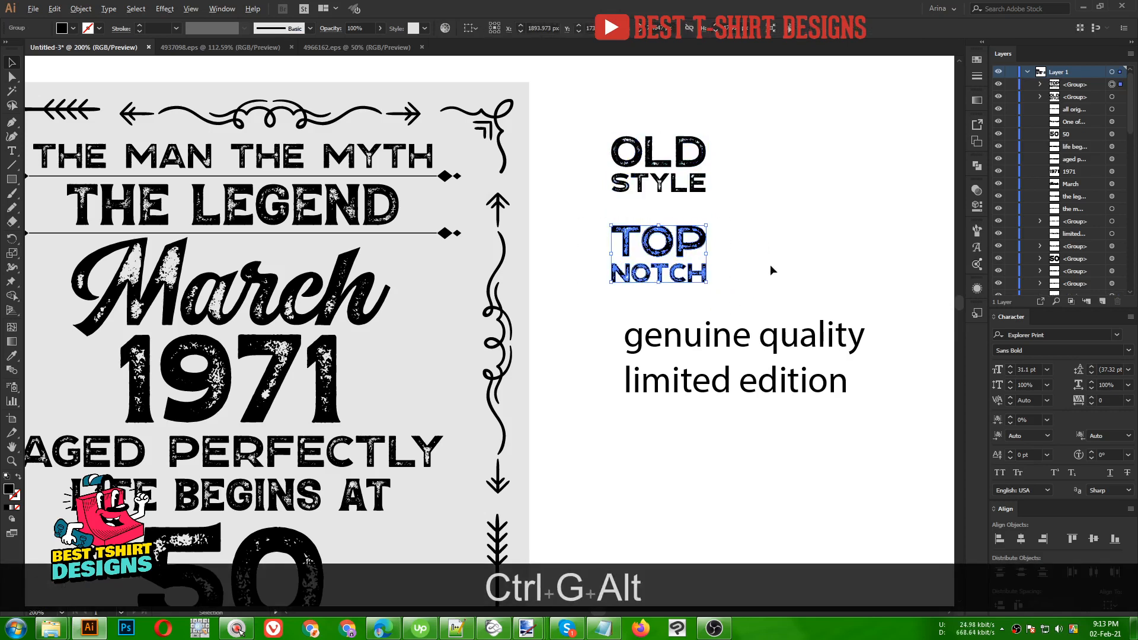
alt+scroll(771, 264, down, 1)
drag(692, 197, 229, 364)
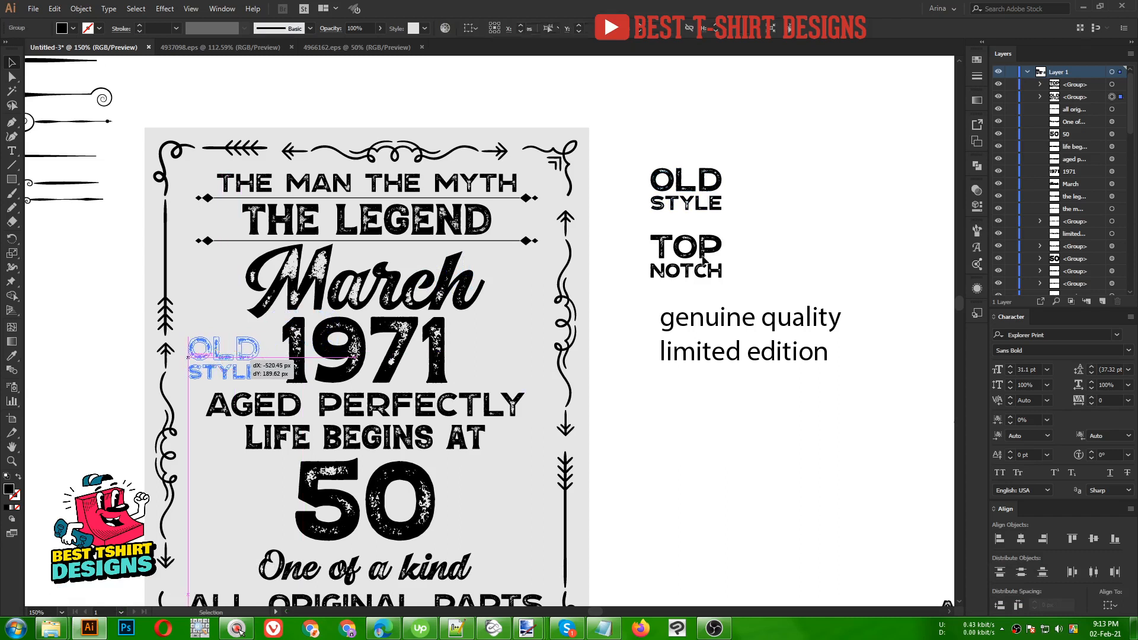
drag(703, 266, 523, 346)
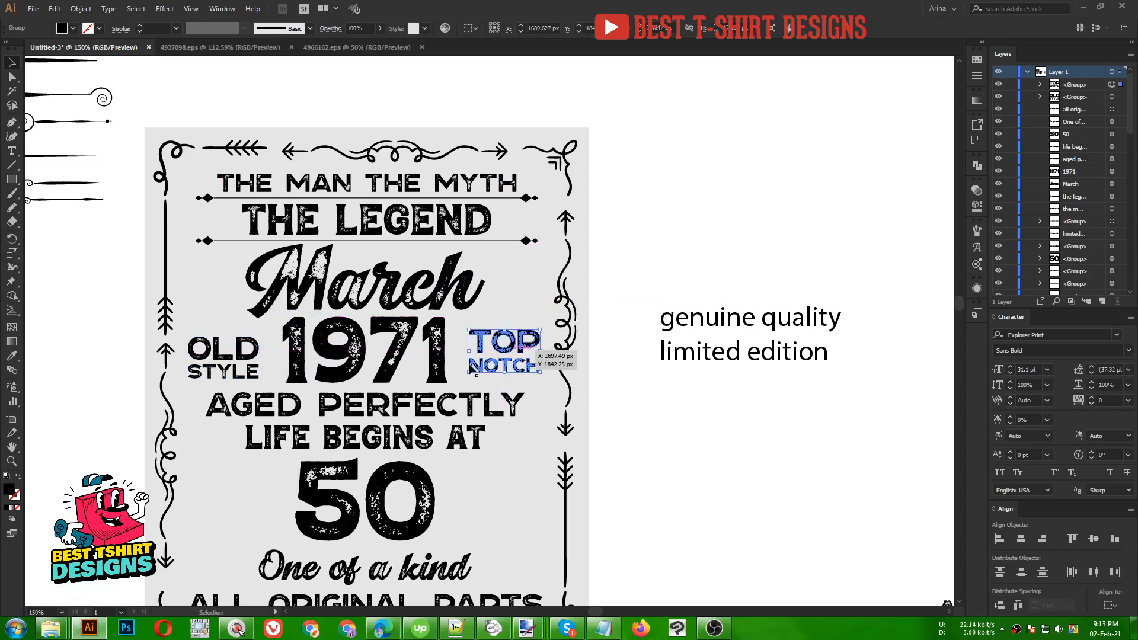
- Vertically centre OLD STYLE, 1971 and TOP NOTCH and distribute their spacing evenly
shift+click(435, 359)
shift+click(435, 359)
shift+click(224, 355)
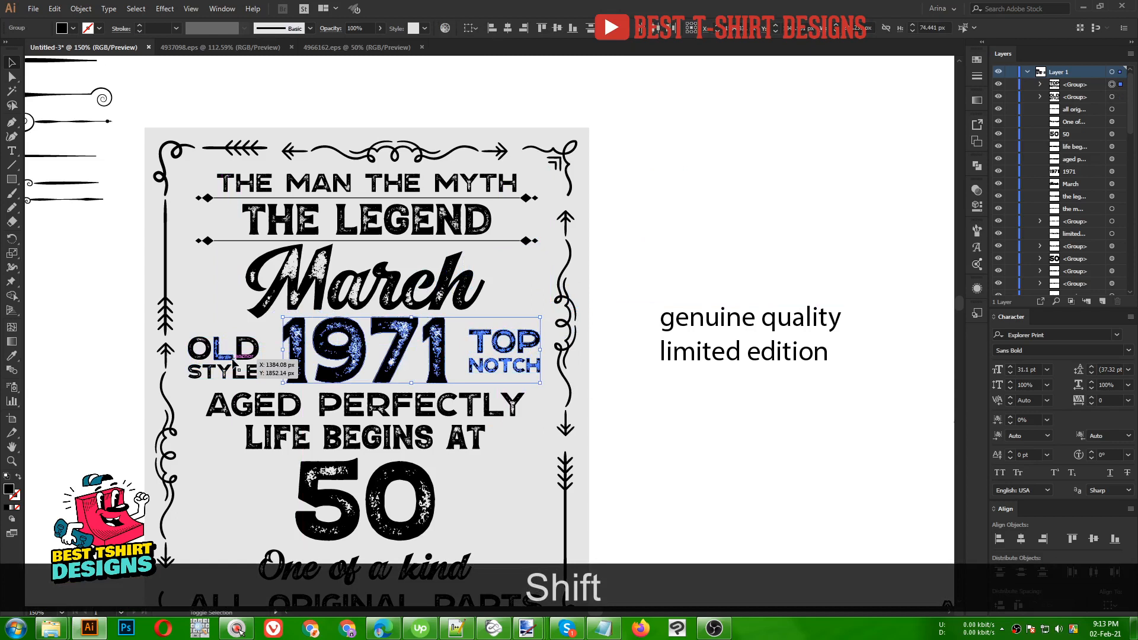
click(556, 28)
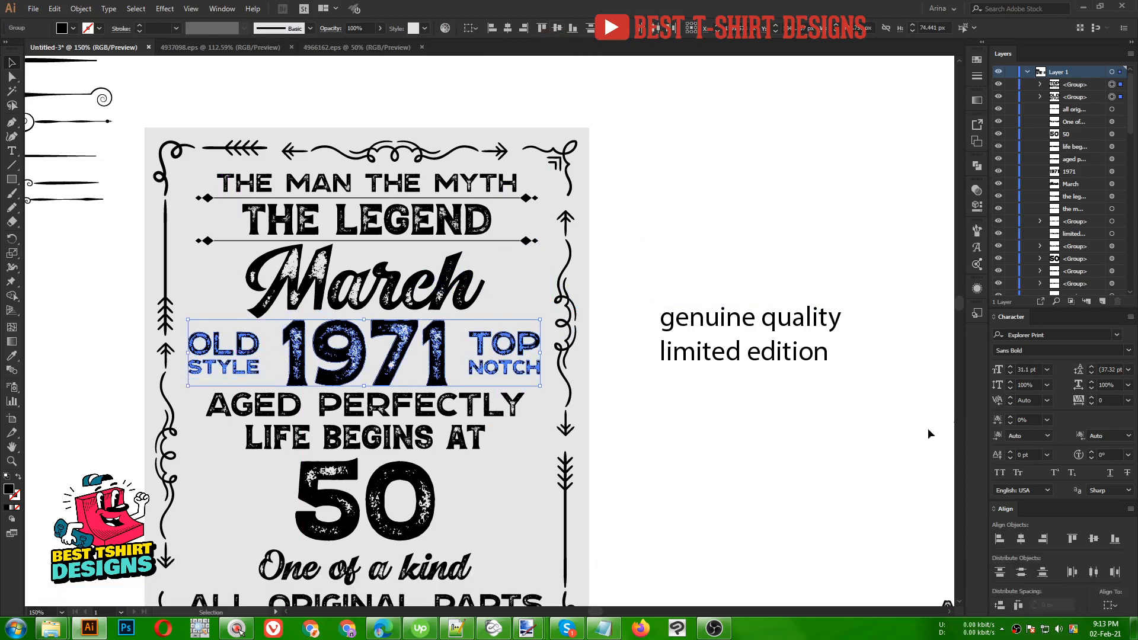
click(1018, 605)
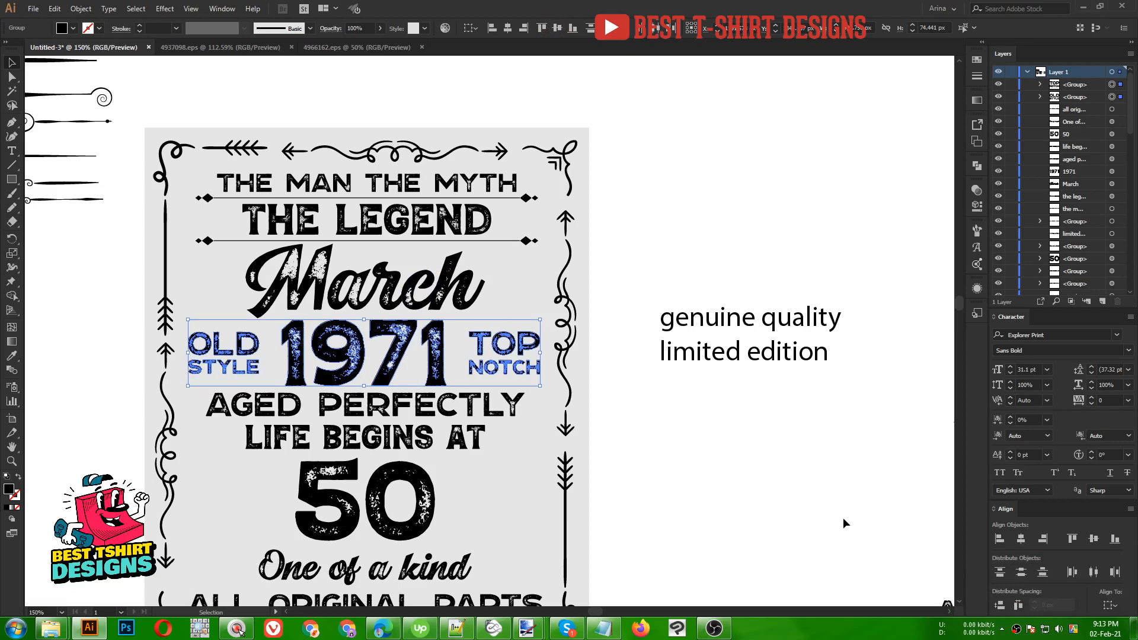
drag(651, 473, 671, 410)
scroll(461, 235, down, 1)
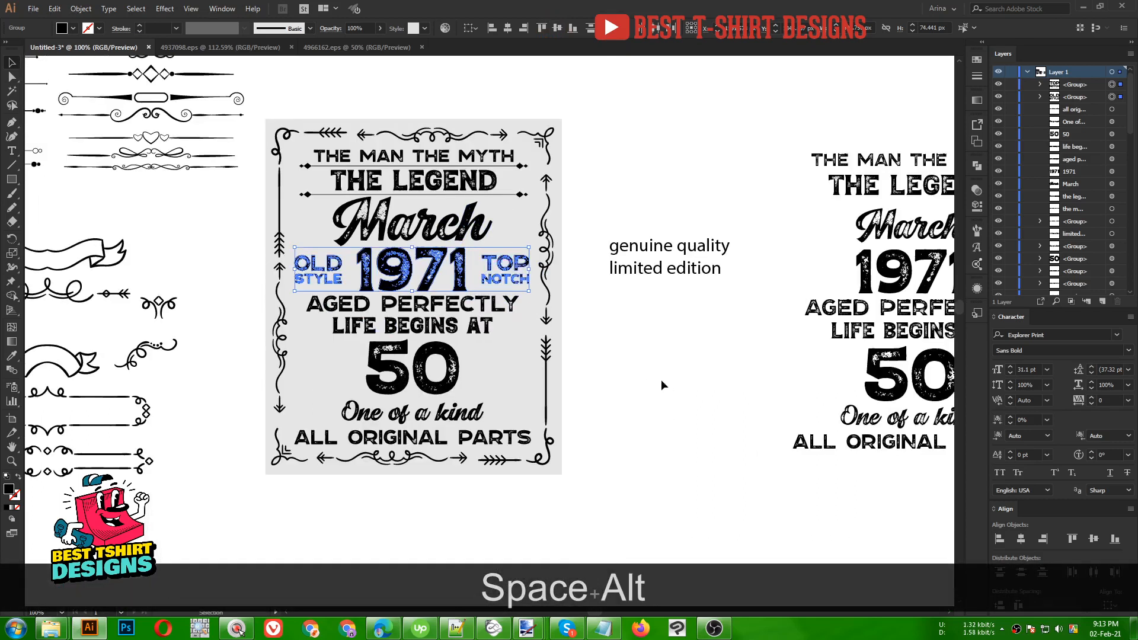
- Show rulers and place vertical guides at the frame's right and left sides
click(613, 351)
key(ctrl+r)
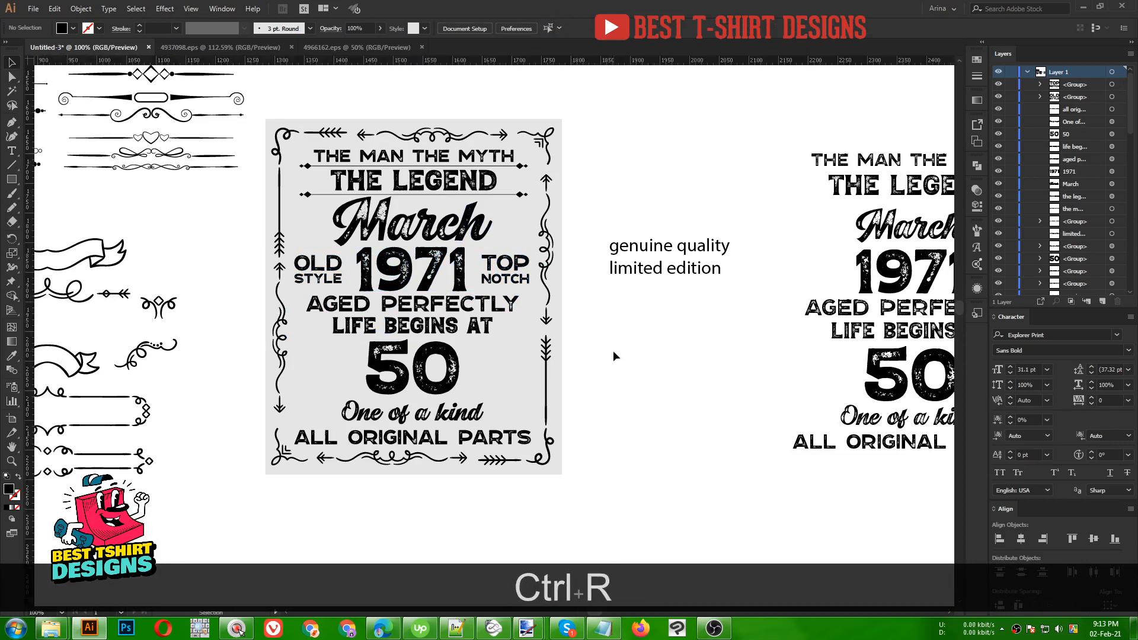
drag(566, 61, 535, 208)
key(alt)
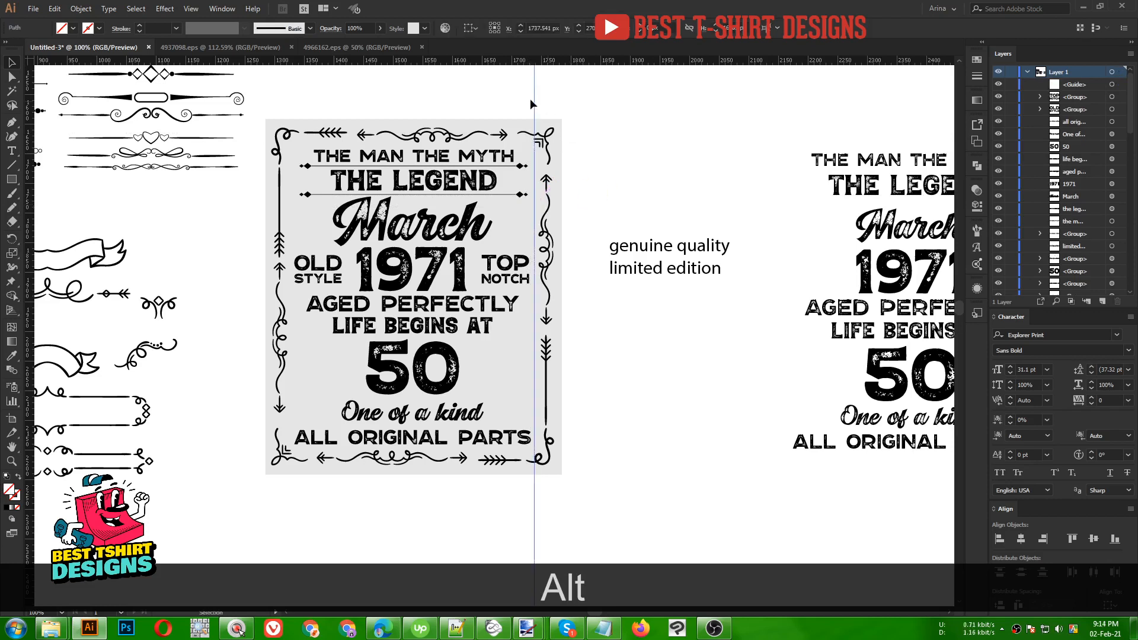
drag(532, 104, 291, 111)
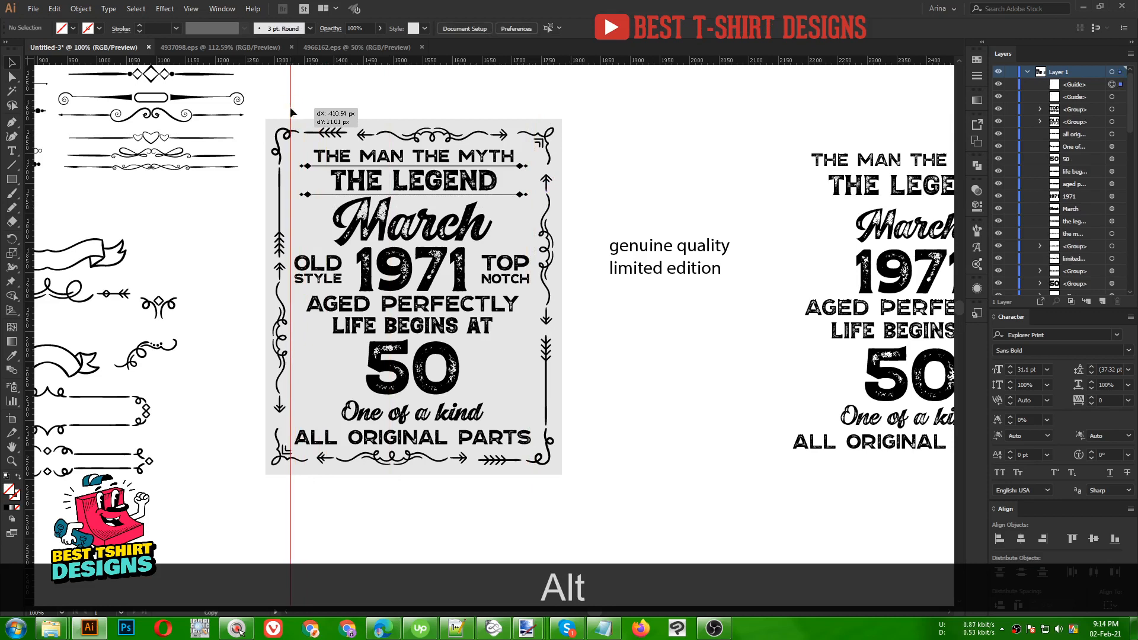
click(600, 179)
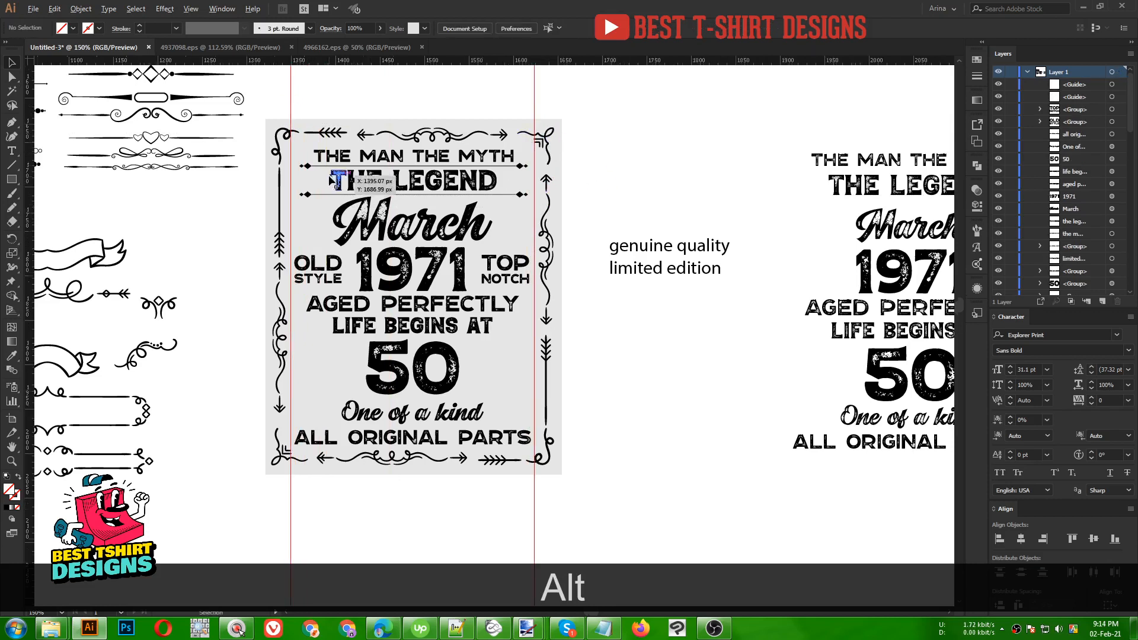
- Stretch the OLD STYLE, 1971, TOP NOTCH row out to the left guide
scroll(330, 177, up, 1)
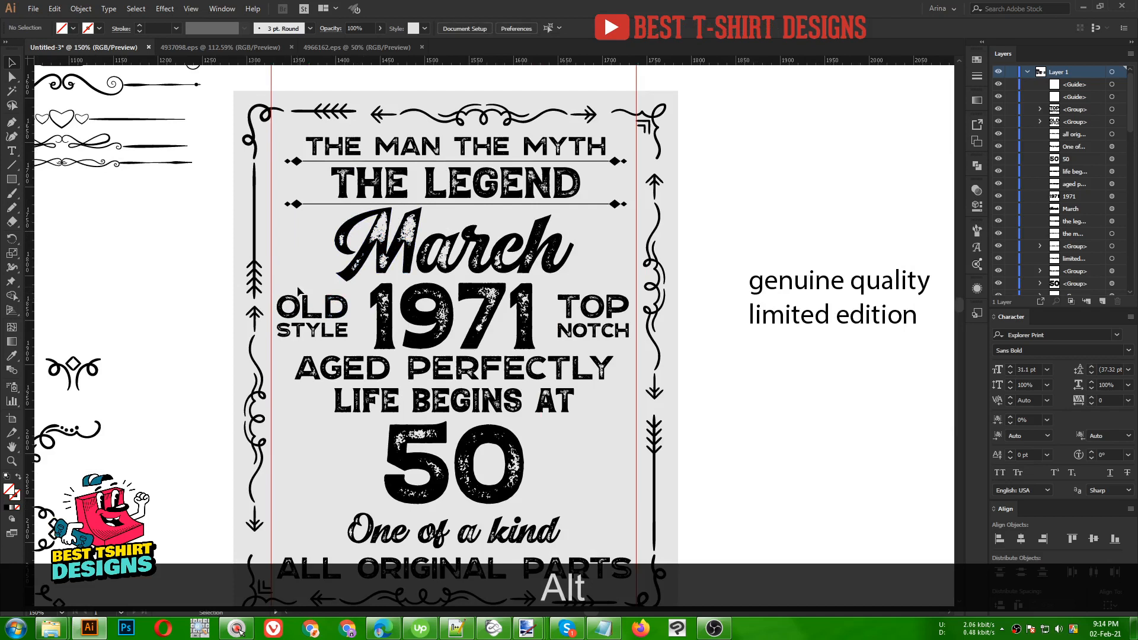
drag(275, 318, 637, 317)
drag(277, 317, 271, 319)
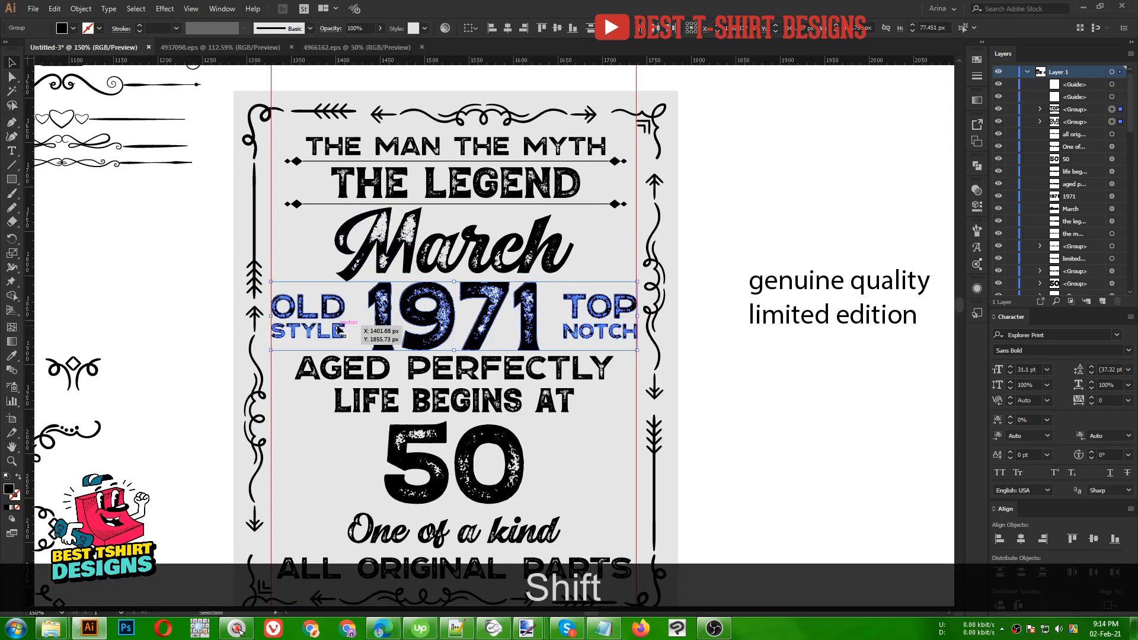
- Stretch THE MAN THE MYTH and THE LEGEND, without March, out to both guides
click(549, 147)
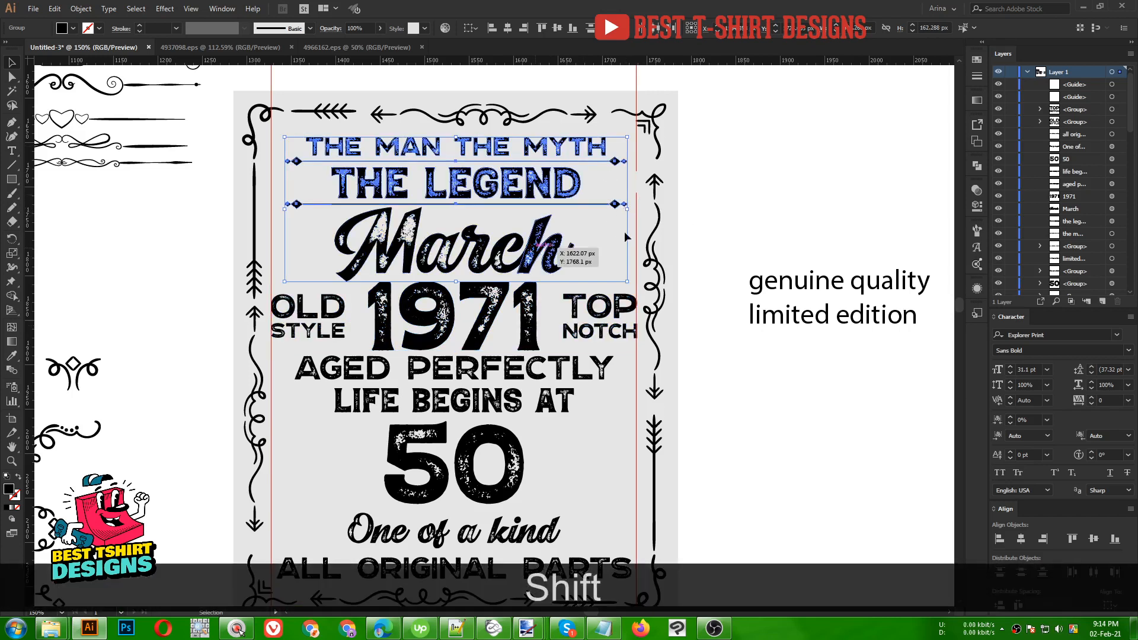
shift+click(547, 255)
drag(629, 175, 637, 176)
drag(284, 173, 272, 174)
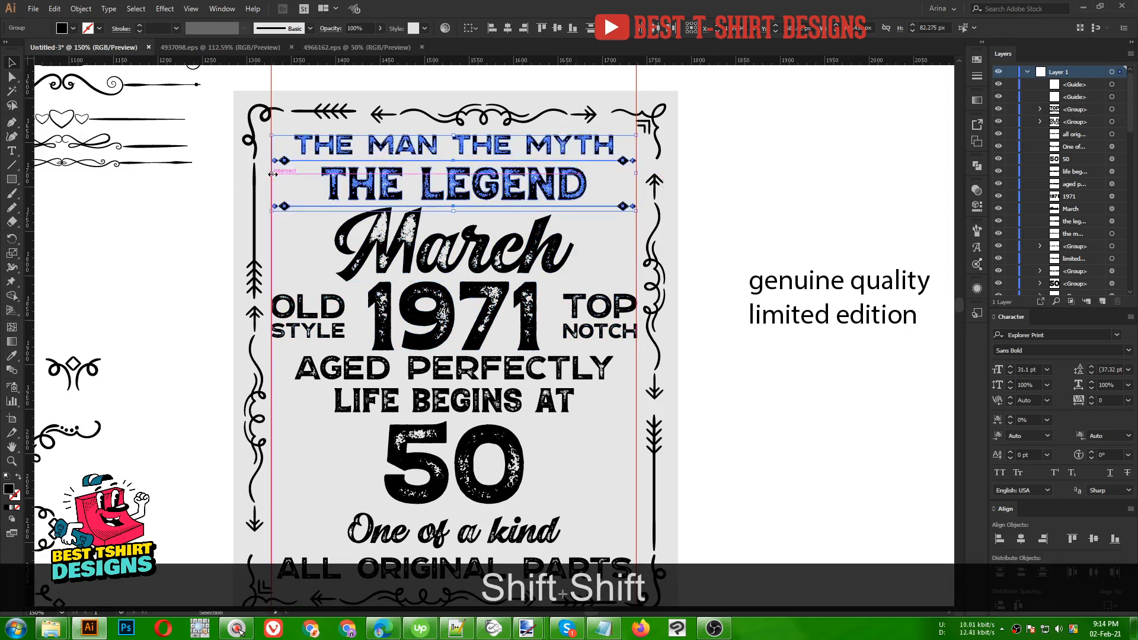
click(297, 240)
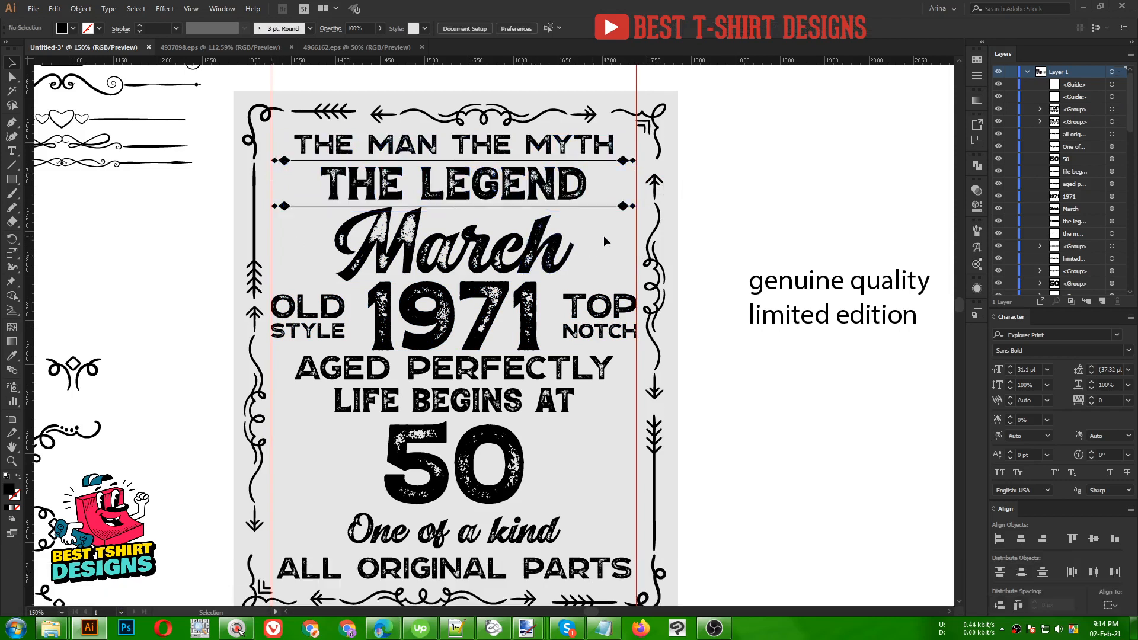
- Nudge the block from OLD STYLE down to 50 slightly lower with Shift+Down
scroll(501, 256, down, 1)
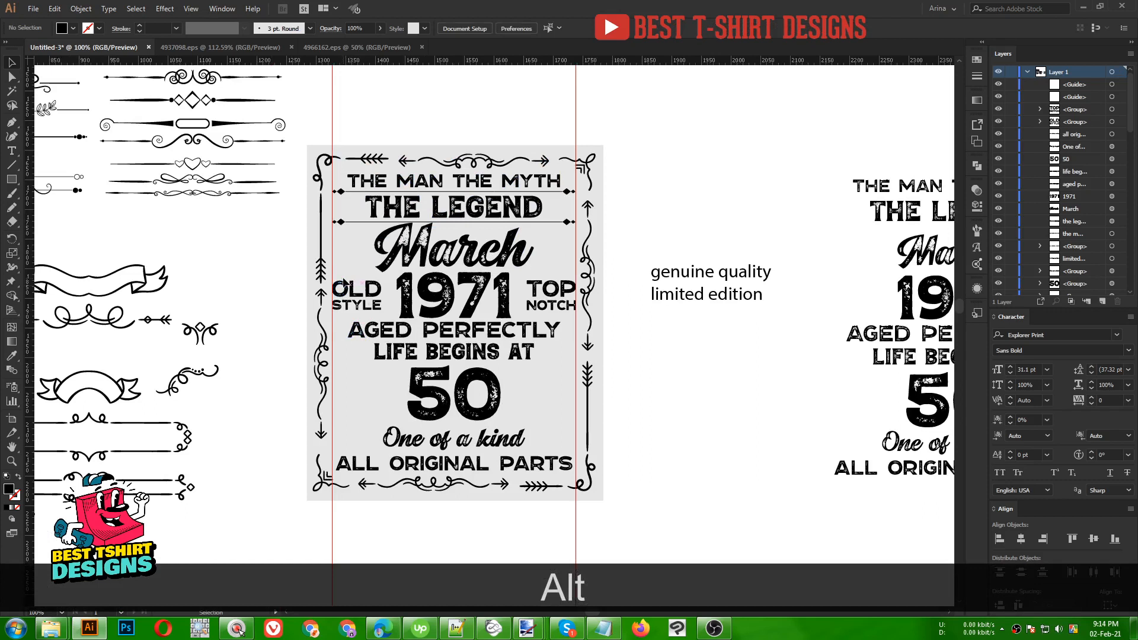
drag(381, 304, 553, 383)
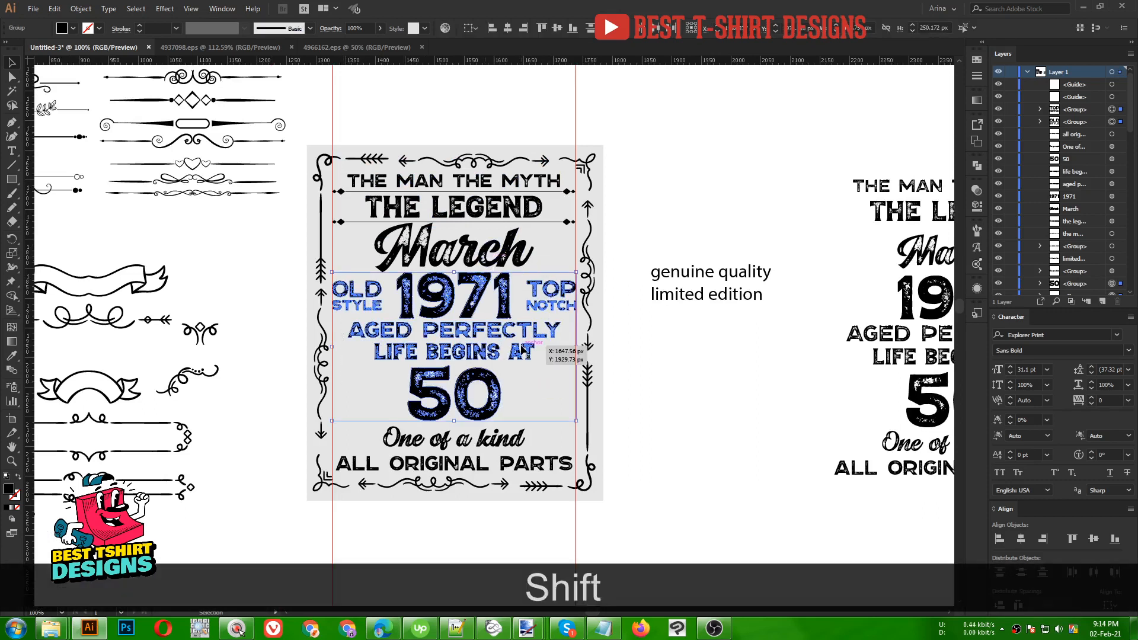
key(shift+Down)
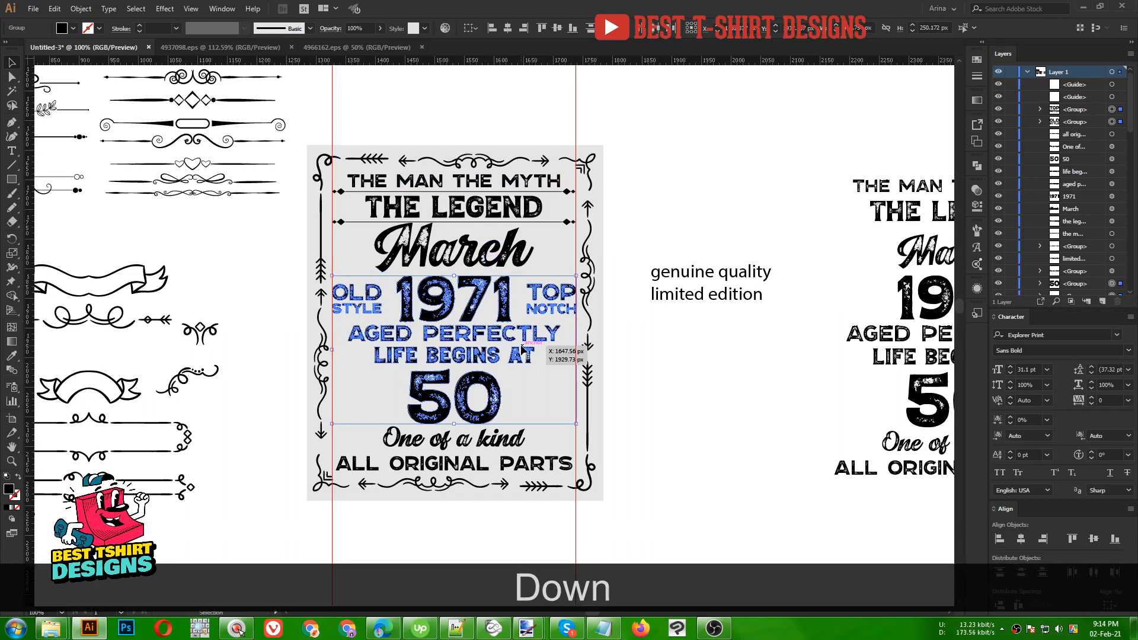
click(520, 384)
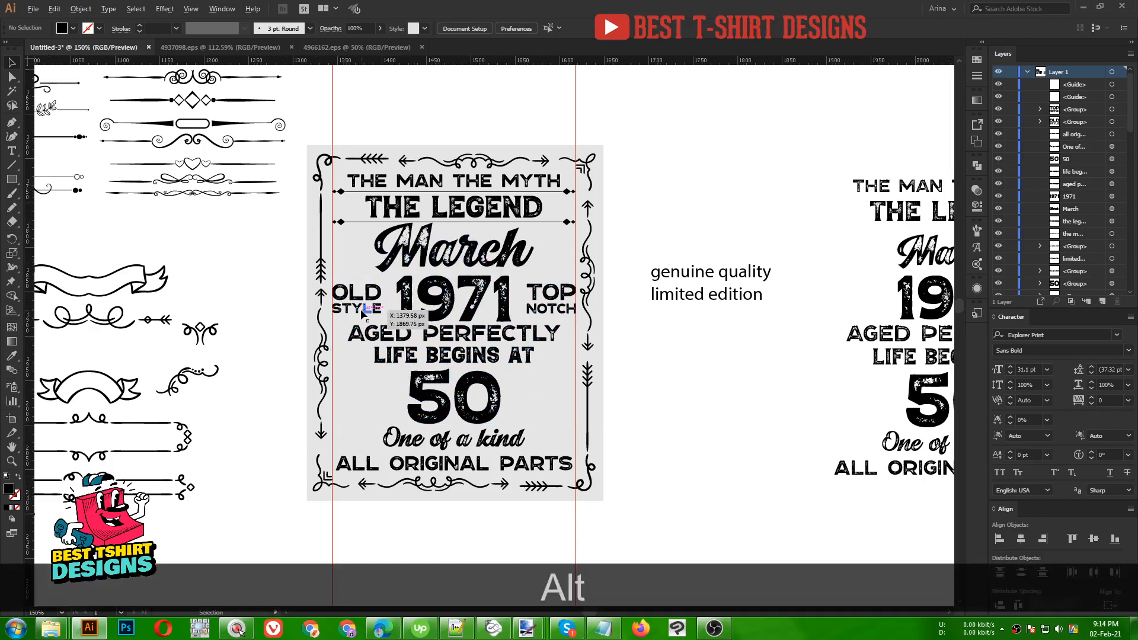
alt+scroll(363, 311, up, 1)
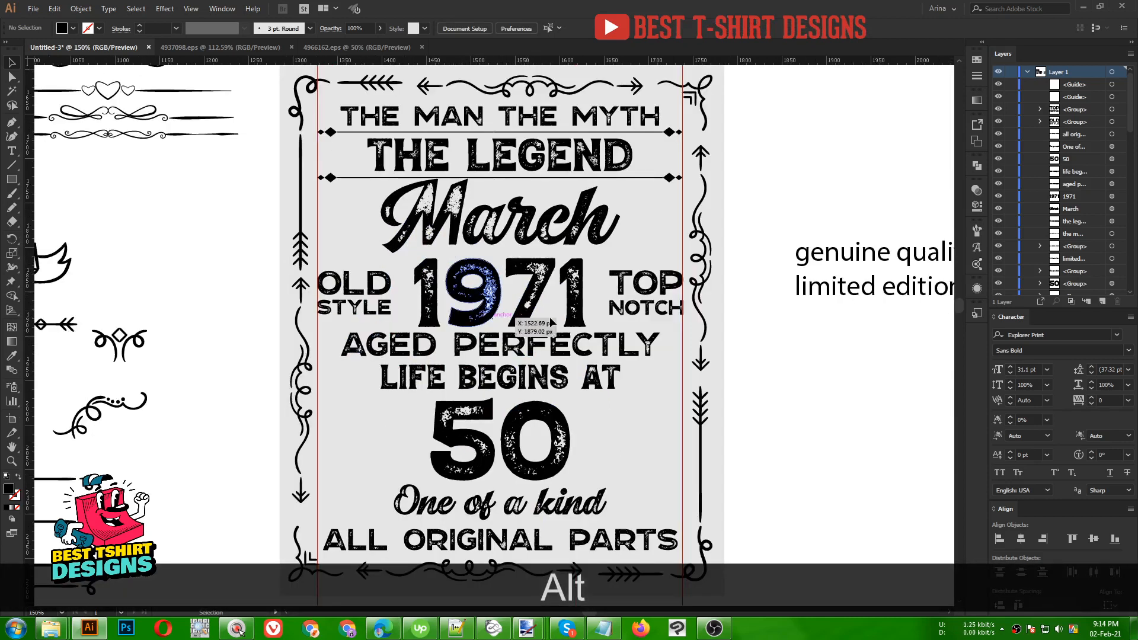
click(644, 311)
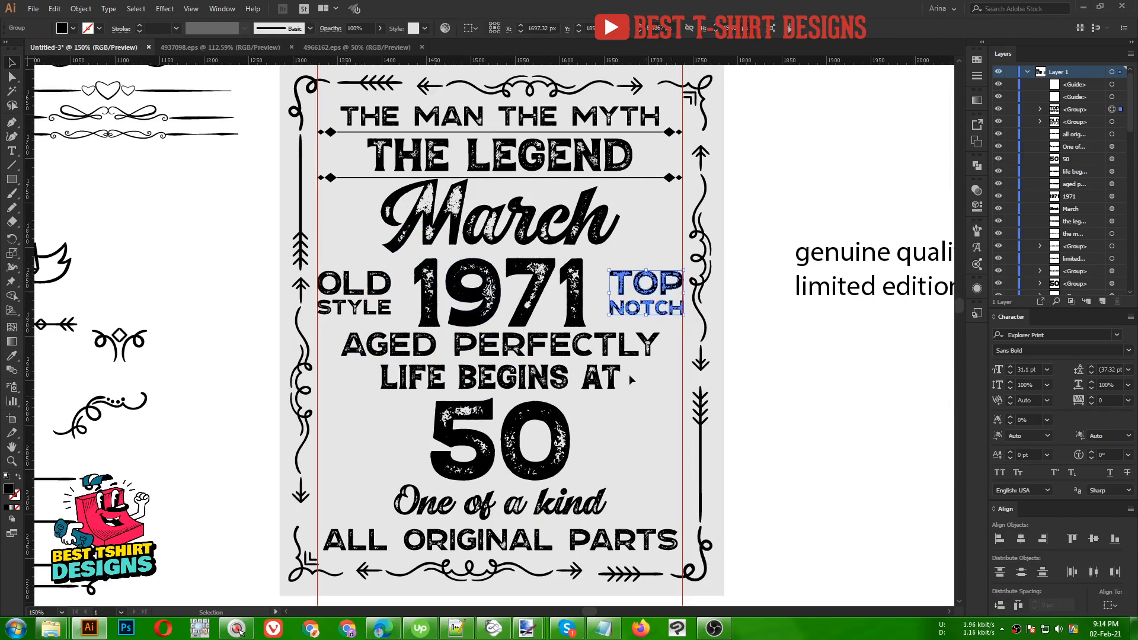
click(581, 316)
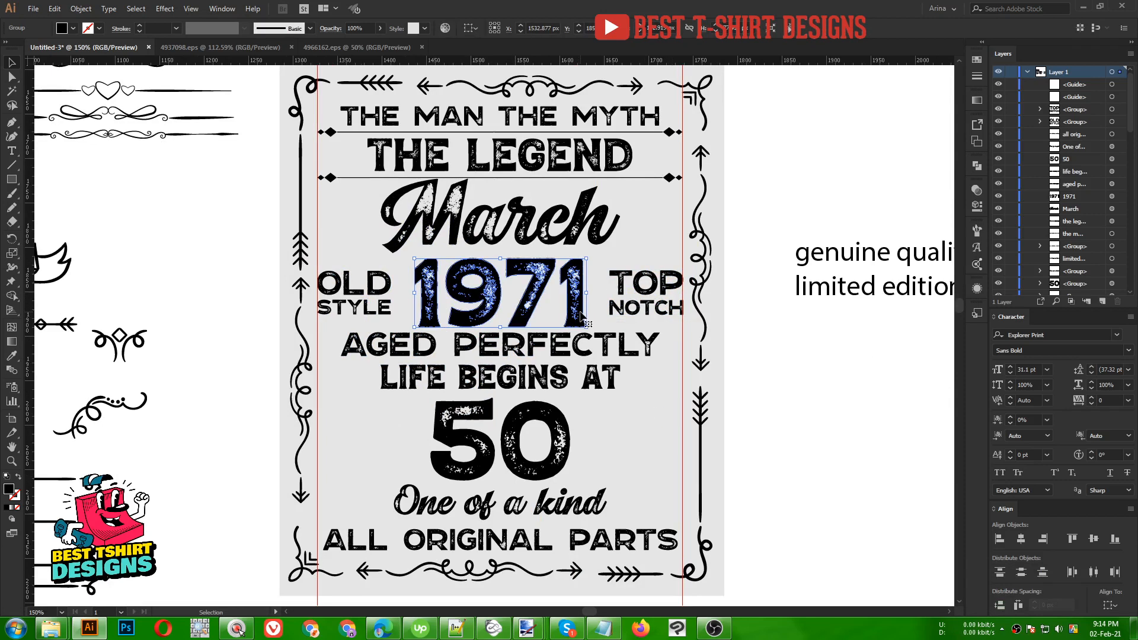
key(Right)
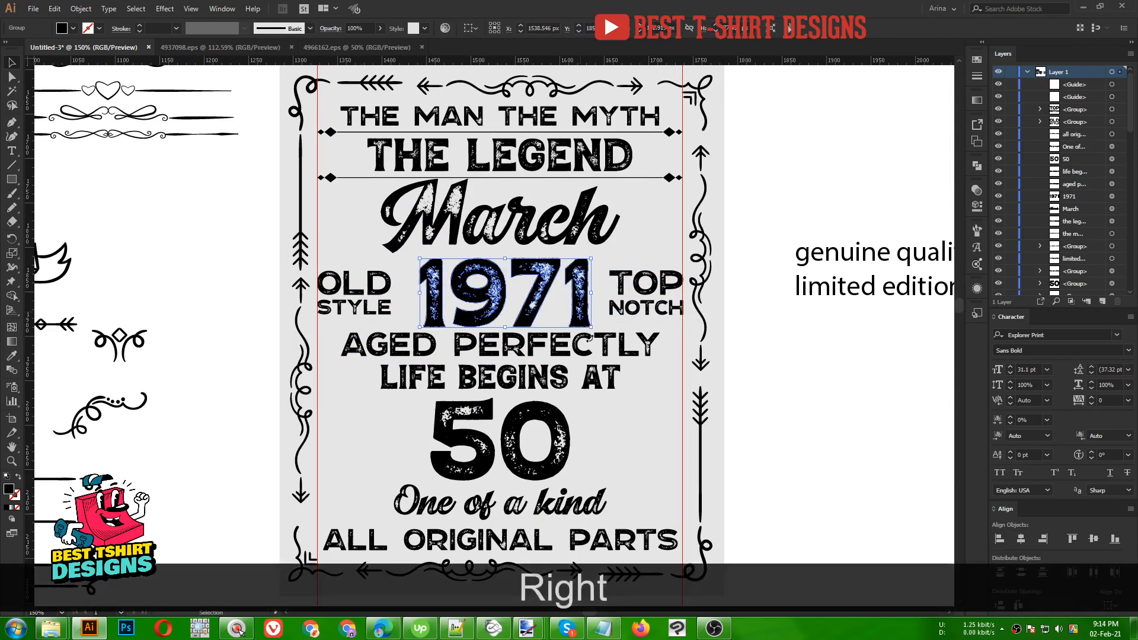
key(Left)
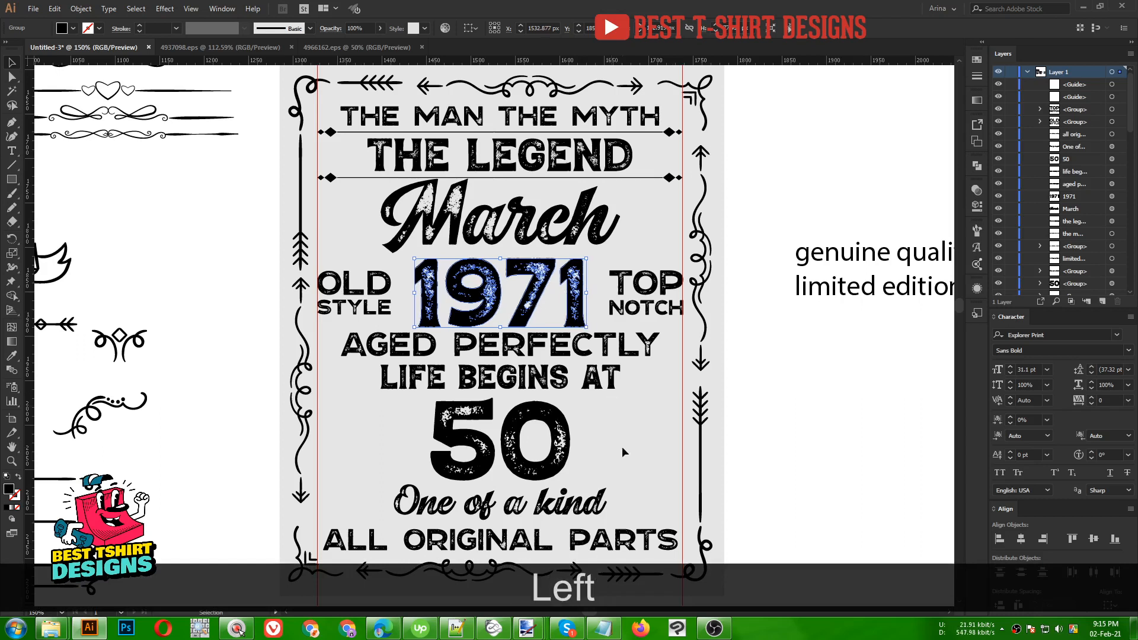
click(628, 461)
scroll(606, 418, down, 1)
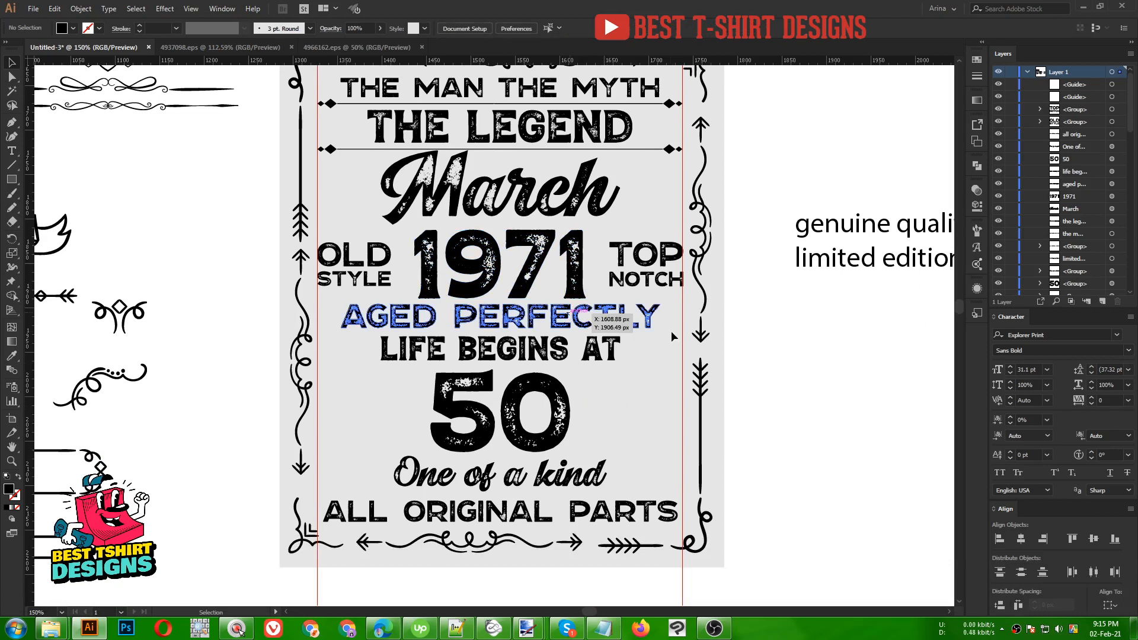
click(653, 322)
scroll(510, 319, up, 1)
- In Isolation Mode, move AGED PERFECTLY's final Y out to the right guide, undoing a stray change
double_click(508, 320)
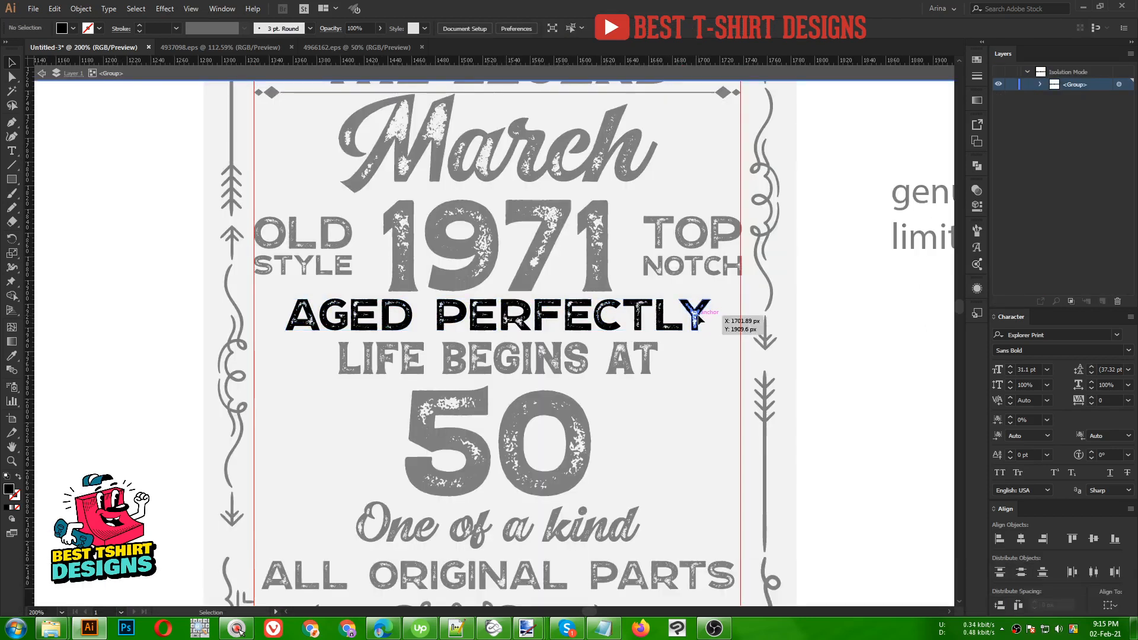
drag(700, 316, 719, 315)
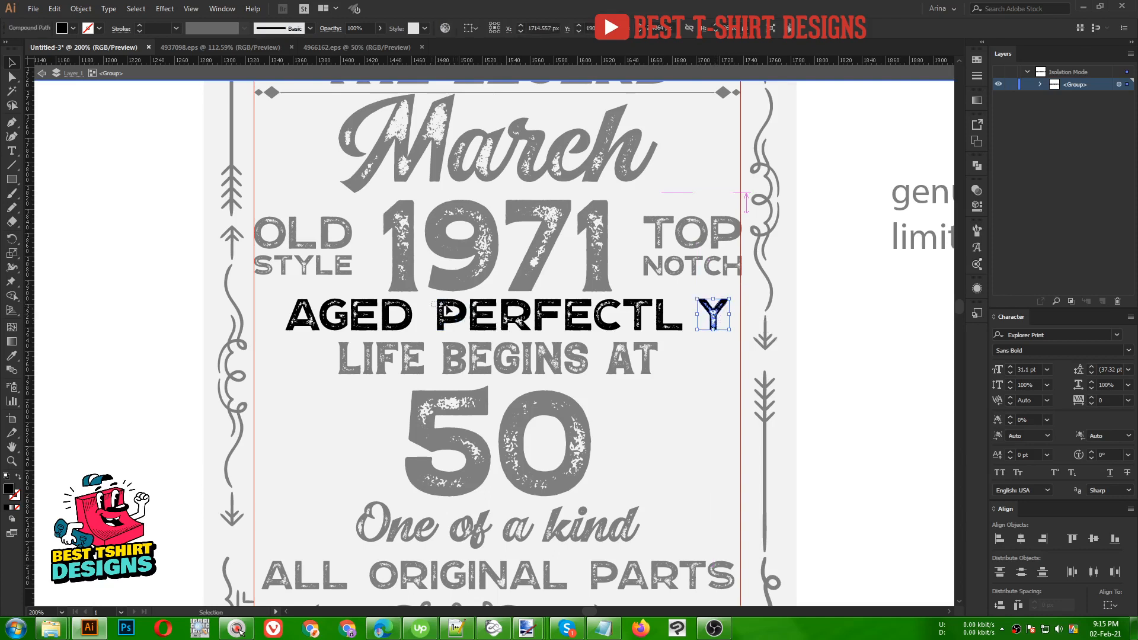
drag(444, 305, 719, 331)
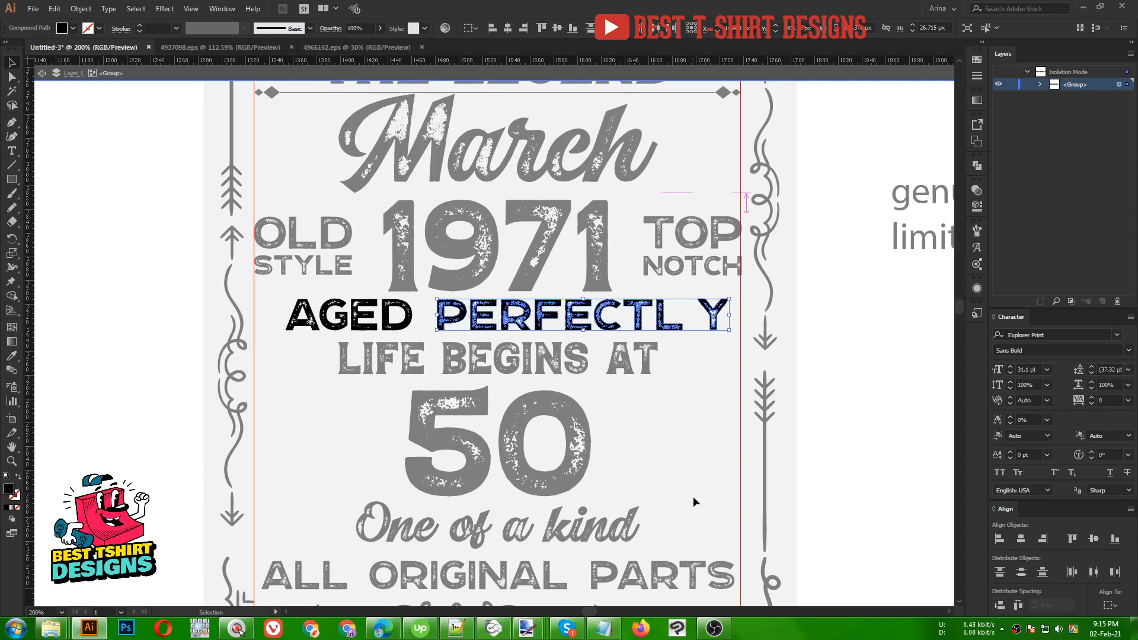
key(ctrl+z)
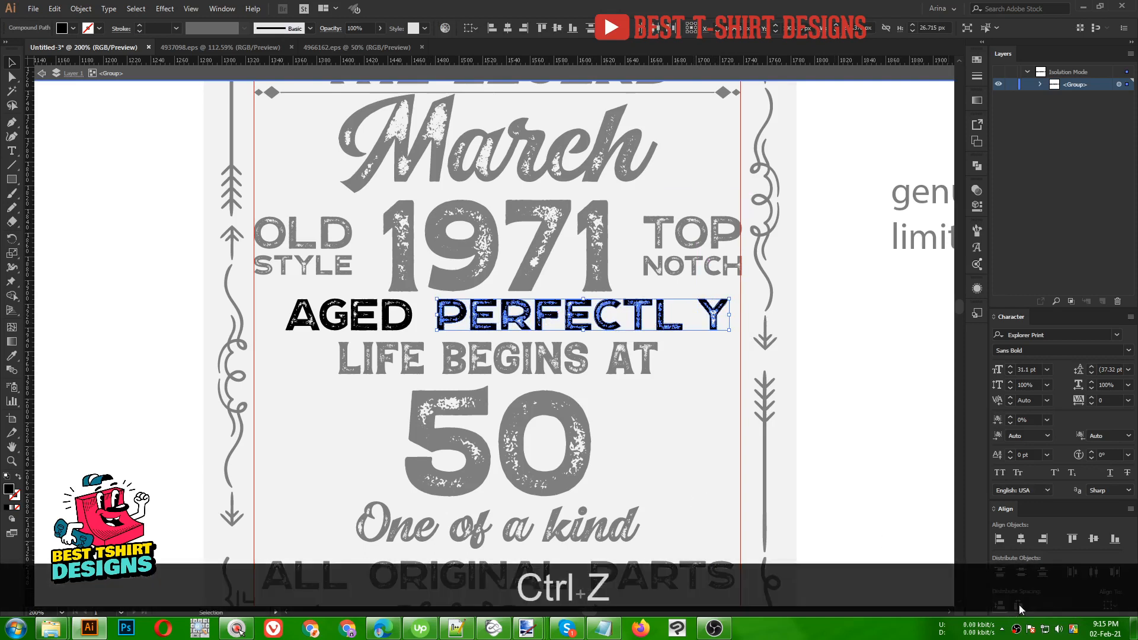
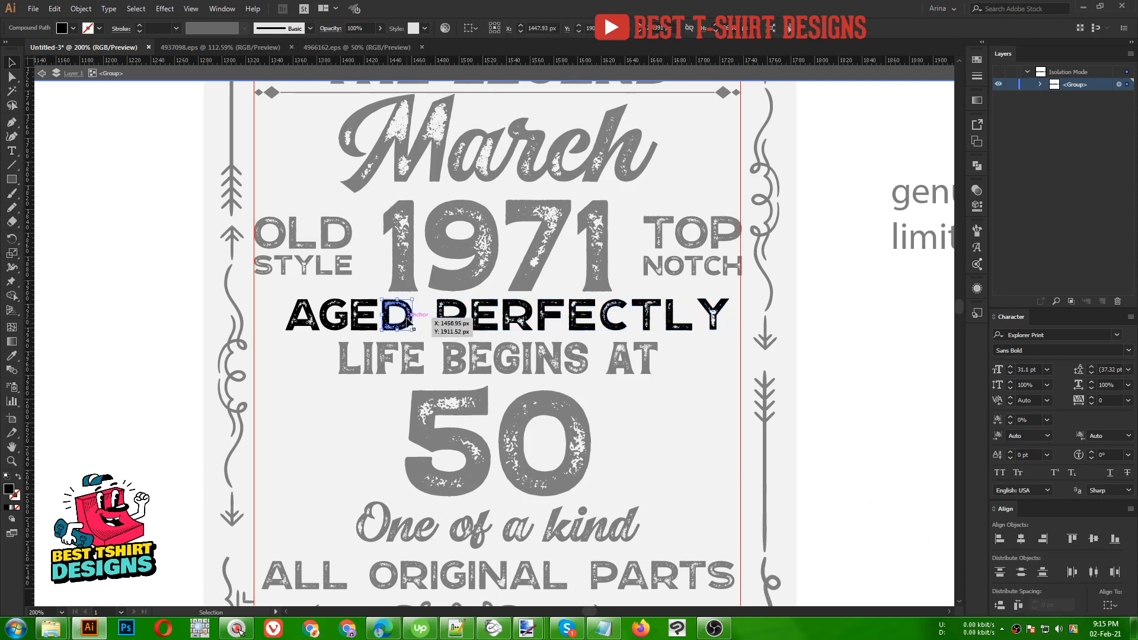
- Nudge AGED's D into place, distribute A, G, E and D evenly, and exit isolation mode
key(Right)
key(Right)
key(Right)
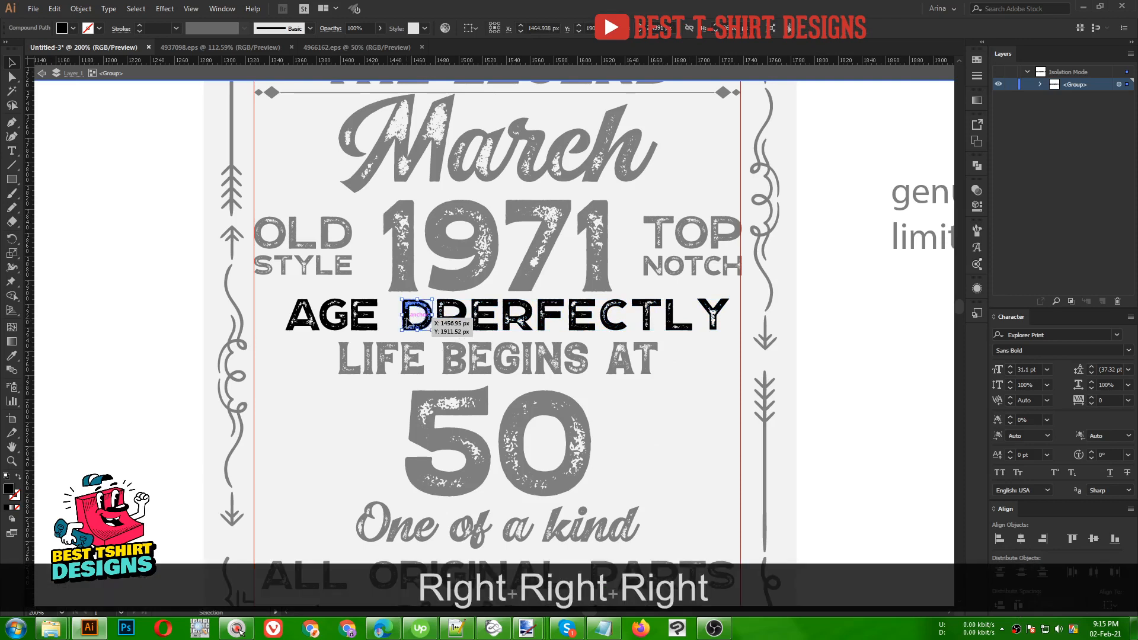
key(Left)
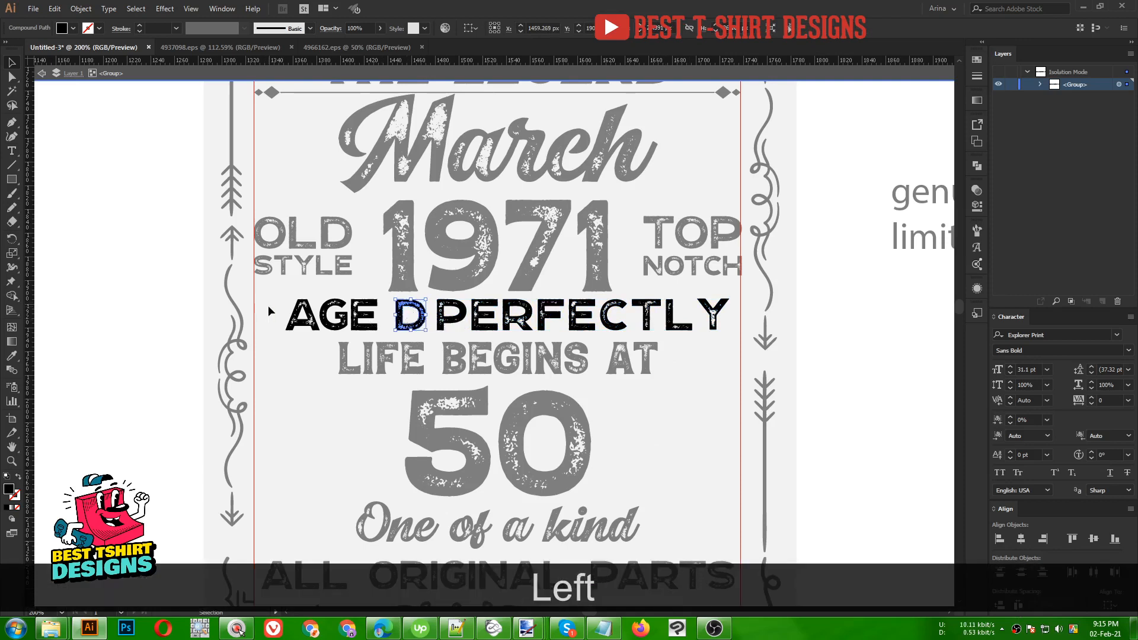
click(419, 320)
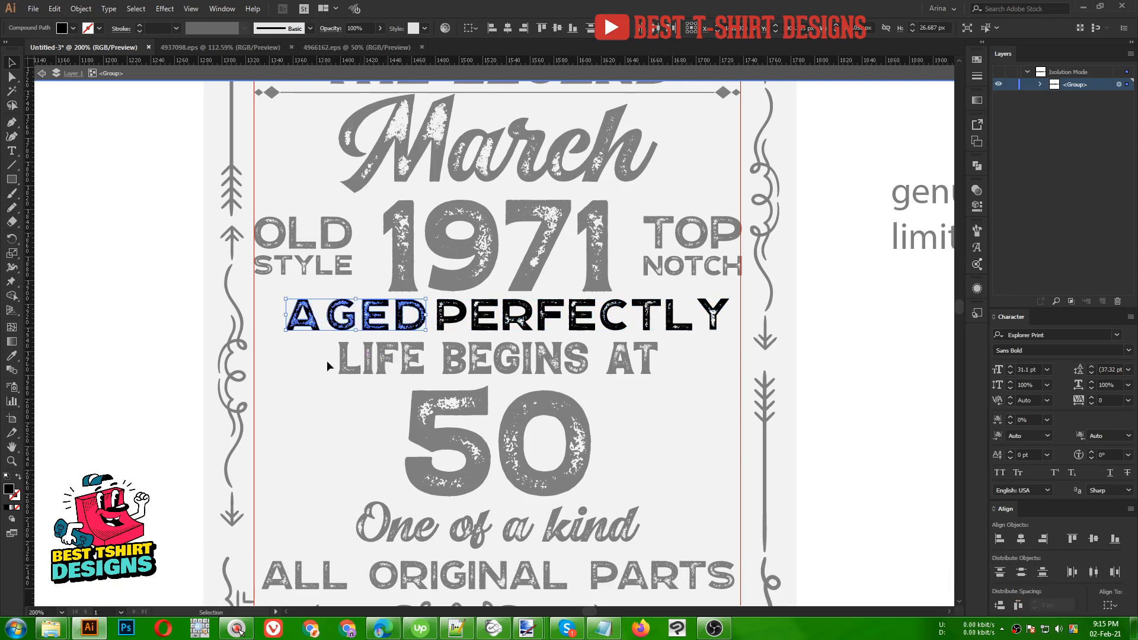
double_click(308, 366)
- Stretch the AGED PERFECTLY group out to both red guides, about 410 px wide
click(478, 320)
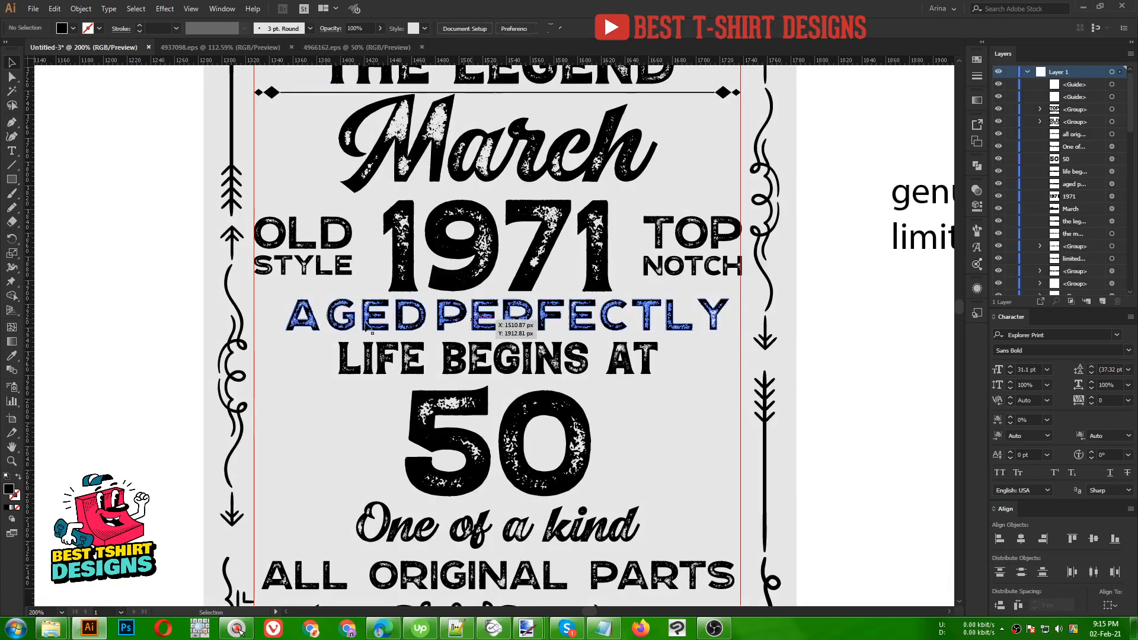
drag(287, 314, 253, 316)
drag(730, 315, 741, 313)
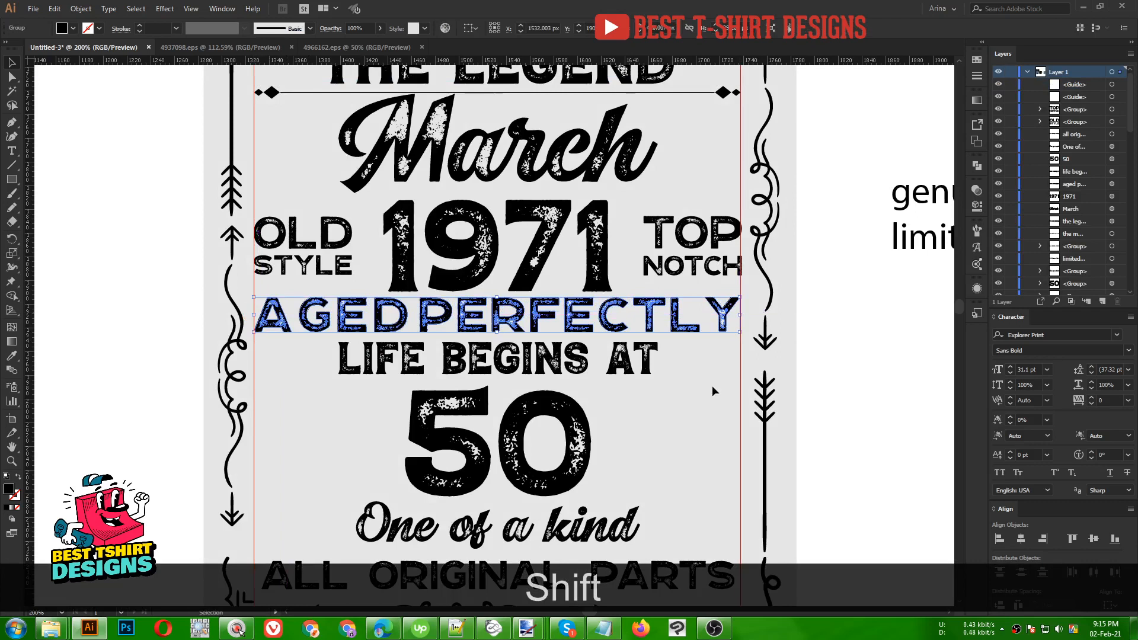
click(693, 404)
scroll(589, 398, down, 1)
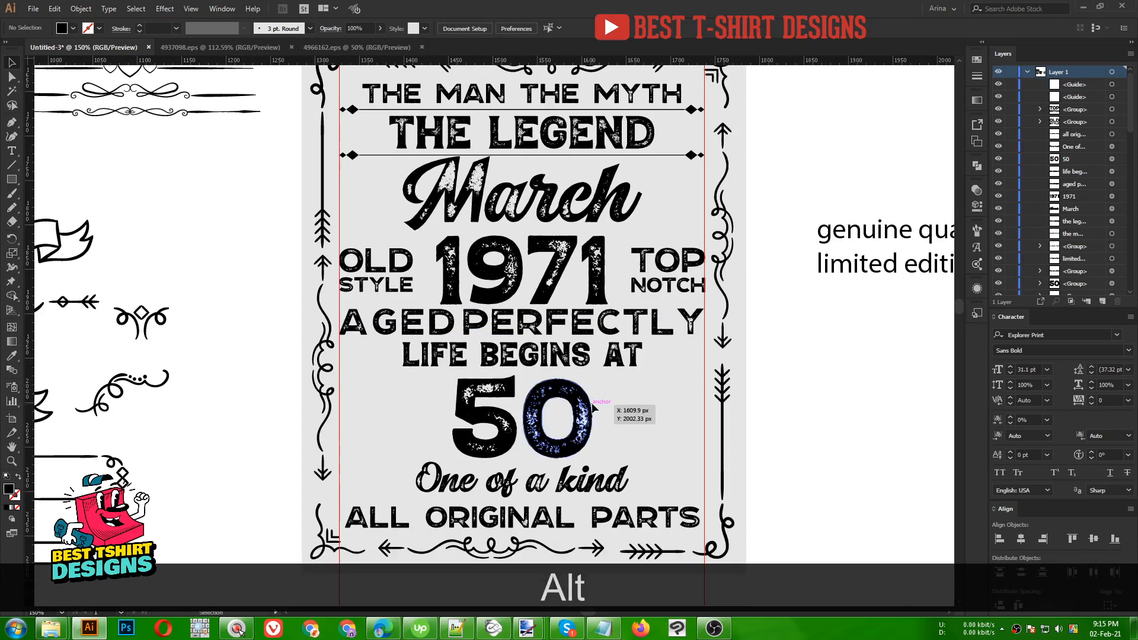
scroll(591, 404, down, 1)
drag(640, 422, 587, 393)
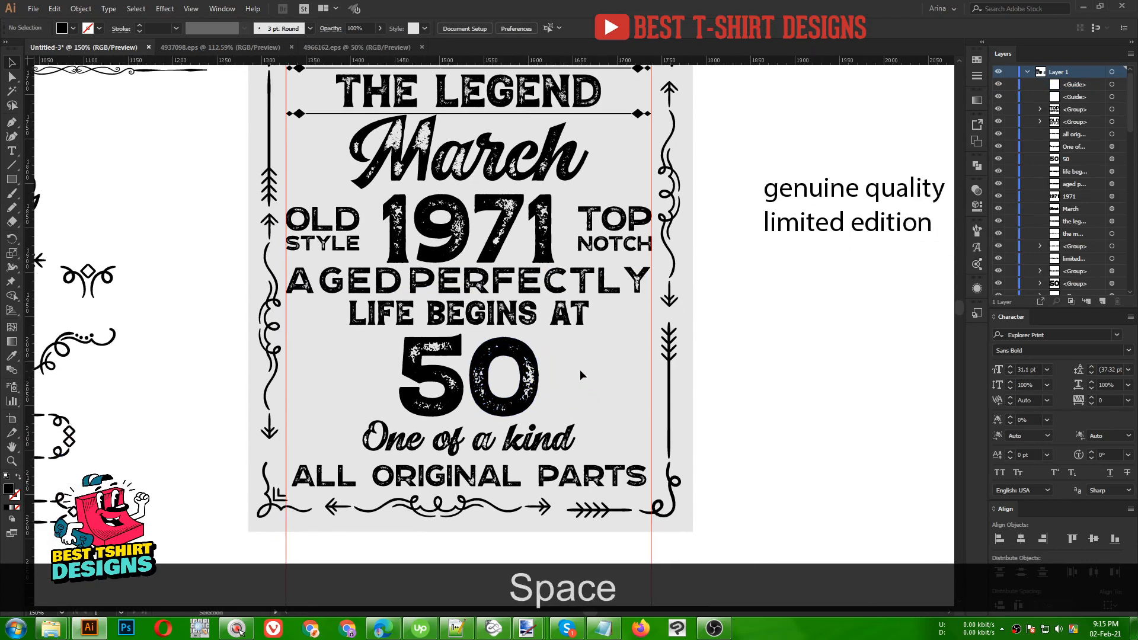
scroll(579, 369, up, 3)
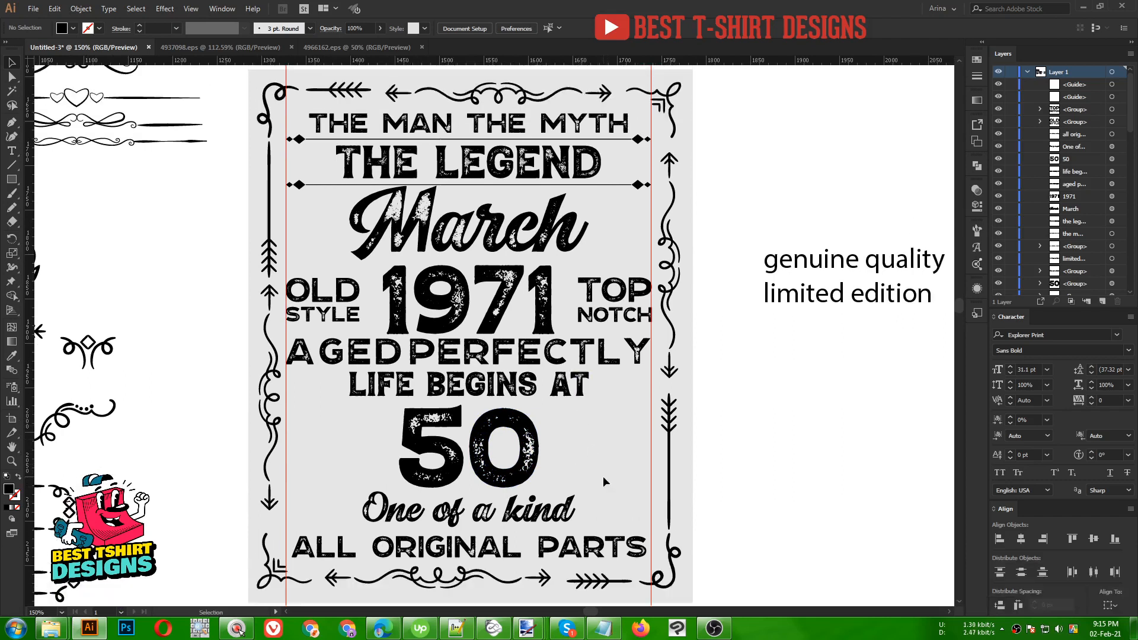
scroll(602, 463, up, 2)
scroll(603, 463, down, 1)
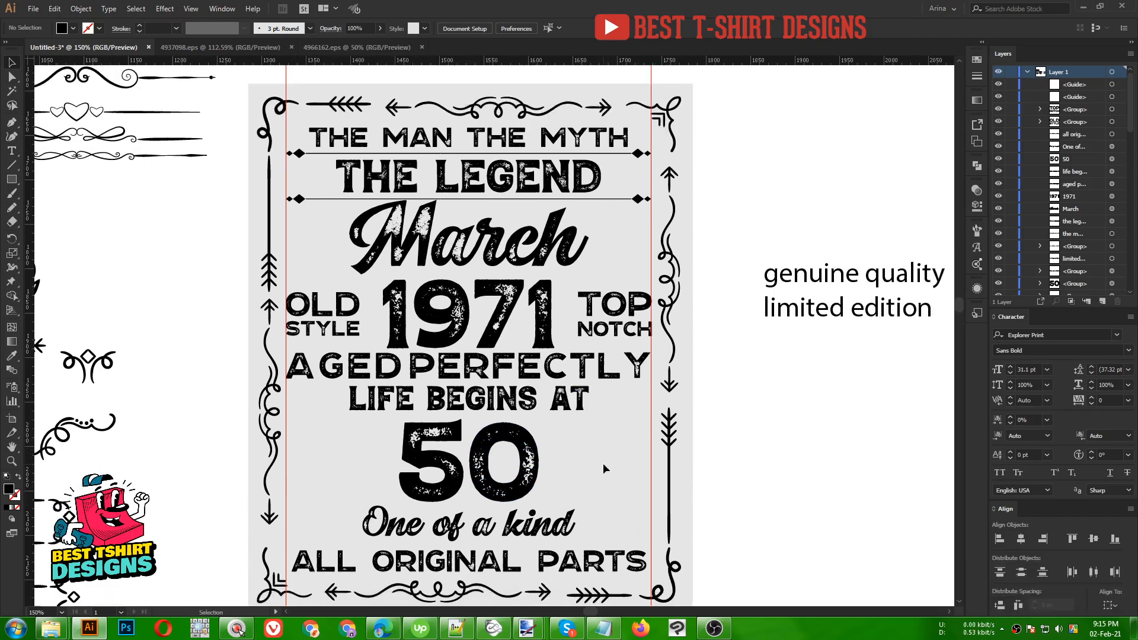
- Apply a -10% Arc Lower warp to LIFE BEGINS AT and stretch it taller downward
click(530, 408)
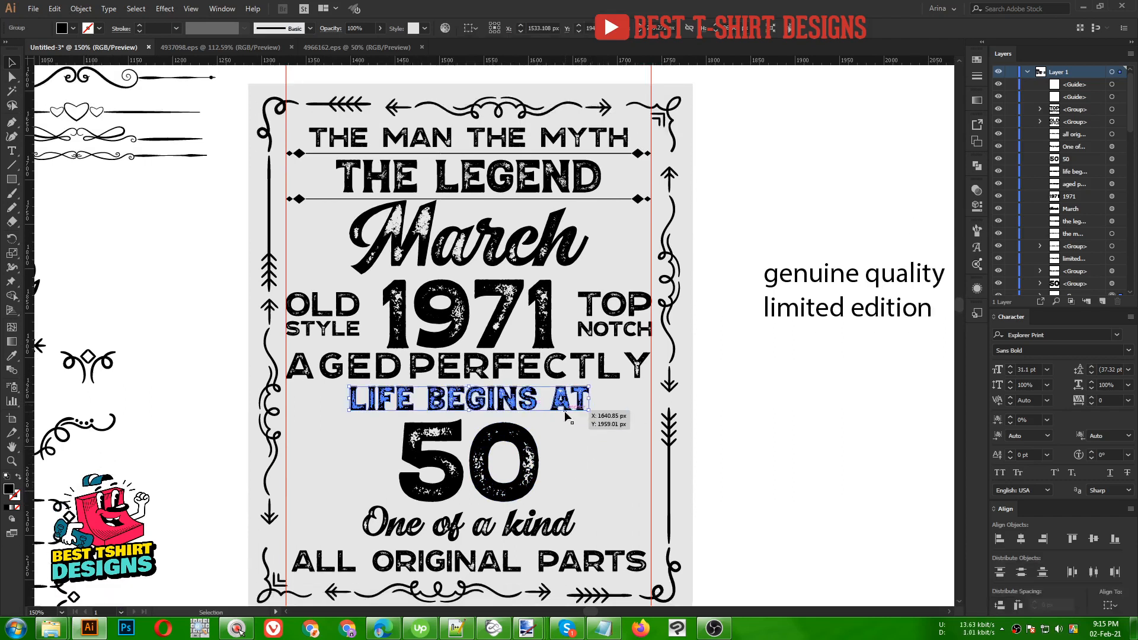
click(164, 9)
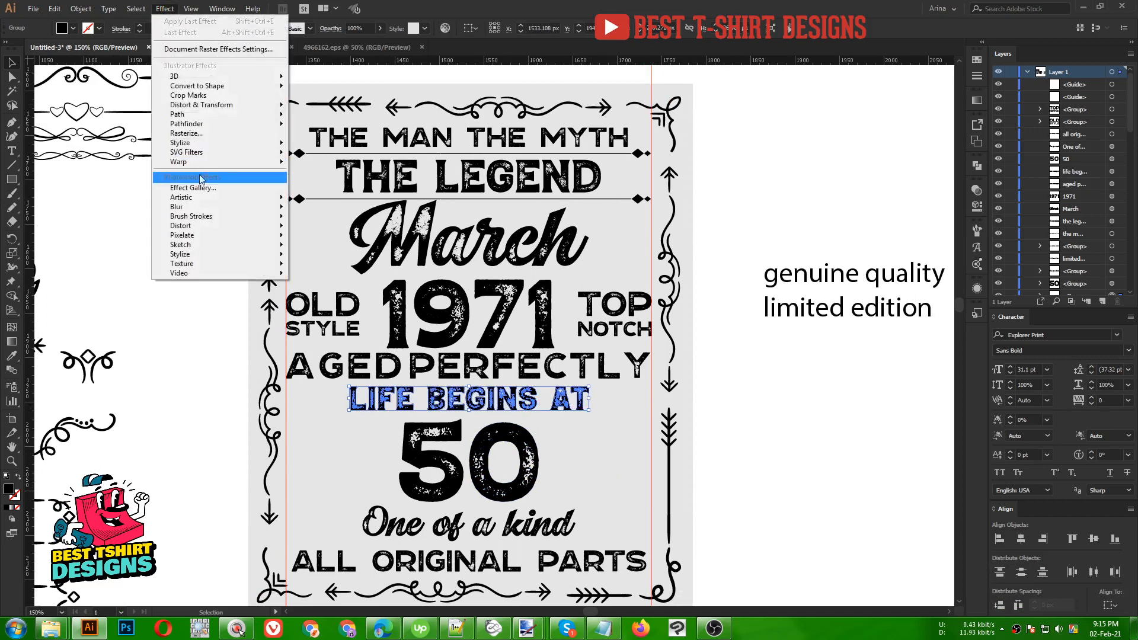
mouse_move(249, 162)
click(324, 178)
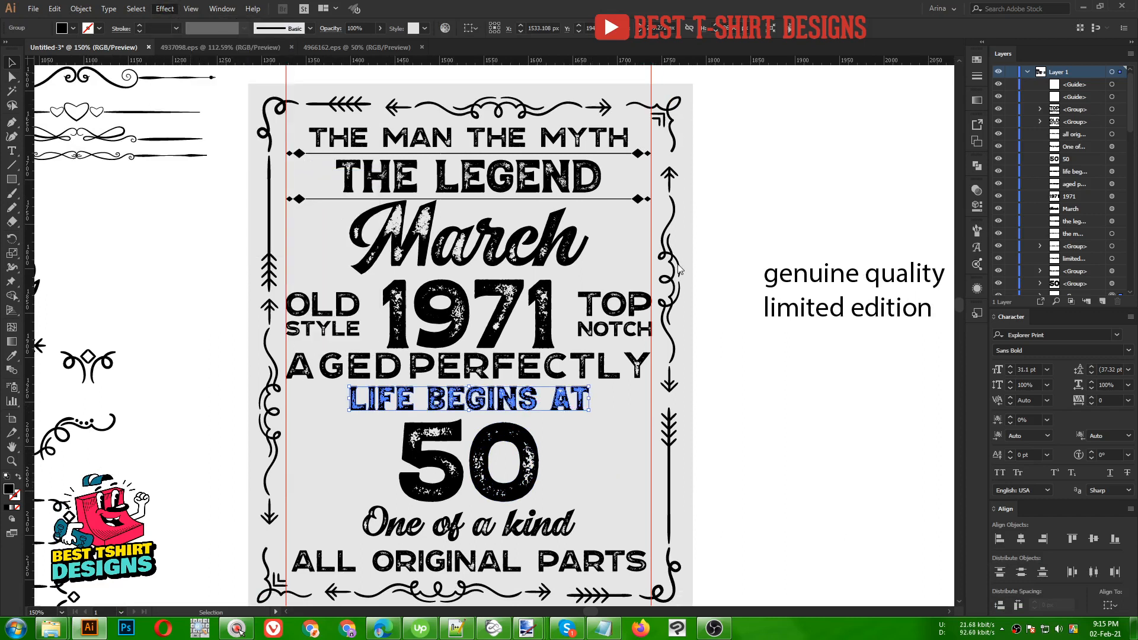
key(shift)
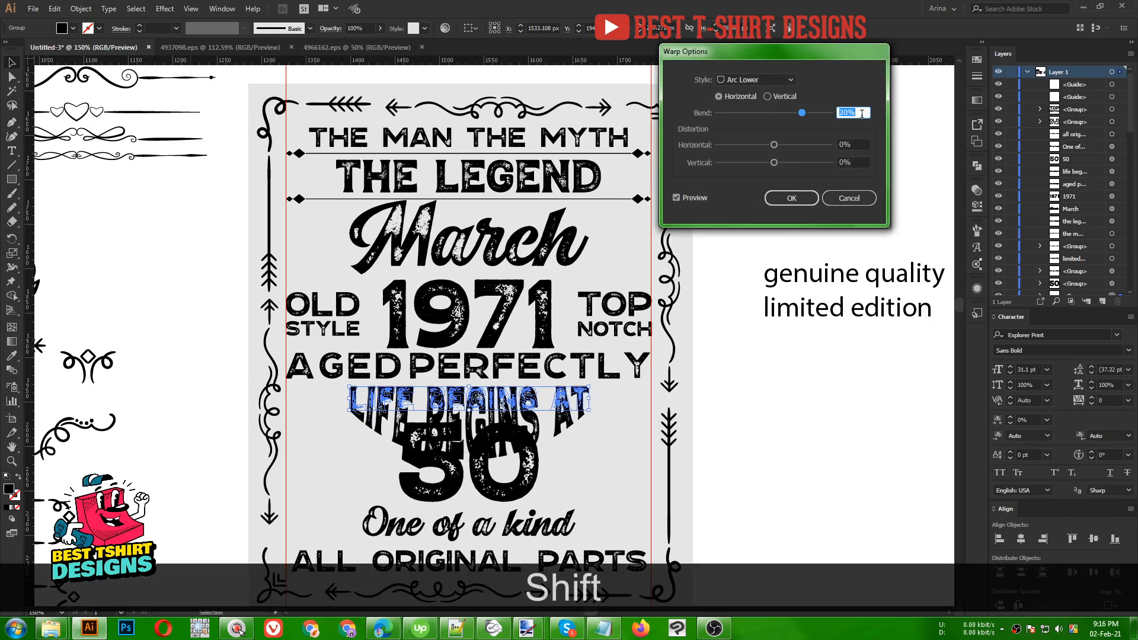
key(shift)
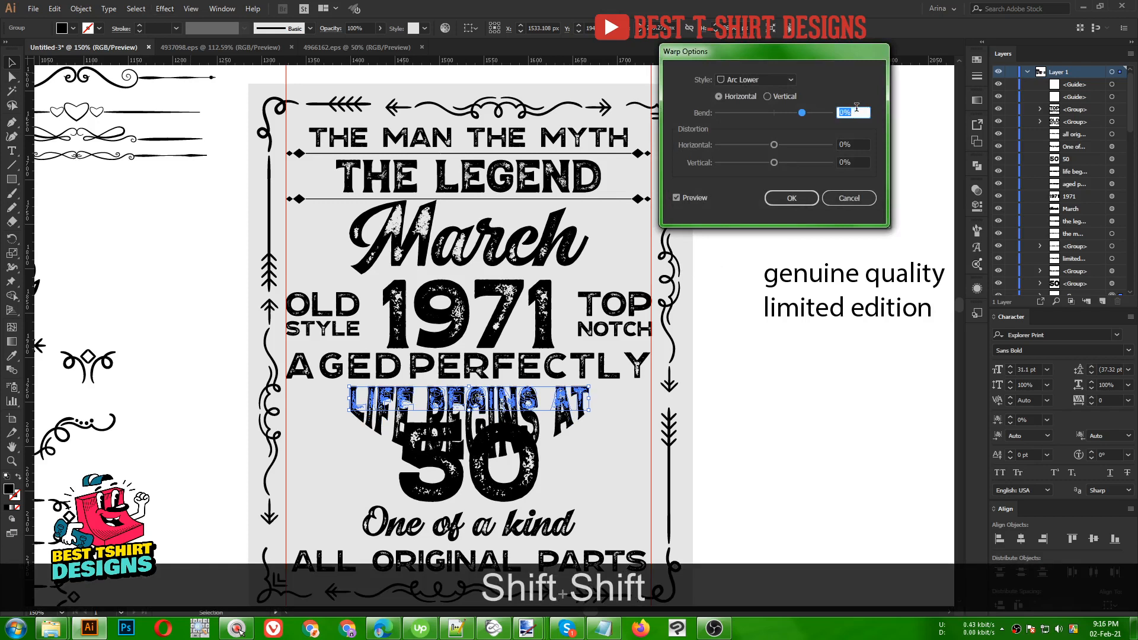
key(shift+Down)
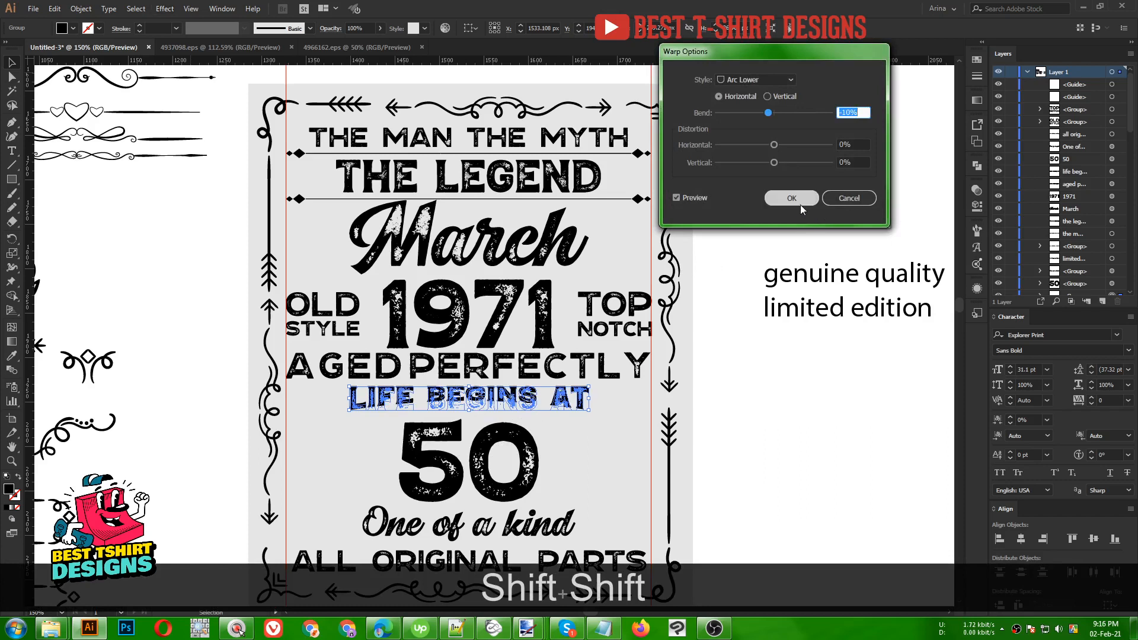
click(795, 204)
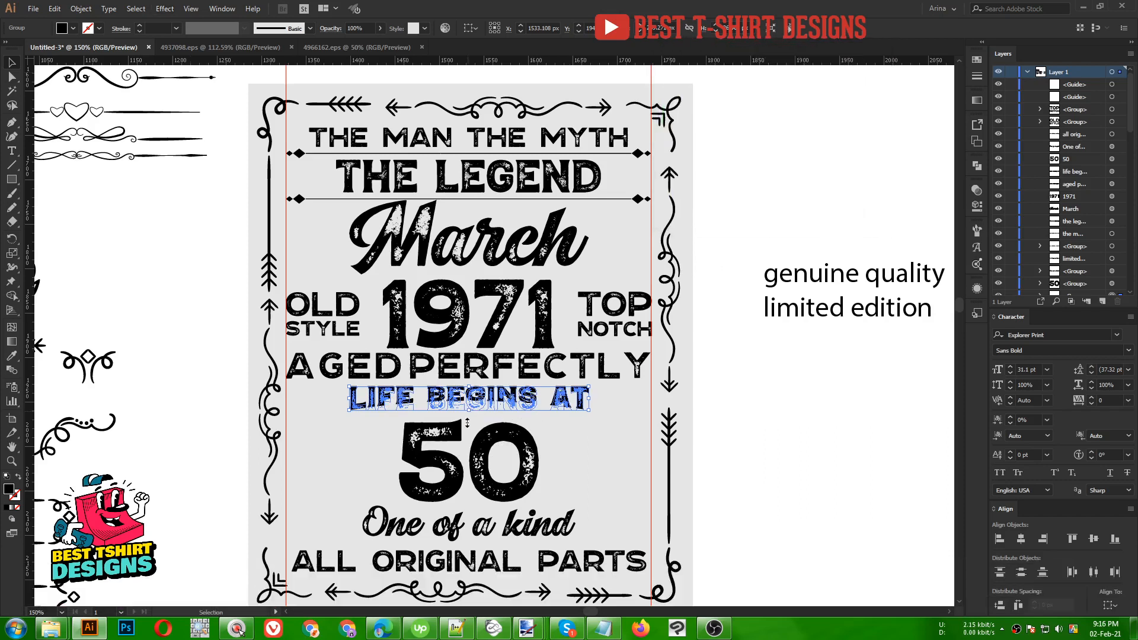
drag(467, 423, 466, 423)
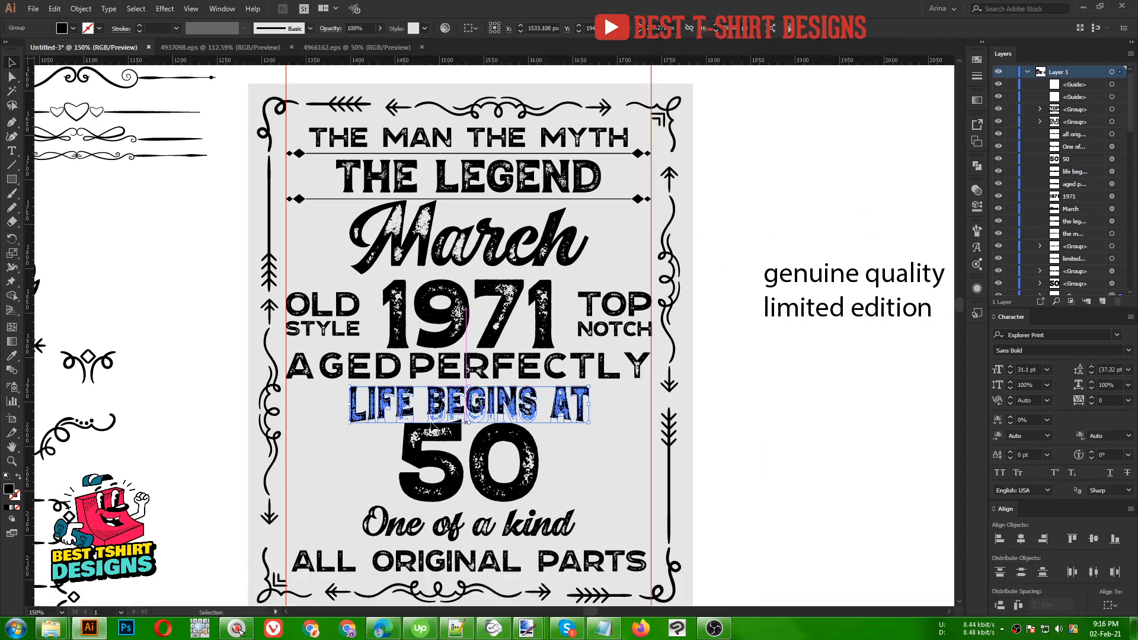
click(618, 447)
- Widen One of a kind on both sides to roughly 270 × 45 px above ALL ORIGINAL PARTS
scroll(620, 450, down, 1)
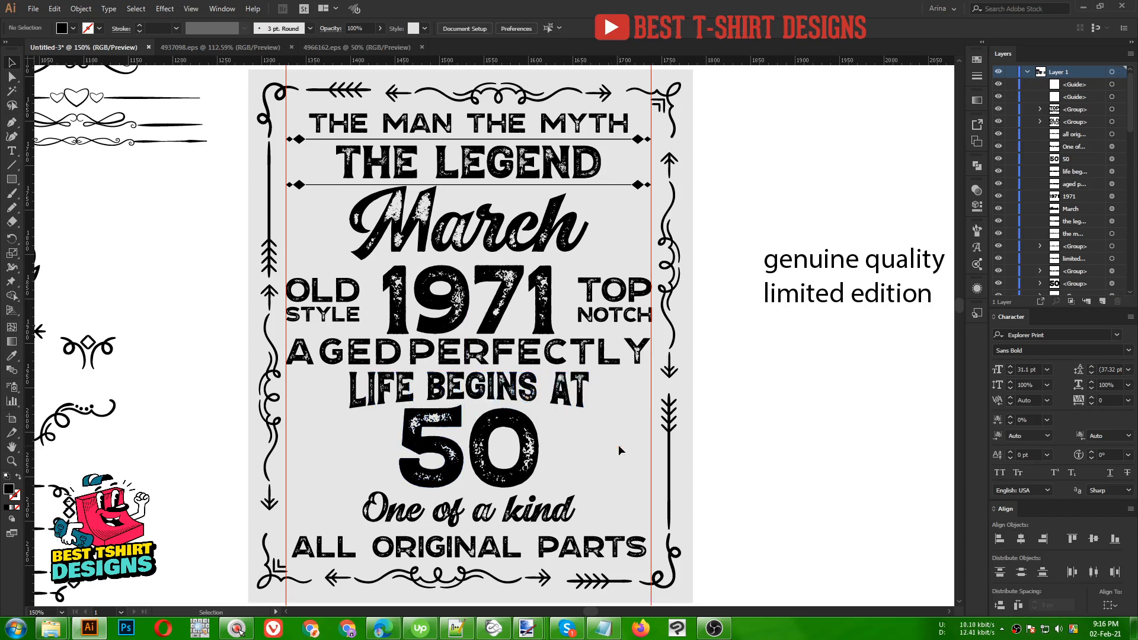
scroll(619, 450, down, 2)
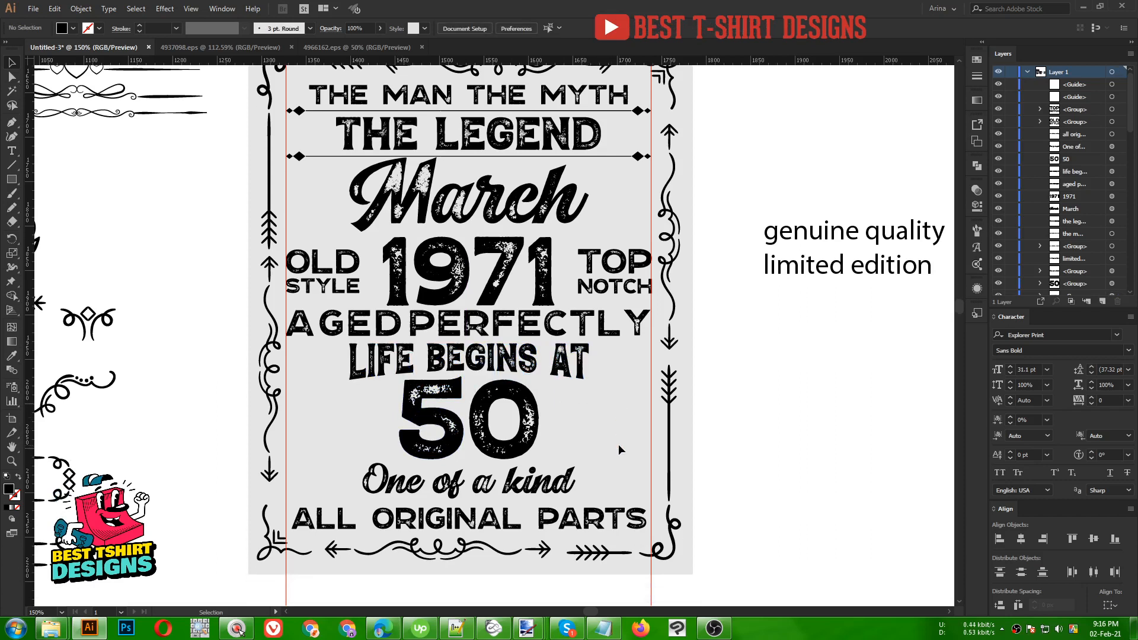
click(563, 483)
drag(581, 482, 589, 481)
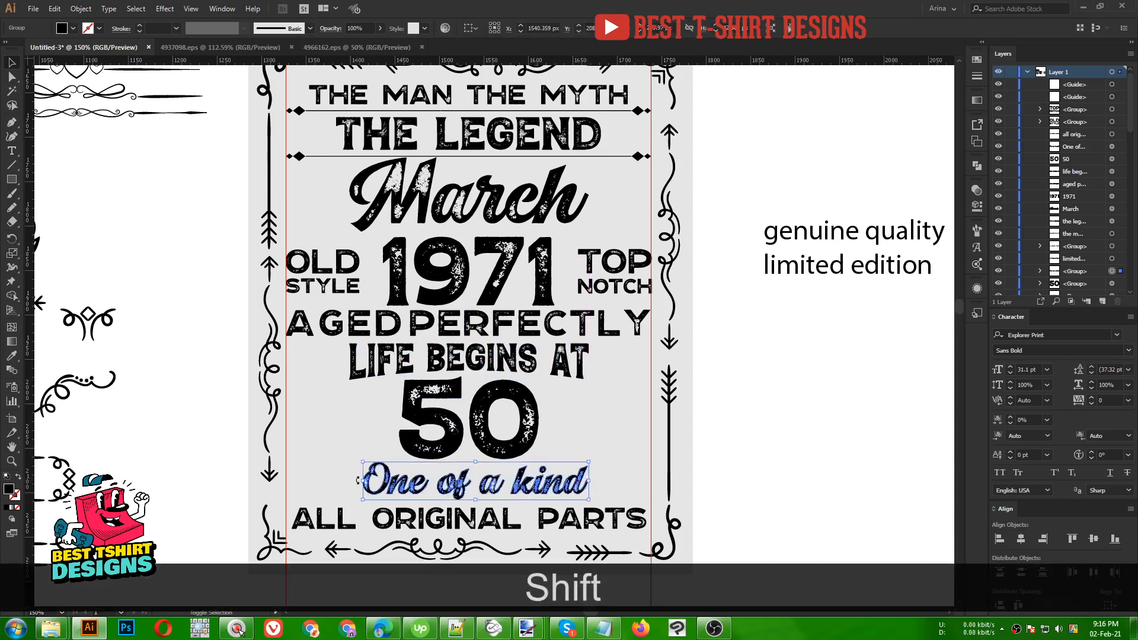
drag(364, 481, 348, 480)
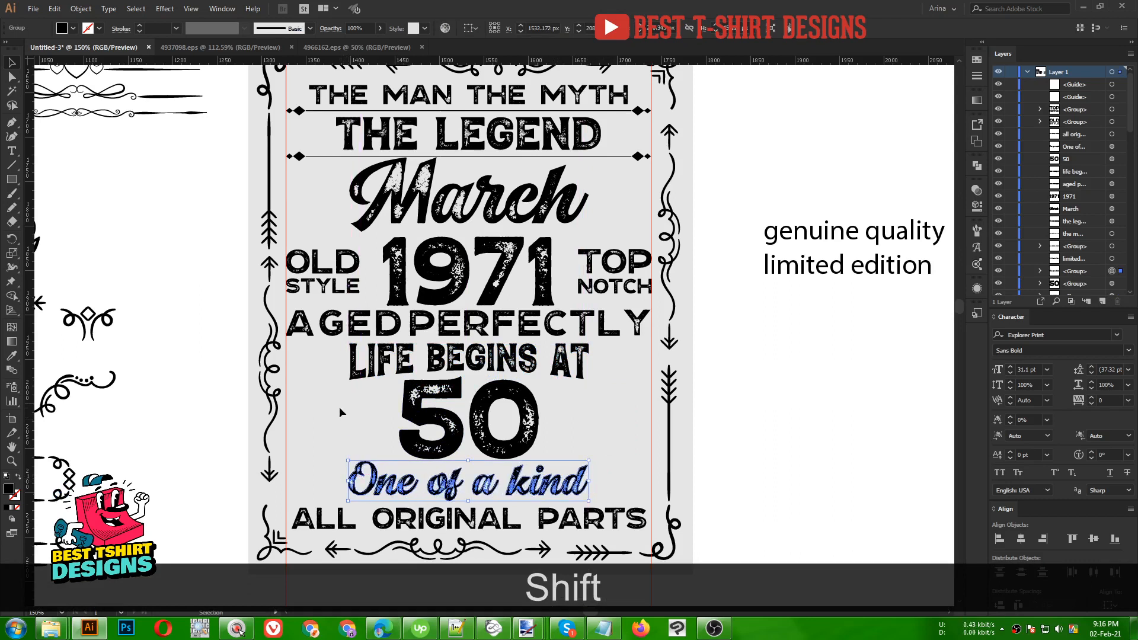
click(602, 437)
alt+scroll(603, 437, down, 1)
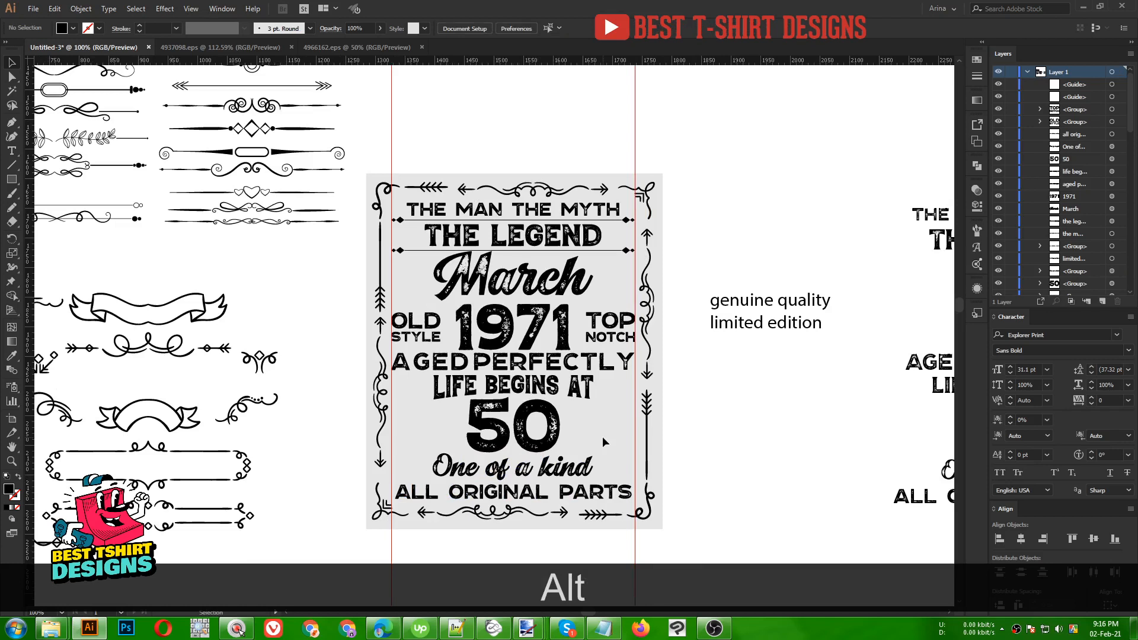
key(space)
drag(602, 436, 585, 404)
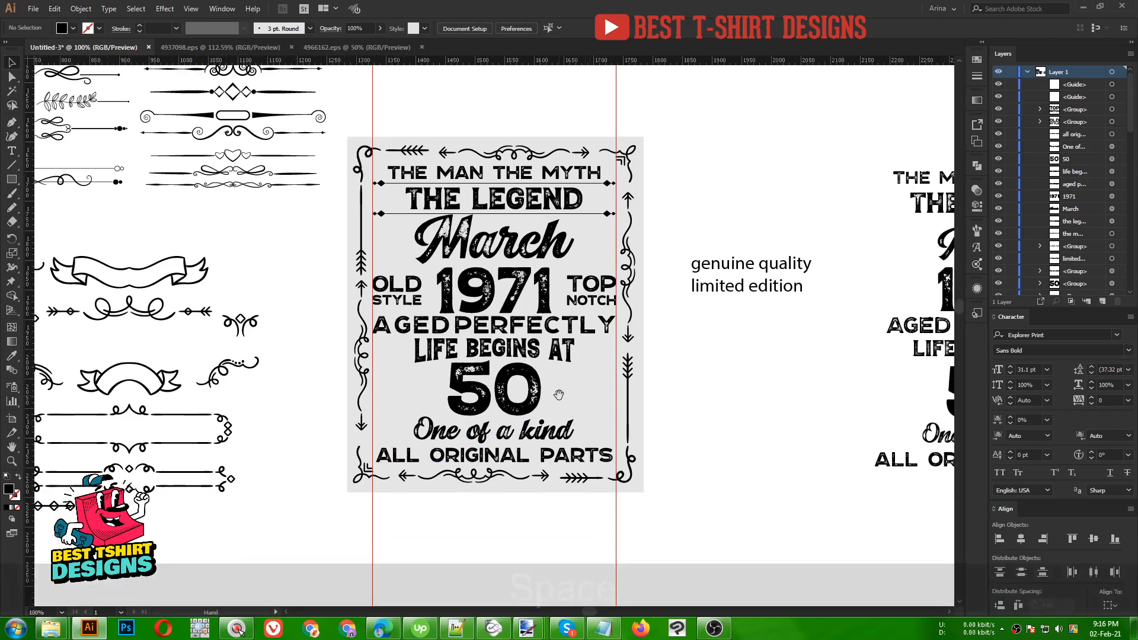
drag(558, 395, 585, 400)
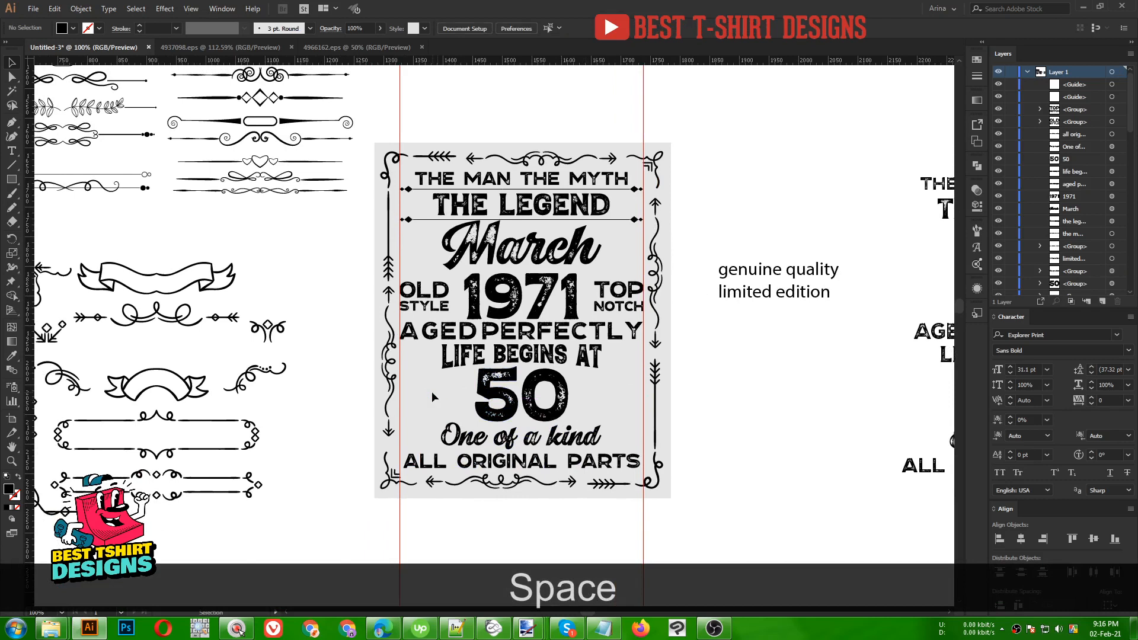
- Split 'quality' off 'genuine' as its own text object and place it under genuine
click(790, 274)
double_click(791, 275)
double_click(811, 270)
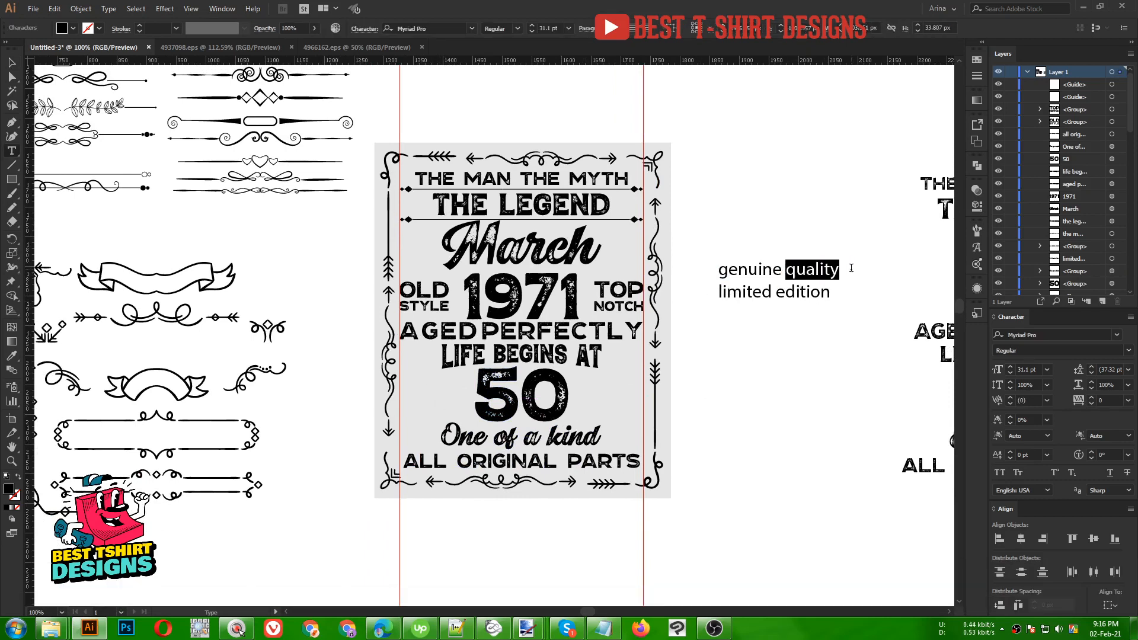
key(ctrl+x)
key(BackSpace)
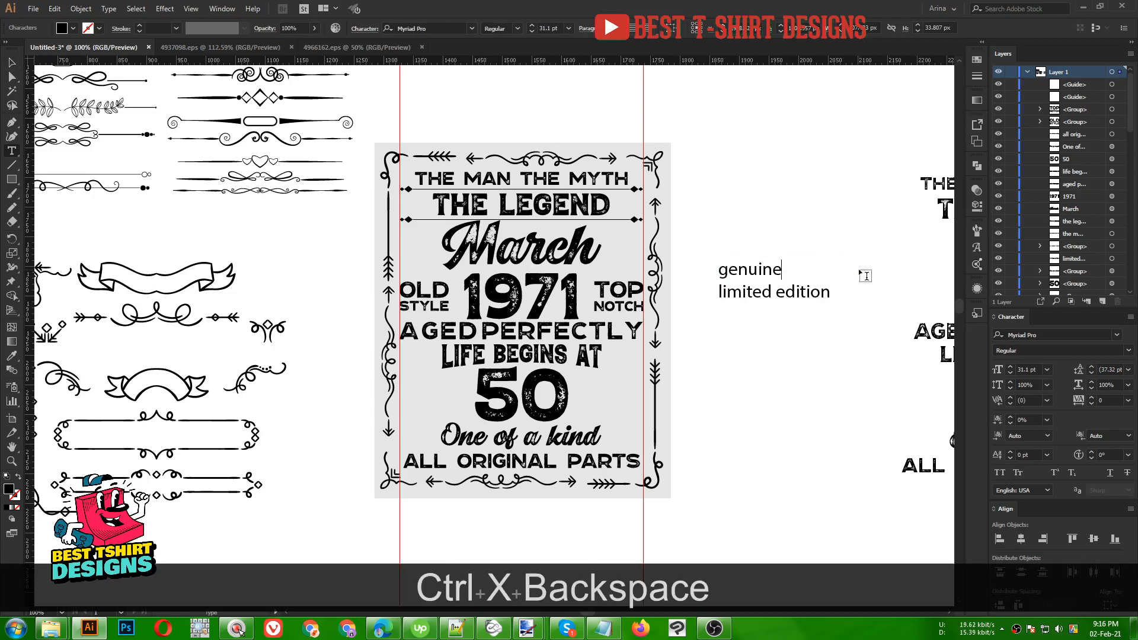
click(11, 62)
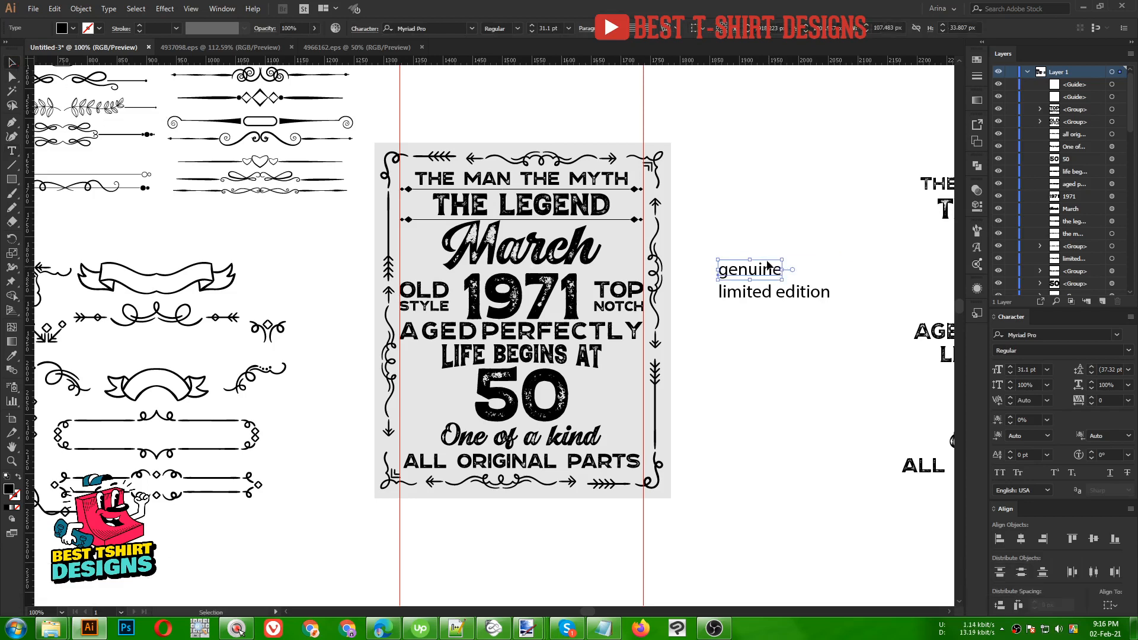
drag(768, 264, 773, 215)
key(ctrl+v)
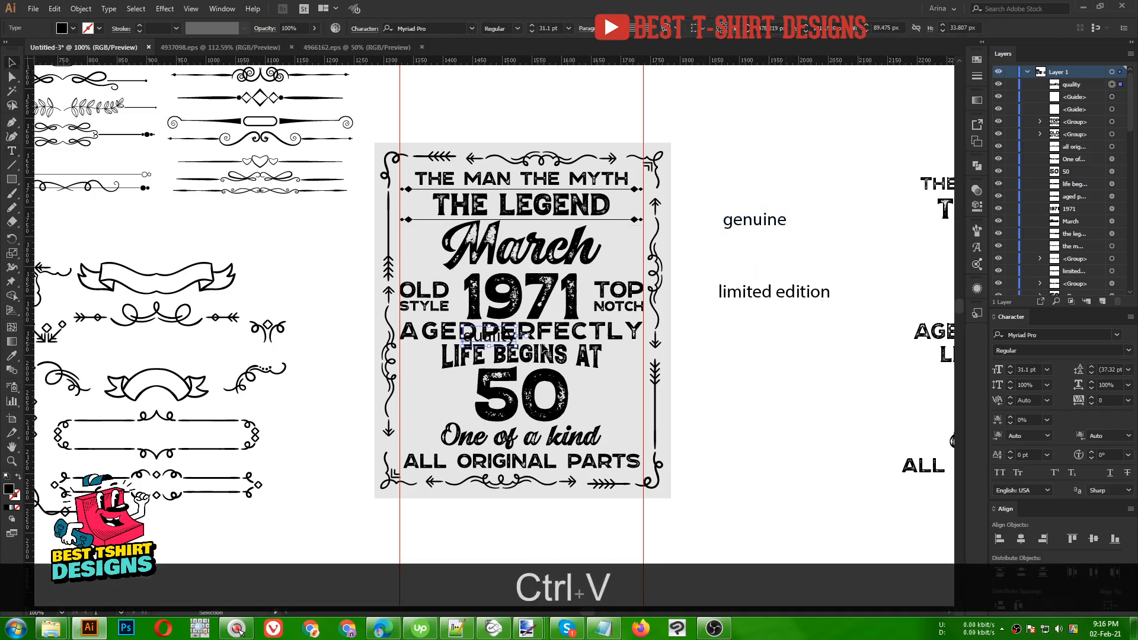
drag(506, 336, 771, 237)
- Split 'edition' off 'limited' as its own text object and place it directly below limited
double_click(779, 291)
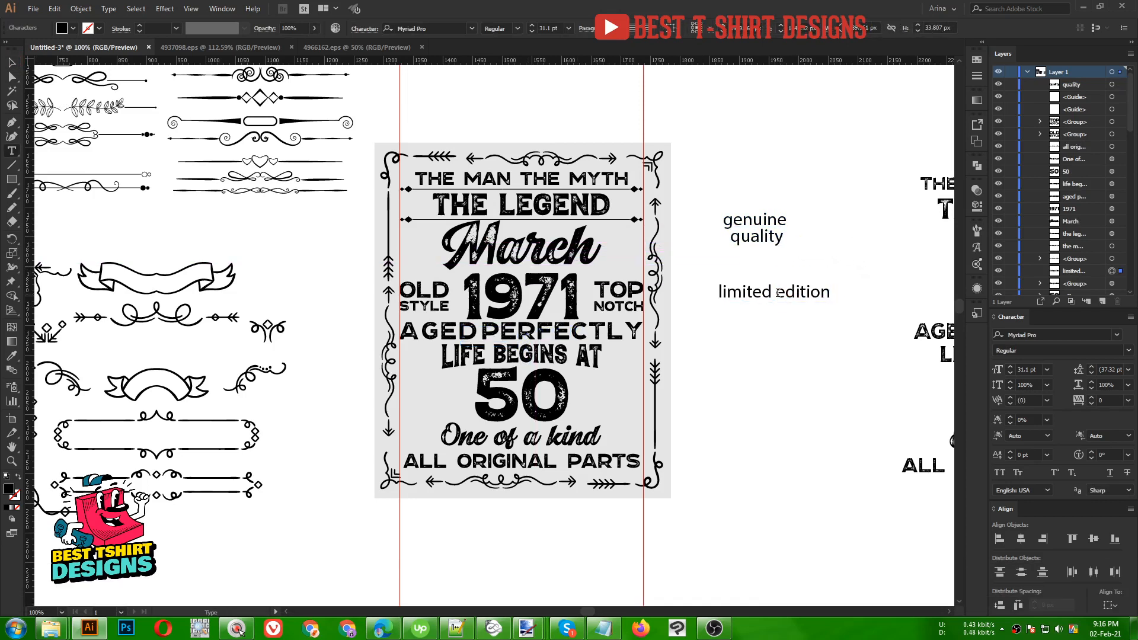
drag(777, 291, 850, 291)
key(ctrl+x)
key(BackSpace)
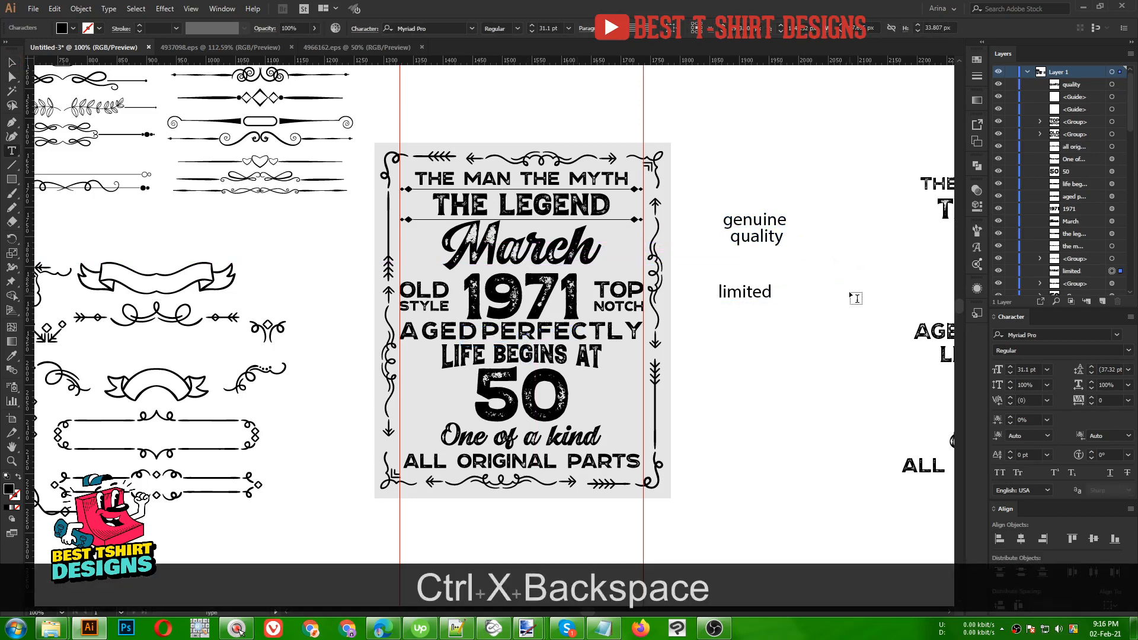
click(12, 62)
key(ctrl+v)
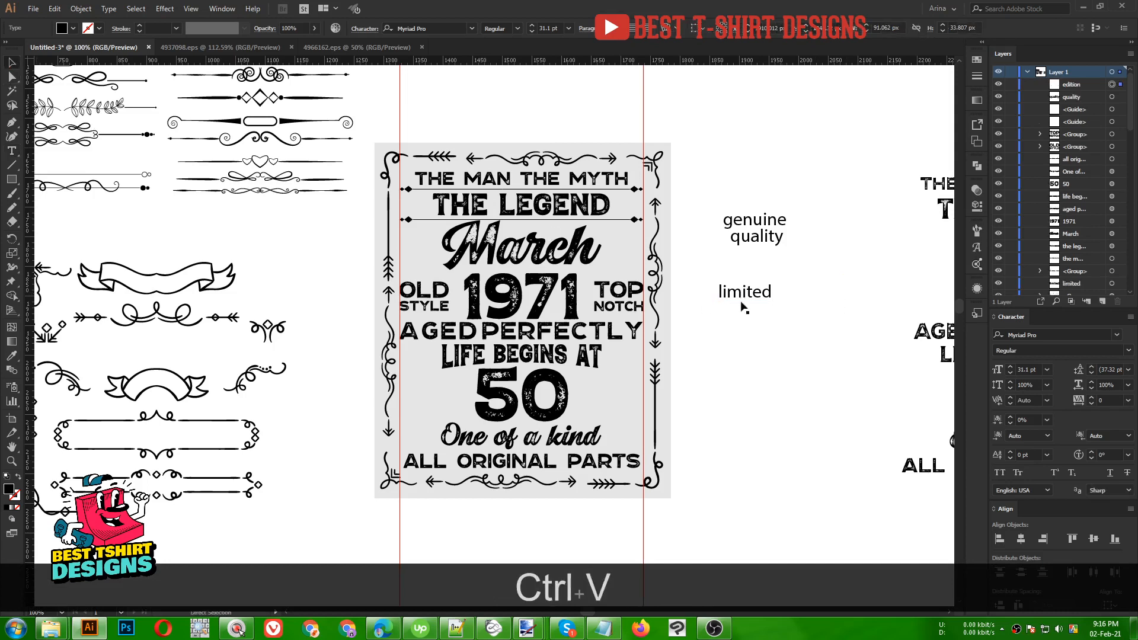
drag(482, 336, 741, 313)
drag(695, 273, 813, 344)
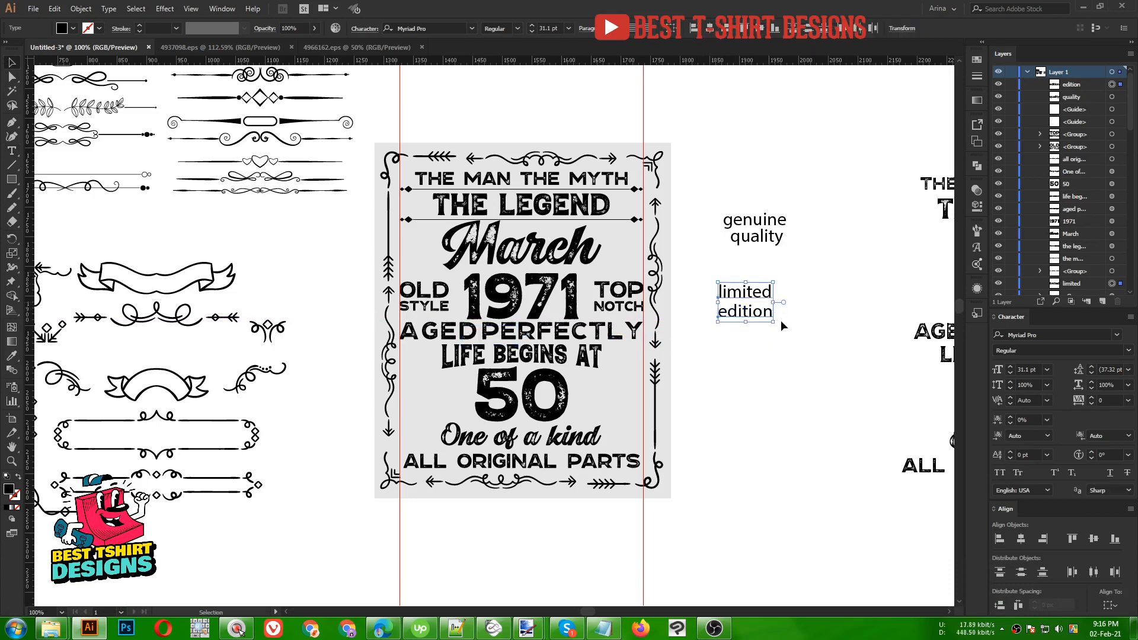
drag(730, 253, 790, 367)
- Set both text blocks in Explorer Print Sans Bold with left-aligned lines
right_click(748, 235)
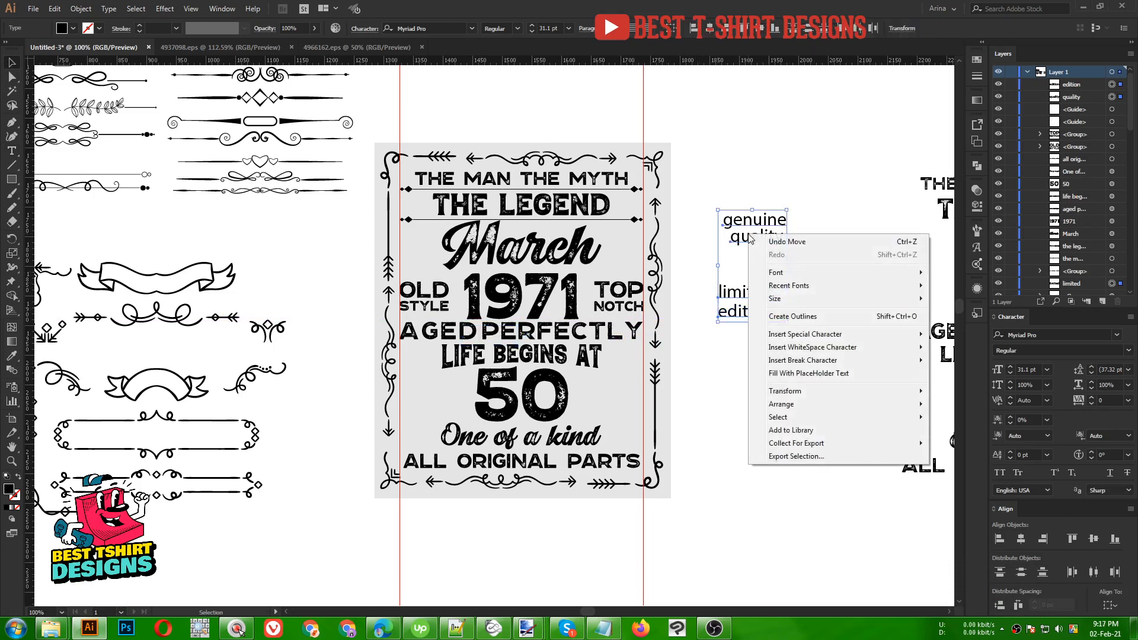
mouse_move(797, 286)
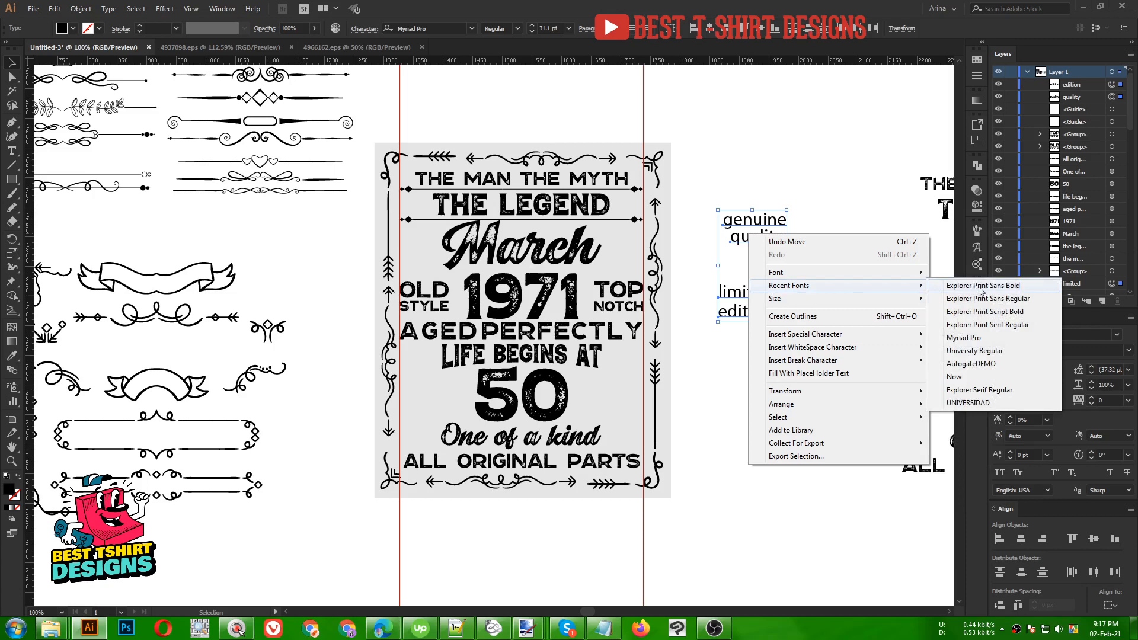
click(980, 289)
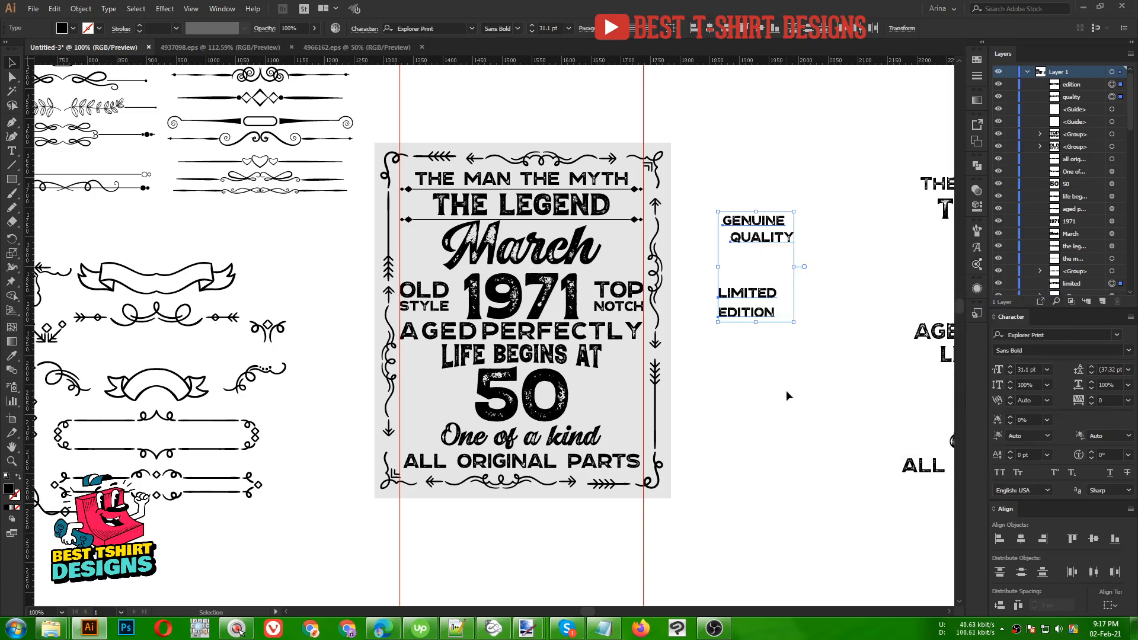
click(695, 32)
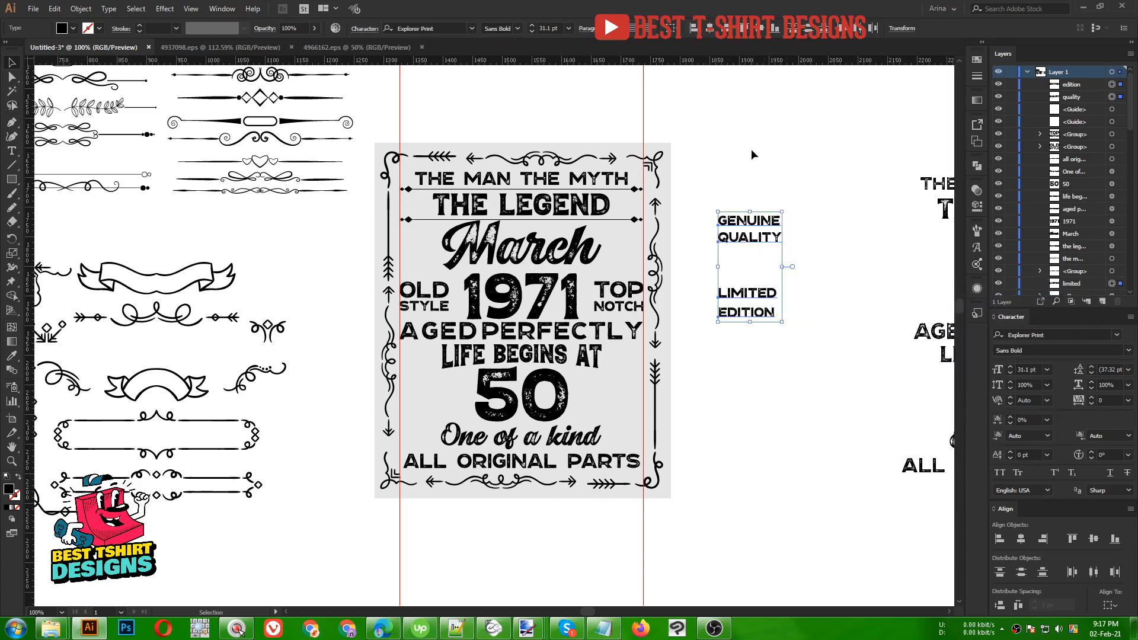
- Stack LIMITED EDITION under QUALITY, aligning left edges and spacing the four lines evenly
scroll(784, 198, up, 1)
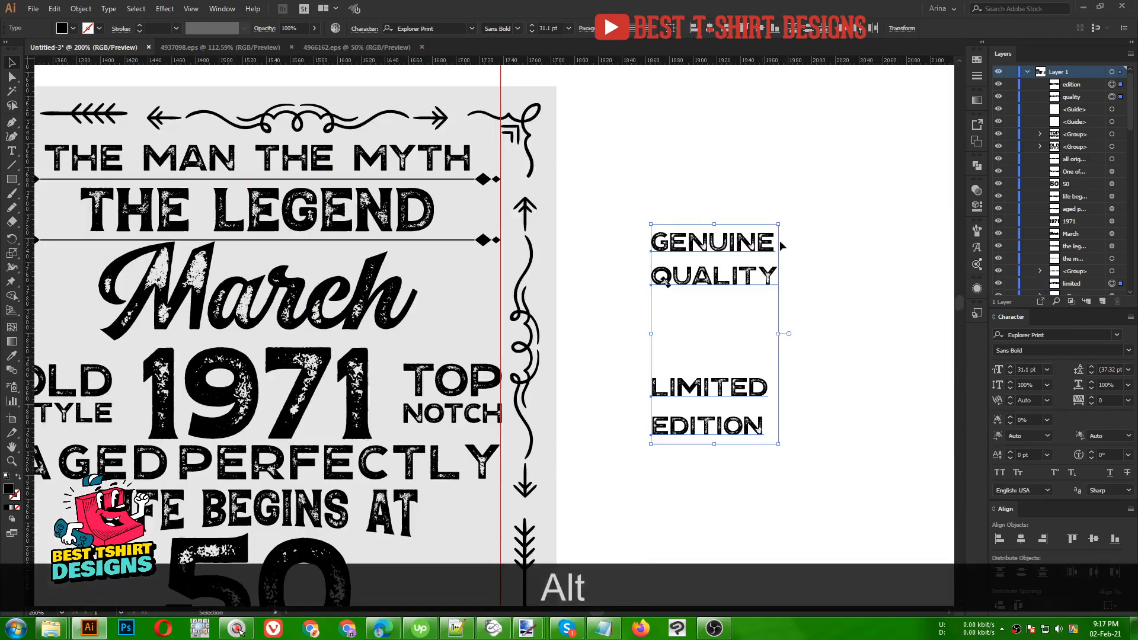
click(707, 363)
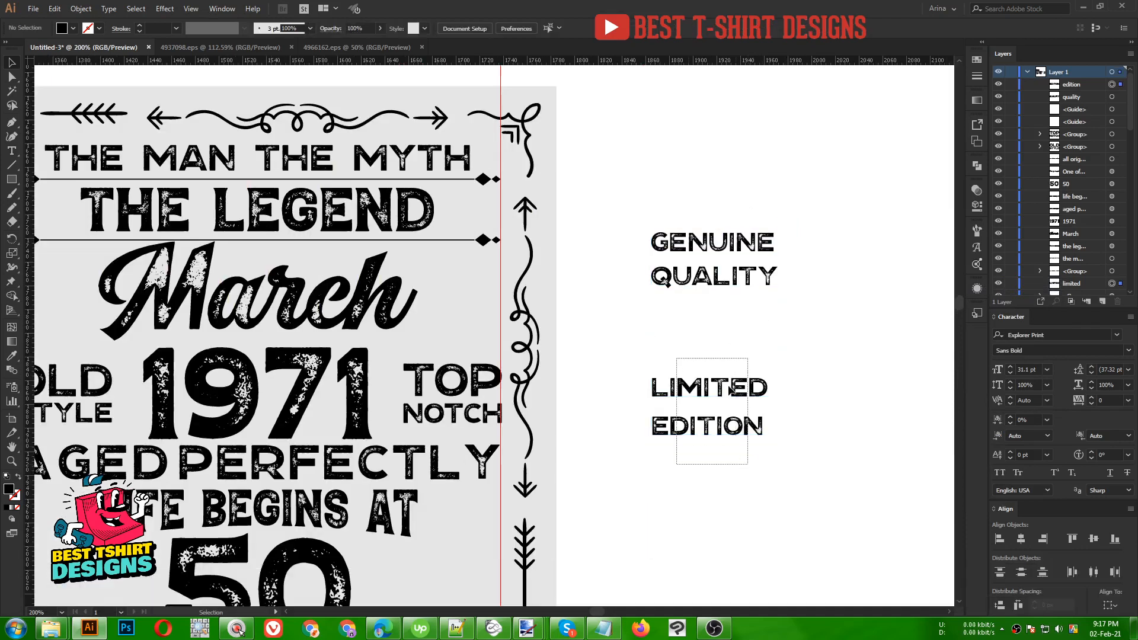
click(732, 389)
drag(732, 388, 731, 302)
drag(656, 172, 783, 428)
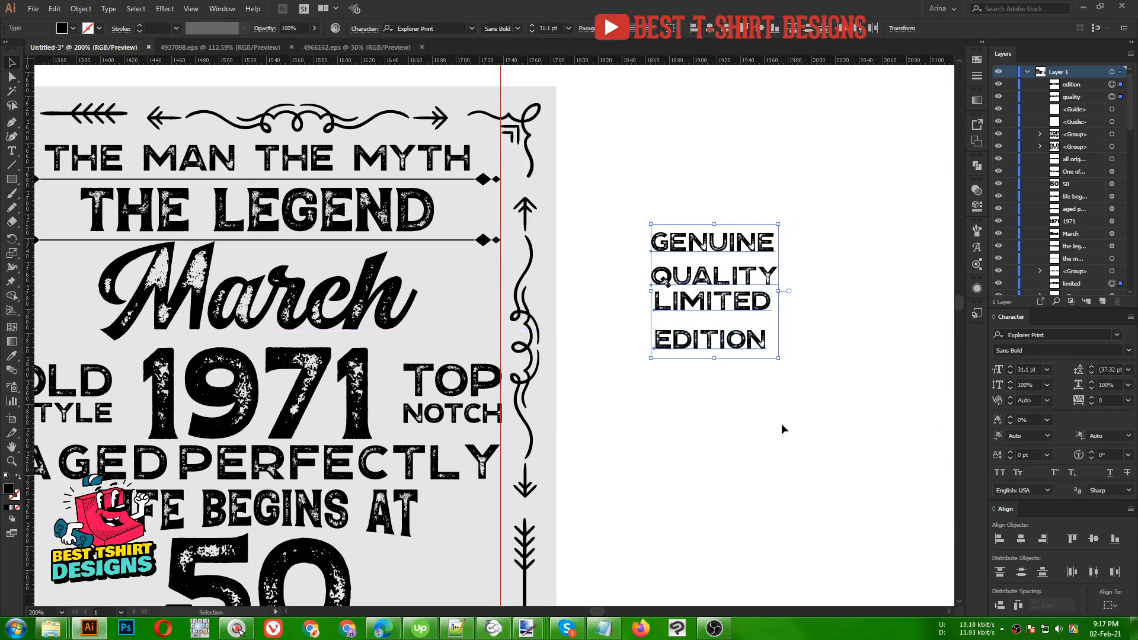
click(694, 31)
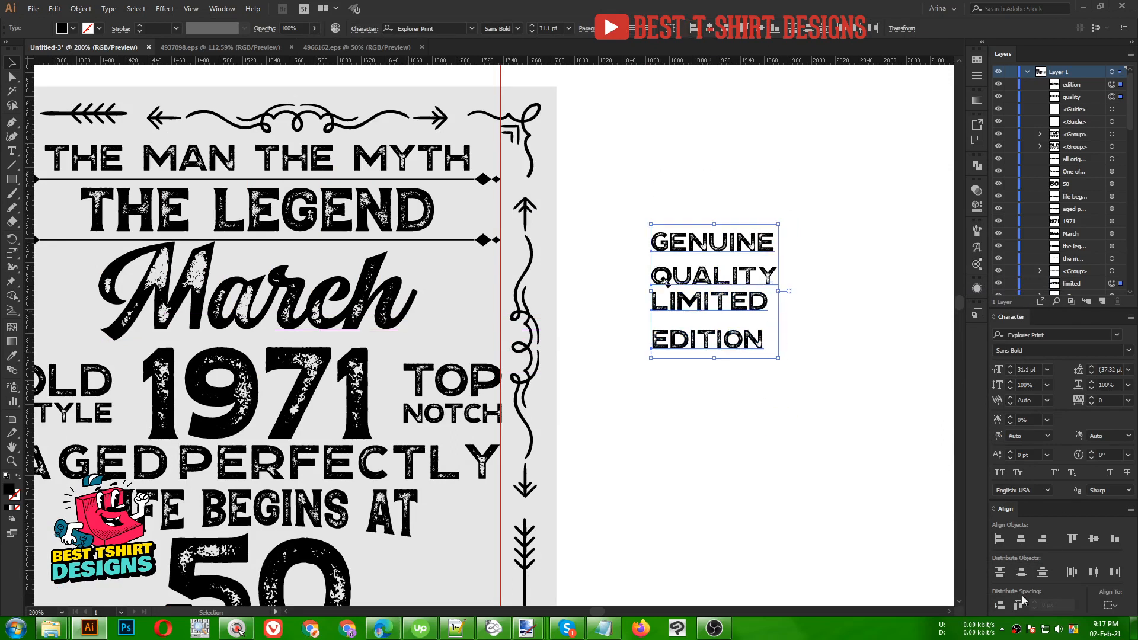
click(999, 606)
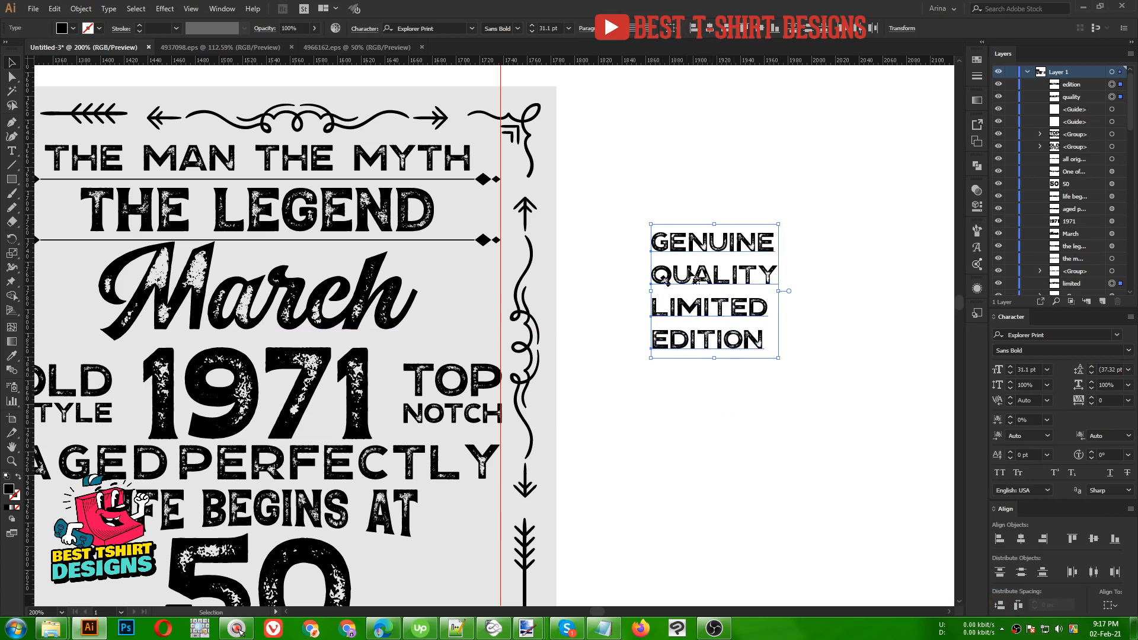
- Convert the four text lines GENUINE, QUALITY, LIMITED, EDITION to outlines
click(699, 427)
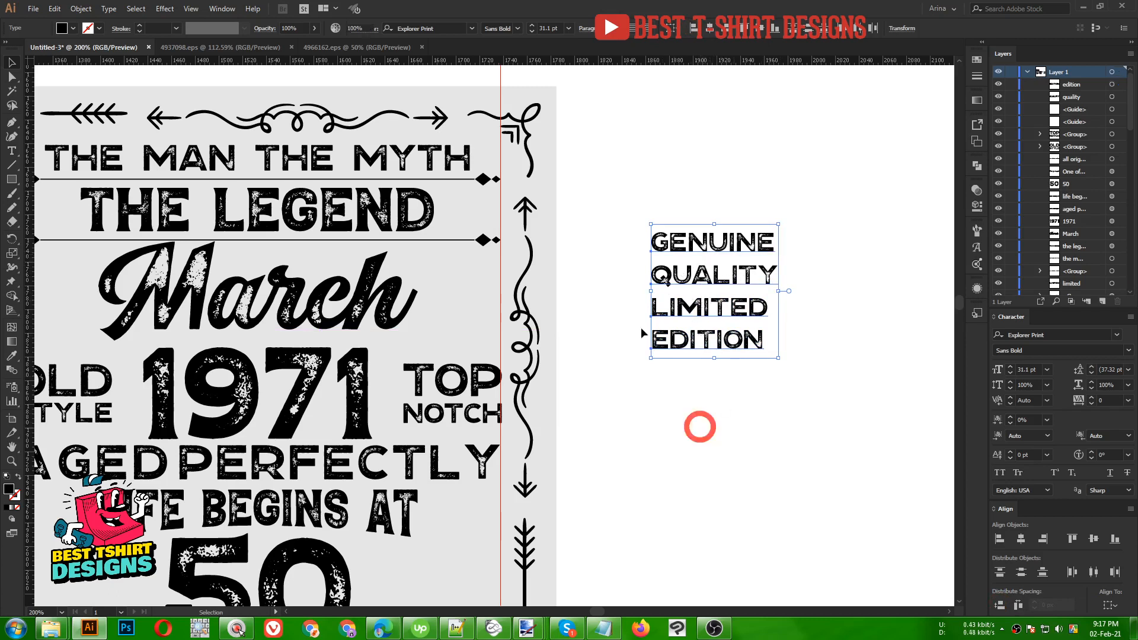
drag(637, 192, 703, 316)
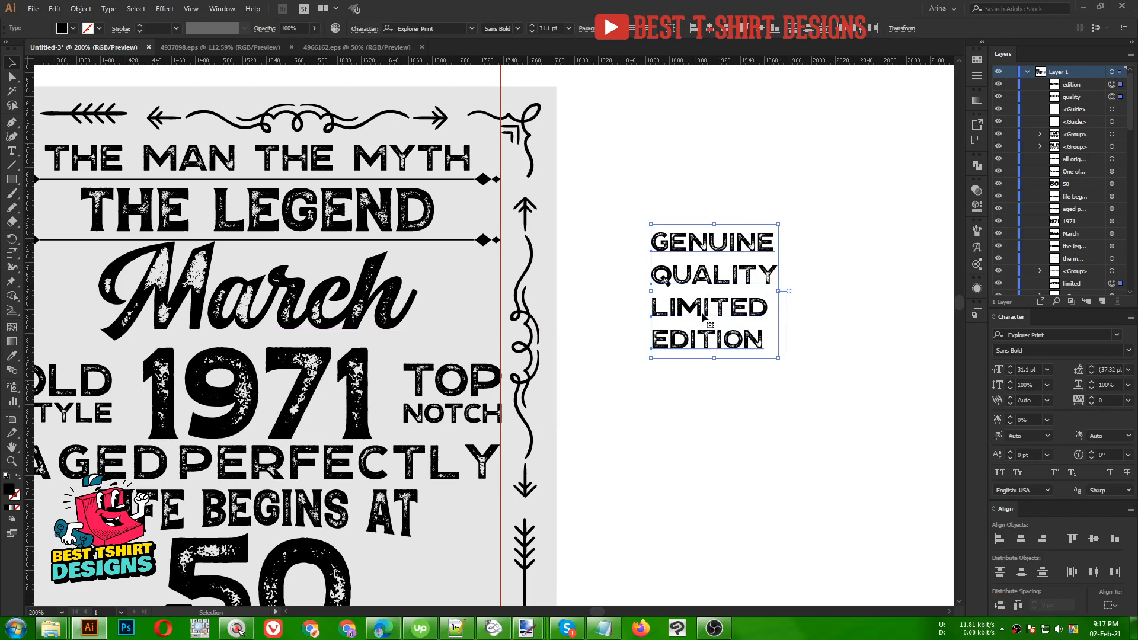
right_click(704, 315)
click(735, 396)
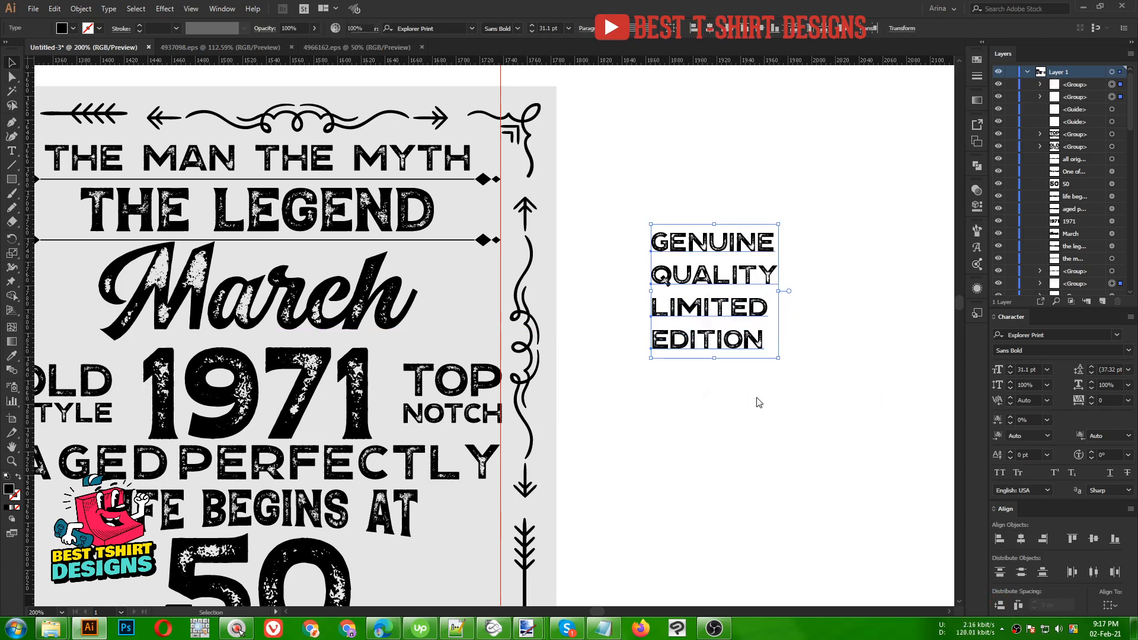
scroll(825, 244, up, 1)
drag(825, 246, 755, 241)
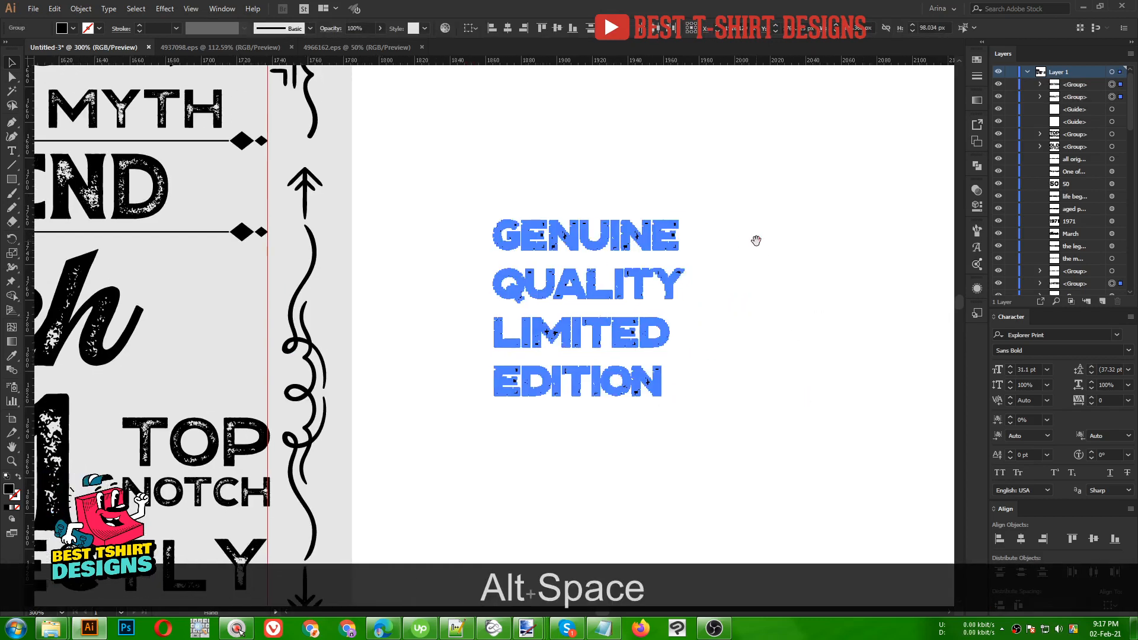
- Nudge QUALITY, LIMITED and EDITION upward to tighten the gaps between the four lines
click(684, 337)
drag(482, 386, 671, 384)
drag(696, 284, 627, 193)
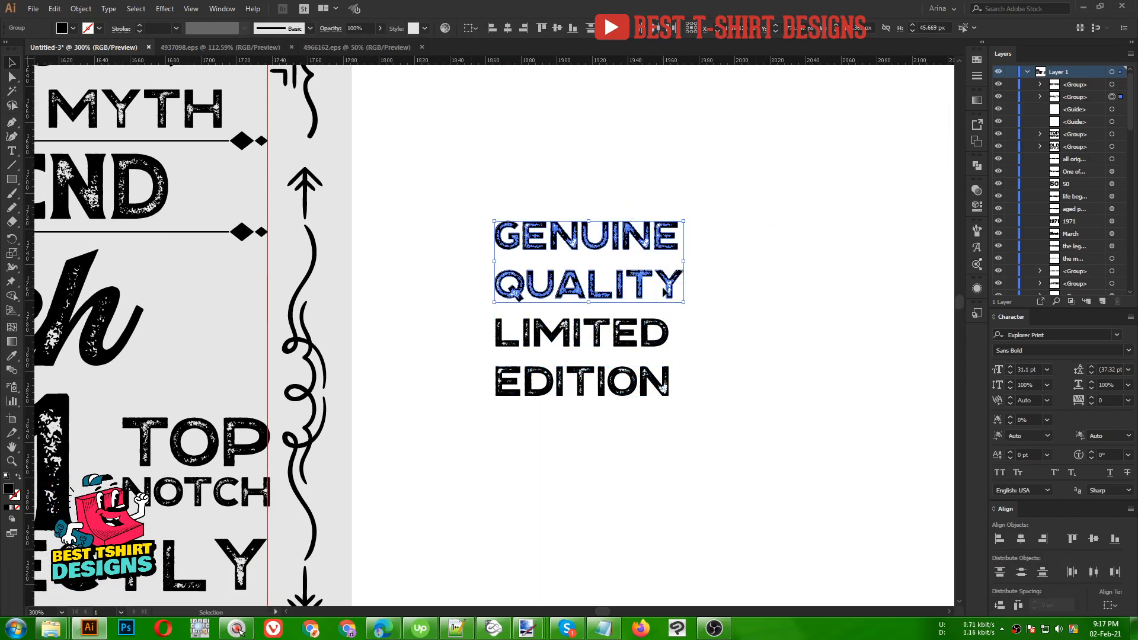
mouse_move(693, 293)
mouse_down()
mouse_move(668, 281)
mouse_move(679, 285)
mouse_up()
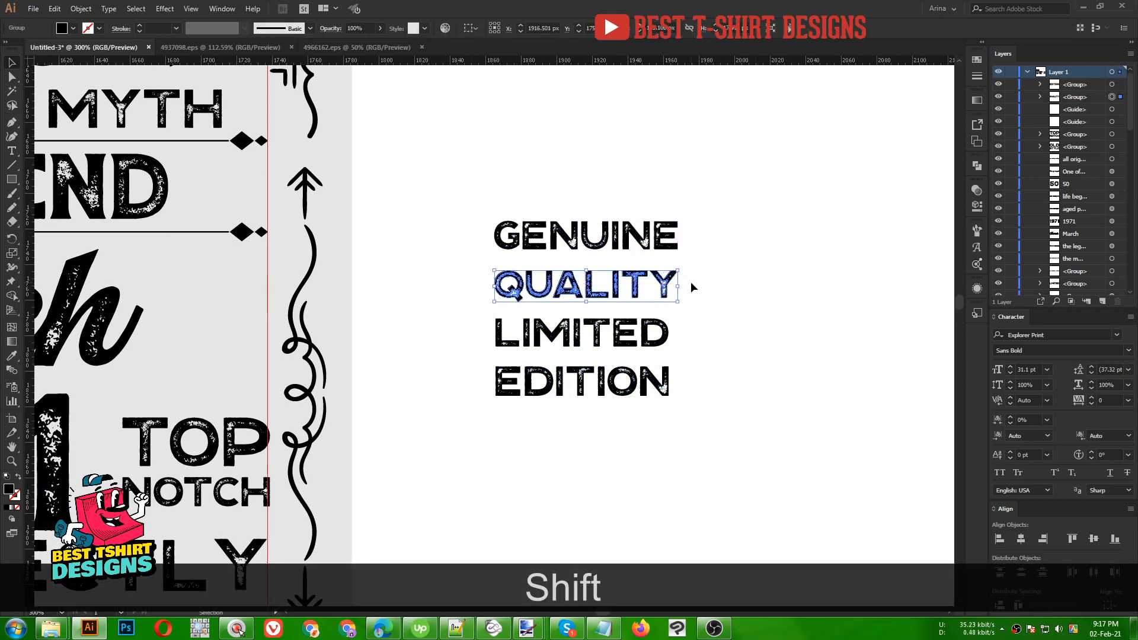
key(Up)
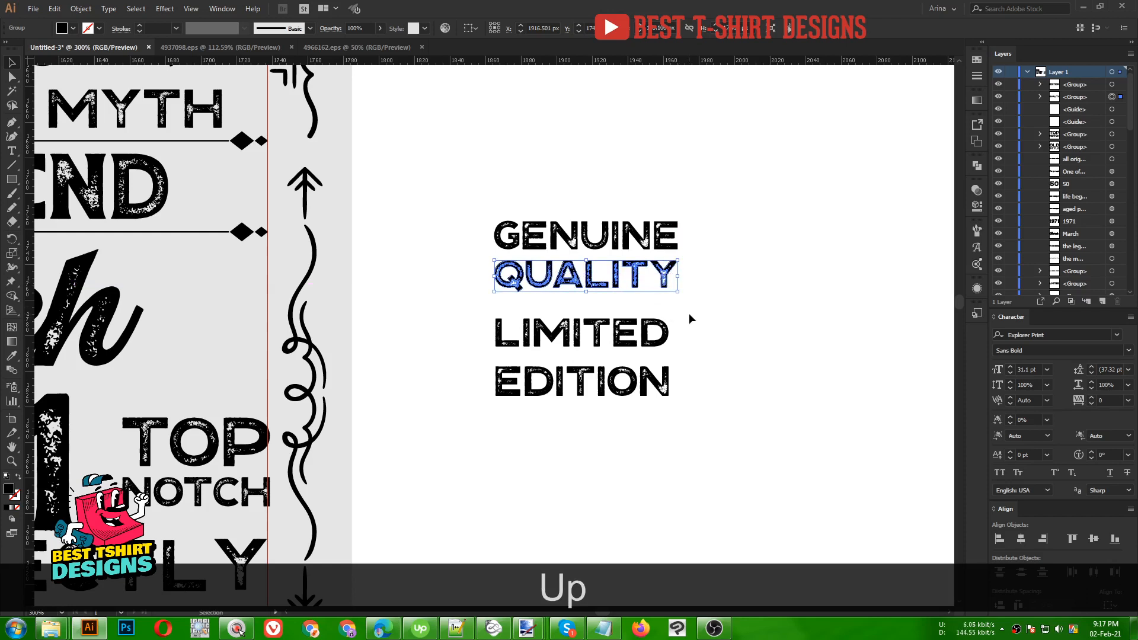
click(650, 327)
key(shift+Up)
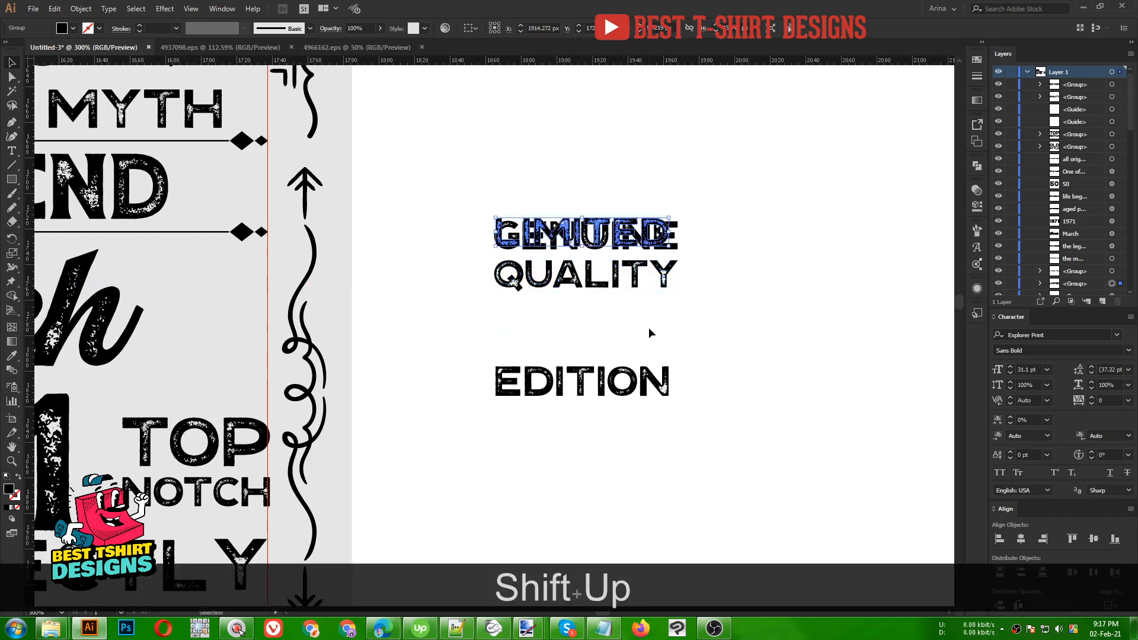
key(shift+Down)
key(Up)
key(Up)
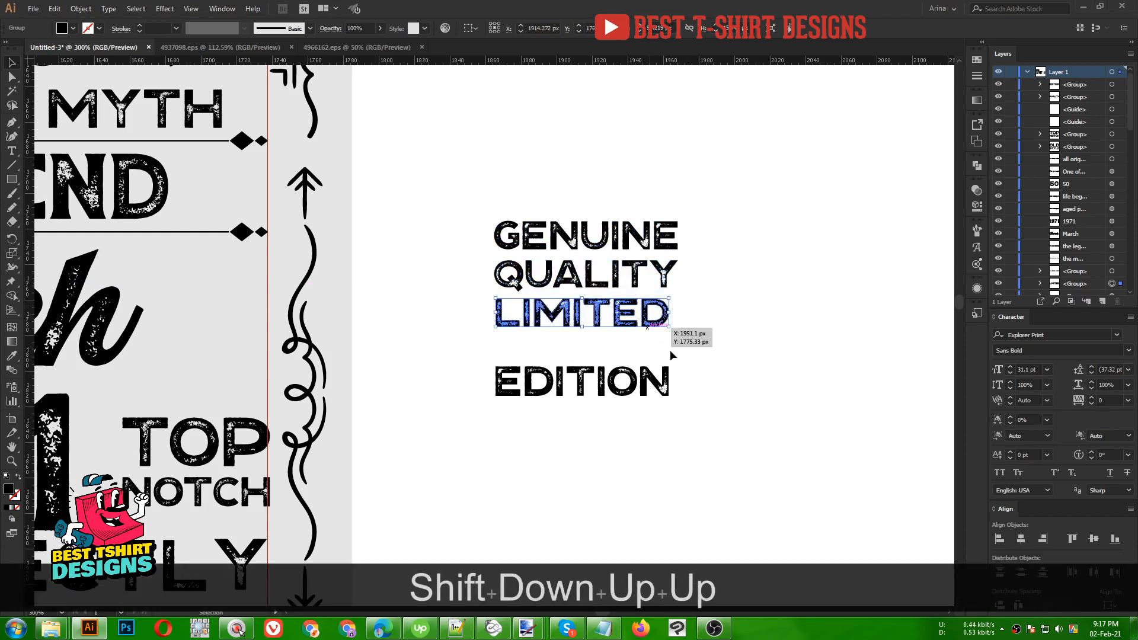
drag(624, 418, 624, 418)
key(Up)
key(Up)
key(Up)
key(Up)
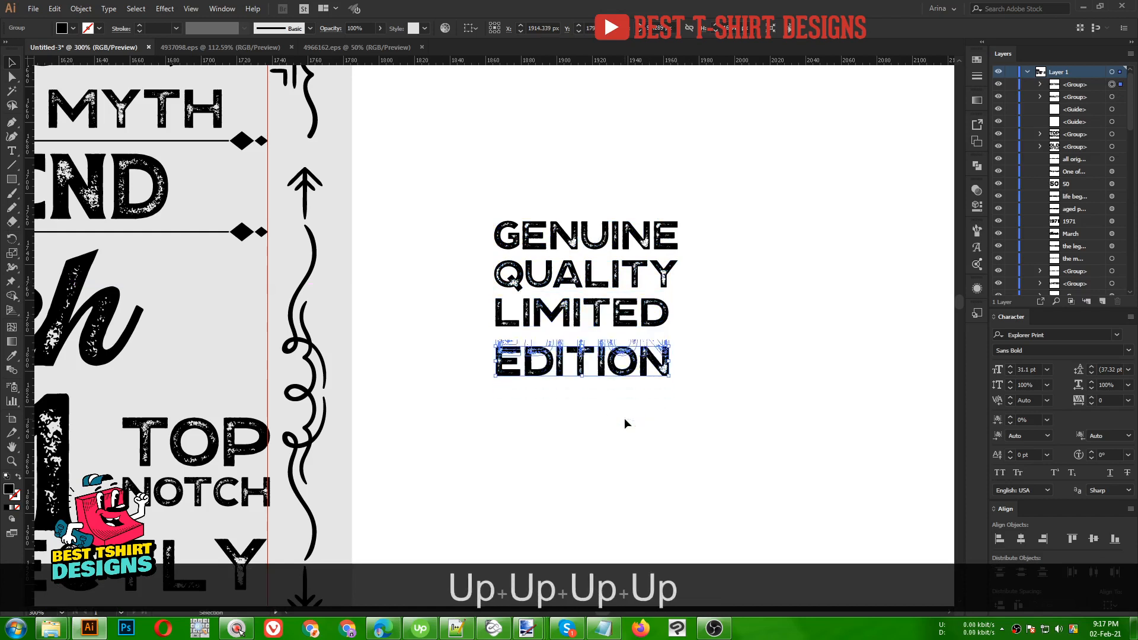
key(Down)
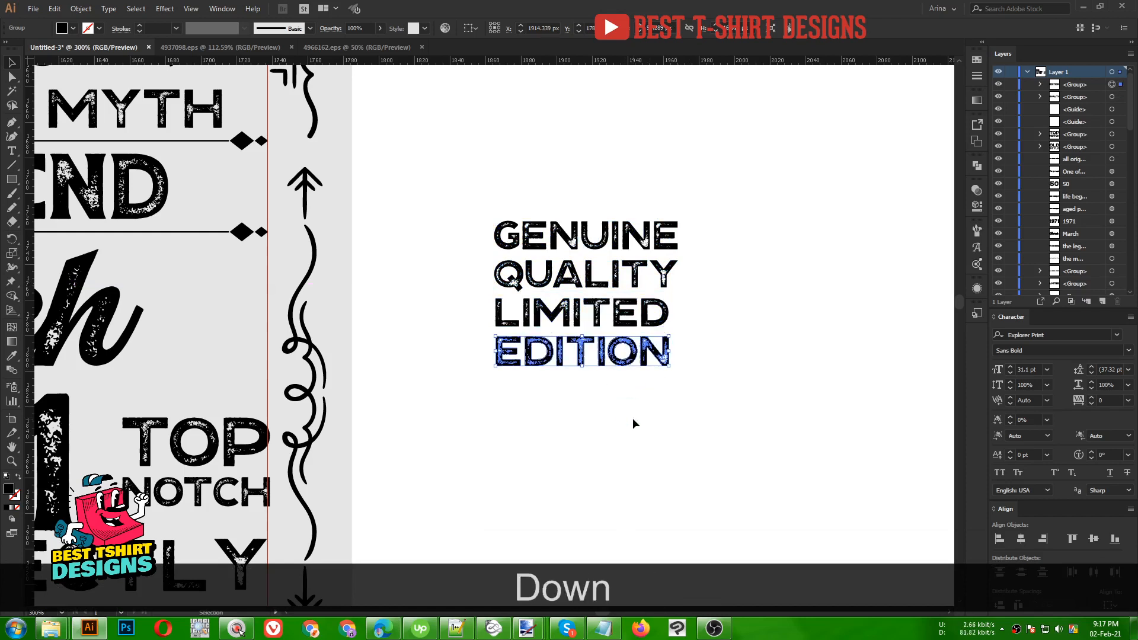
- Group LIMITED with EDITION and GENUINE with QUALITY as two separate groups
drag(633, 419, 529, 150)
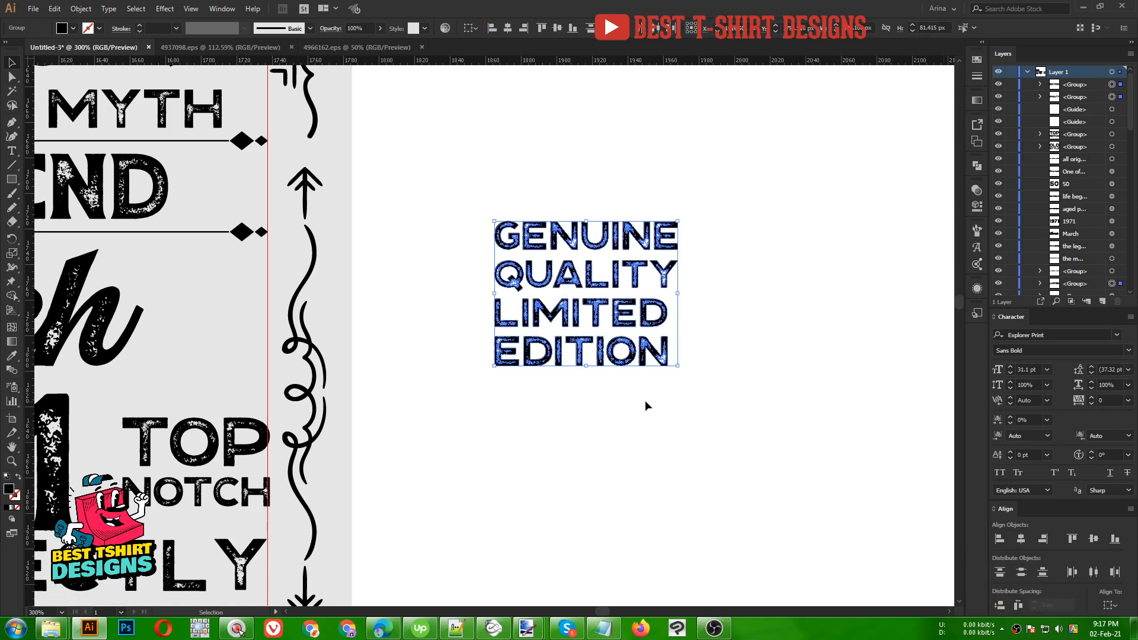
drag(443, 304, 719, 407)
key(ctrl+g)
drag(462, 195, 630, 281)
key(ctrl+g)
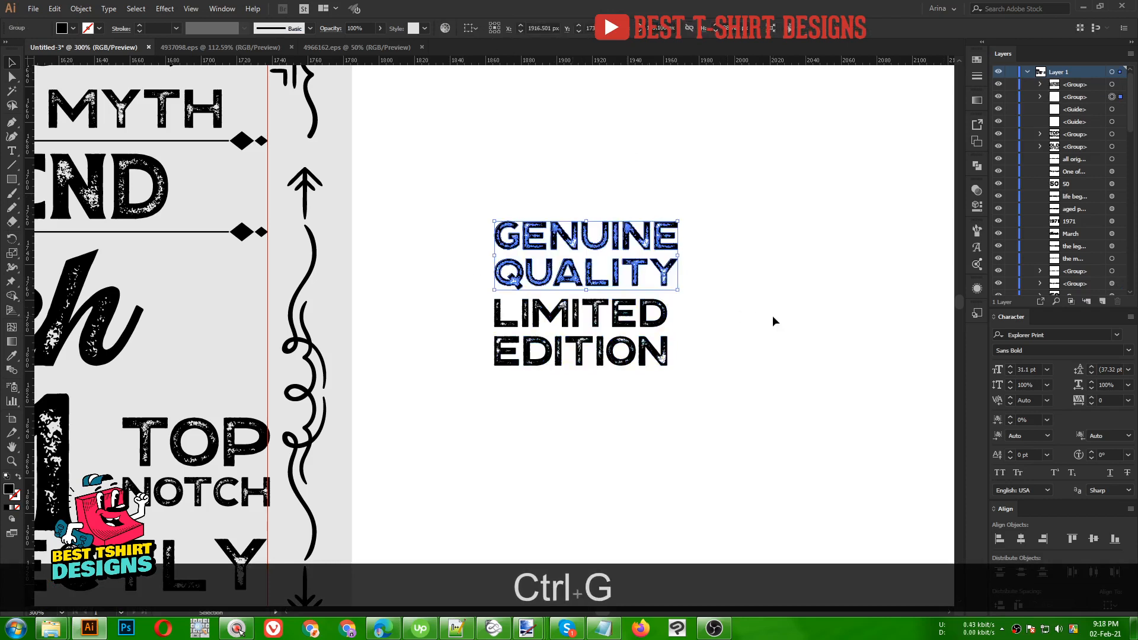
- Place GENUINE QUALITY left and LIMITED EDITION right of the 50, aligned on one line
alt+scroll(787, 315, down, 2)
scroll(815, 321, down, 2)
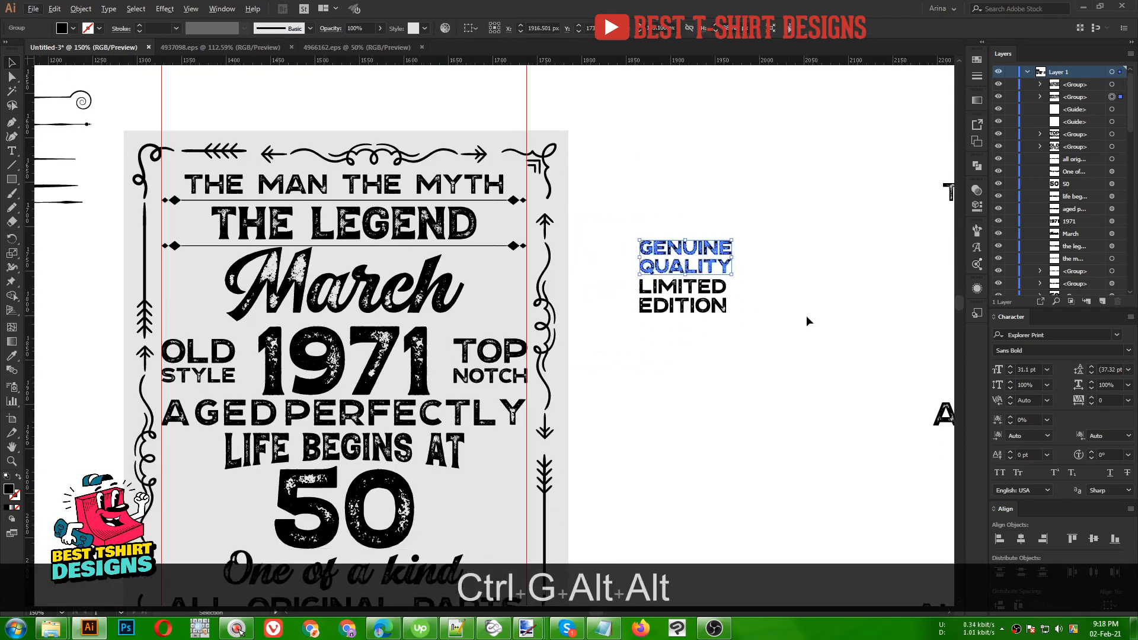
scroll(651, 406, down, 2)
key(space)
drag(682, 379, 734, 320)
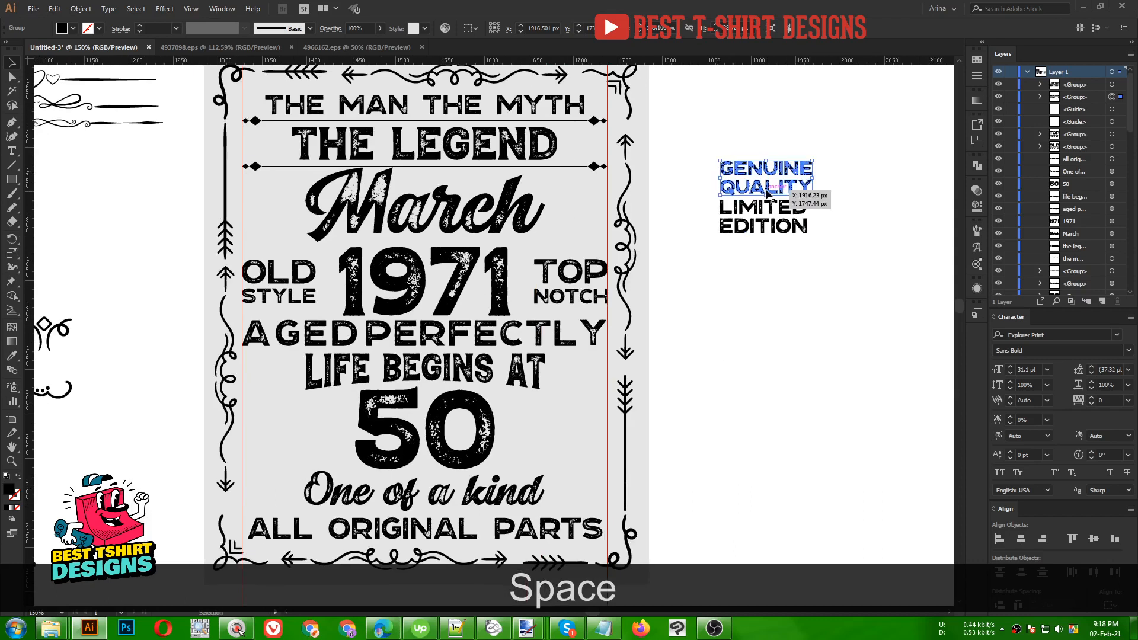
drag(783, 183, 300, 443)
drag(736, 233, 536, 434)
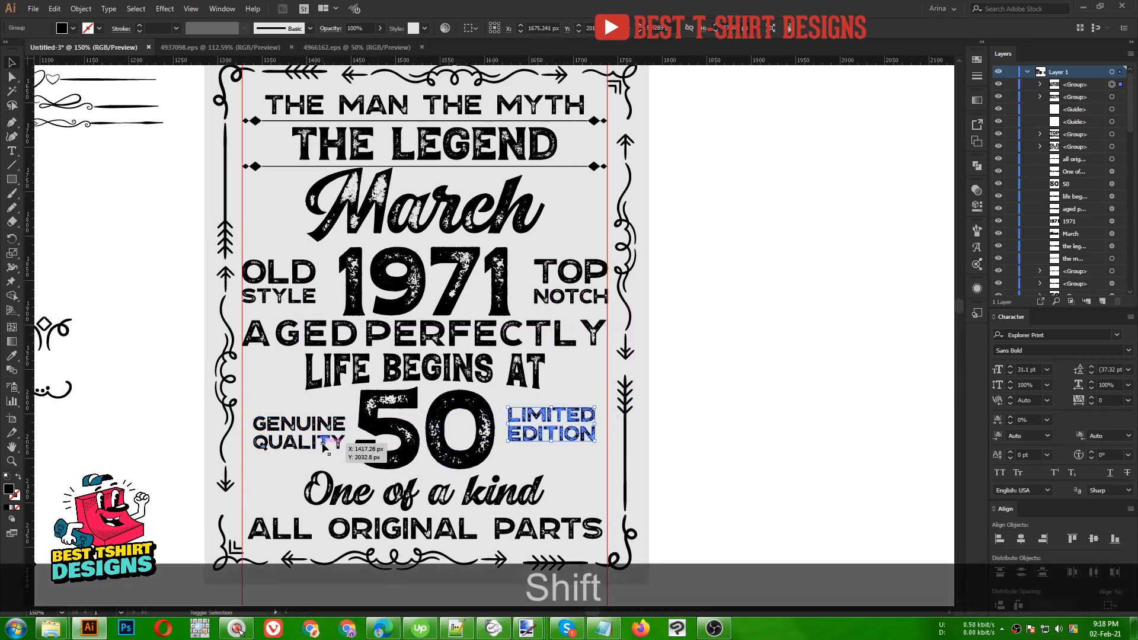
shift+click(300, 433)
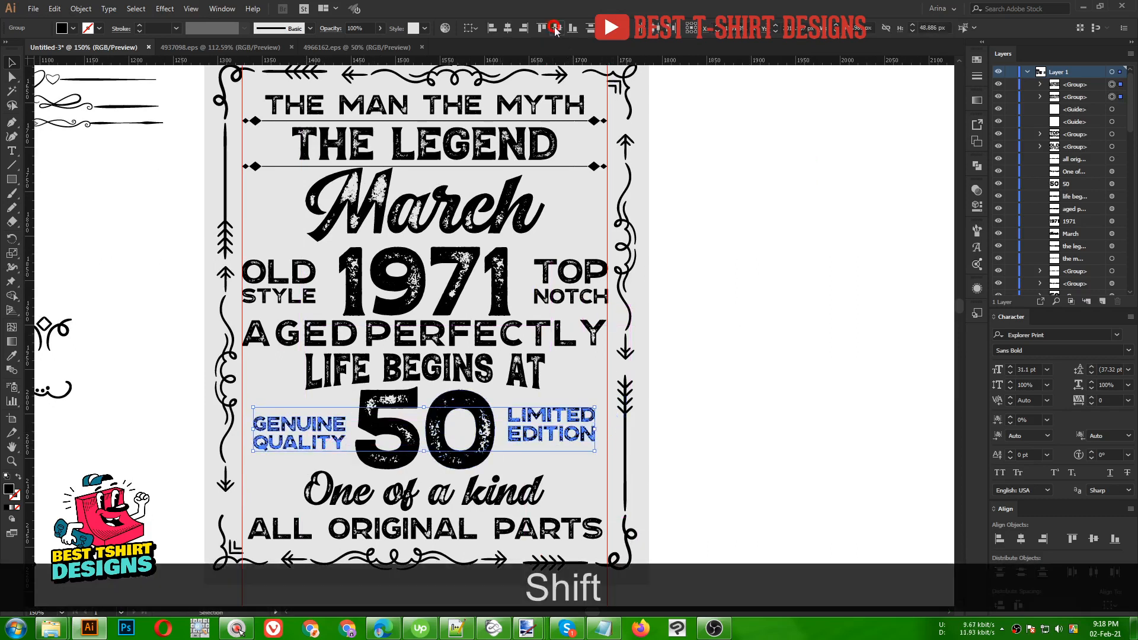
click(558, 28)
- Nudge LIMITED EDITION right and GENUINE QUALITY left until they meet the guides
scroll(307, 426, up, 1)
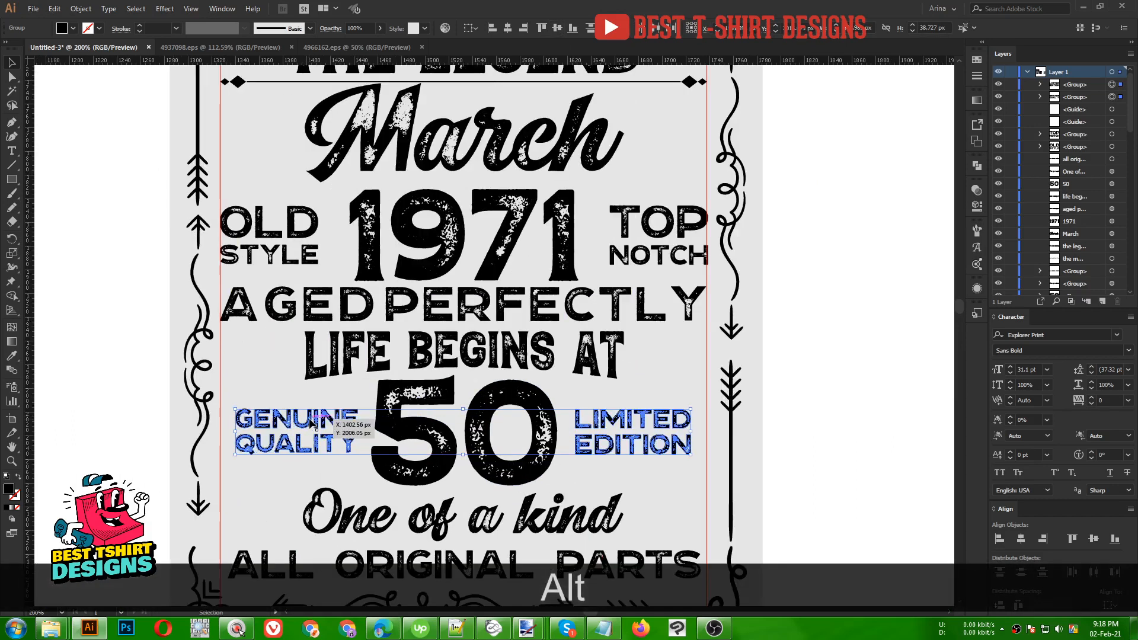
drag(361, 358, 381, 263)
click(687, 390)
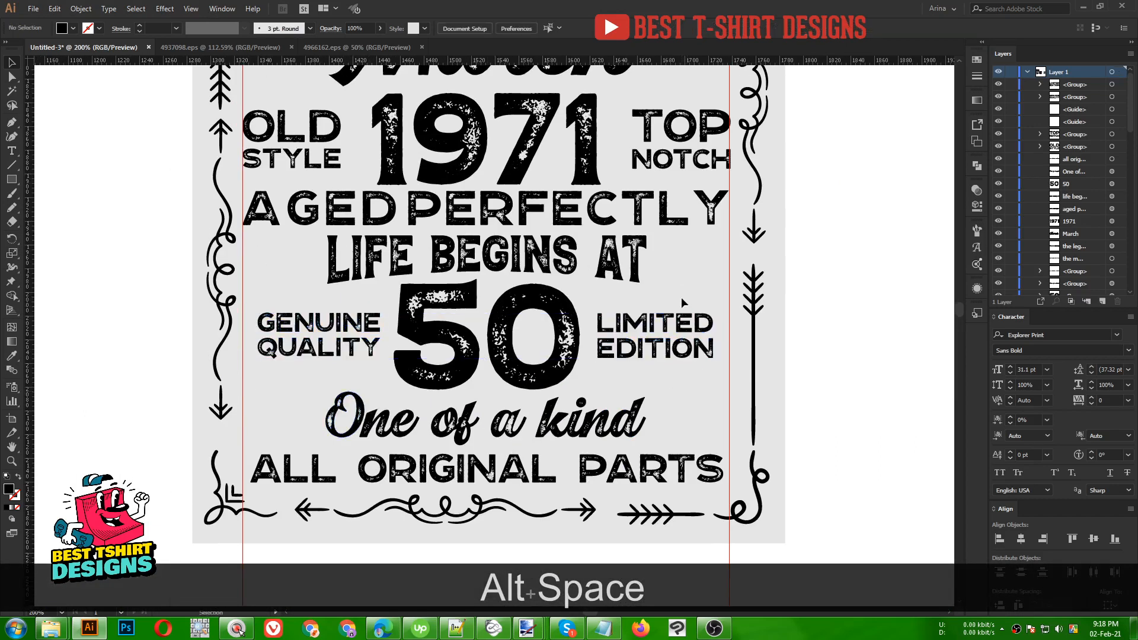
drag(682, 301, 698, 380)
key(Right)
key(Right)
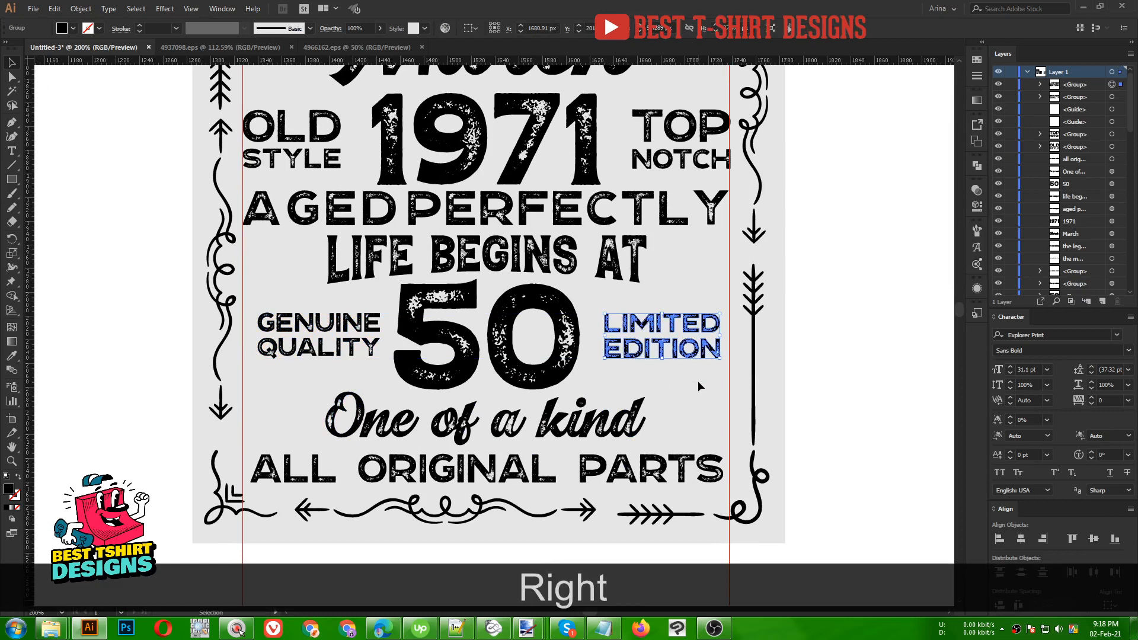
key(Right)
key(Right)
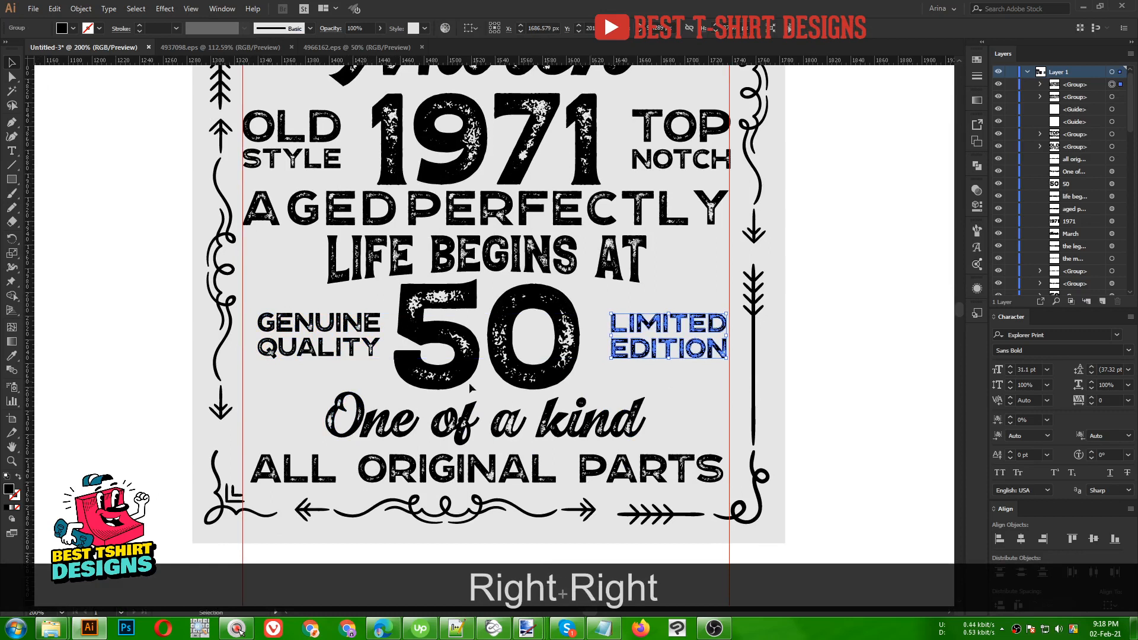
click(289, 315)
key(Left)
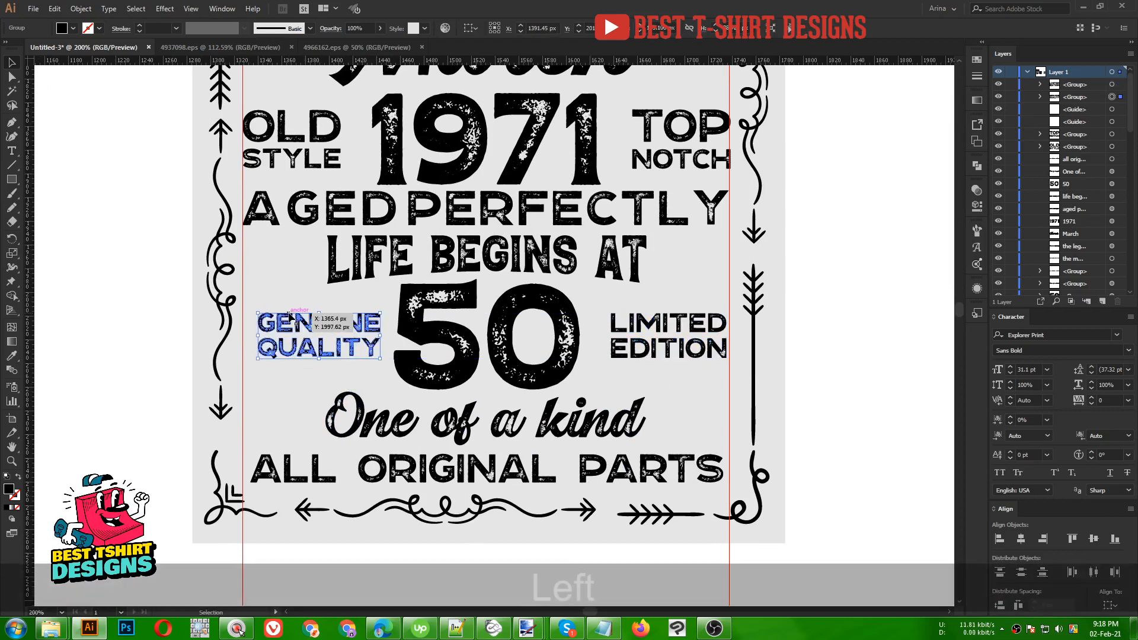
key(Left)
click(296, 385)
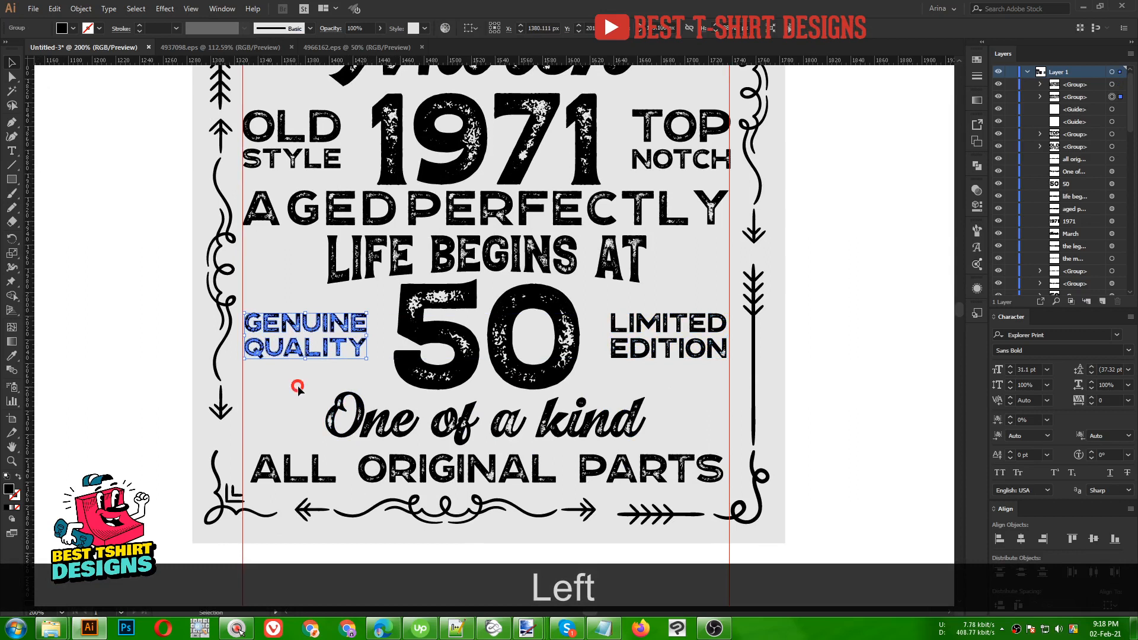
- Enlarge the 50 group slightly, keeping its proportions
click(492, 384)
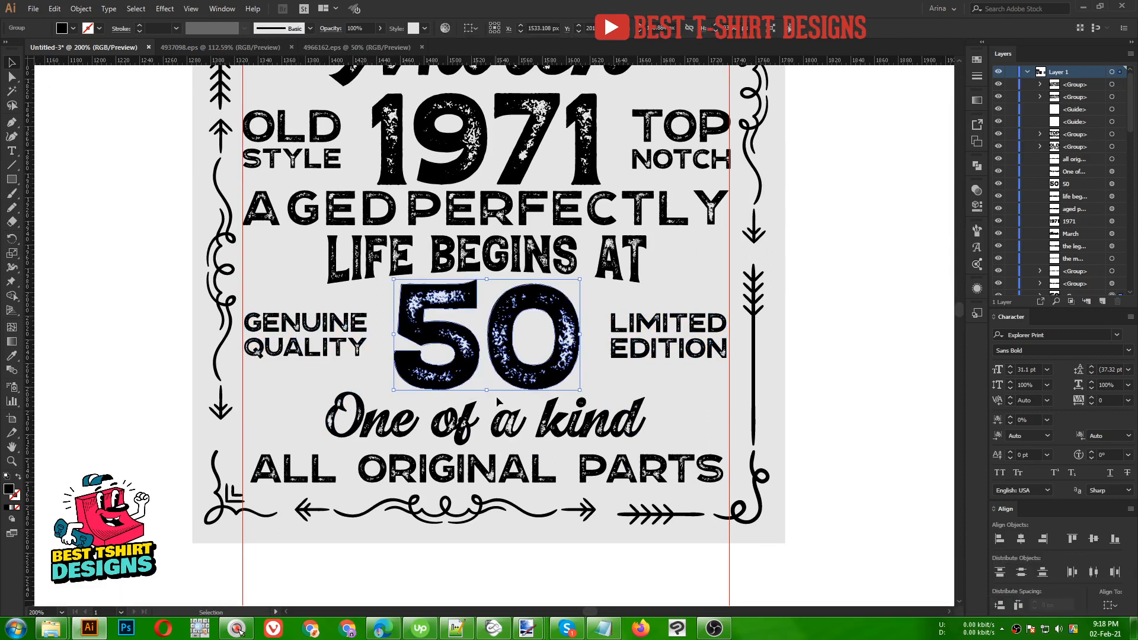
key(shift)
drag(487, 393, 487, 398)
click(650, 389)
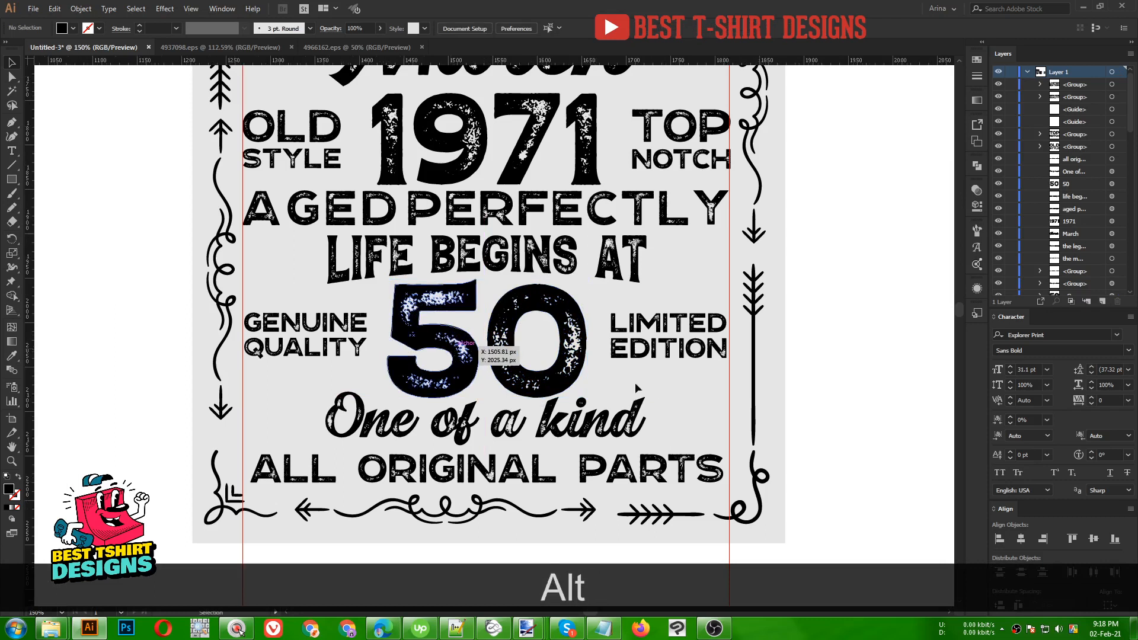
- Copy the swirl ornament from the pasteboard to beside One of a kind
scroll(639, 380, down, 1)
scroll(639, 379, up, 4)
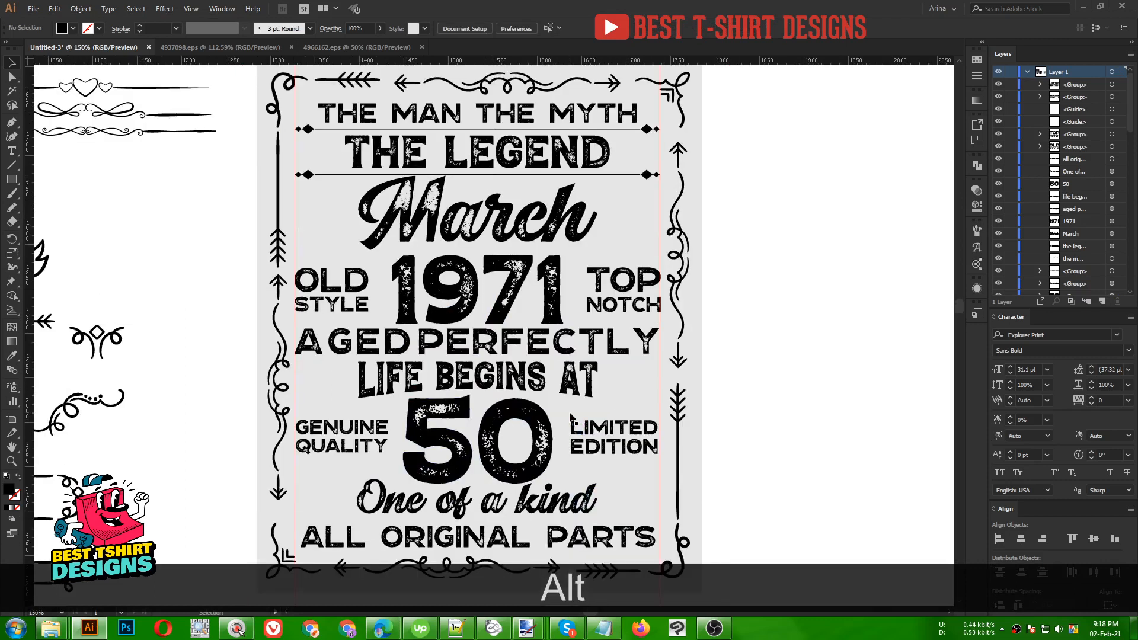
scroll(617, 392, down, 1)
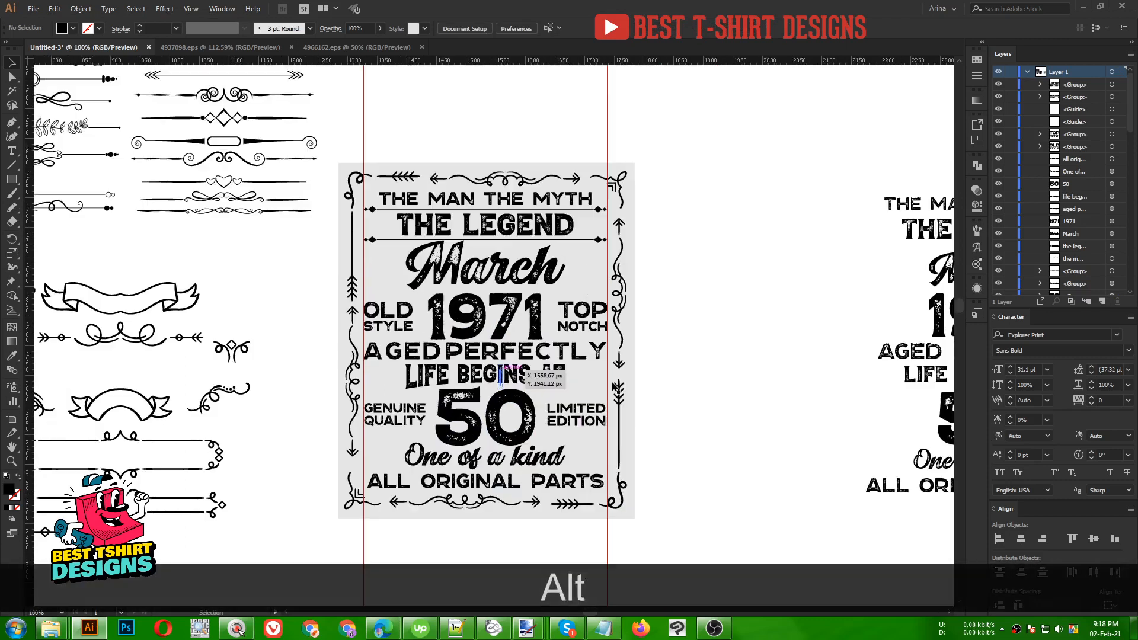
drag(751, 382, 757, 345)
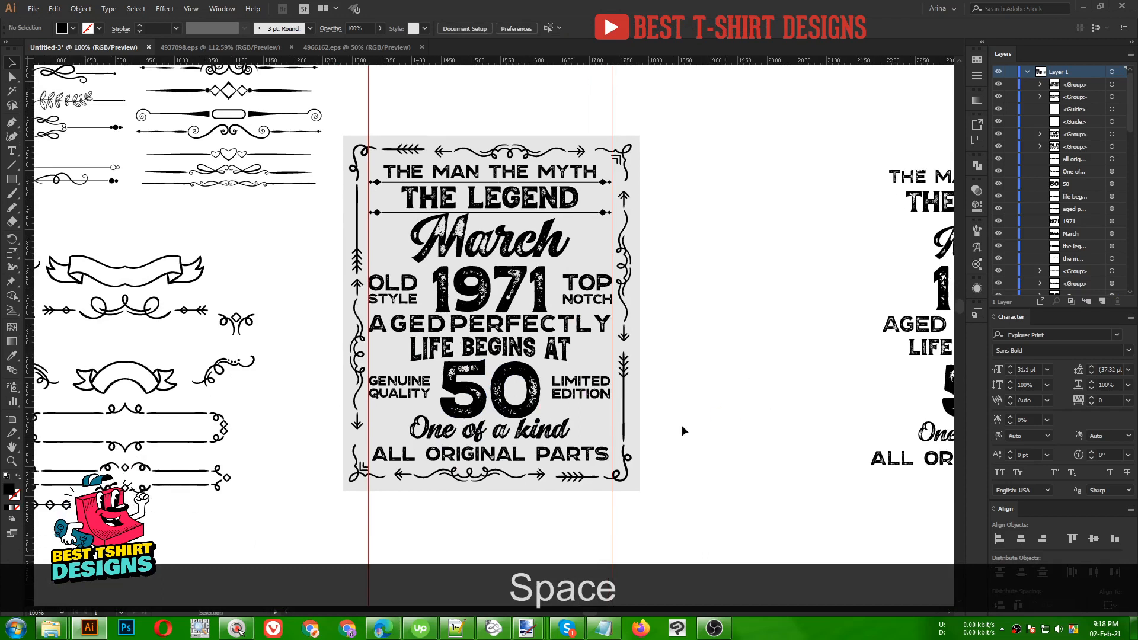
drag(448, 431, 496, 410)
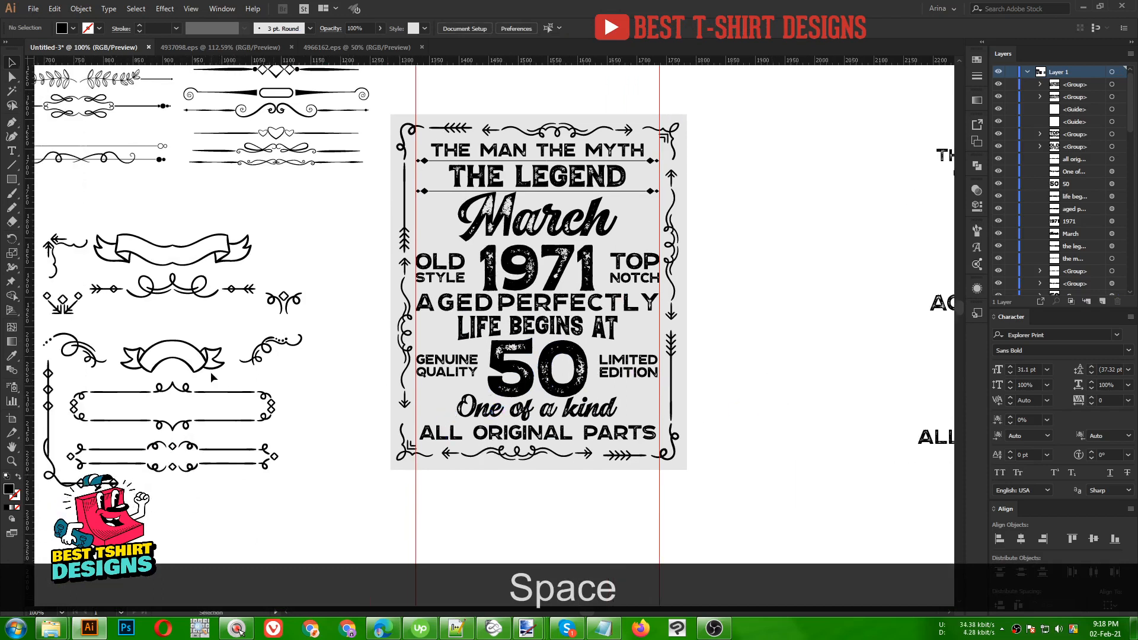
click(258, 354)
drag(265, 350, 445, 398)
drag(444, 398, 445, 395)
- Scale the swirl copy down, delete it, then undo the deletion
alt+scroll(447, 392, up, 2)
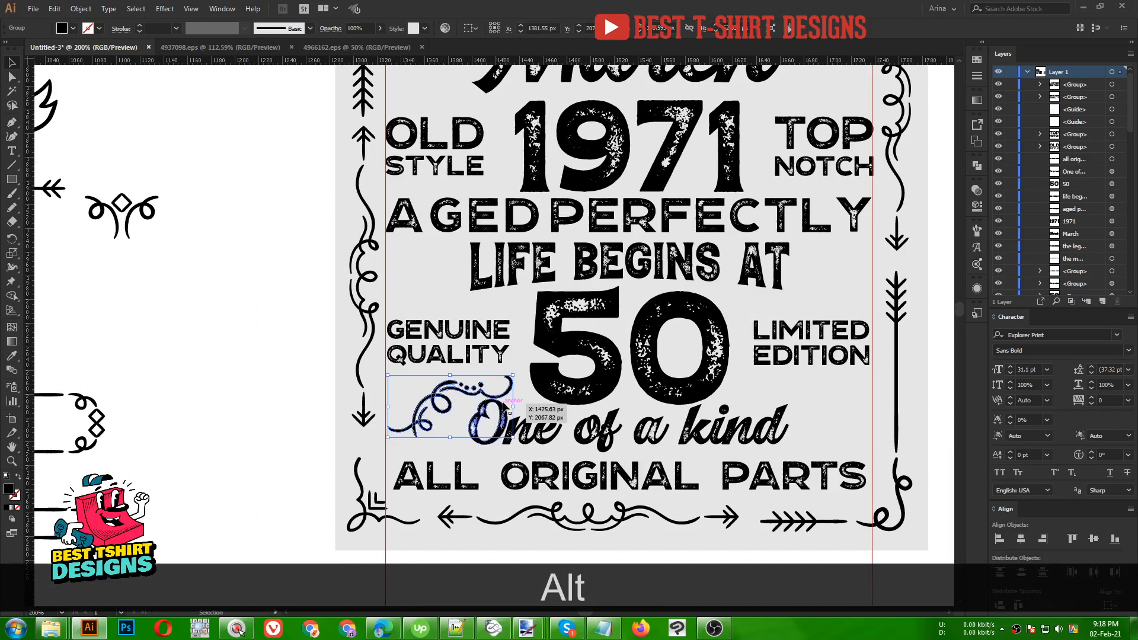
drag(513, 408, 454, 402)
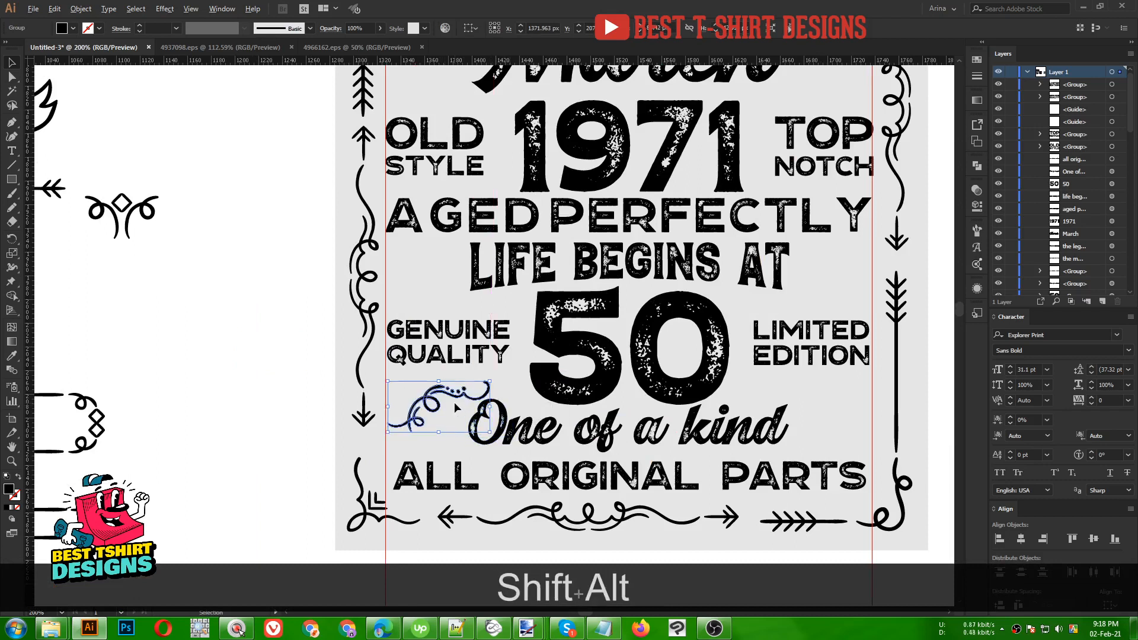
alt+scroll(454, 402, down, 1)
key(Delete)
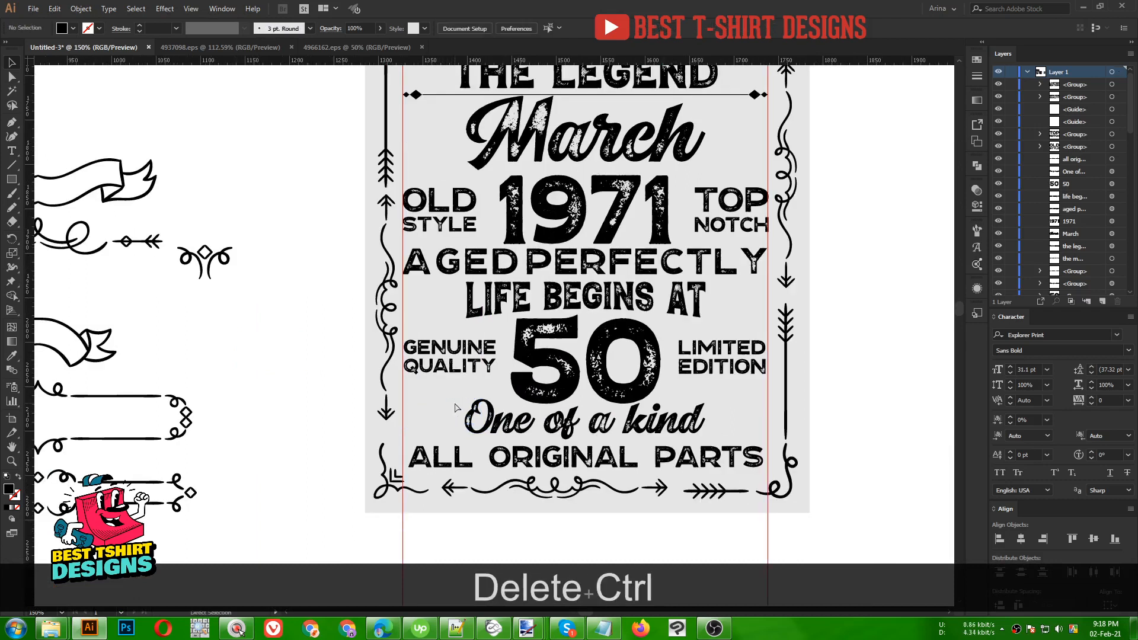
key(ctrl+z)
- Swap the swirl for a smaller copy of the curl-and-diamond ornament left of One of a kind
drag(445, 396, 250, 354)
drag(212, 270, 425, 480)
scroll(442, 409, up, 3)
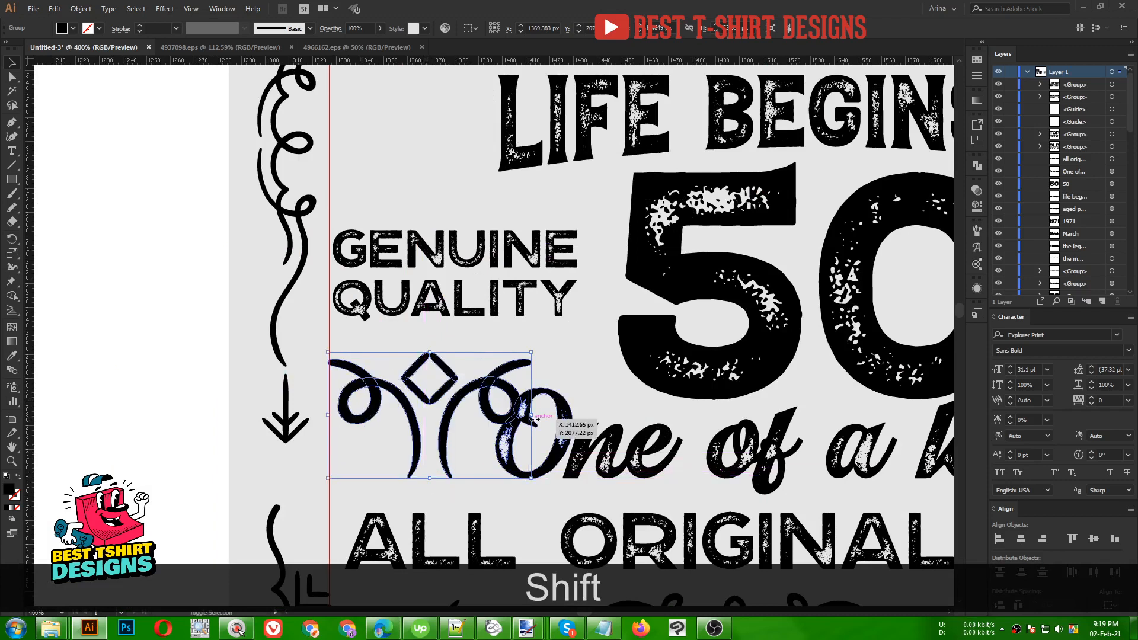
drag(534, 417, 504, 415)
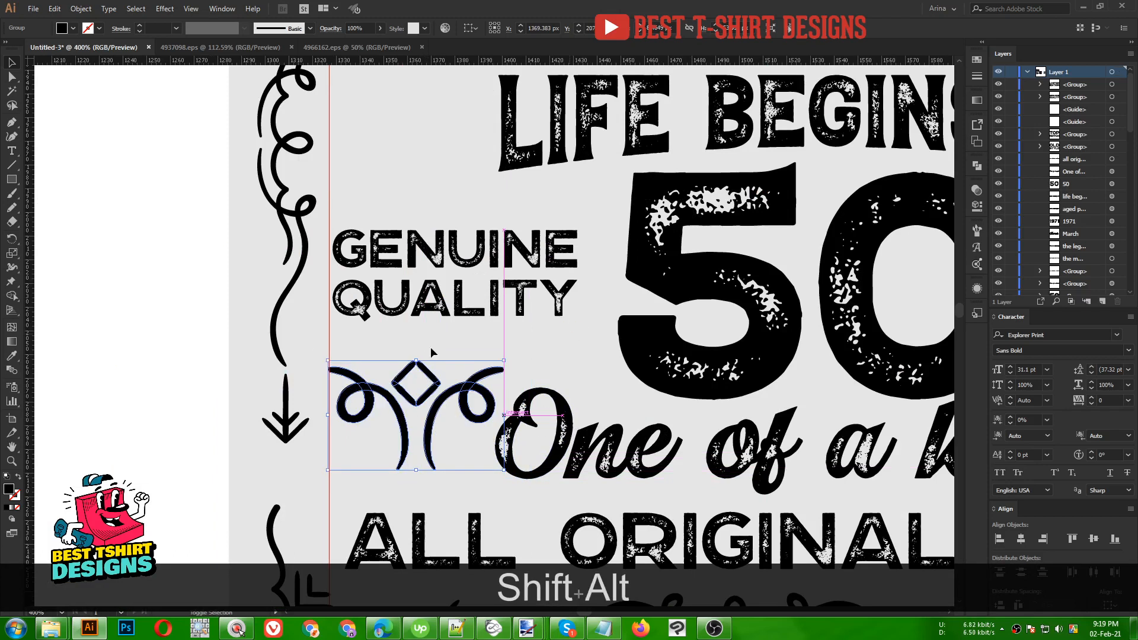
- Duplicate the ornament to the right end of One of a kind, aligning both vertical centres
scroll(273, 343, down, 3)
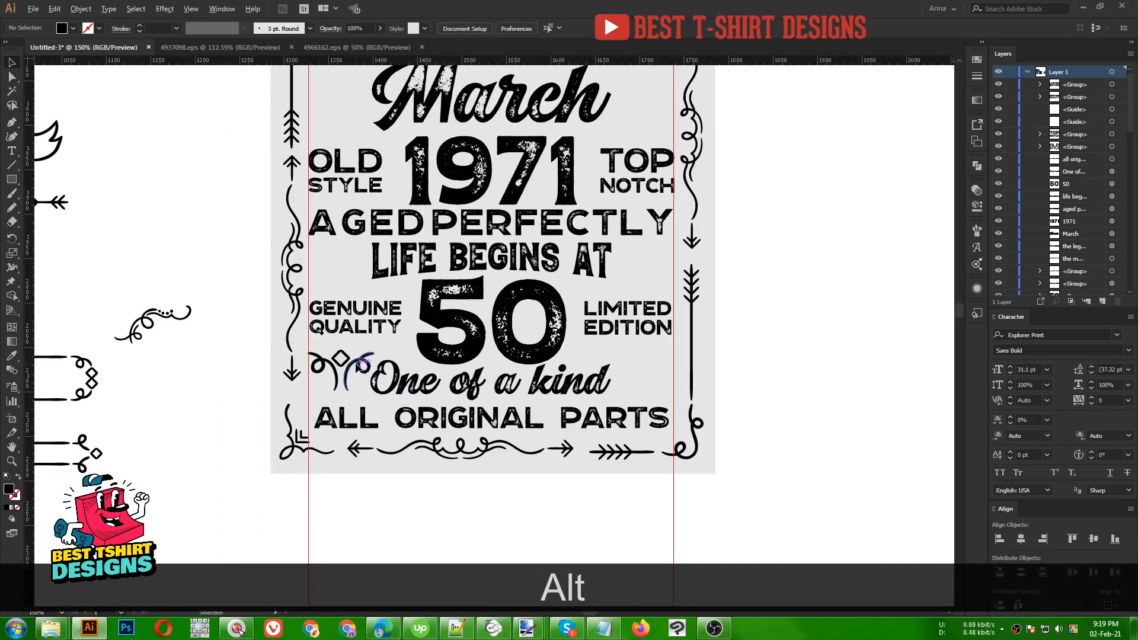
drag(363, 365, 675, 372)
shift+click(350, 365)
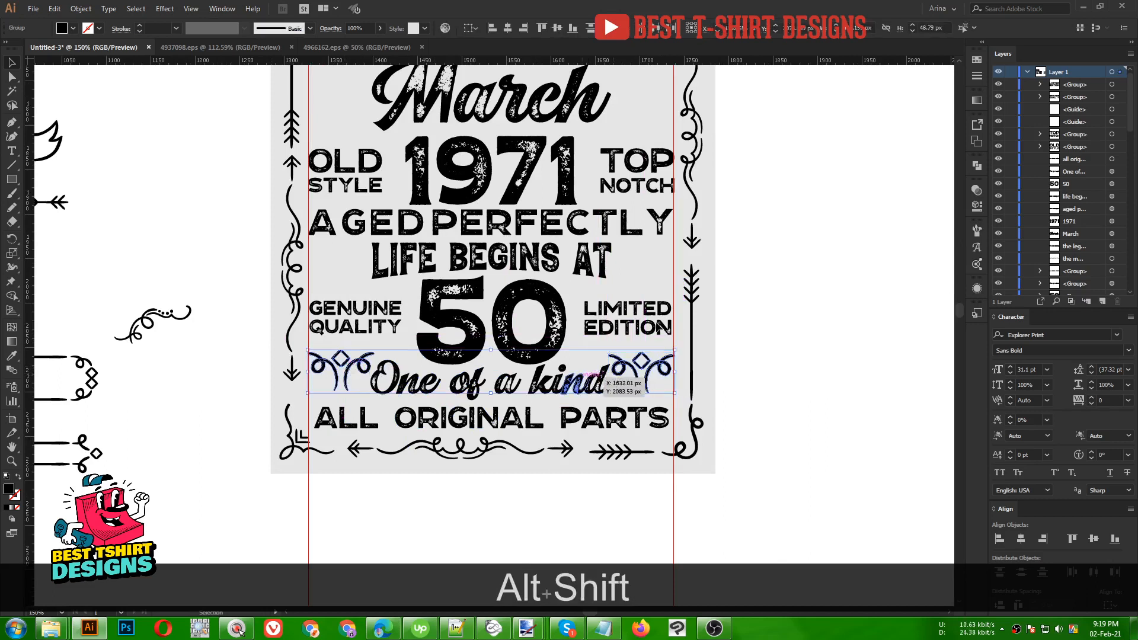
click(559, 28)
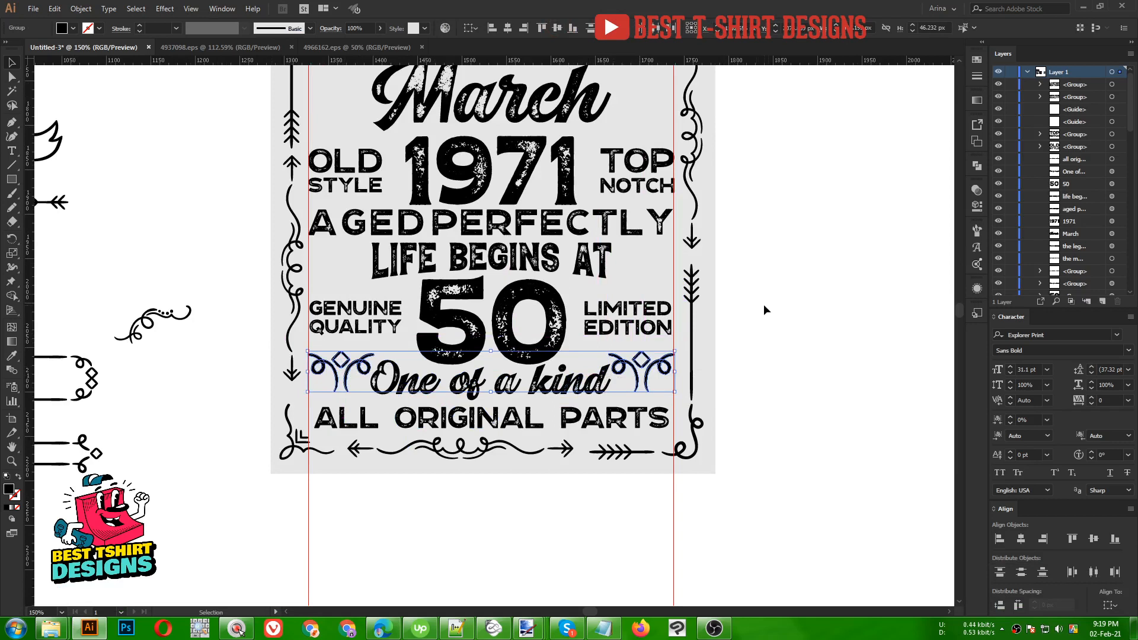
- Narrow One of a kind evenly so it fits between the two ornaments
click(604, 377)
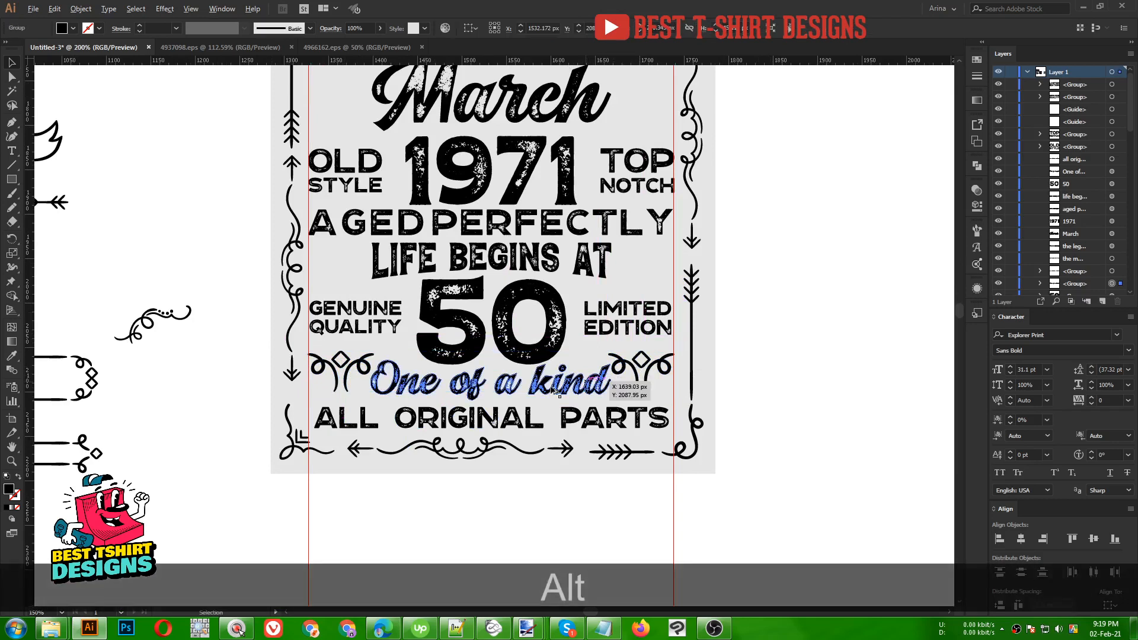
scroll(640, 399, up, 1)
drag(630, 378, 654, 393)
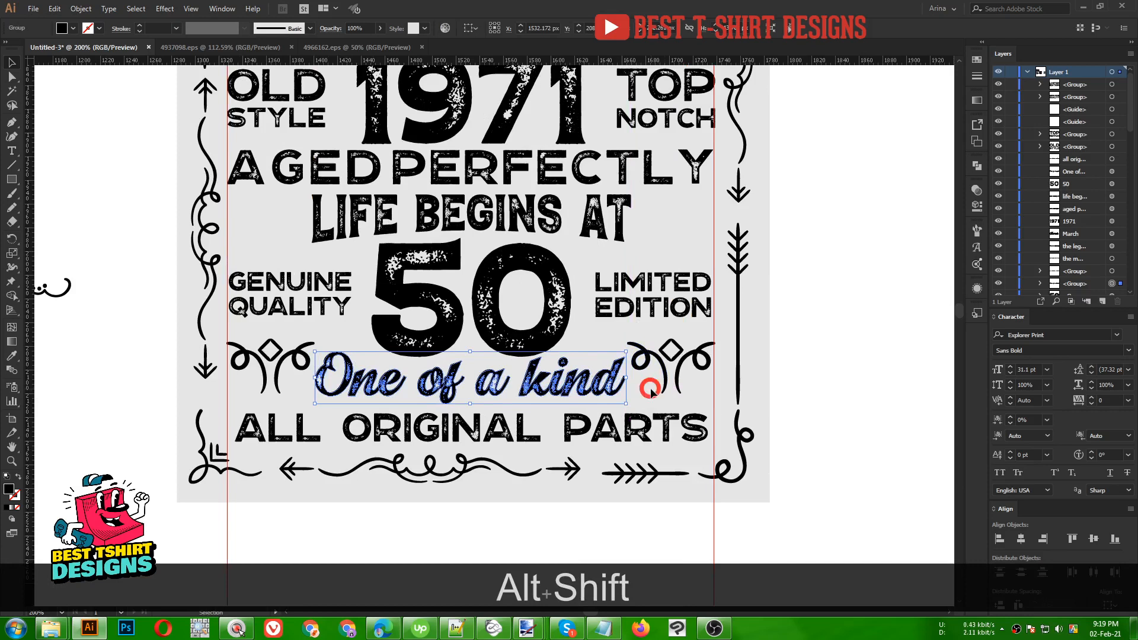
click(651, 391)
scroll(593, 368, down, 1)
- Move the ribbon banner to a new spot among the spare ornaments on the pasteboard
scroll(610, 439, down, 1)
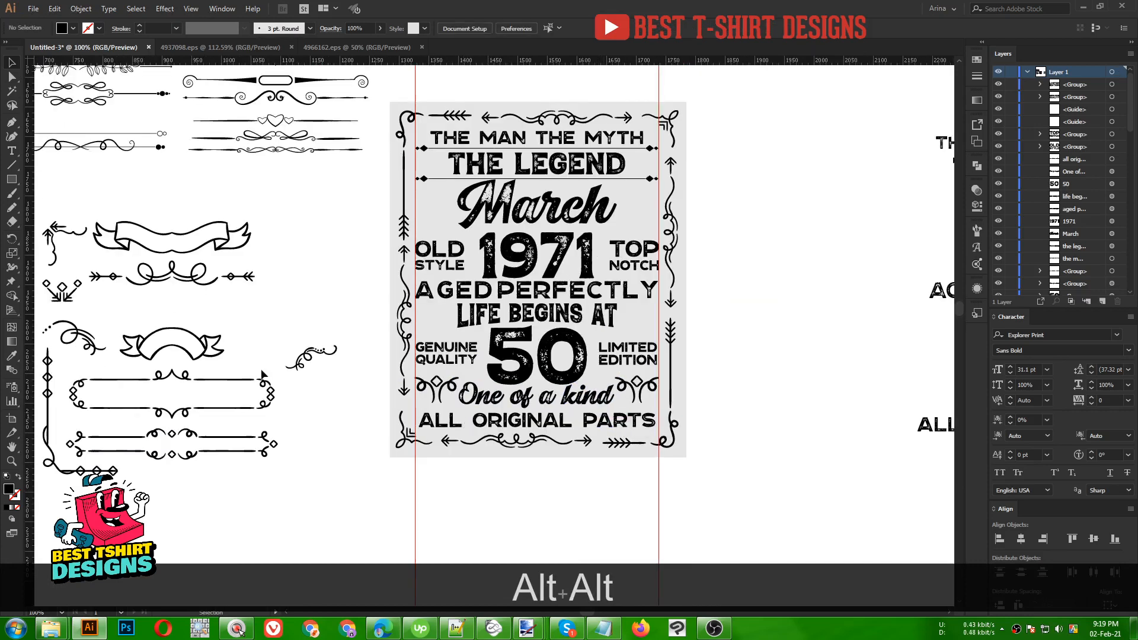
key(space)
drag(281, 386, 308, 413)
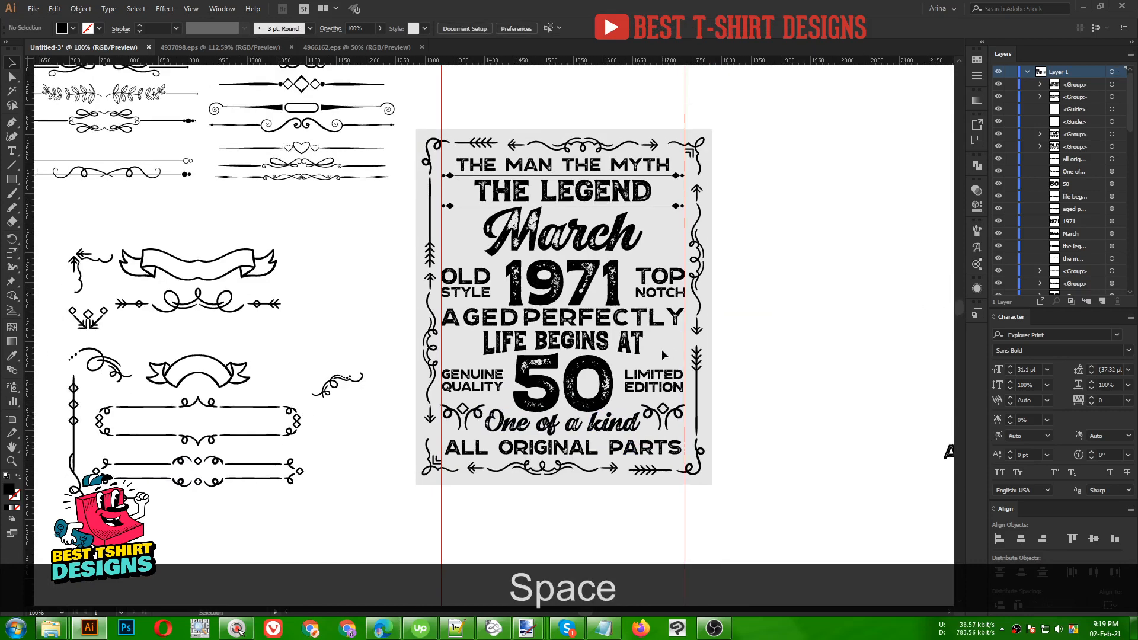
drag(240, 371, 660, 356)
drag(263, 359, 219, 356)
- Alt-drag a duplicate of the looped arrow divider beside the original
click(319, 321)
scroll(450, 332, up, 1)
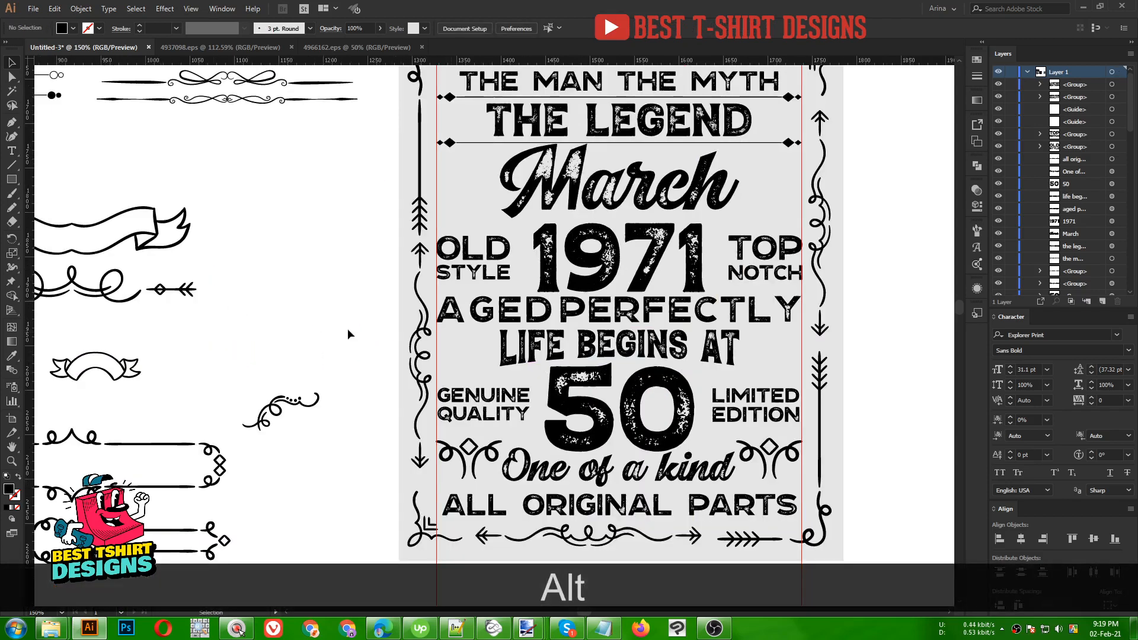
drag(178, 290, 313, 329)
- Cut the small arrow out of the divider copy and paste it in front as its own group
double_click(272, 302)
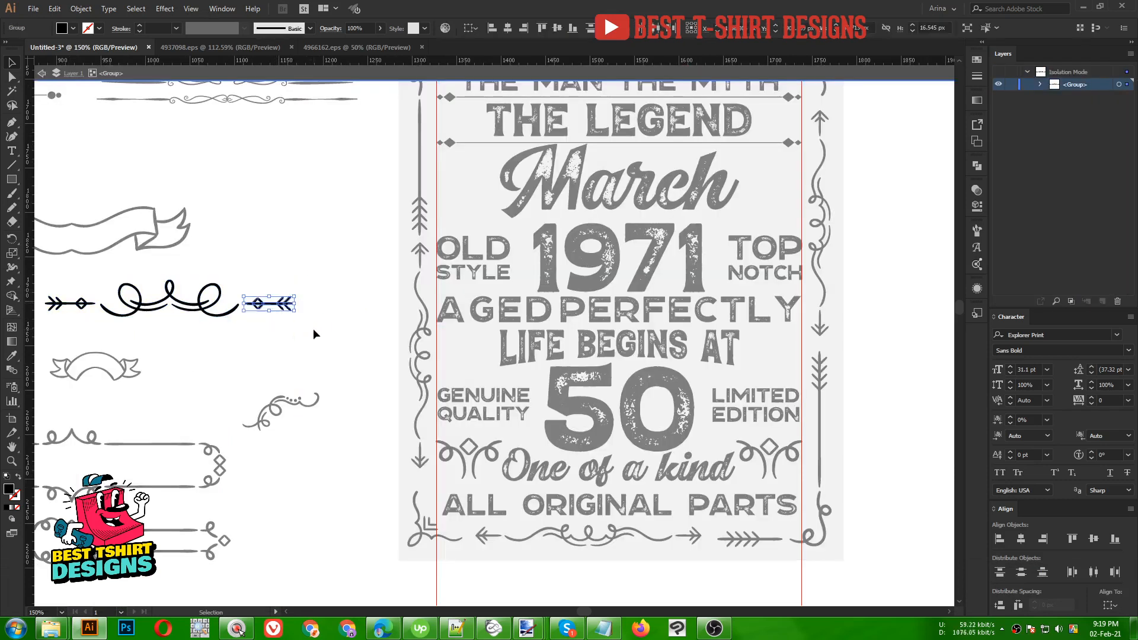
key(ctrl+x)
double_click(313, 328)
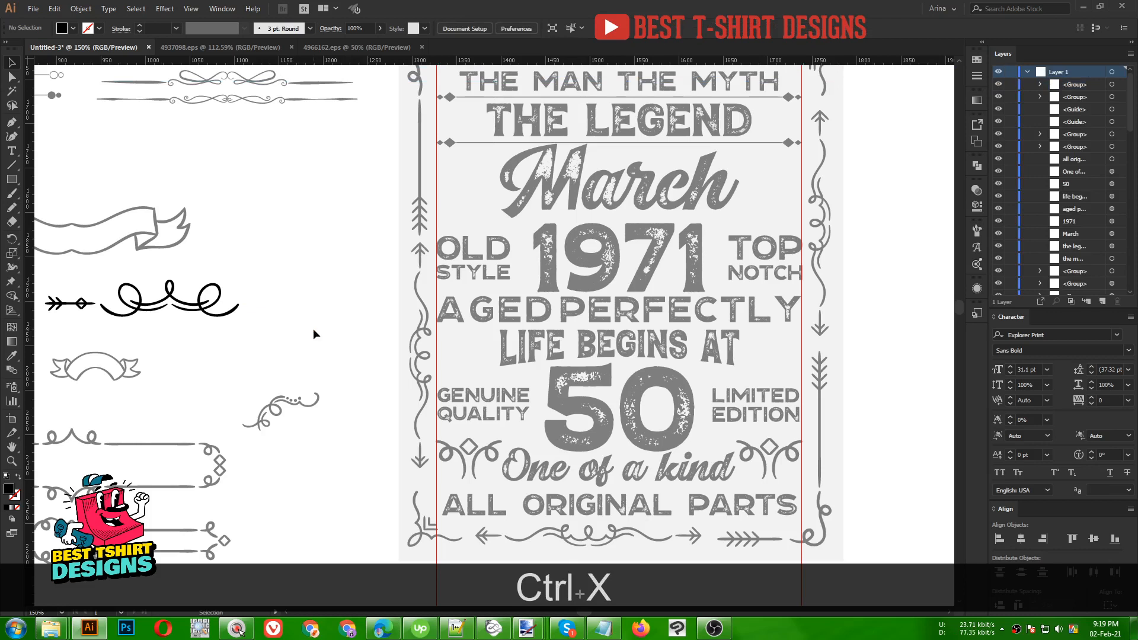
key(ctrl+f)
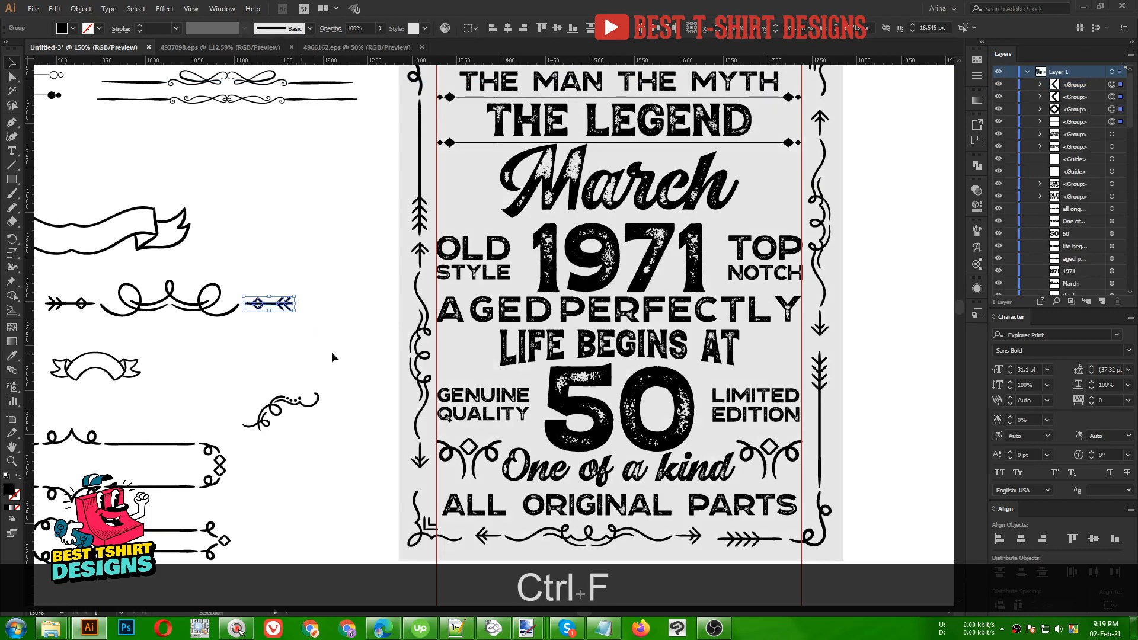
key(ctrl+g)
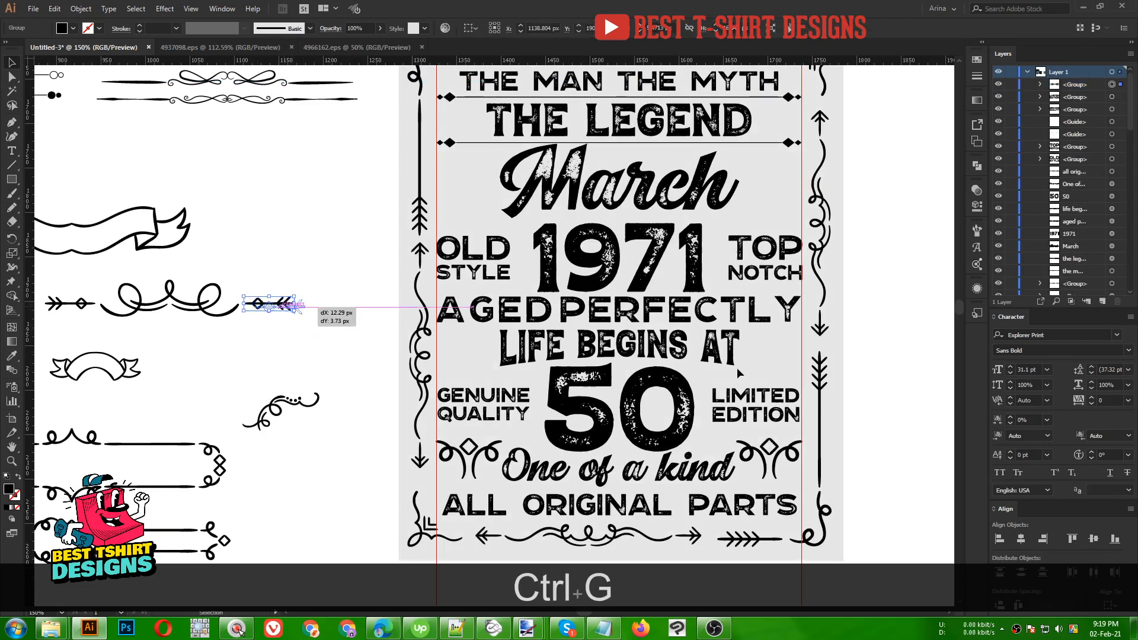
- Move the small arrow group beside LIFE BEGINS AT at the artboard's right edge
drag(294, 309, 788, 294)
scroll(839, 348, up, 3)
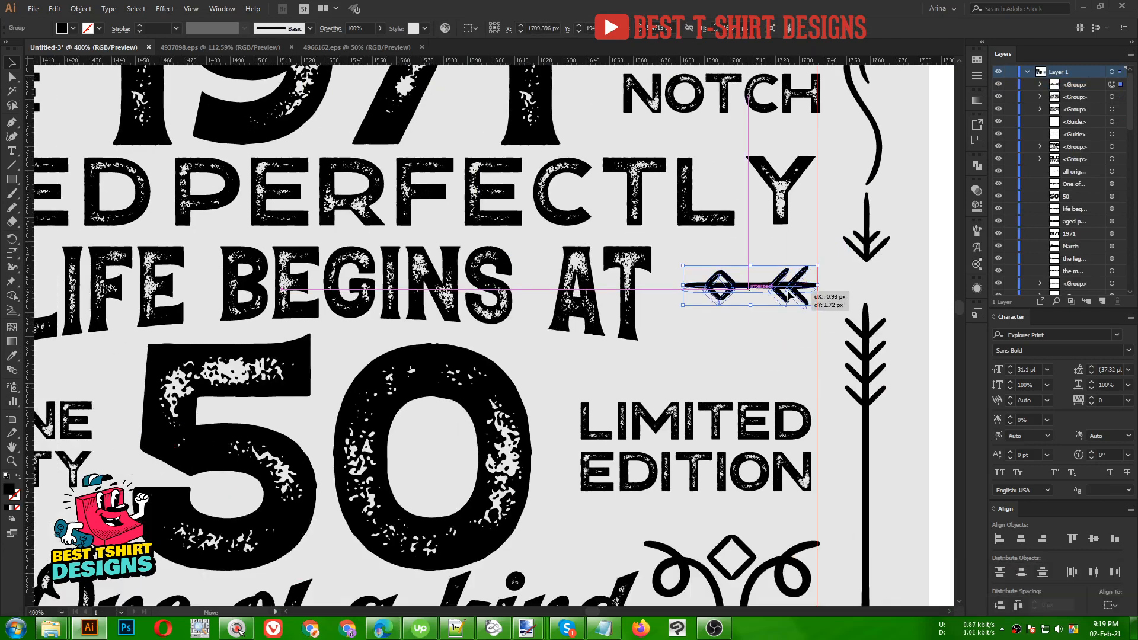
click(774, 335)
drag(724, 363, 335, 325)
scroll(772, 352, down, 1)
scroll(770, 351, down, 1)
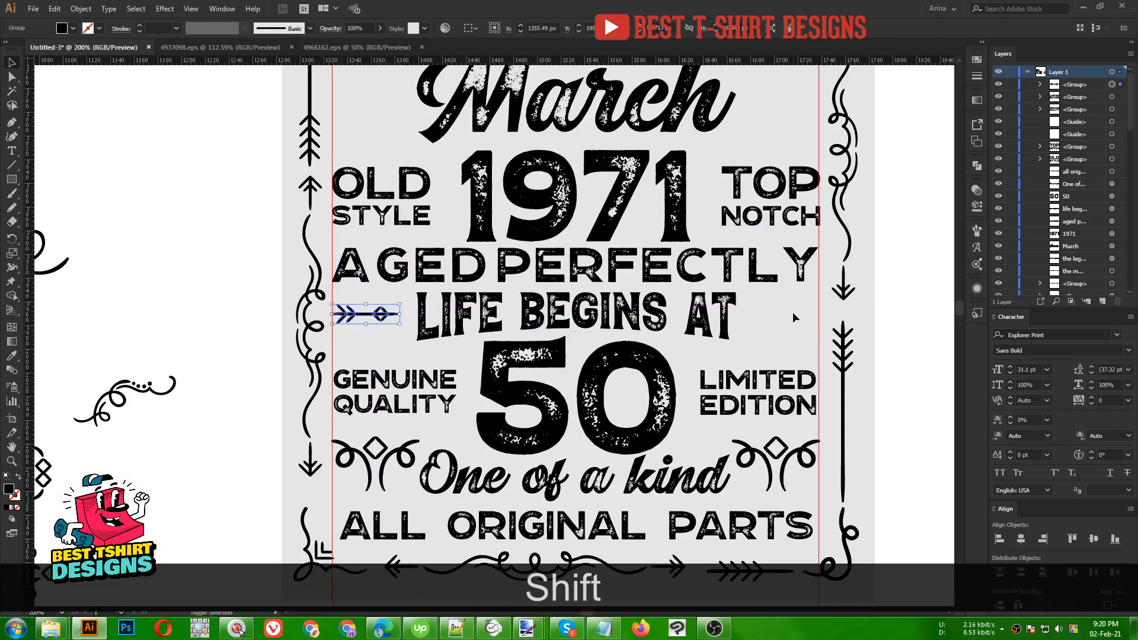
- Duplicate the arrow to the right side of LIFE BEGINS AT and align both arrows vertically
drag(380, 315, 752, 320)
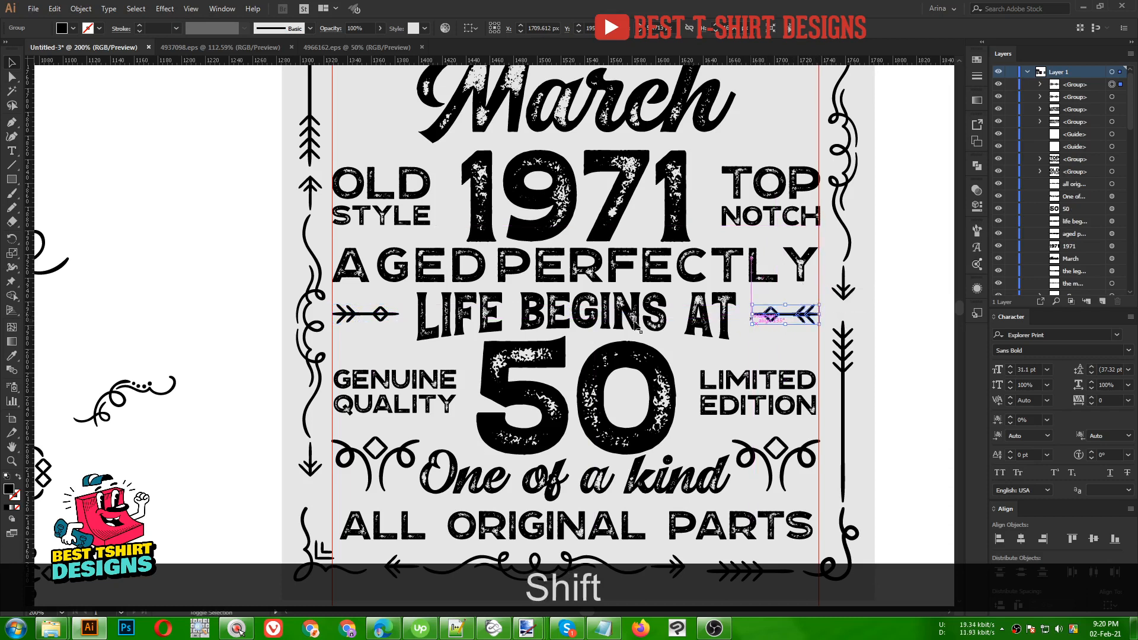
shift+click(384, 316)
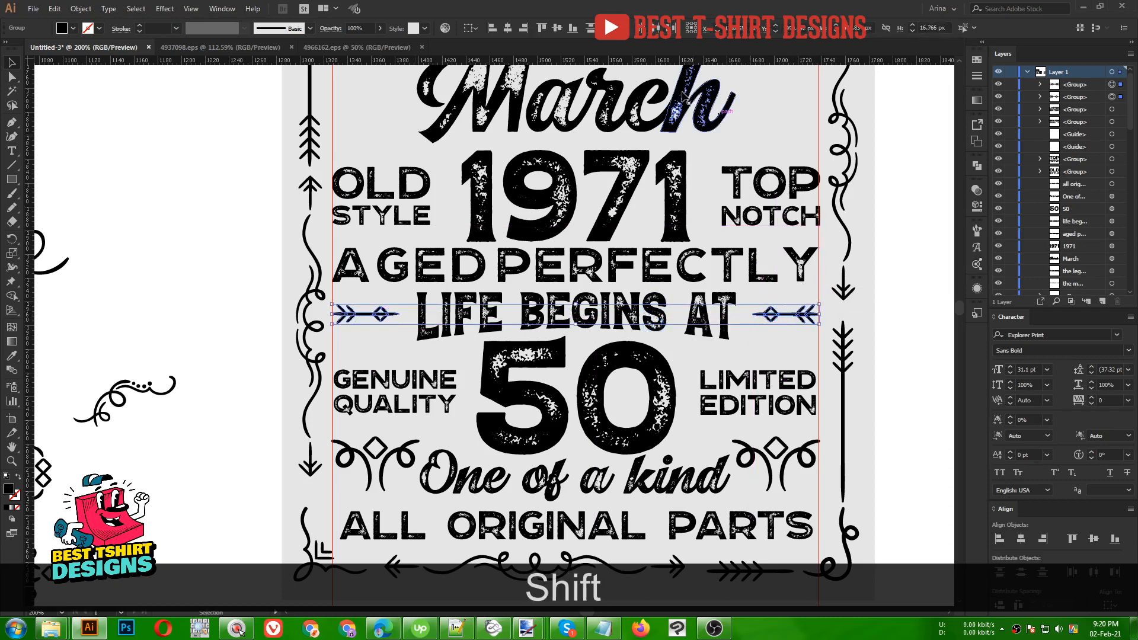
click(557, 28)
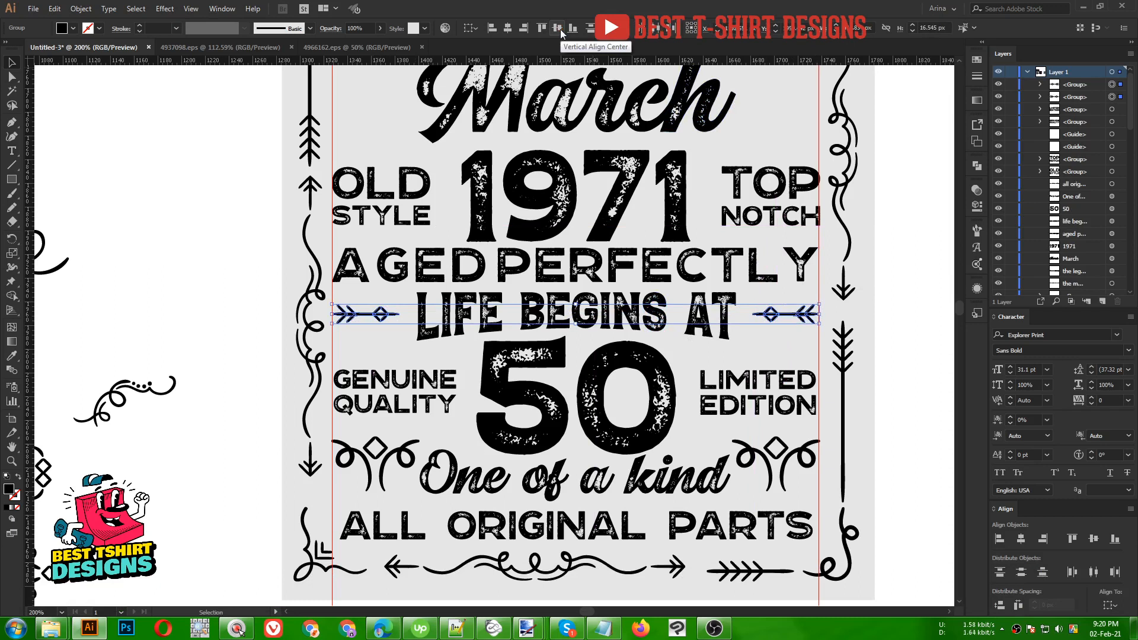
key(Up)
key(Up)
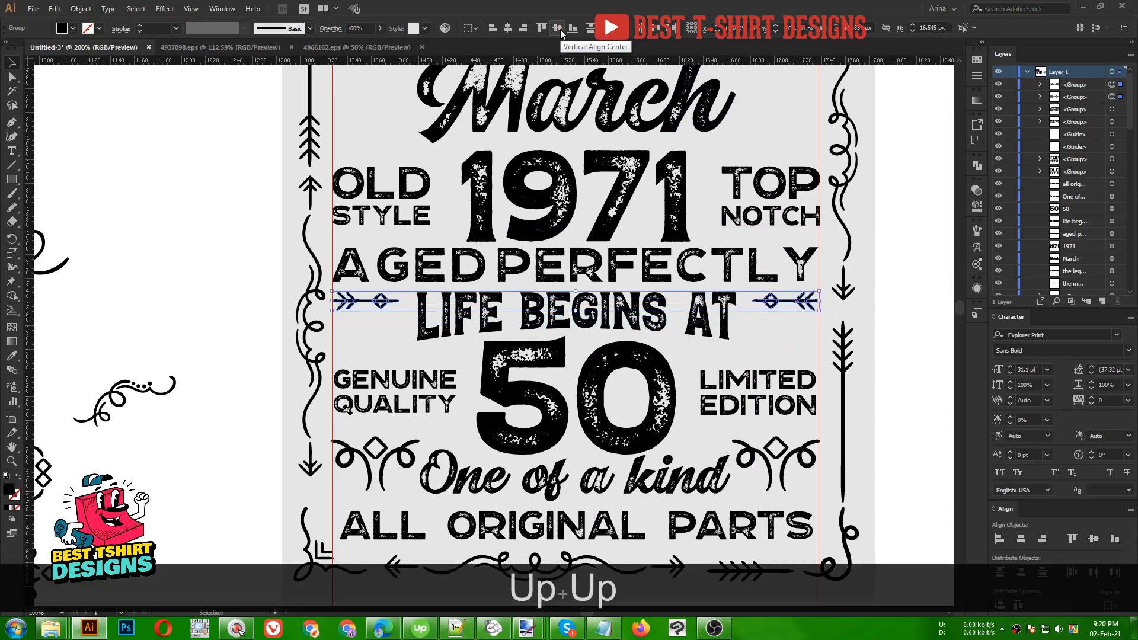
key(ctrl+f)
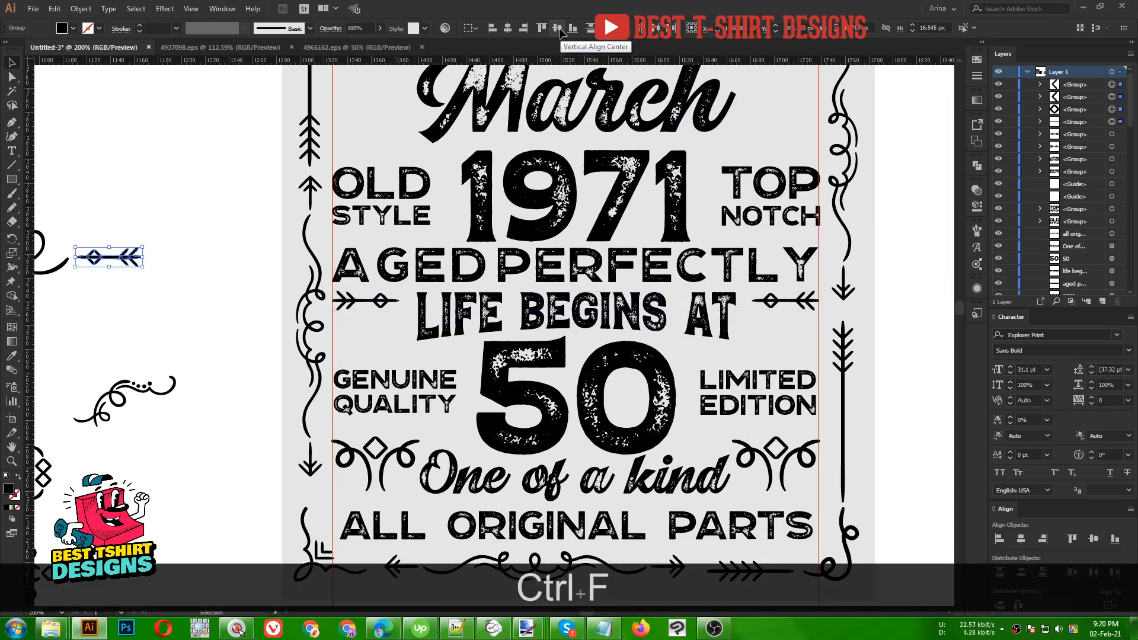
key(ctrl+z)
key(ctrl+z)
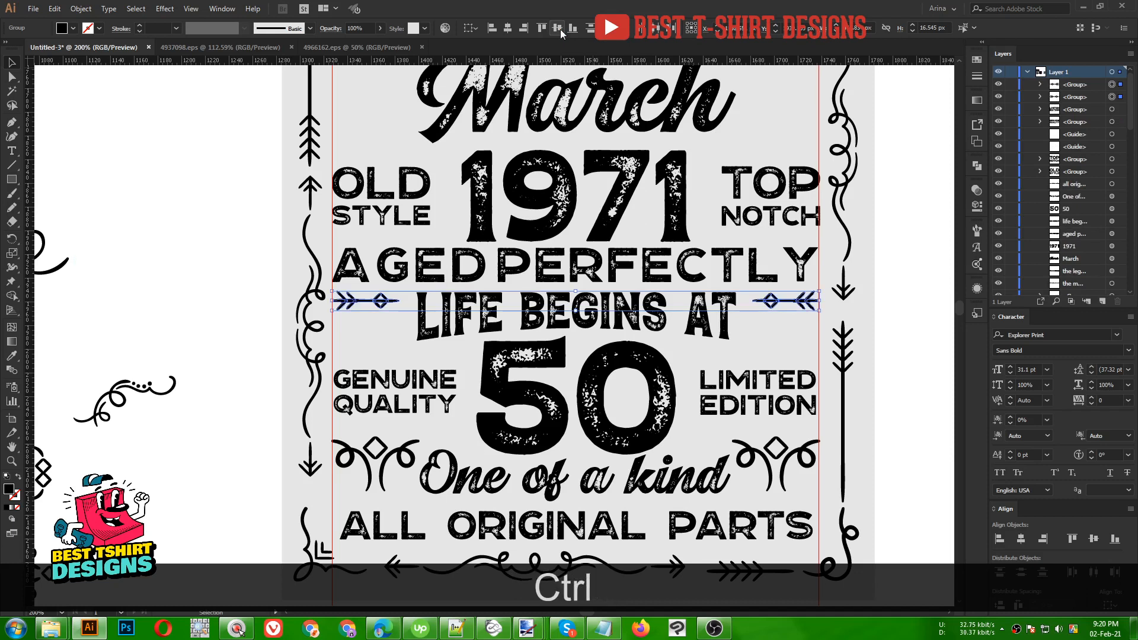
key(ctrl+Down)
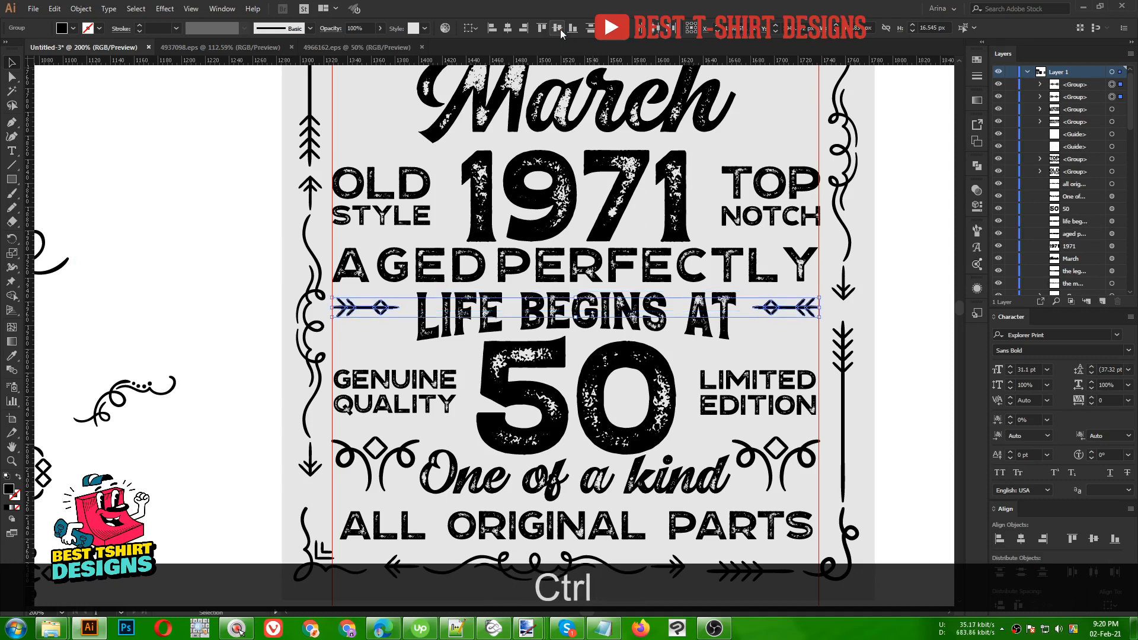
- Paste two more arrow copies in front and nudge them down into evenly spaced rows of three
key(ctrl+c)
key(ctrl+f)
key(Down)
key(Down)
key(Down)
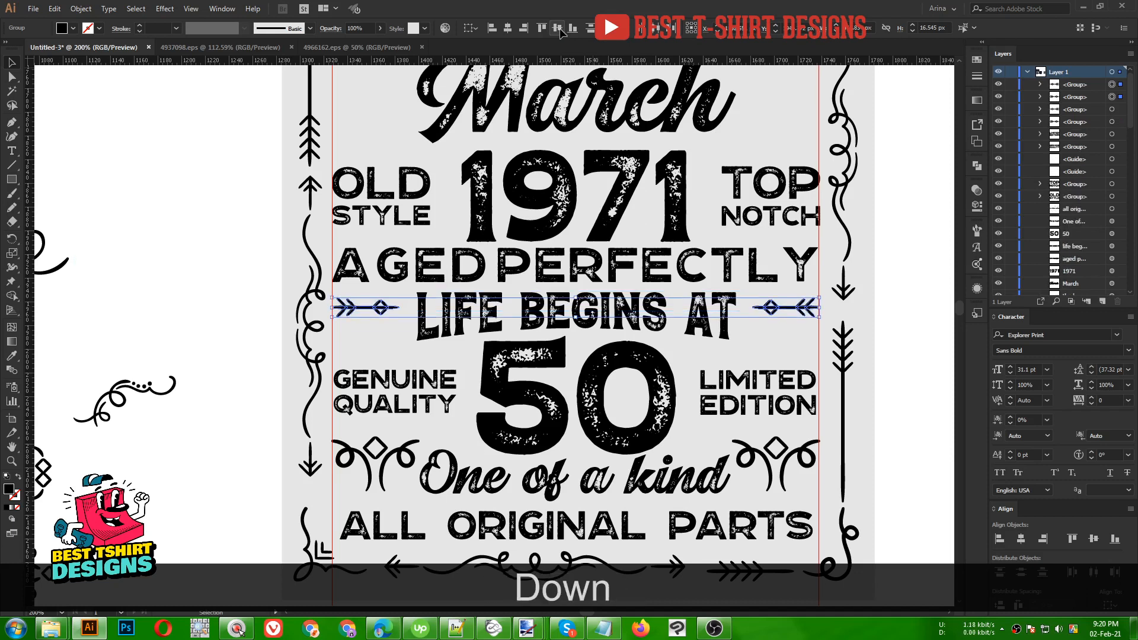
key(Down)
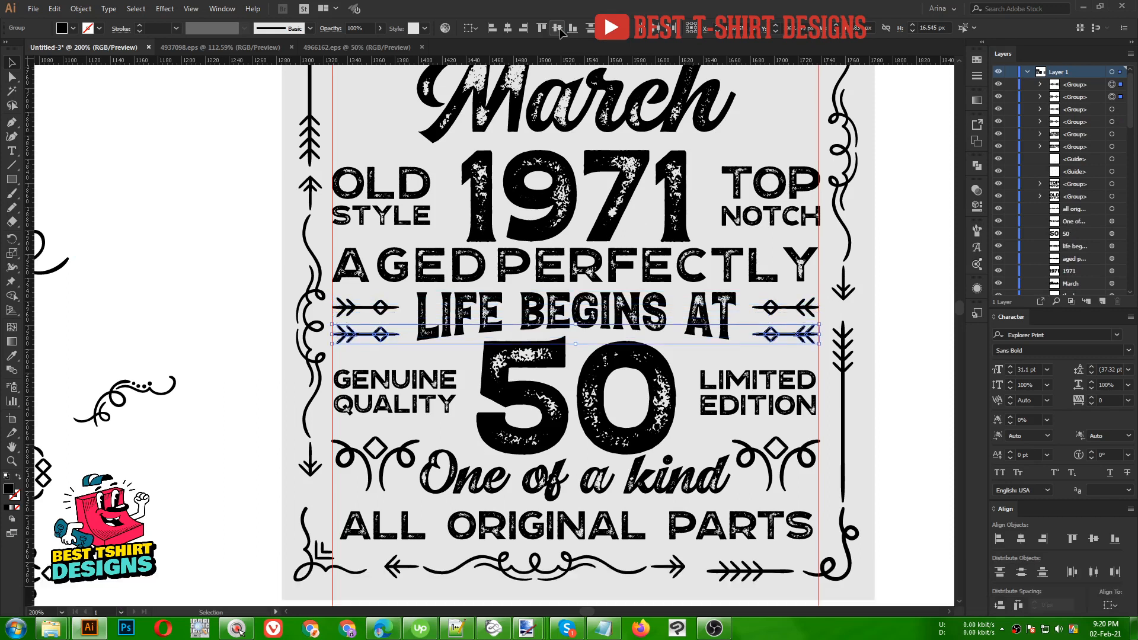
key(Up)
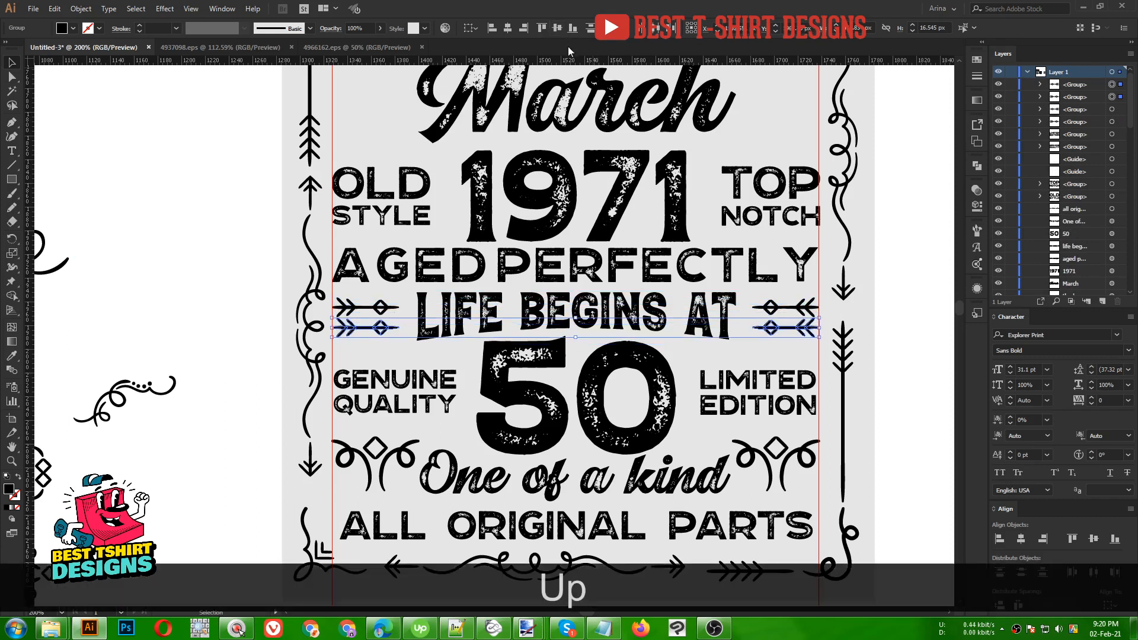
key(ctrl)
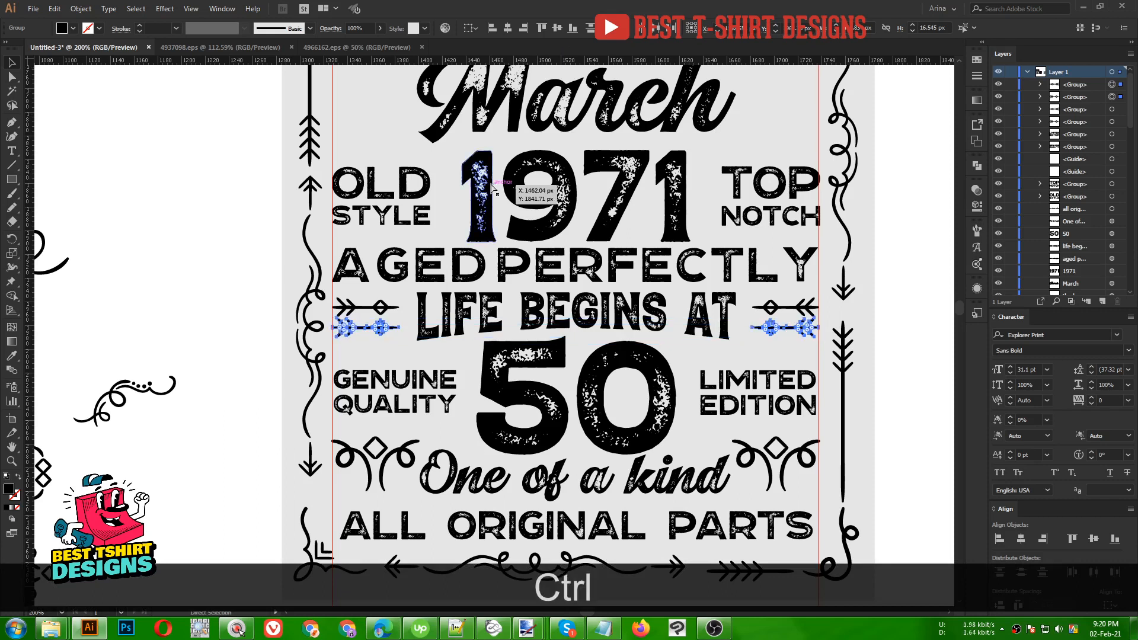
key(ctrl+c)
key(ctrl+f)
key(Down)
key(Down)
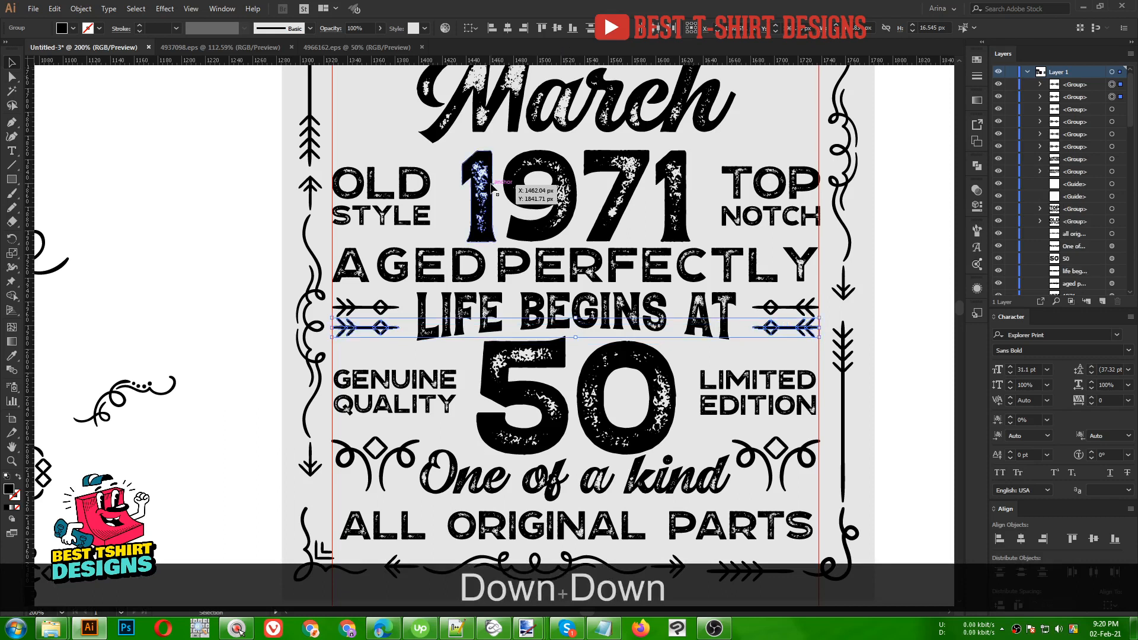
key(Down)
key(Down)
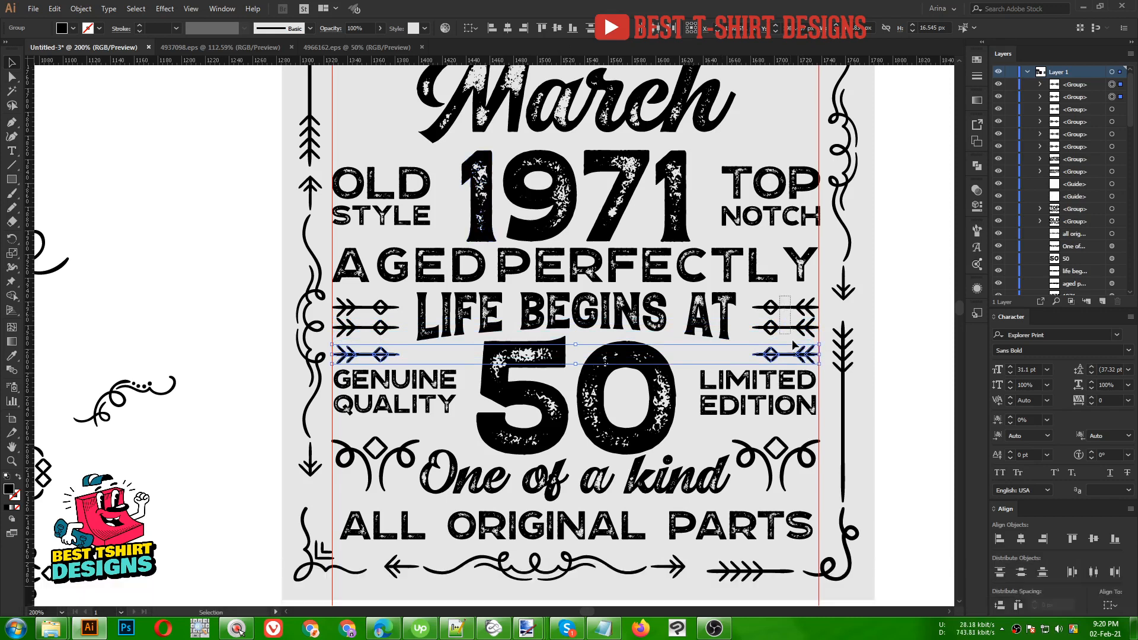
- Group the three left arrows and the three right arrows, nudging each group up
drag(795, 360, 796, 362)
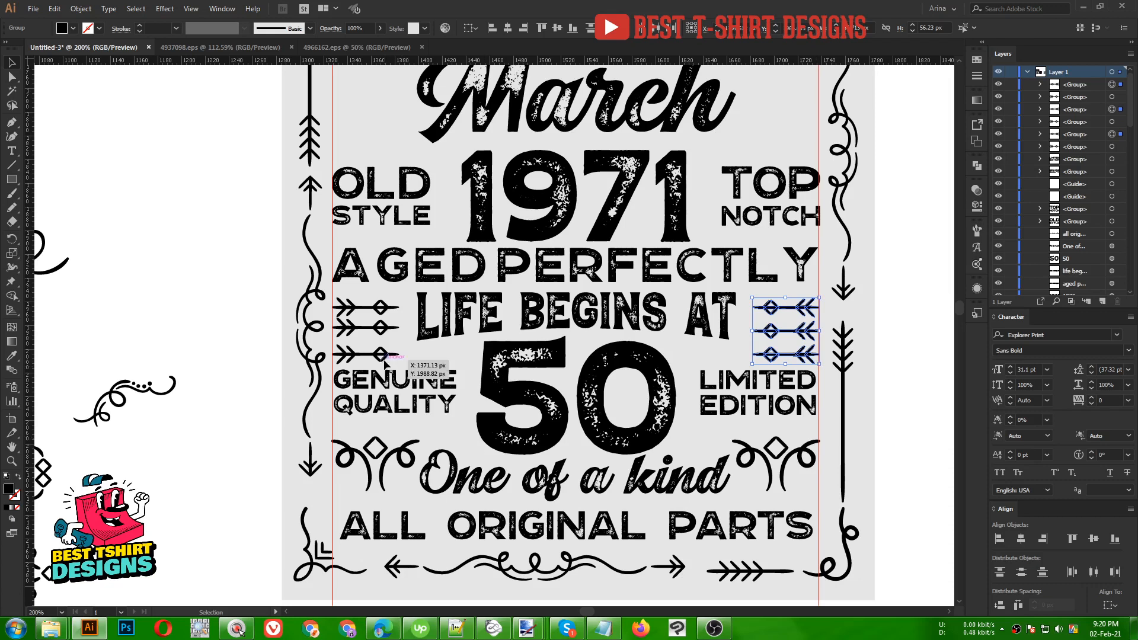
drag(405, 299, 377, 360)
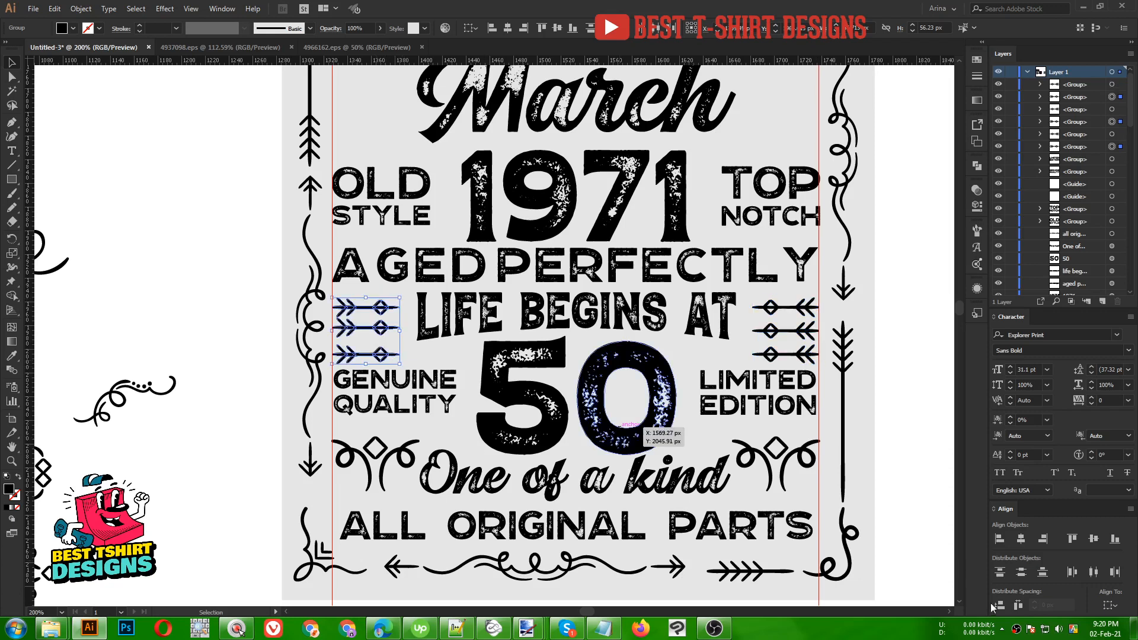
key(ctrl+g)
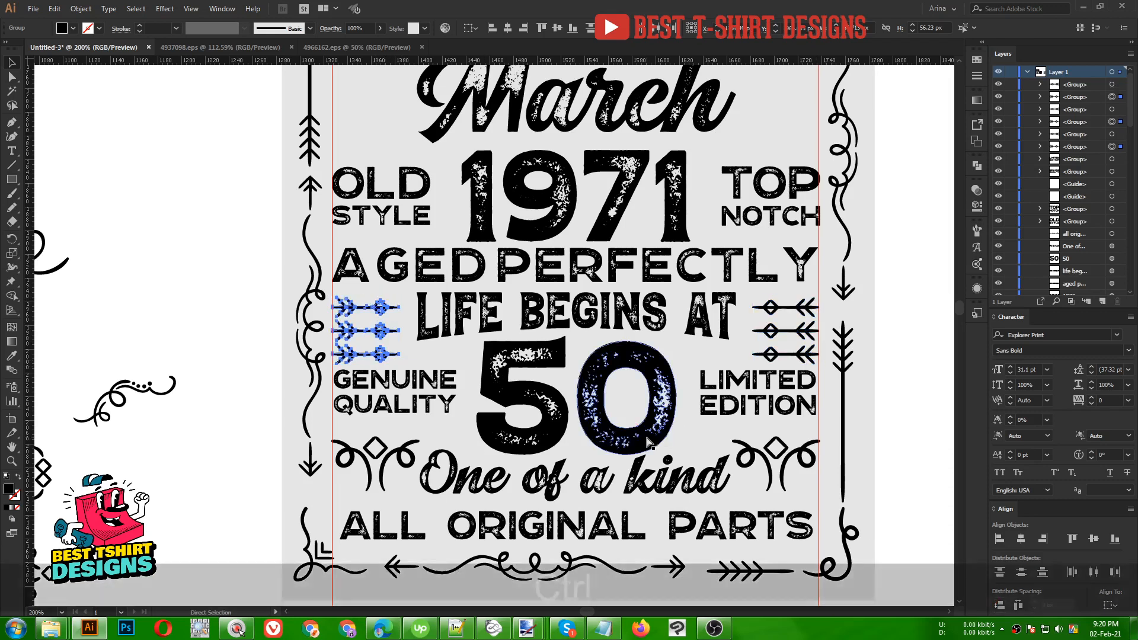
key(Up)
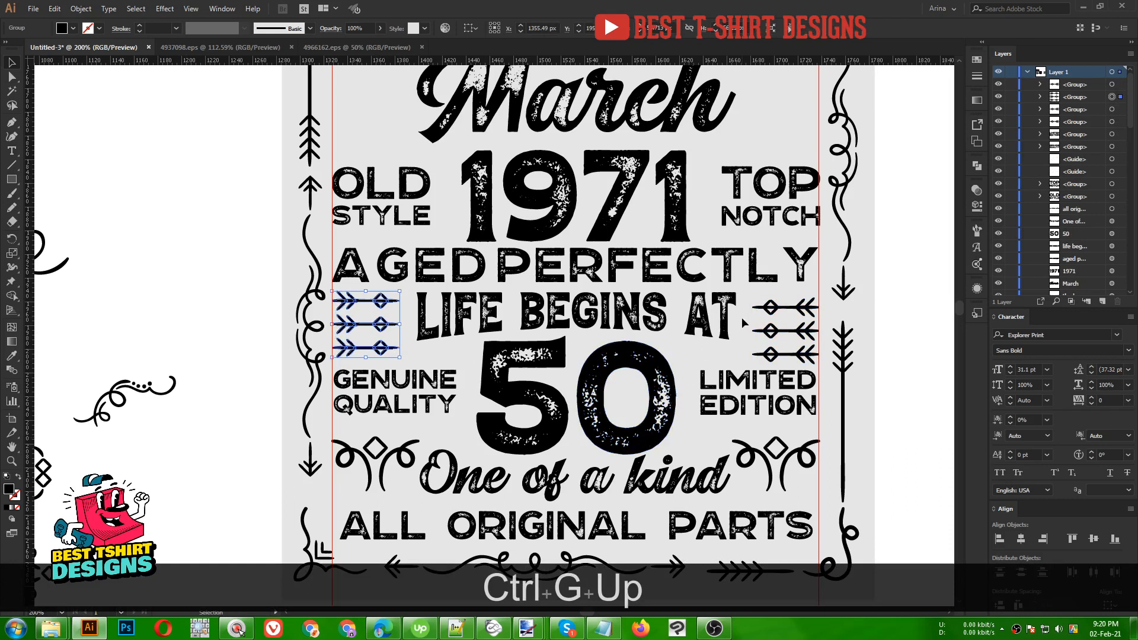
drag(800, 362, 800, 363)
key(ctrl+g)
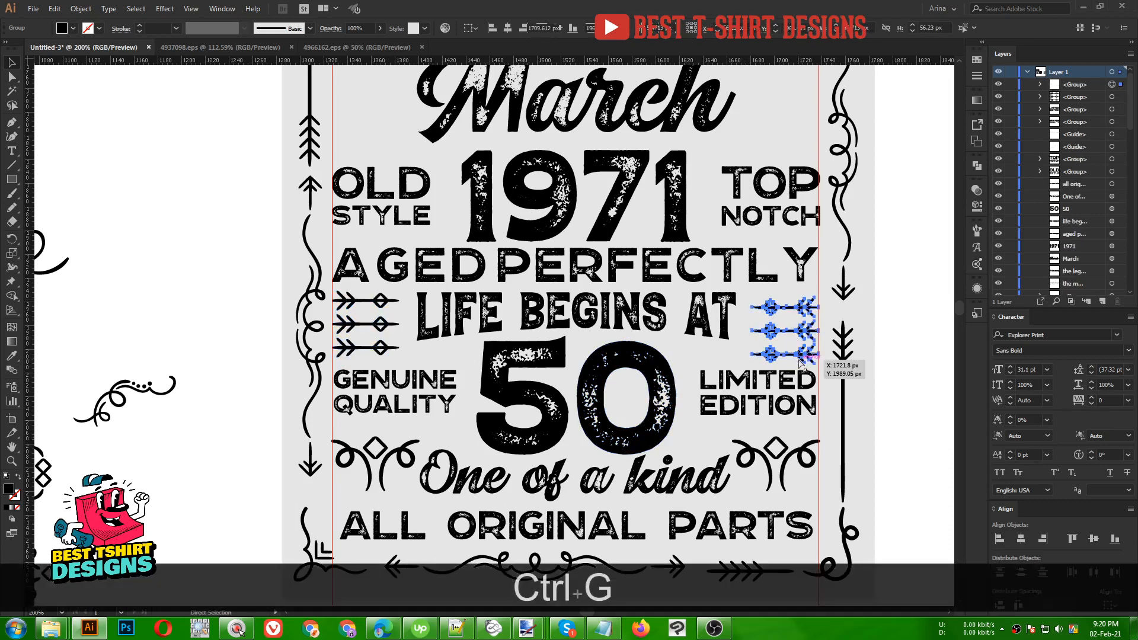
key(Up)
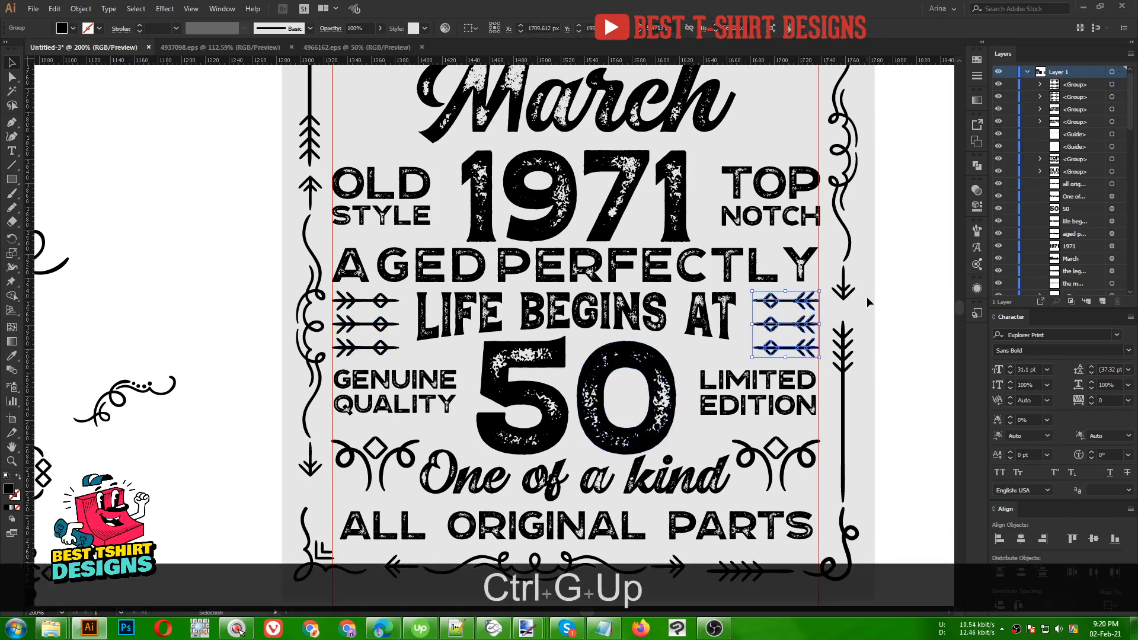
click(869, 302)
- Duplicate a swirl ornament and scale it down above GENUINE
scroll(483, 346, down, 2)
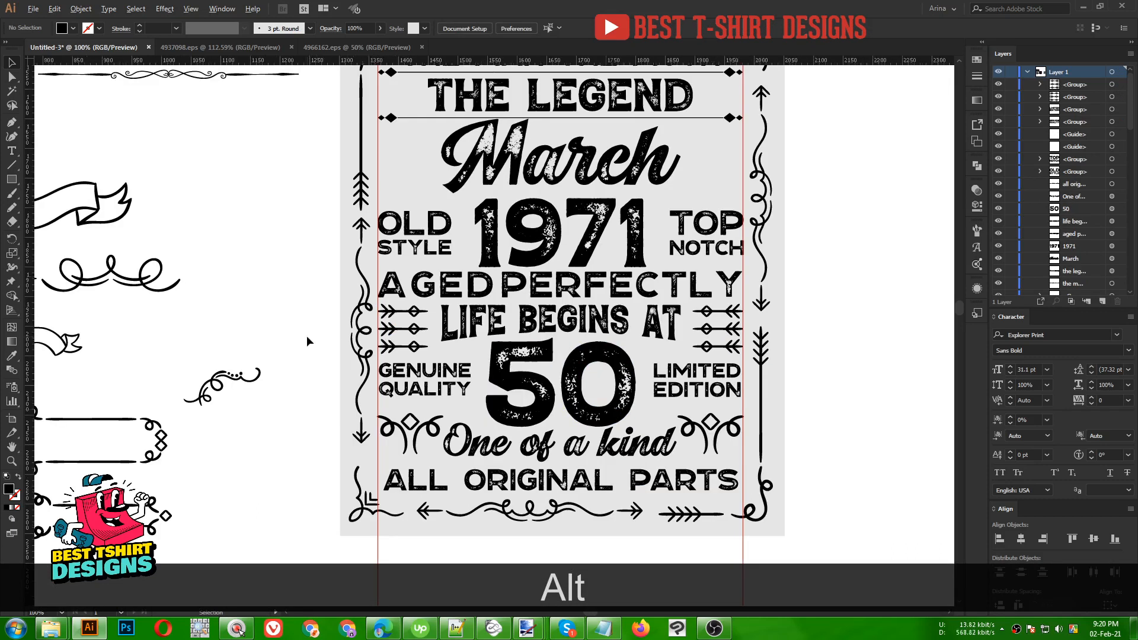
scroll(307, 335, down, 2)
scroll(397, 351, up, 4)
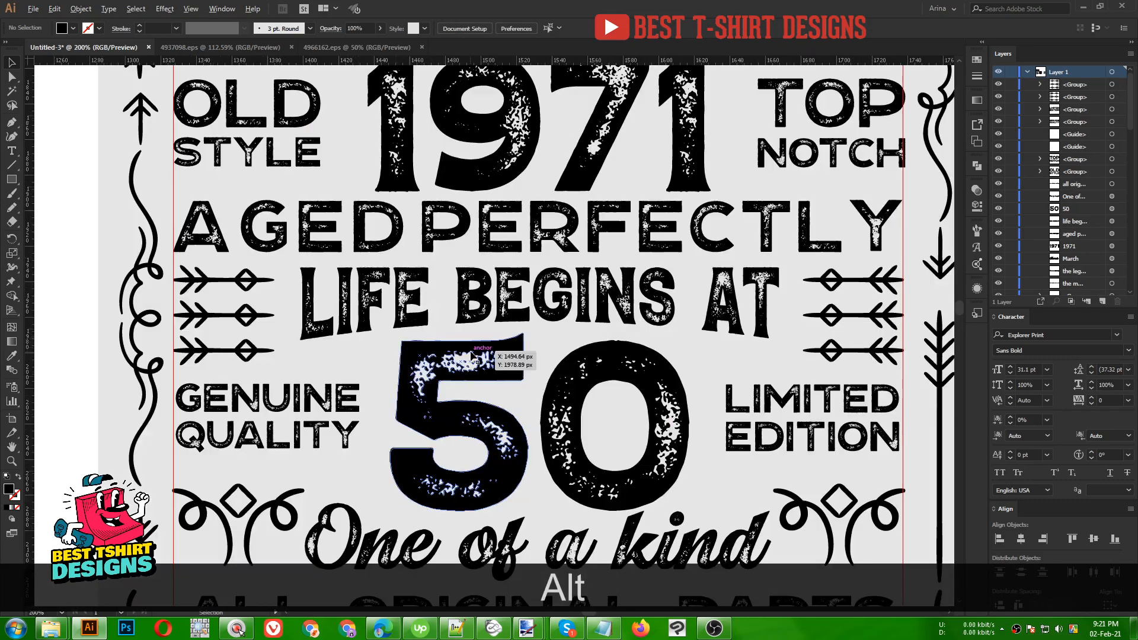
scroll(477, 356, down, 1)
drag(105, 403, 140, 407)
key(ctrl+z)
drag(134, 392, 381, 359)
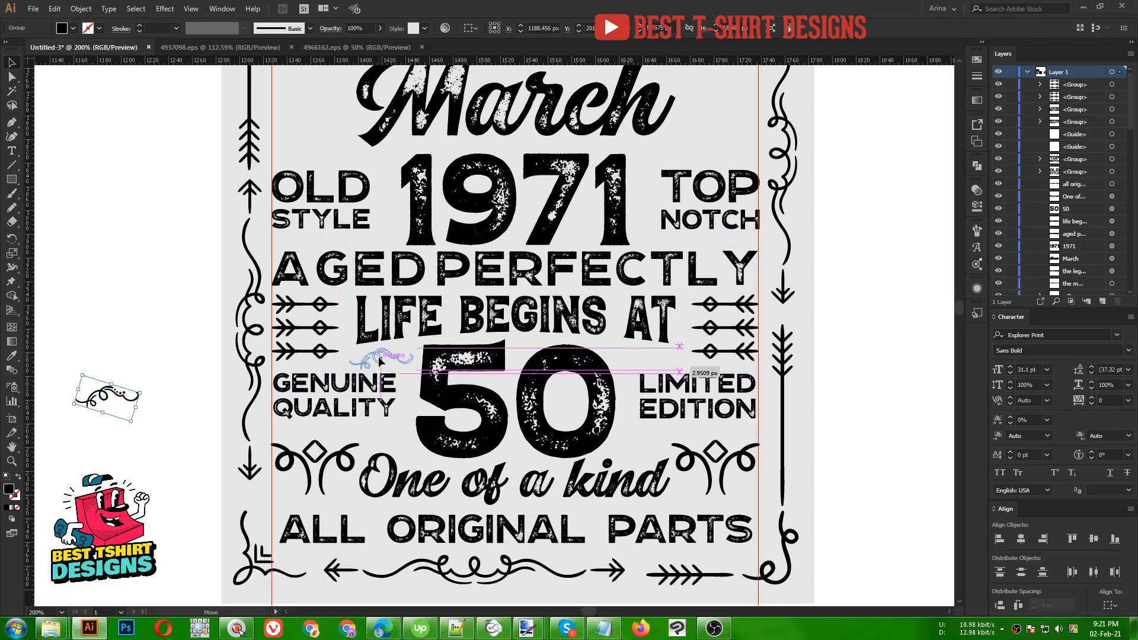
- Copy the swirl above LIMITED and reflect the copy across the vertical axis
scroll(490, 351, up, 1)
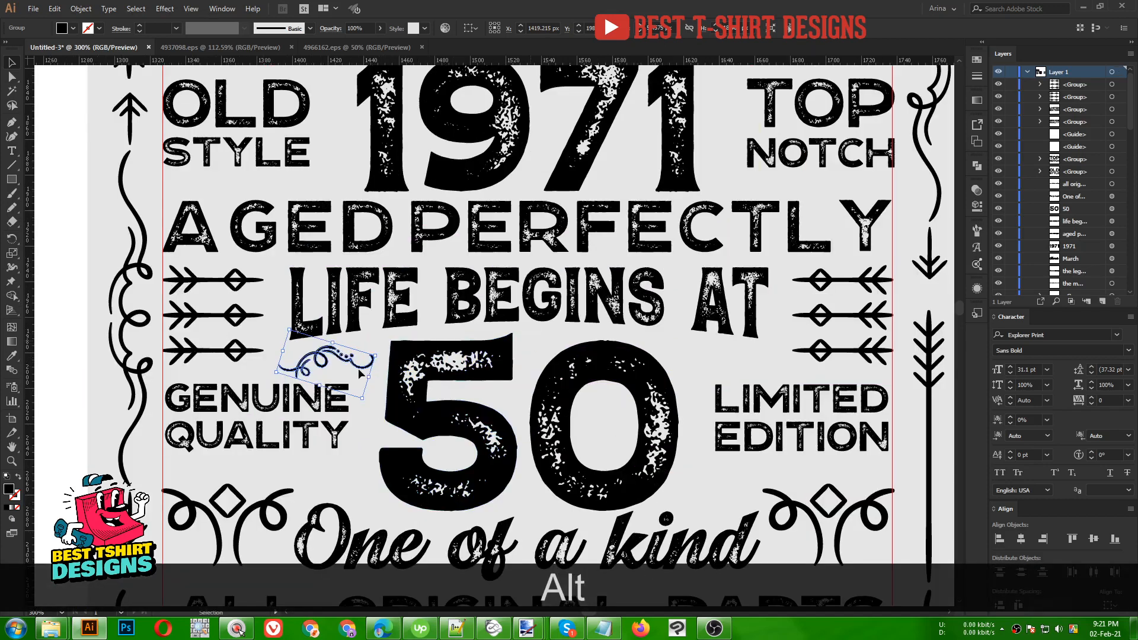
click(330, 364)
drag(325, 360, 720, 359)
right_click(721, 360)
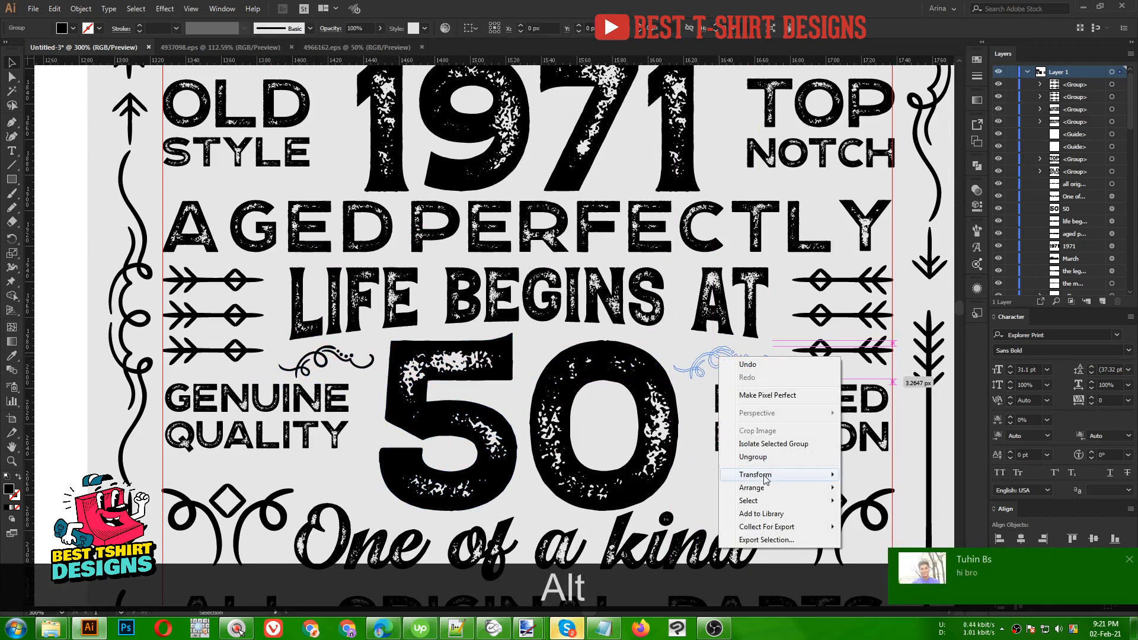
mouse_move(765, 477)
click(870, 519)
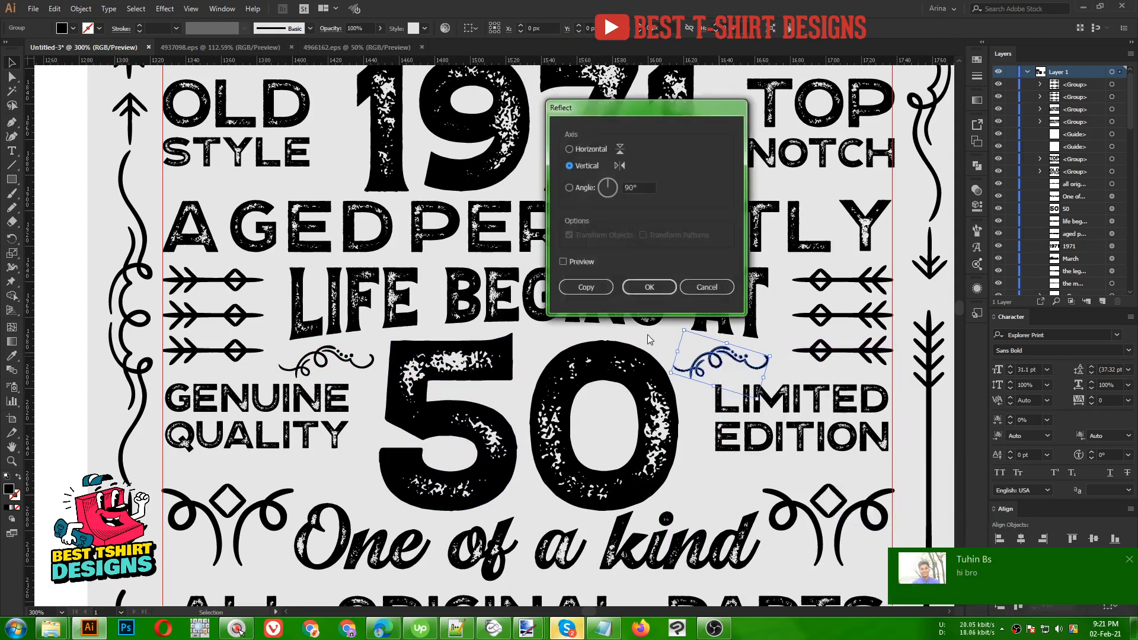
click(564, 261)
click(649, 287)
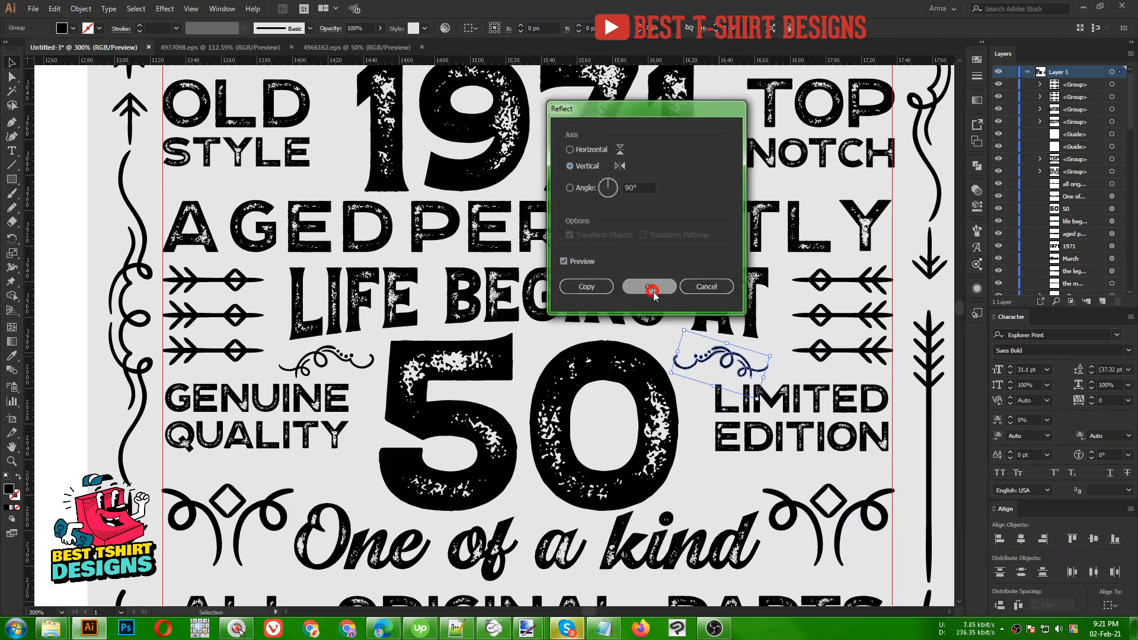
click(664, 339)
alt+scroll(419, 341, down, 2)
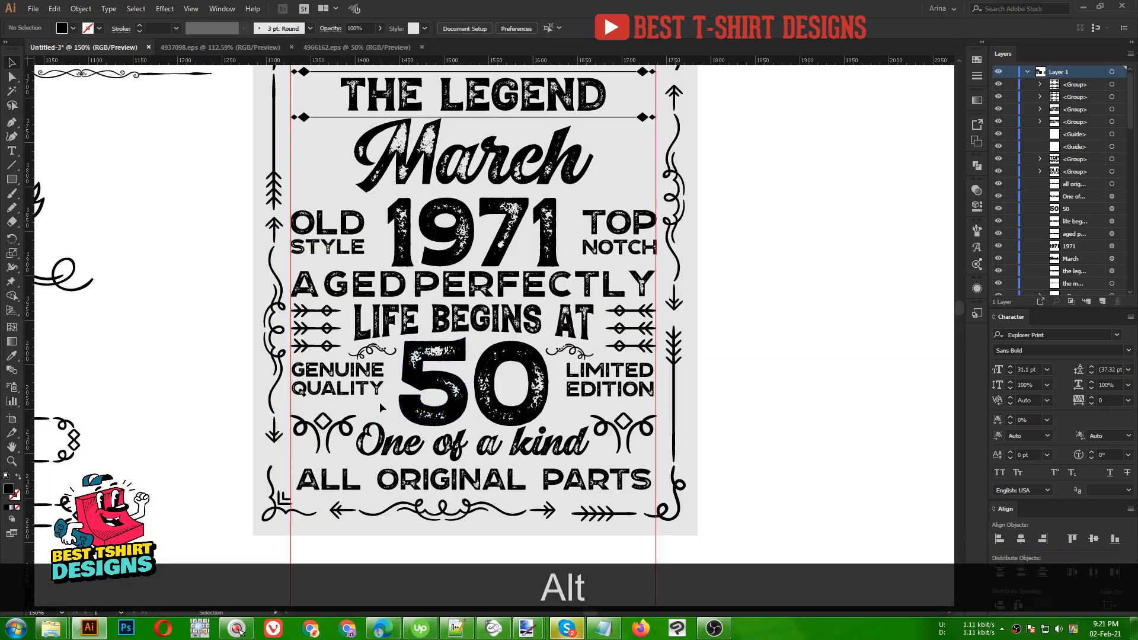
- Bring a thin divider line from the spare ornaments onto the design
alt+scroll(379, 403, down, 1)
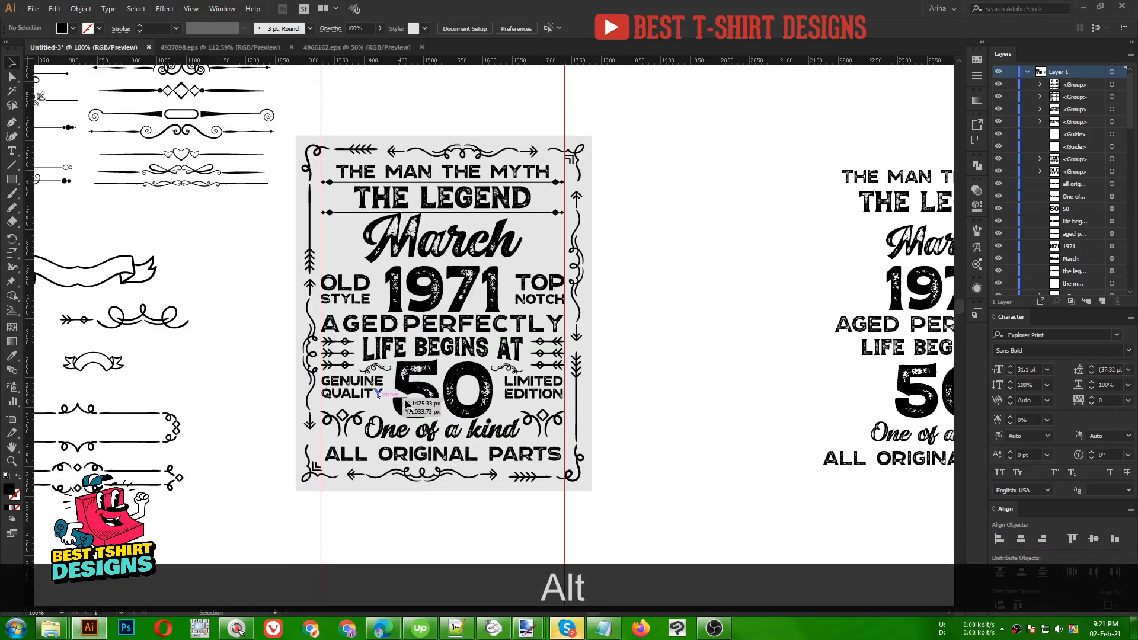
key(space)
drag(408, 411, 568, 473)
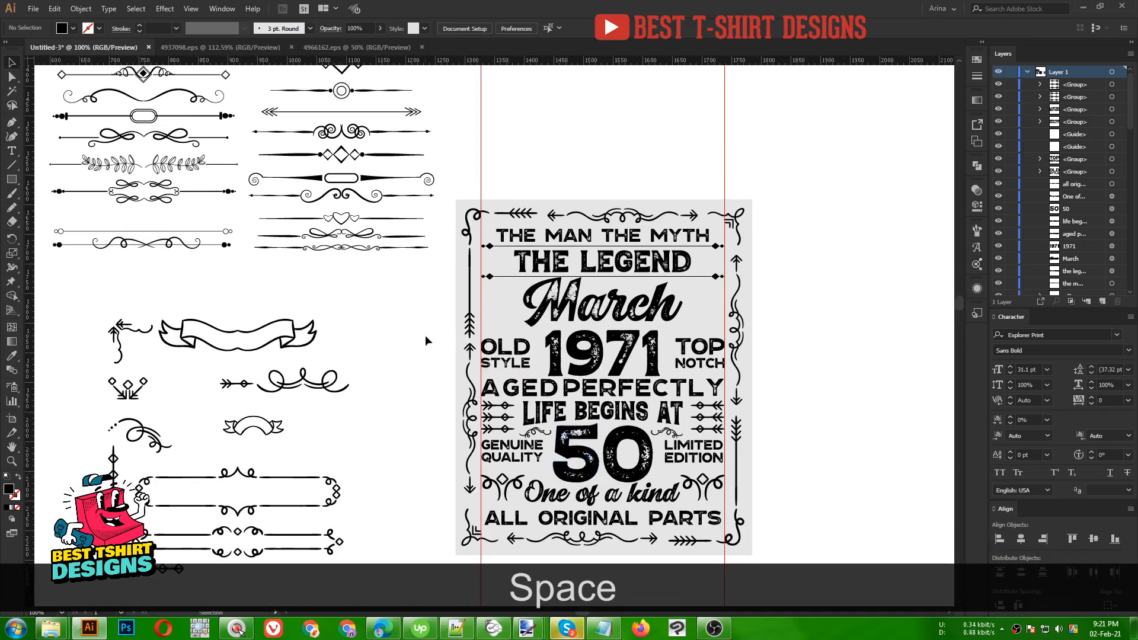
scroll(410, 322, up, 3)
alt+scroll(410, 322, down, 1)
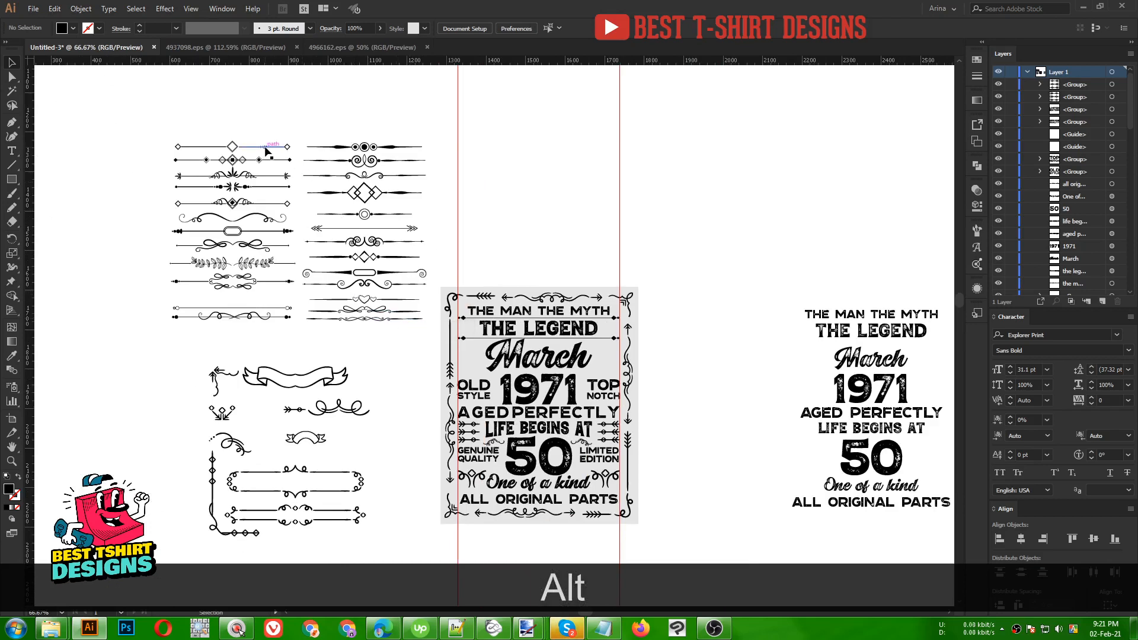
scroll(298, 289, down, 3)
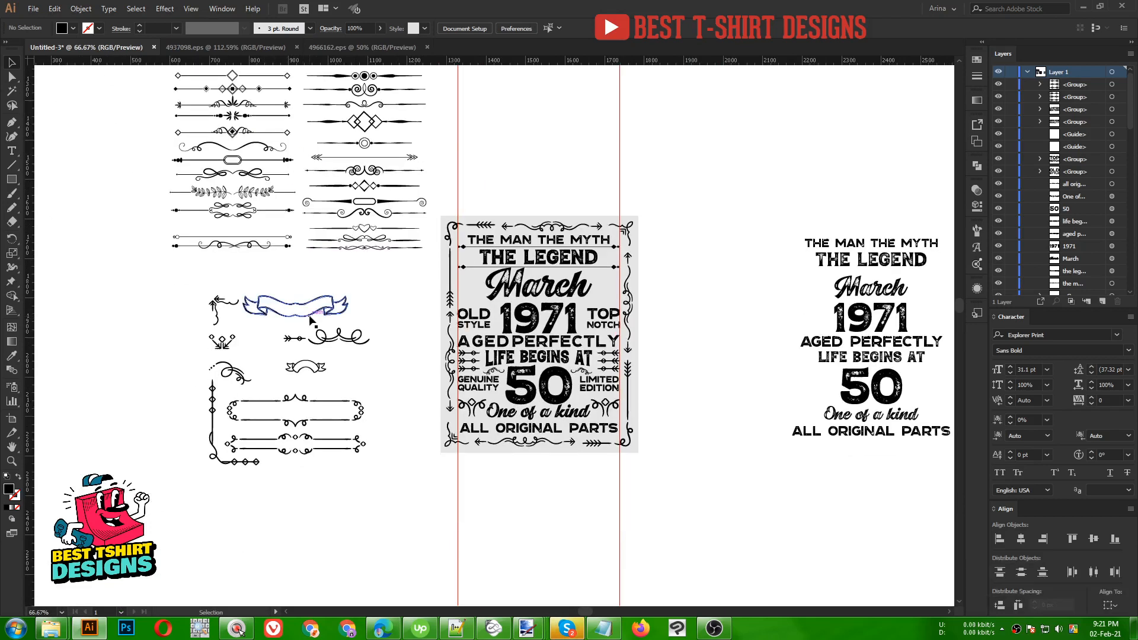
click(226, 349)
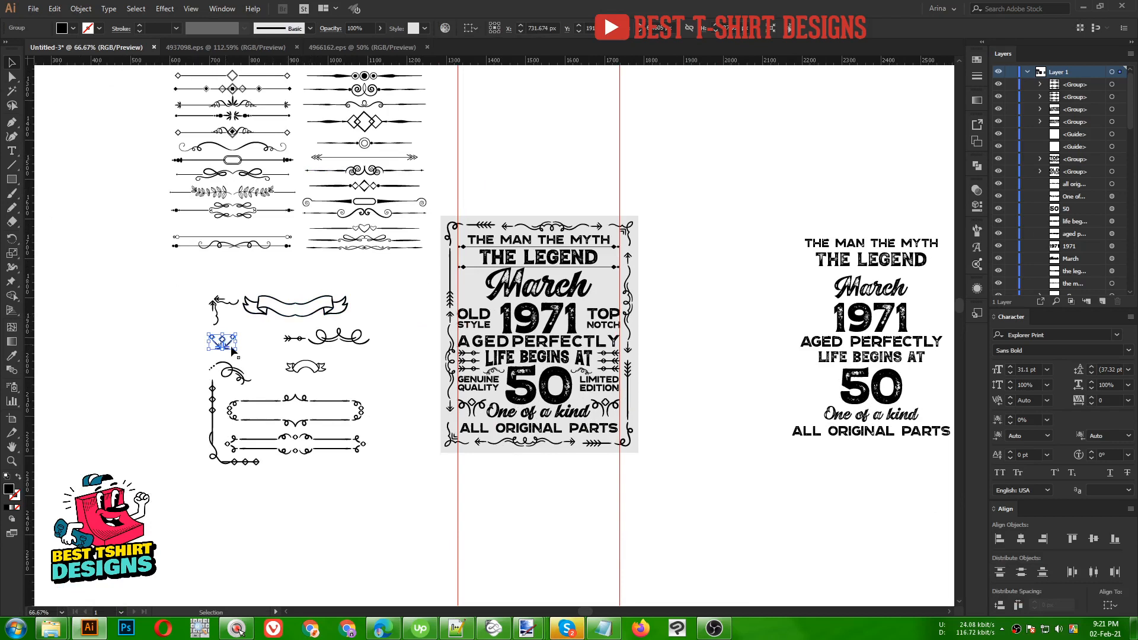
click(370, 377)
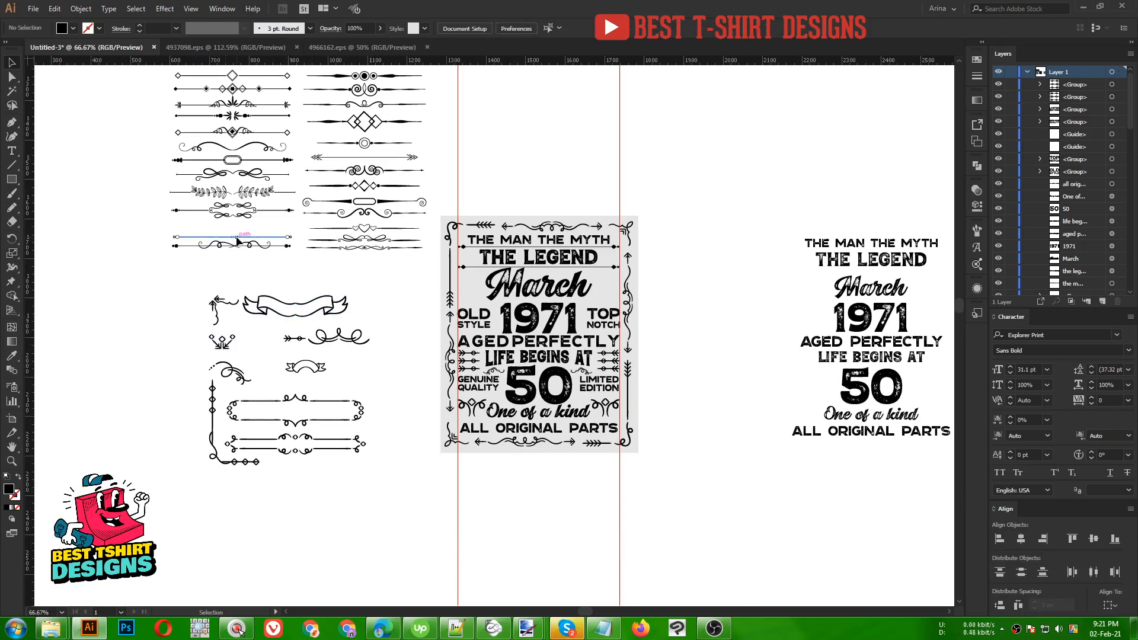
drag(237, 240, 518, 397)
- Shorten the divider line from both ends to fit under GENUINE QUALITY
scroll(519, 397, up, 4)
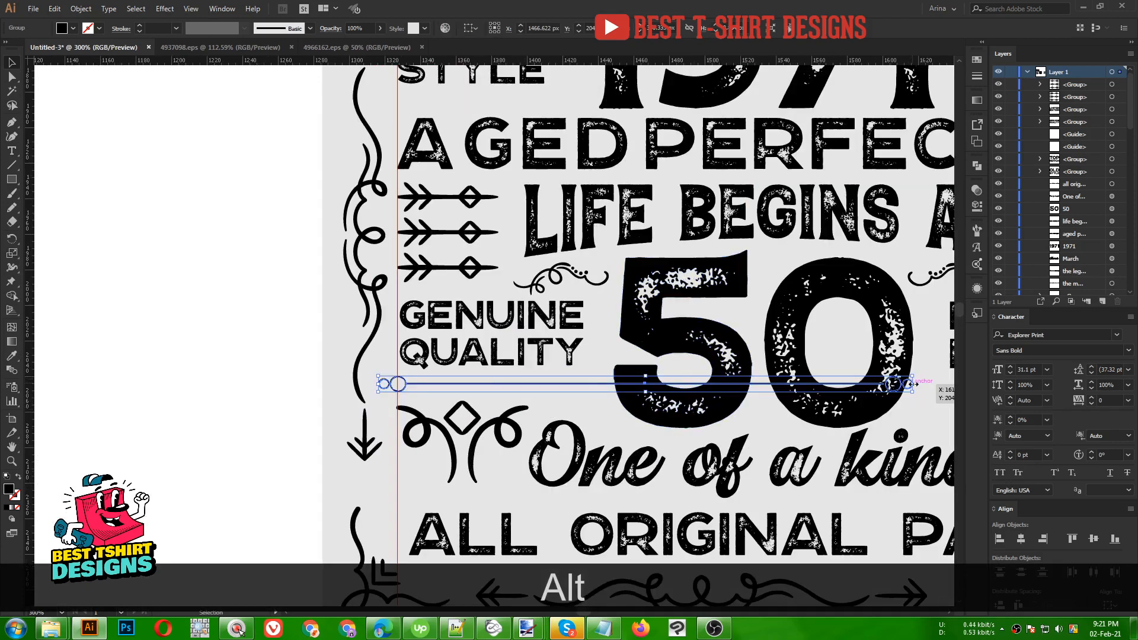
drag(916, 384, 601, 388)
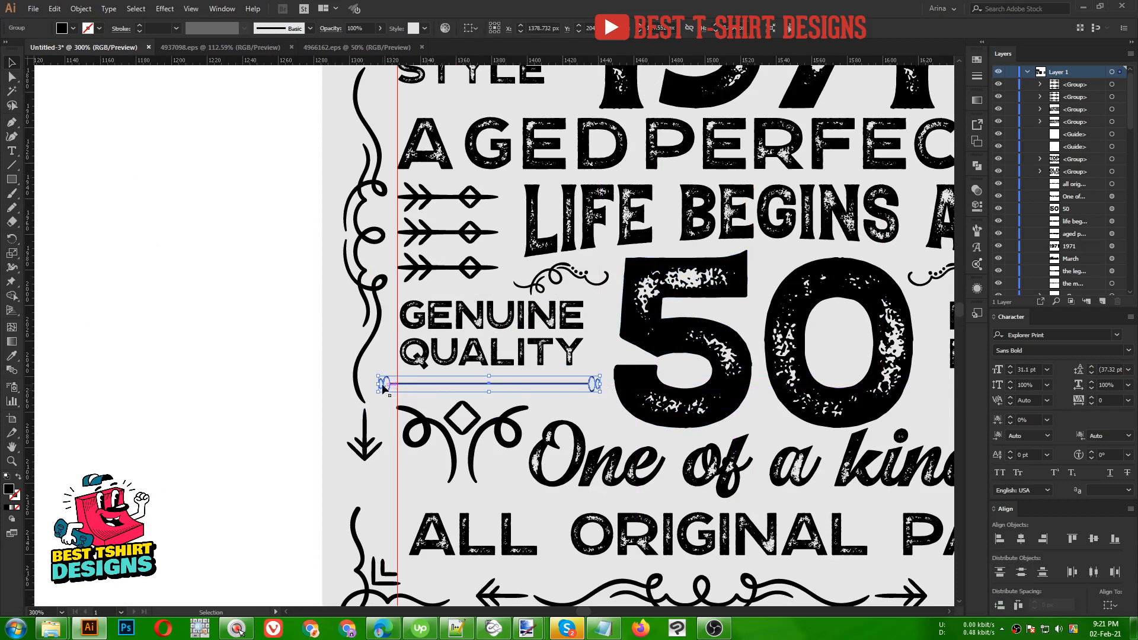
drag(382, 386, 398, 384)
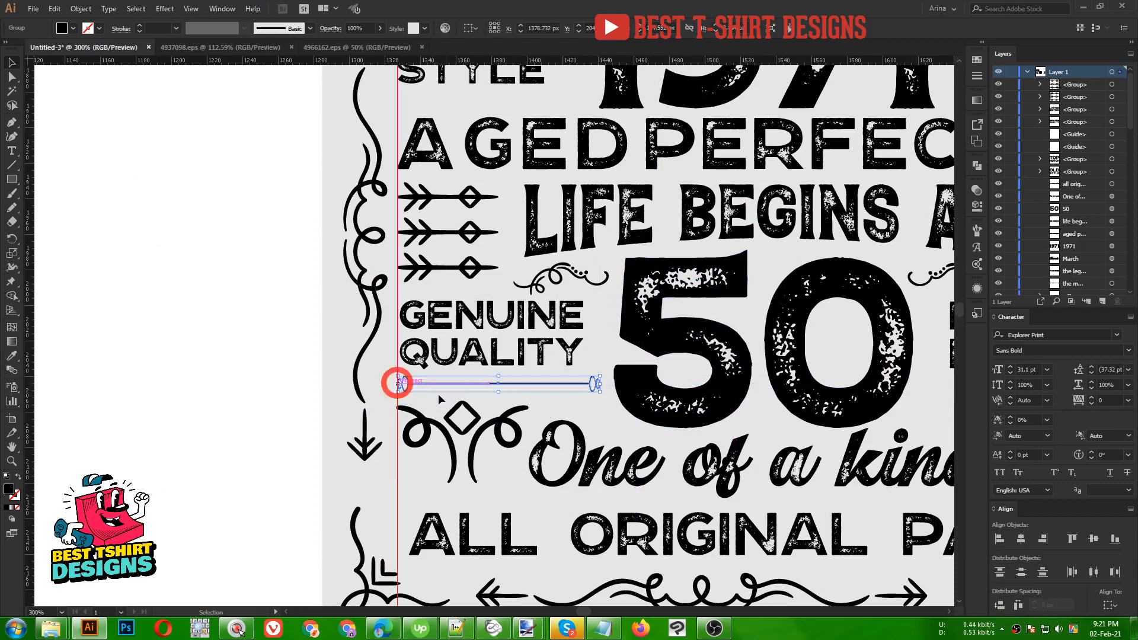
click(186, 365)
drag(186, 364, 186, 351)
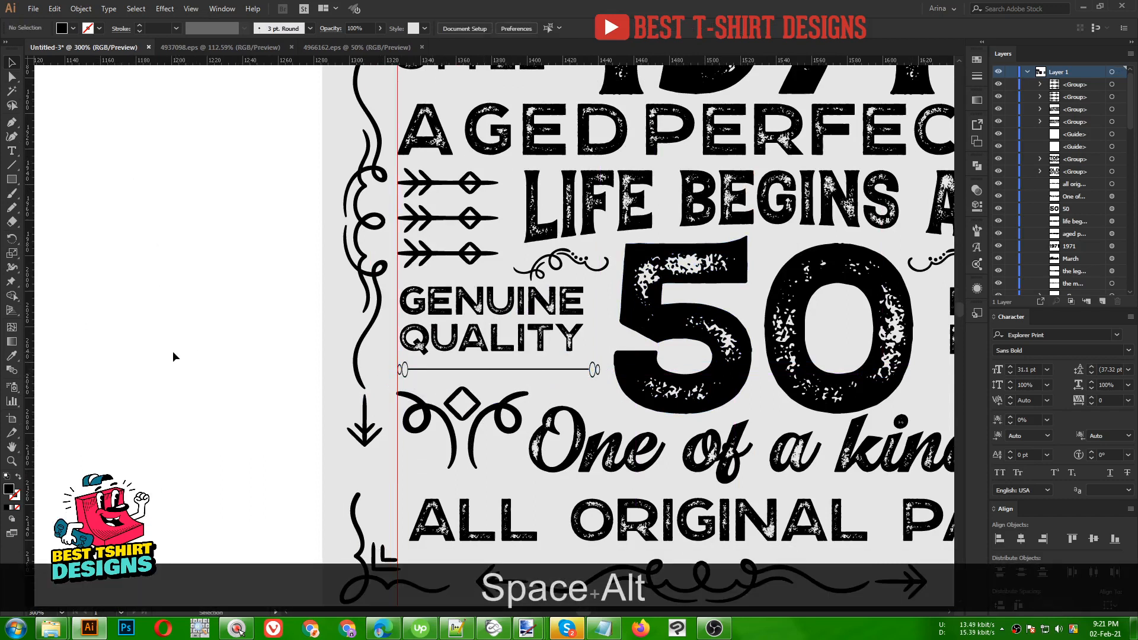
scroll(151, 352, down, 2)
scroll(580, 381, up, 1)
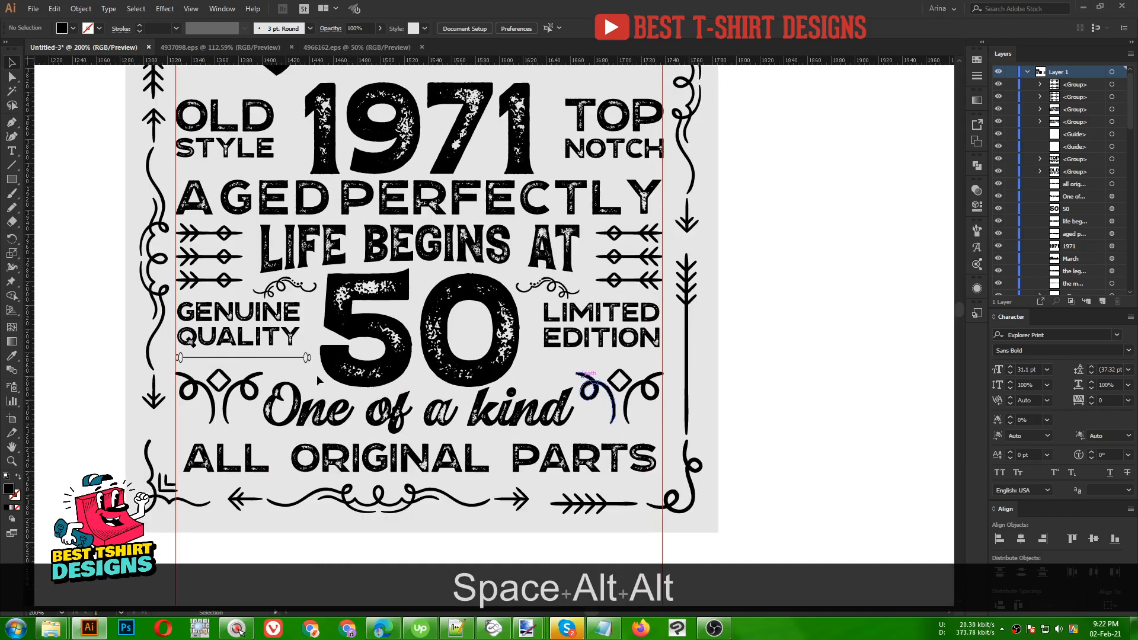
- Copy the line under LIMITED EDITION and vertically align the two lines
drag(289, 356, 635, 364)
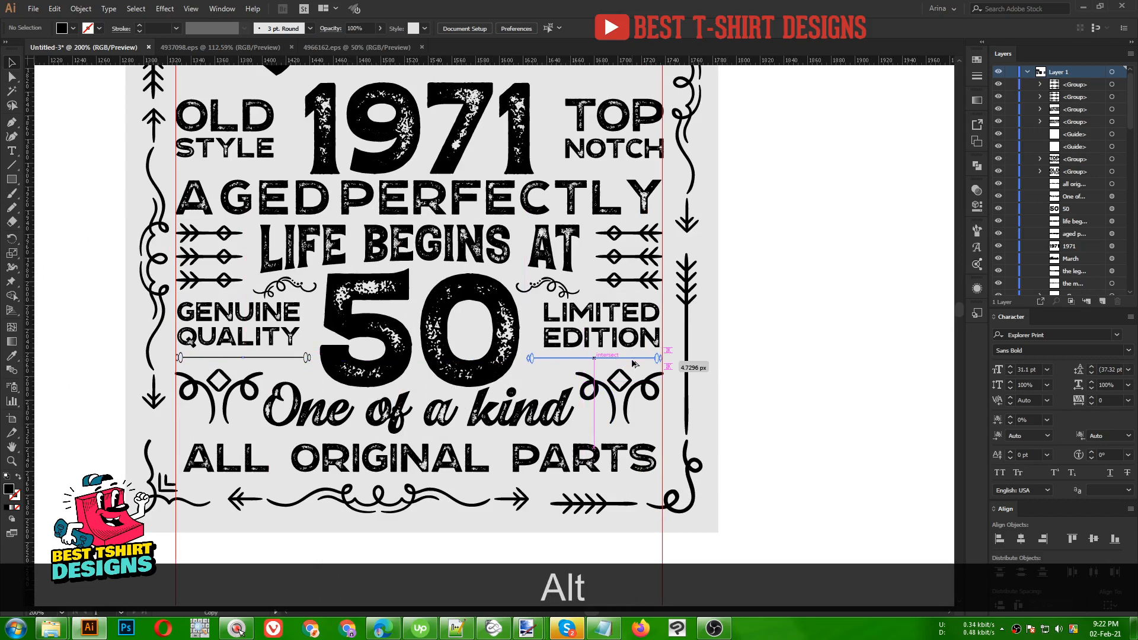
shift+click(292, 358)
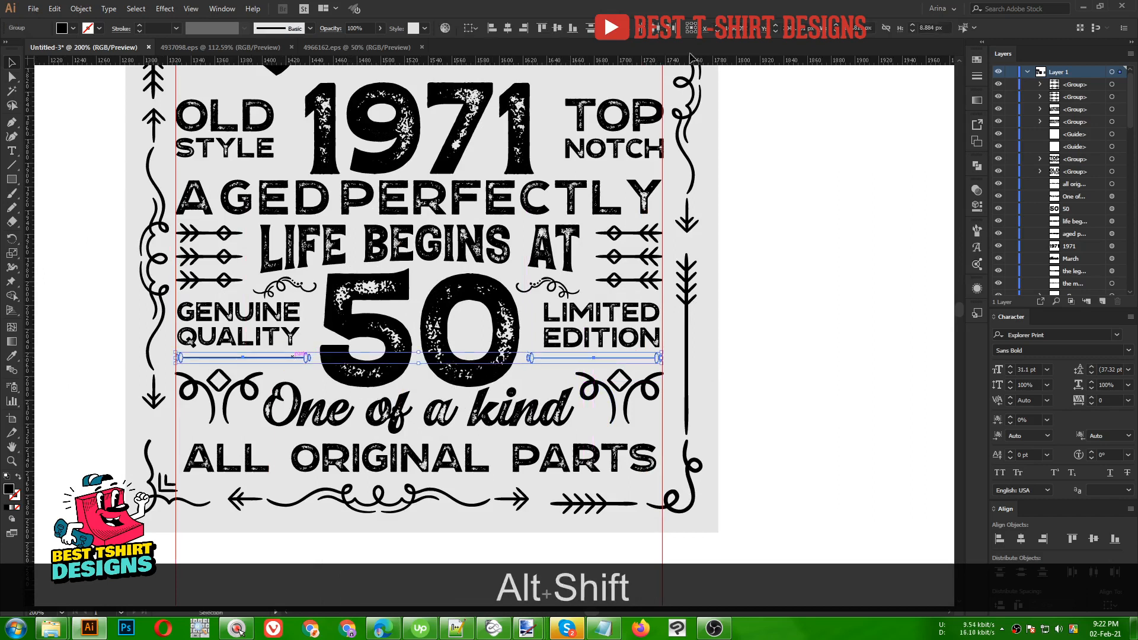
click(557, 28)
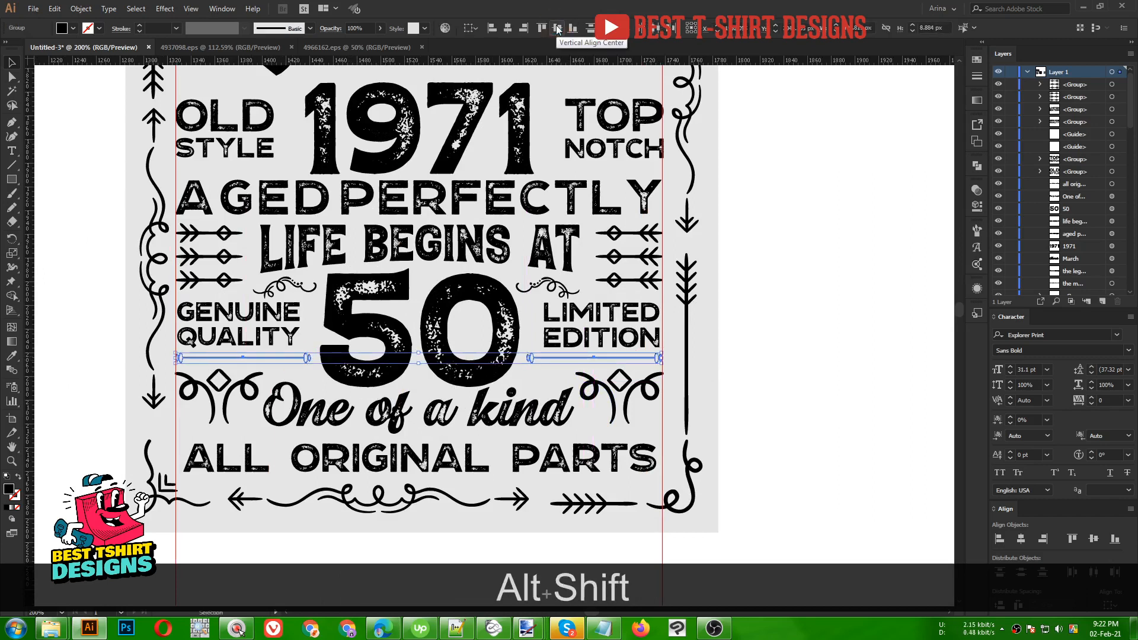
key(Down)
key(Up)
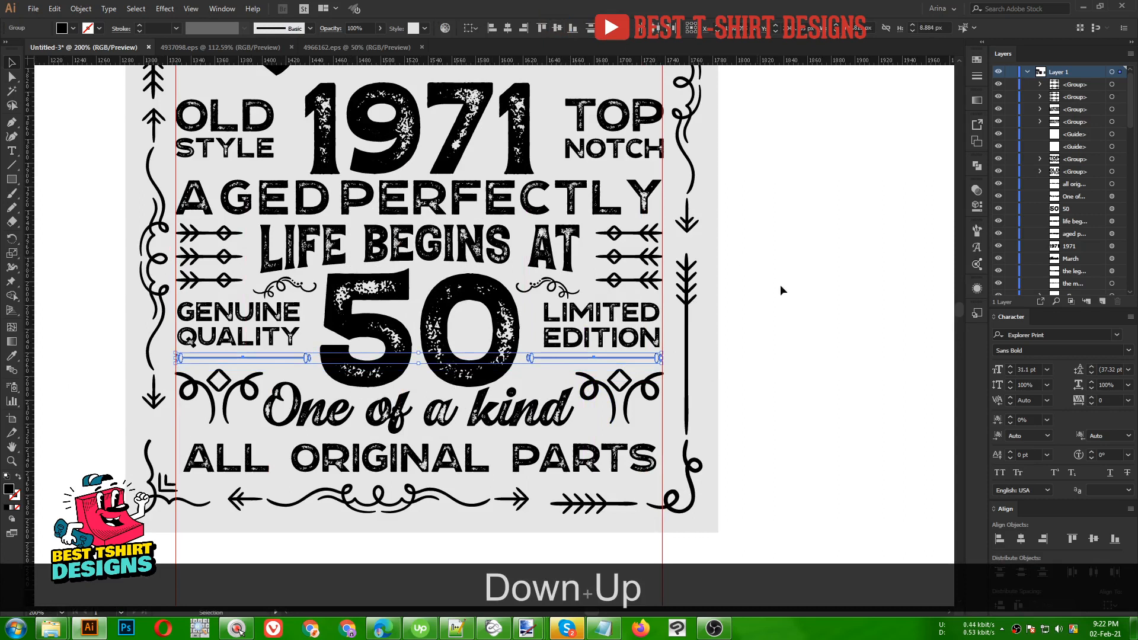
click(813, 316)
scroll(551, 332, down, 1)
- Nudge the 1971 text slightly left with the arrow keys
scroll(593, 427, up, 2)
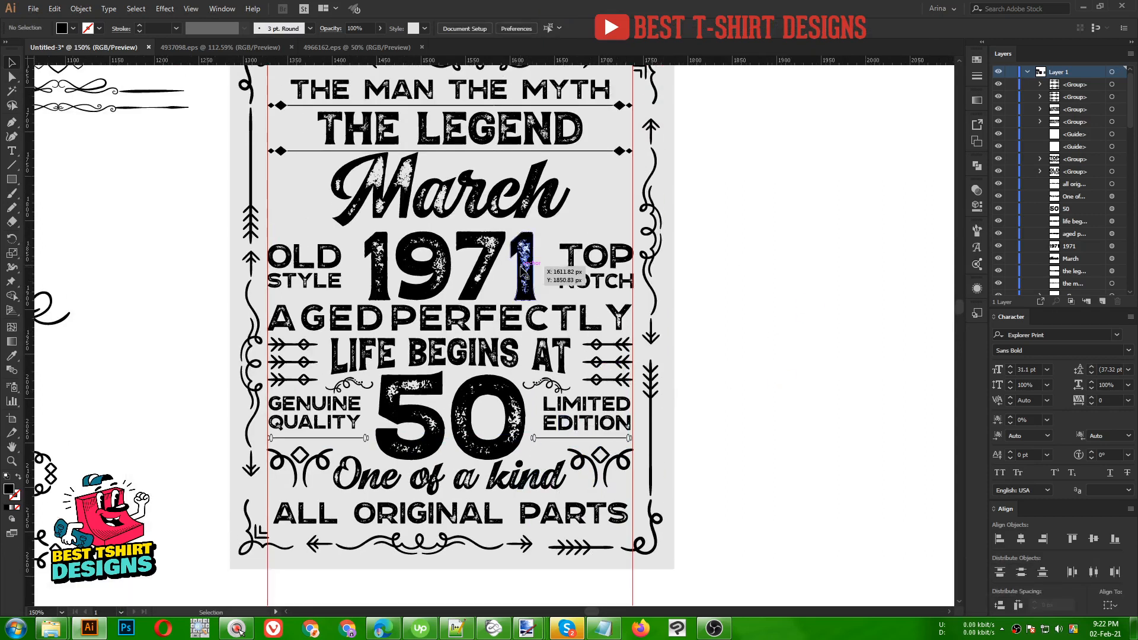
click(525, 273)
key(Up)
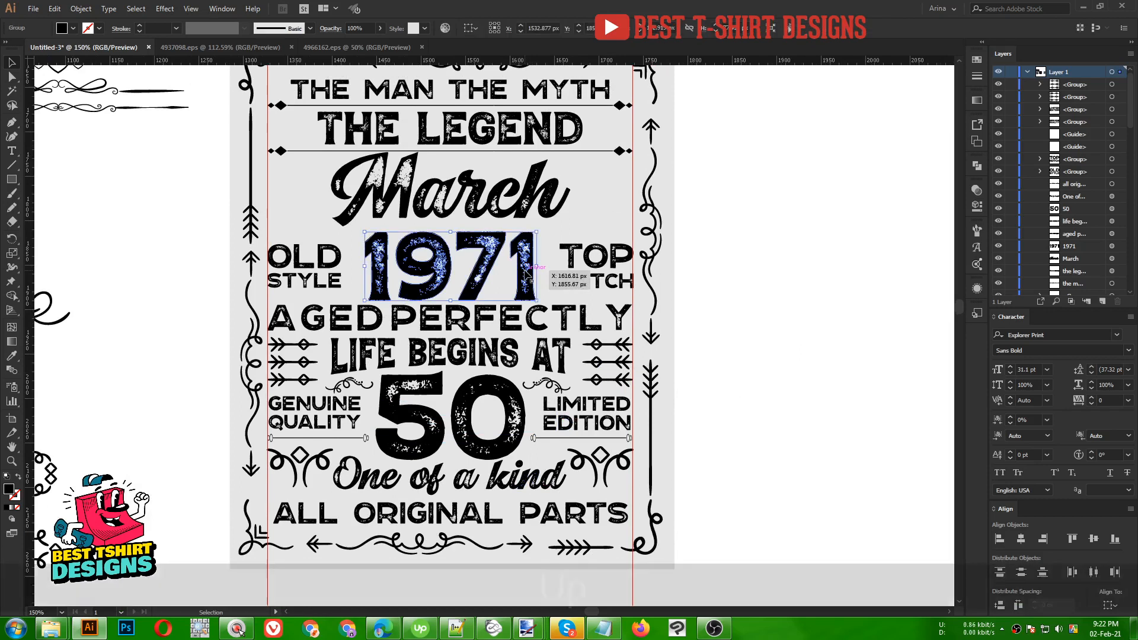
key(Left)
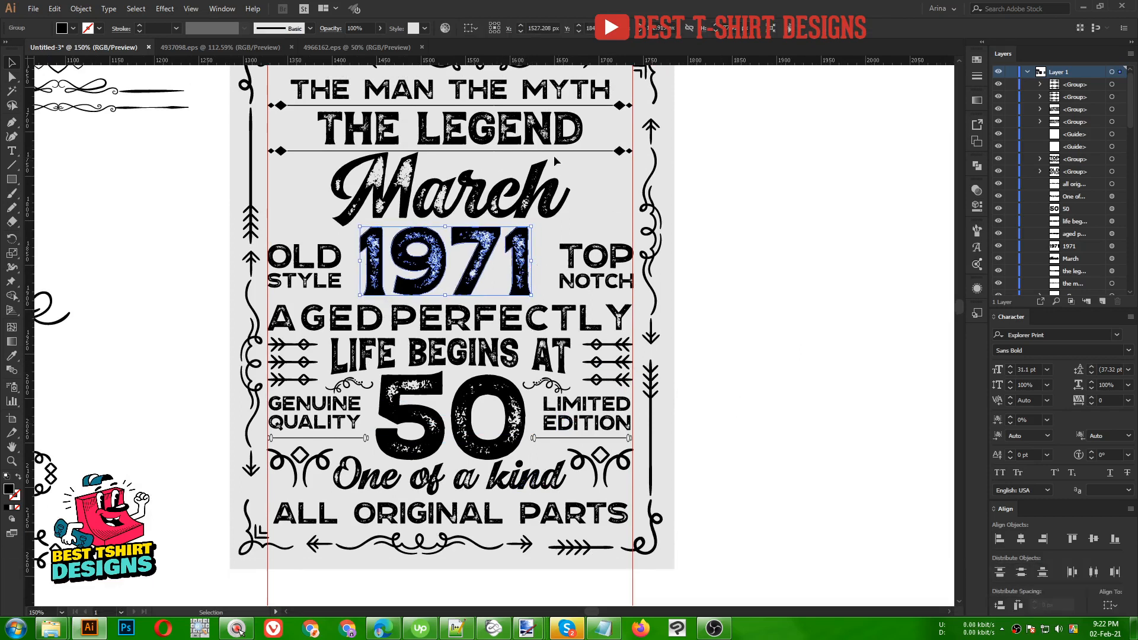
- Copy the curly ornament up beside THE LEGEND and shrink it proportionally
scroll(569, 200, up, 2)
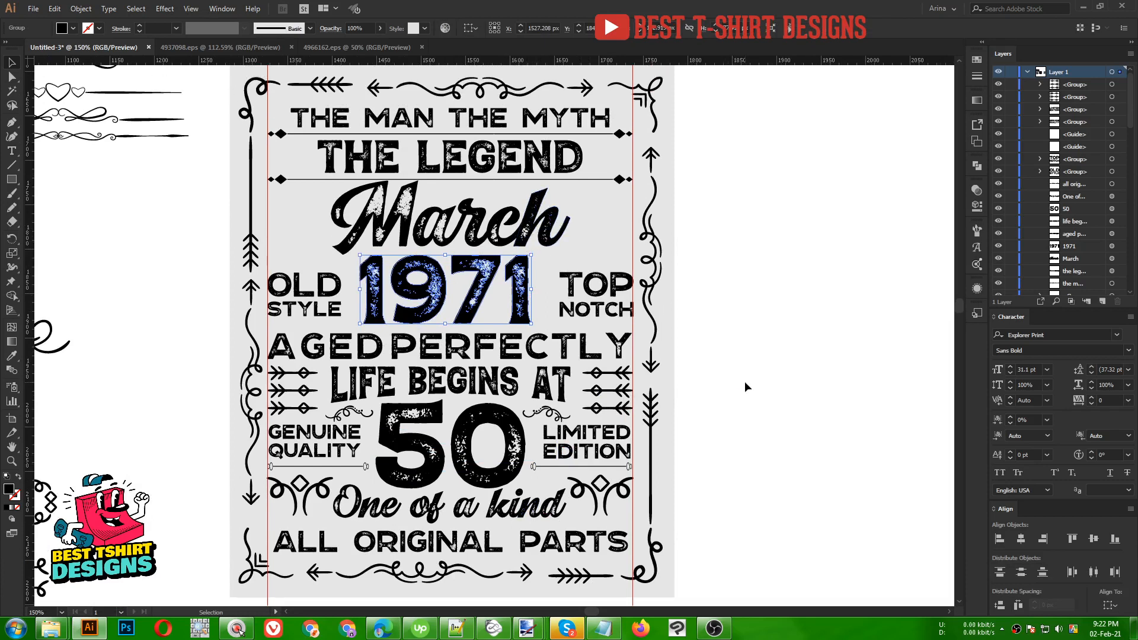
click(745, 382)
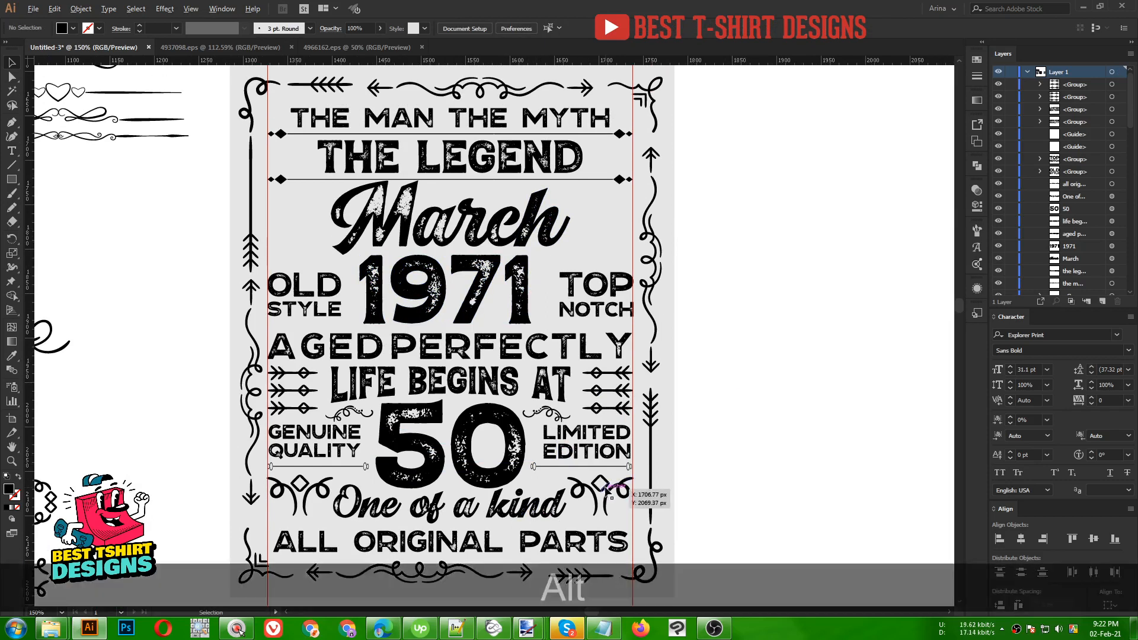
drag(607, 488, 743, 178)
drag(752, 218, 301, 158)
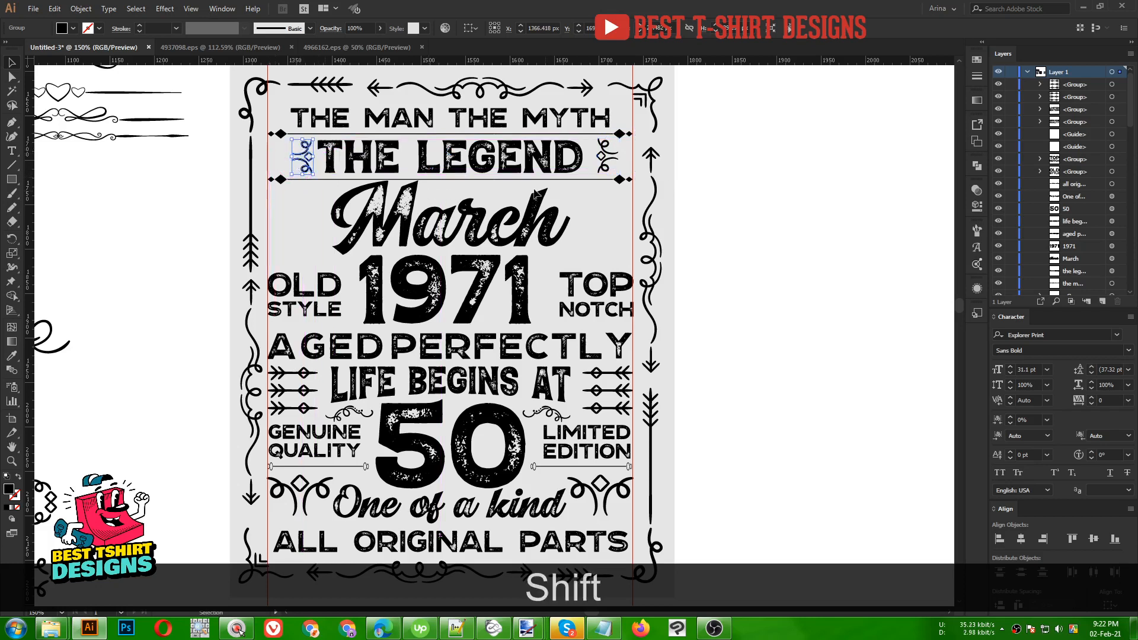
- Copy the top arrow from the LIFE BEGINS AT arrow group and paste it outside the group
scroll(394, 108, up, 1)
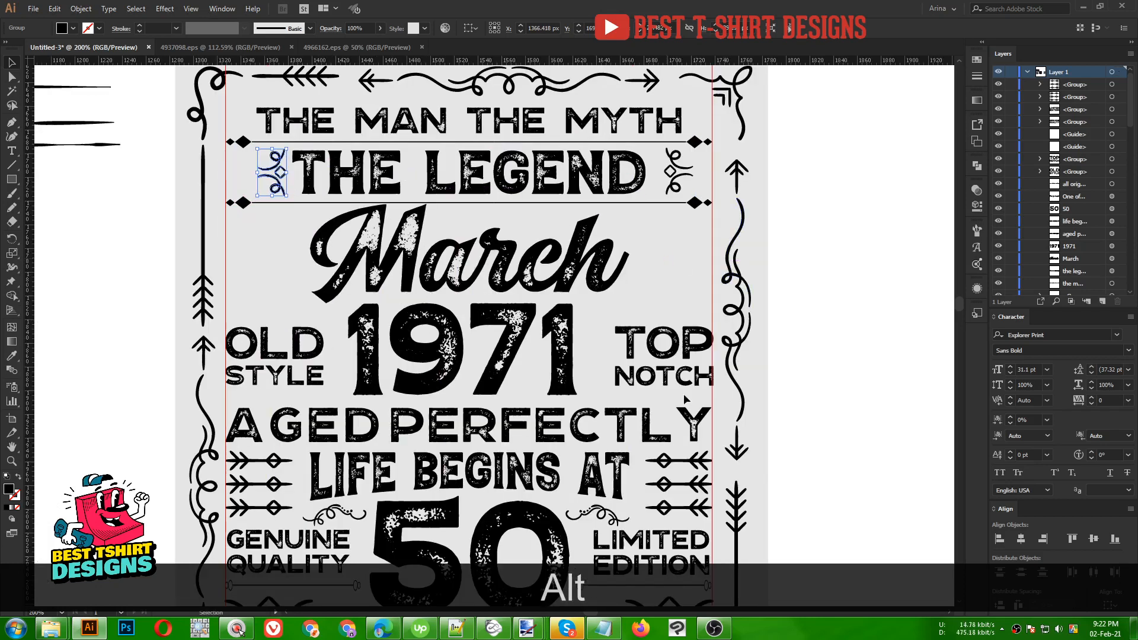
double_click(694, 466)
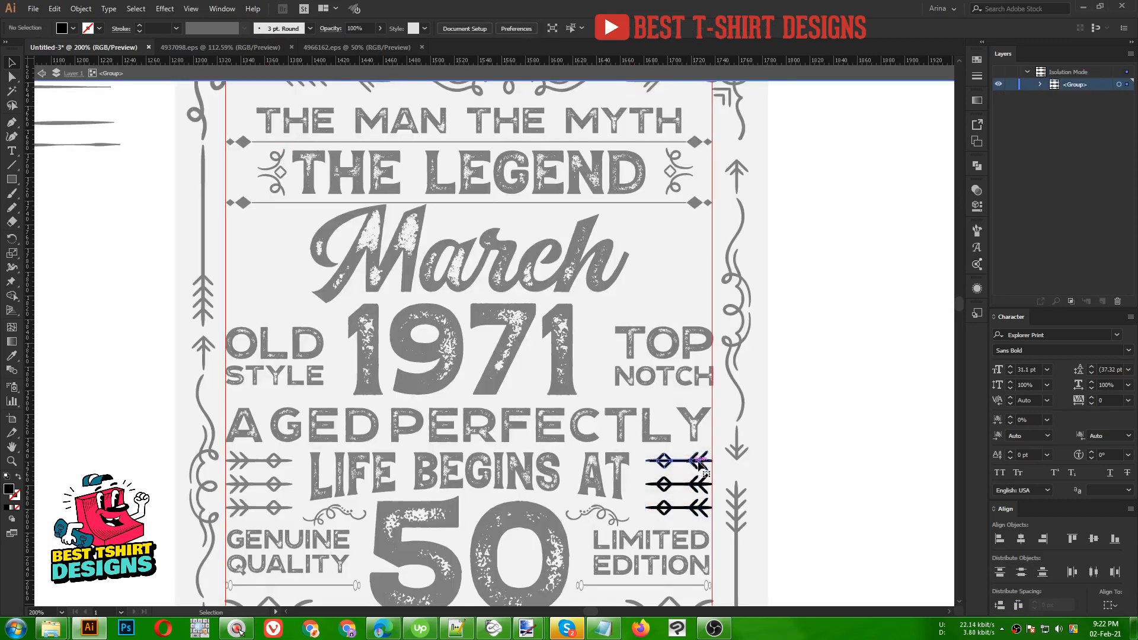
click(695, 461)
key(ctrl+c)
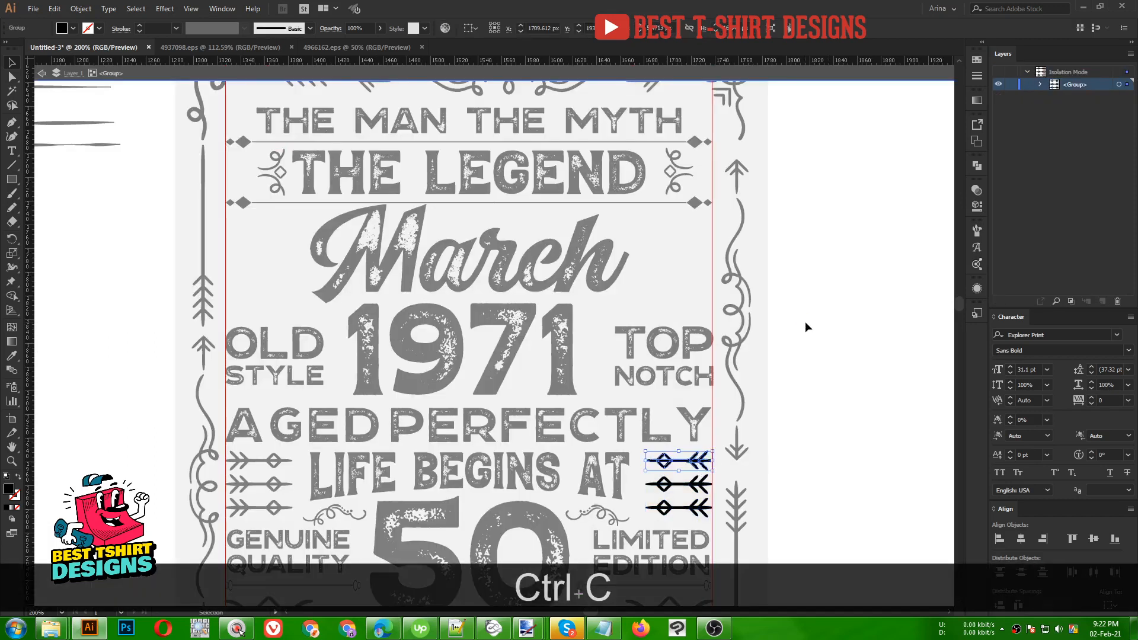
double_click(805, 321)
key(ctrl+v)
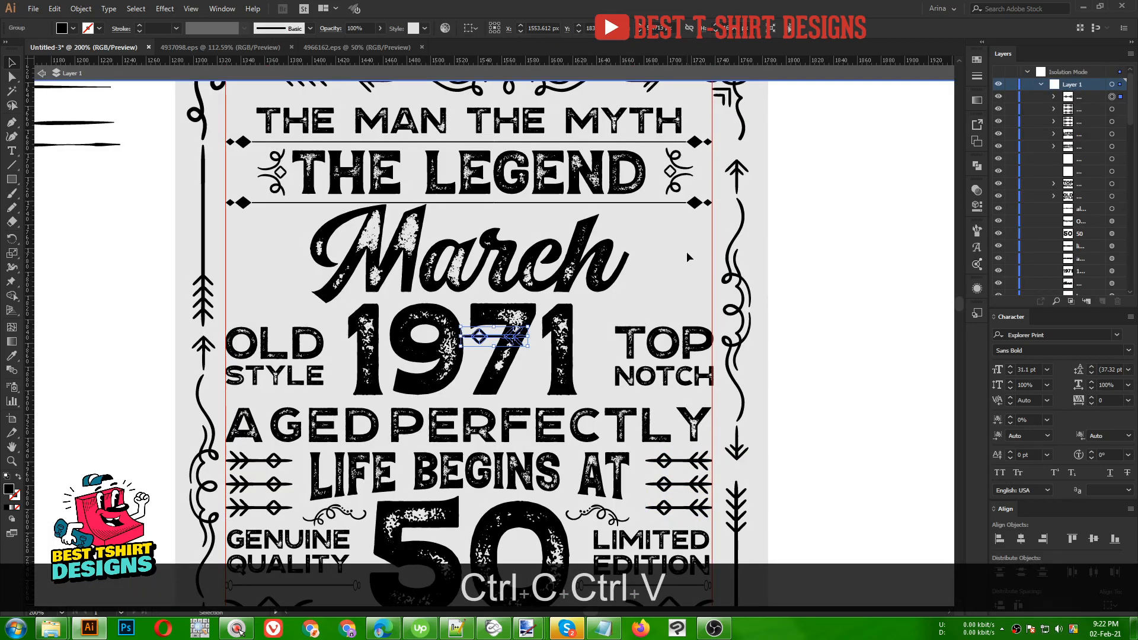
- Rotate the pasted arrow upright, stretch it taller, and move it right of the design
drag(555, 343, 699, 320)
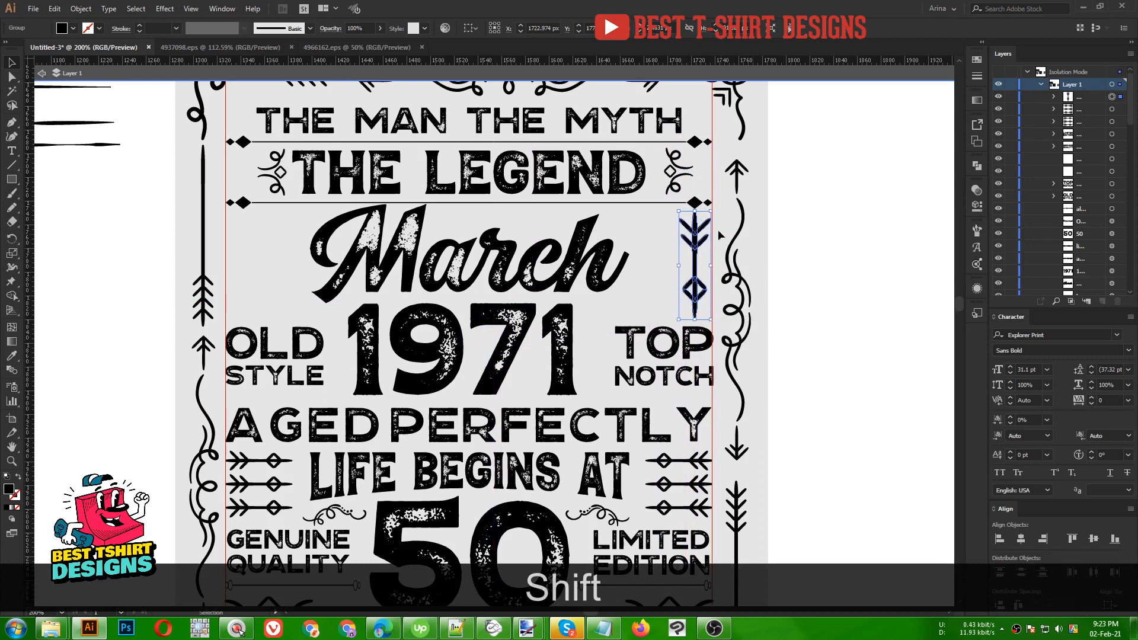
drag(695, 212, 697, 217)
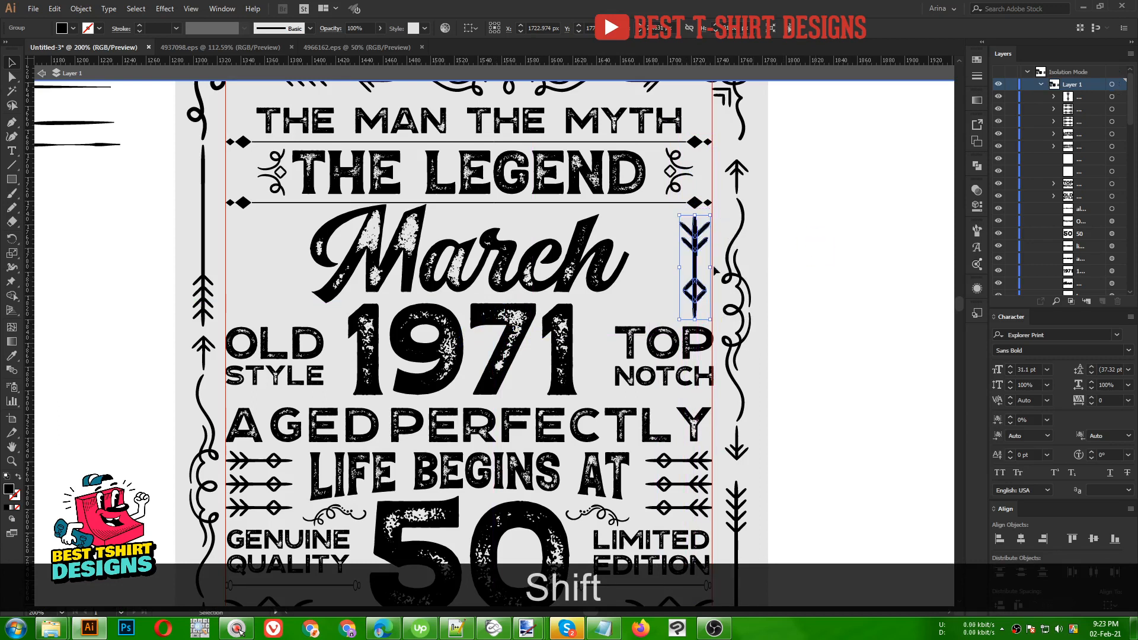
click(816, 249)
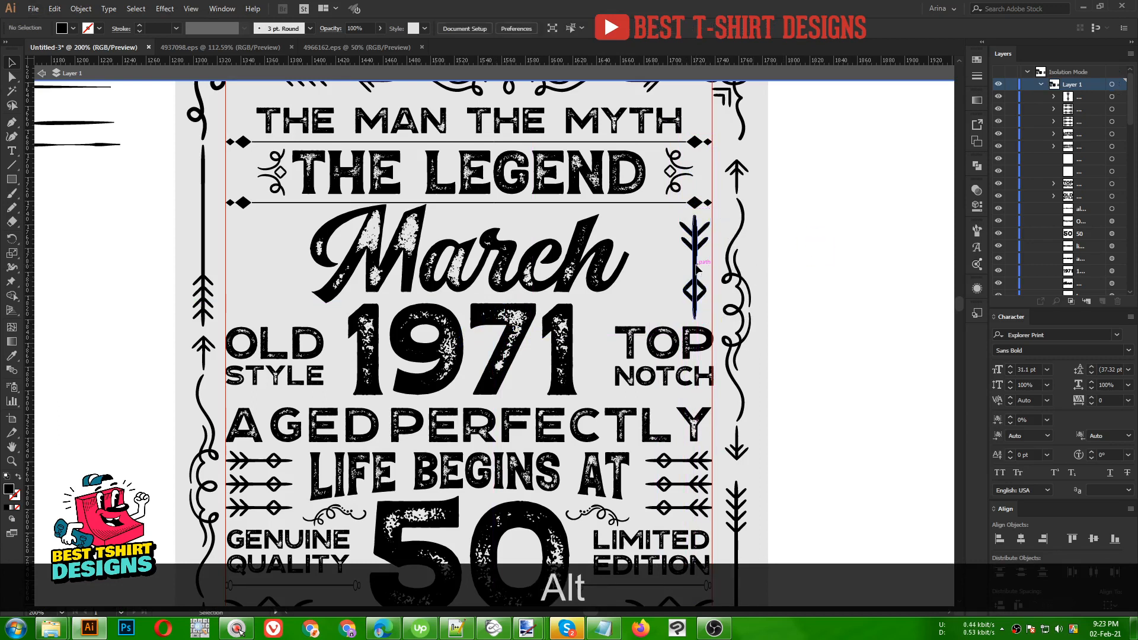
drag(697, 266, 842, 260)
click(292, 287)
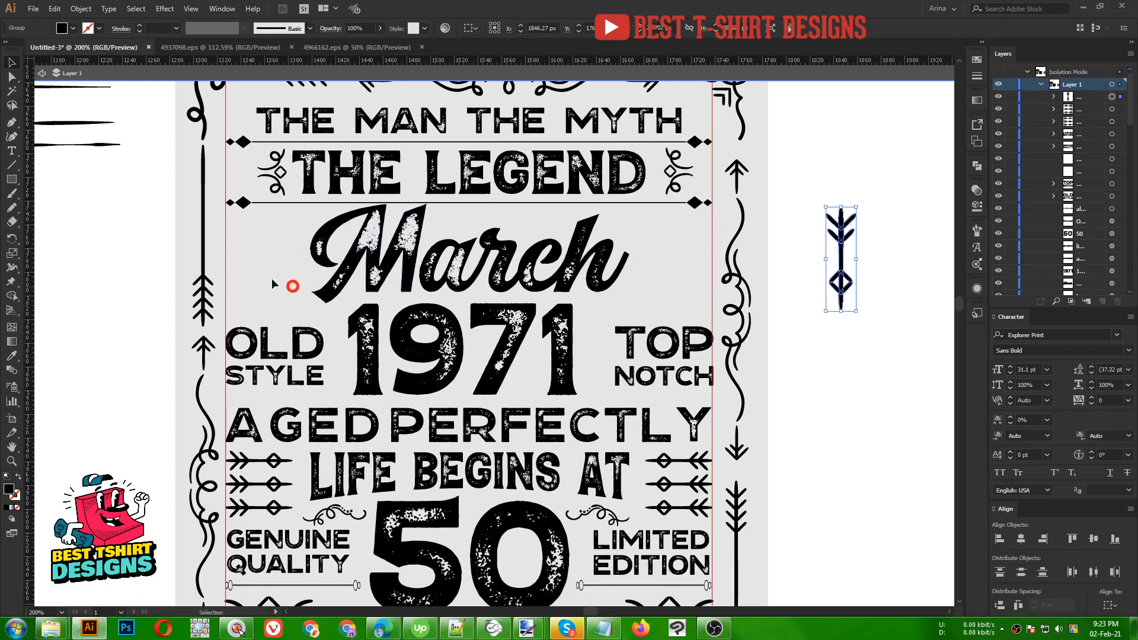
click(12, 123)
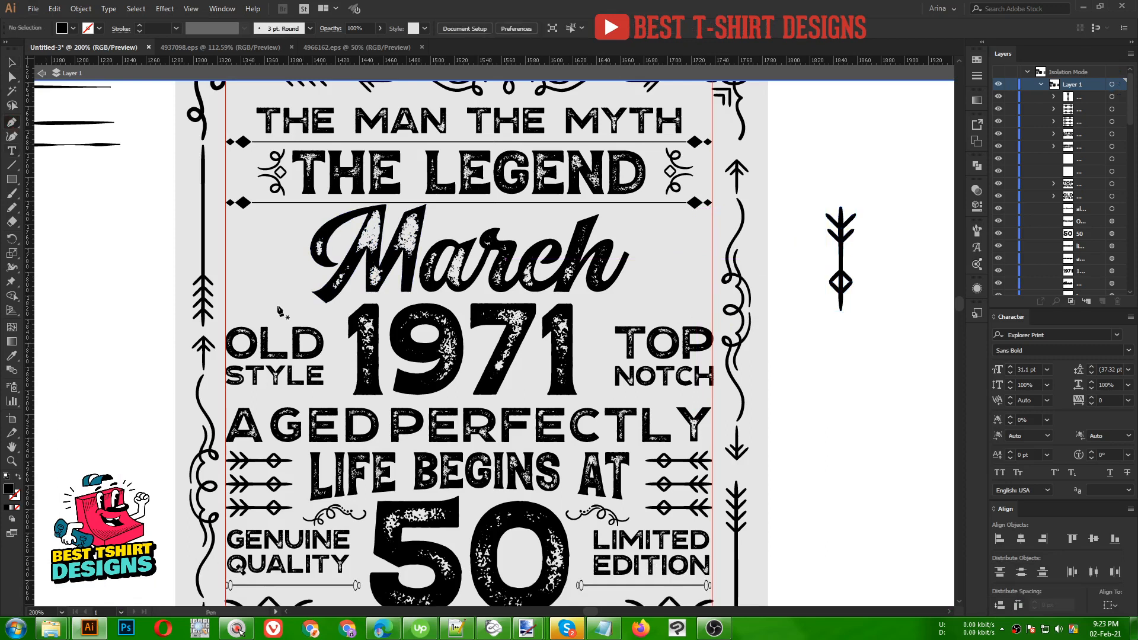
- Draw a short straight bar above OLD STYLE and swap its fill and stroke
click(226, 311)
click(328, 311)
key(shift+v)
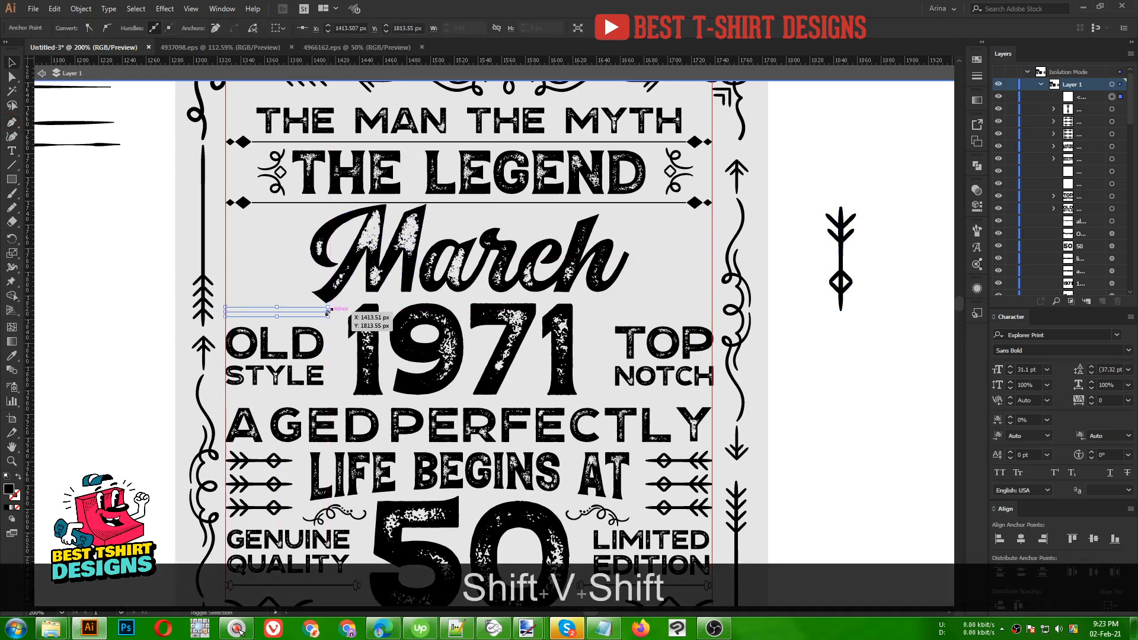
key(shift+x)
key(v)
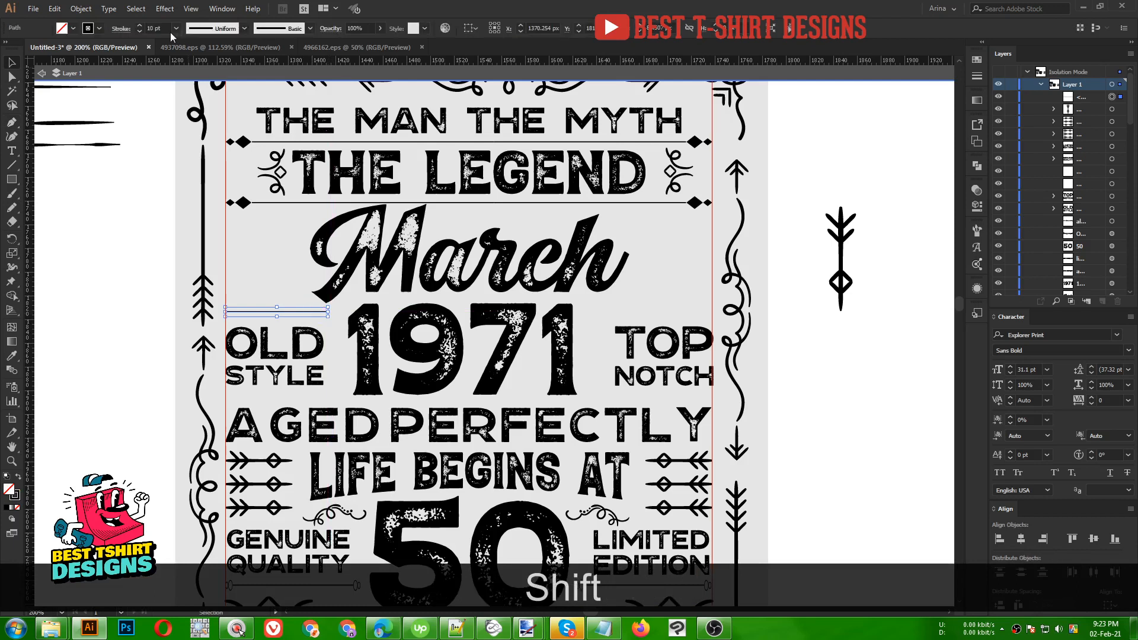
- Copy the bar beneath STYLE and horizontally centre OLD STYLE between both bars
scroll(165, 28, up, 1)
scroll(164, 29, down, 1)
scroll(163, 29, down, 2)
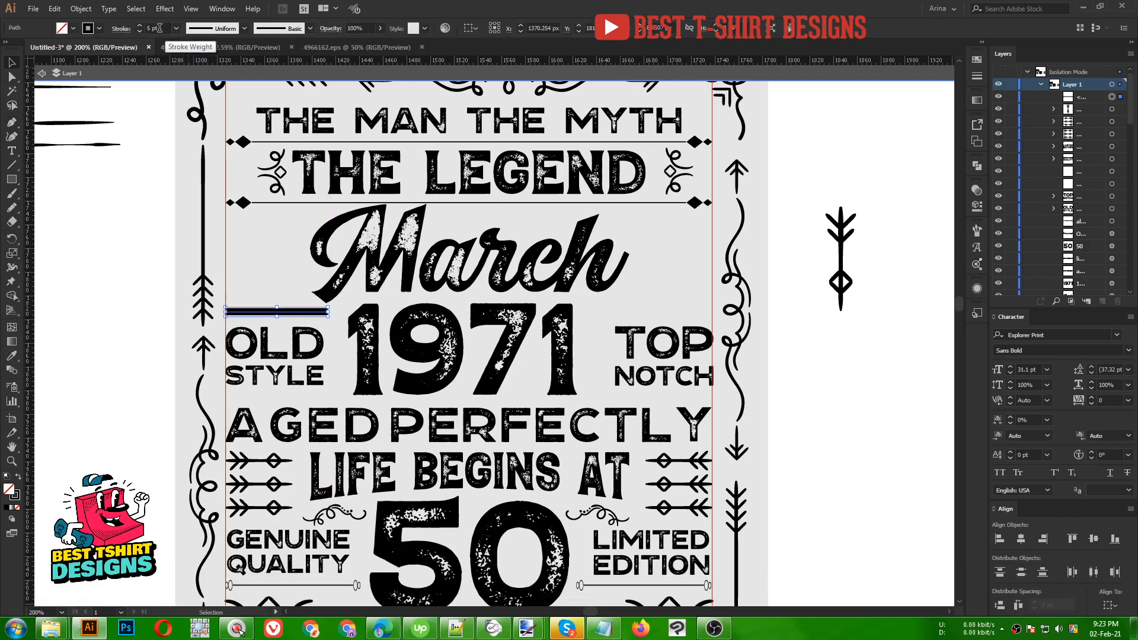
click(333, 324)
scroll(288, 346, up, 1)
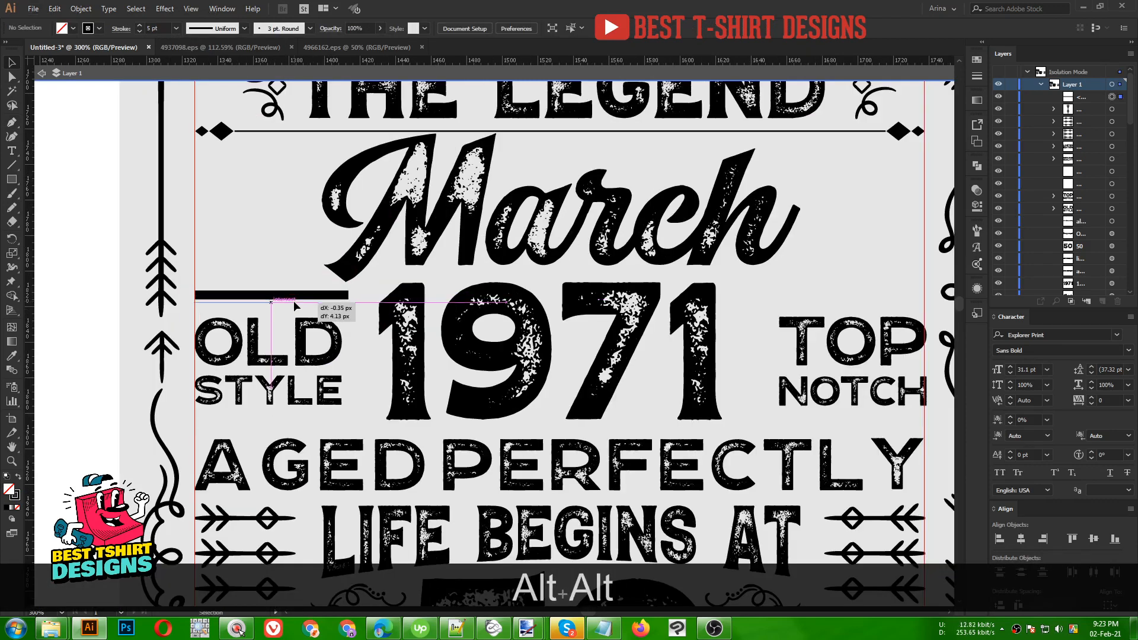
drag(293, 301, 295, 417)
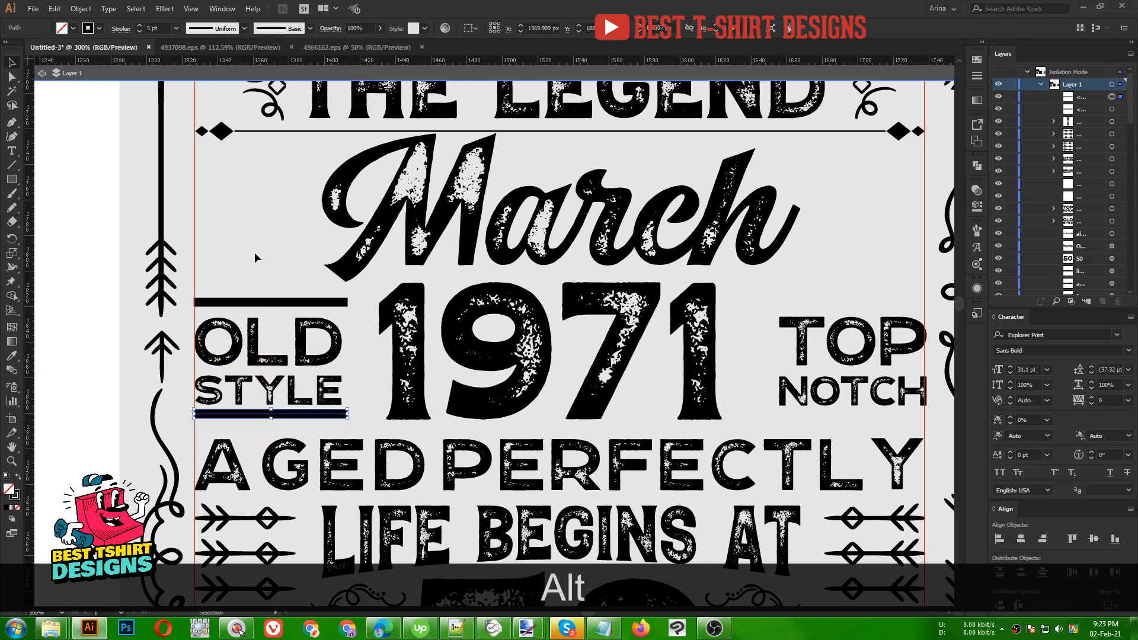
drag(255, 255, 280, 428)
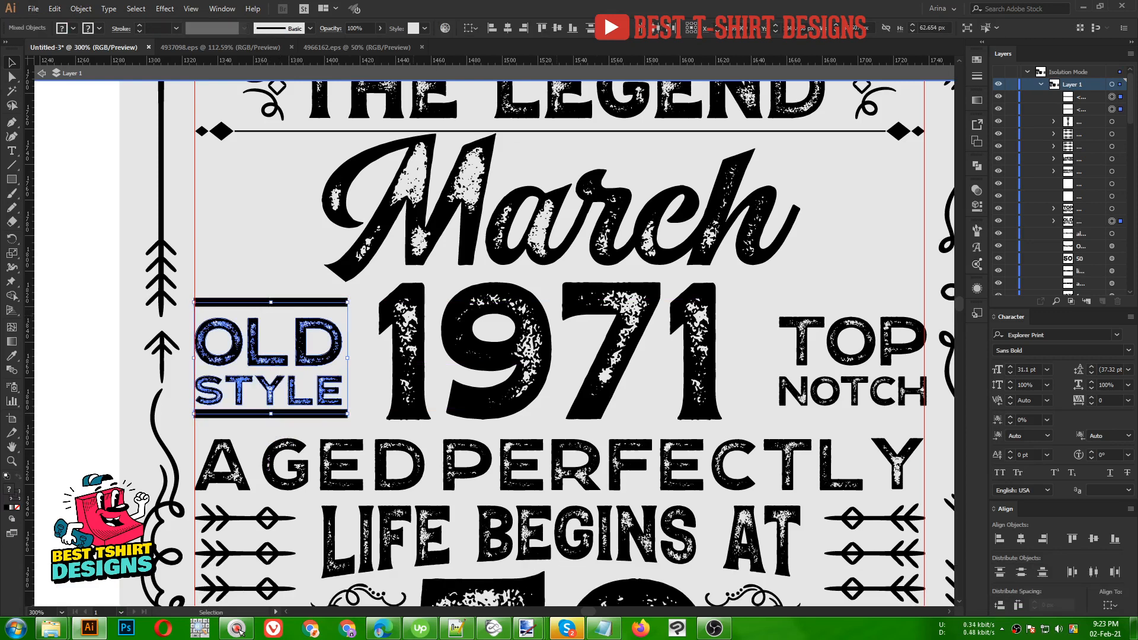
click(493, 28)
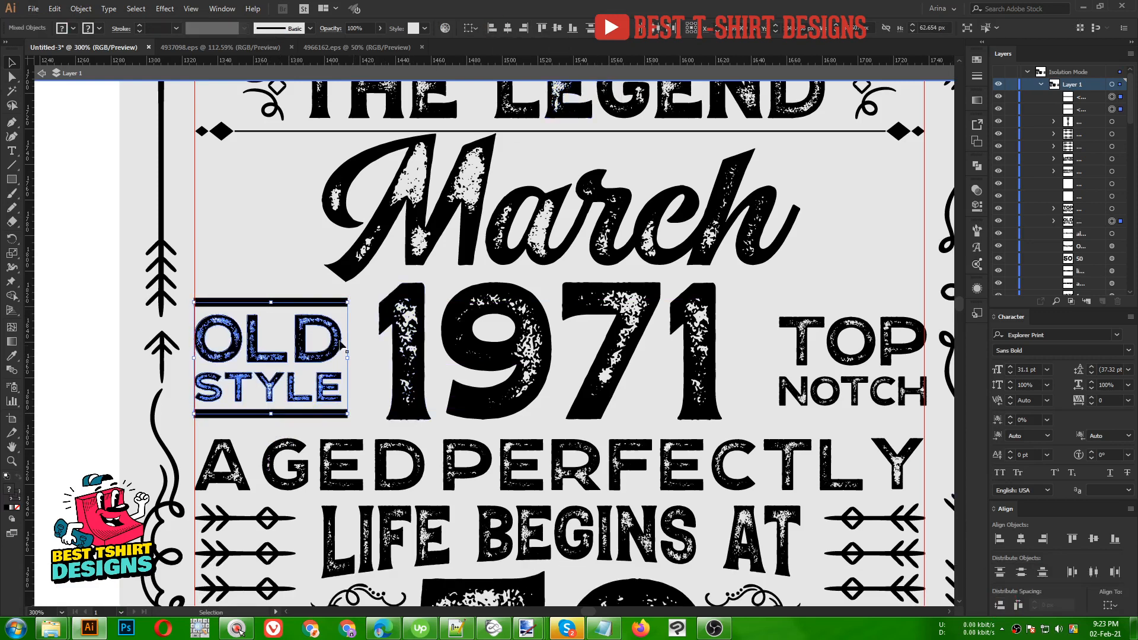
- Duplicate the two bars in place and position the copies around TOP NOTCH
scroll(234, 306, down, 1)
shift+click(258, 337)
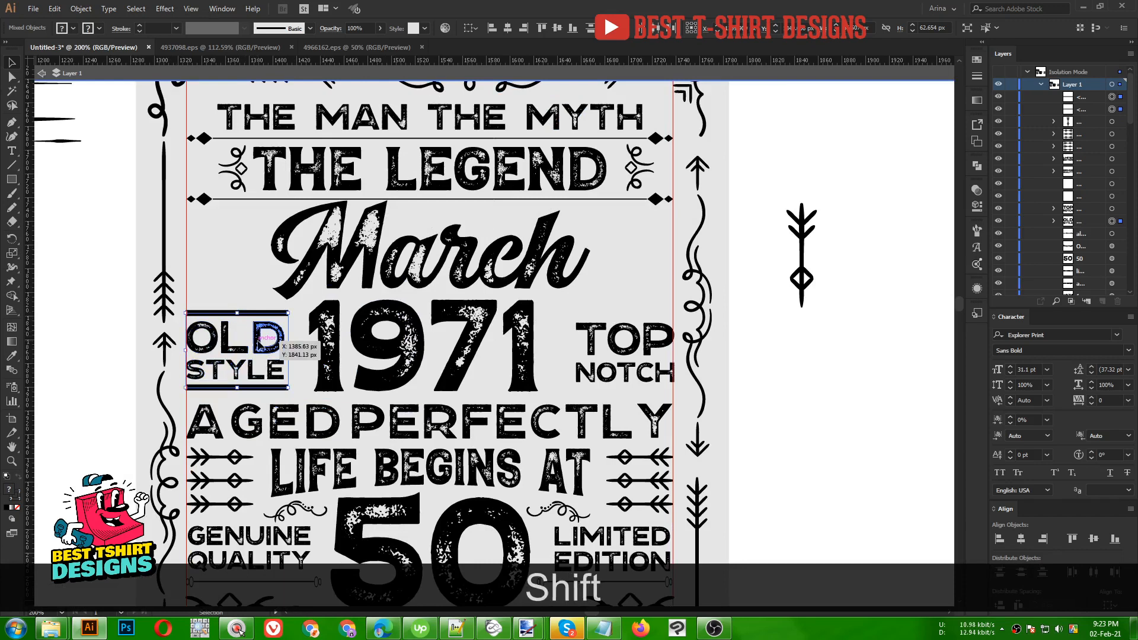
key(ctrl+c)
key(ctrl+f)
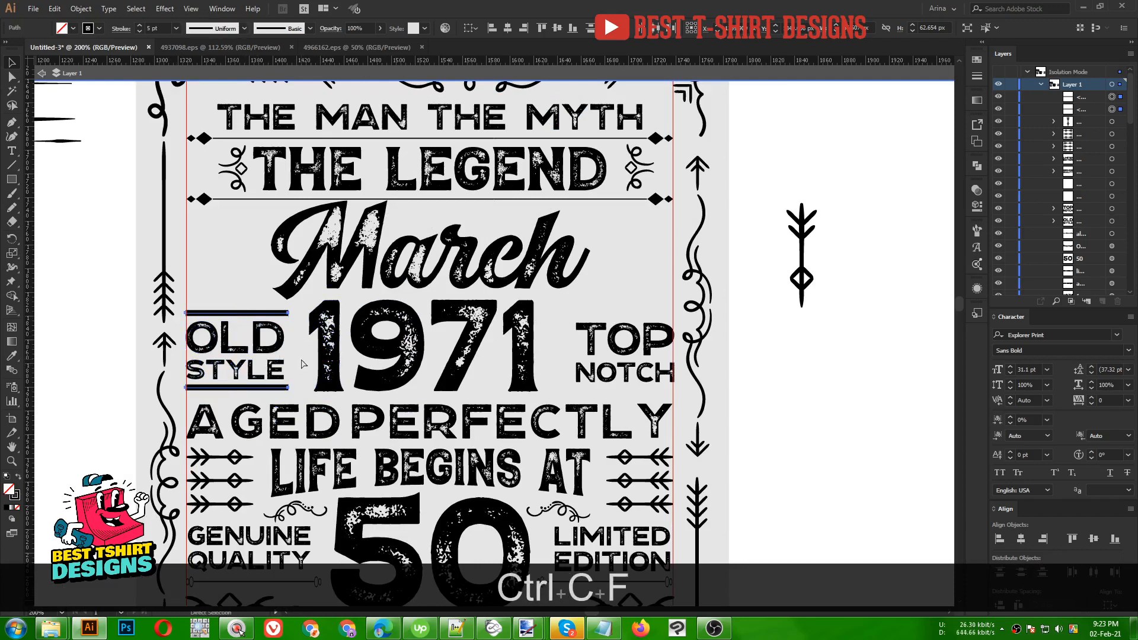
key(shift+Right)
key(shift+Right)
key(shift+Right)
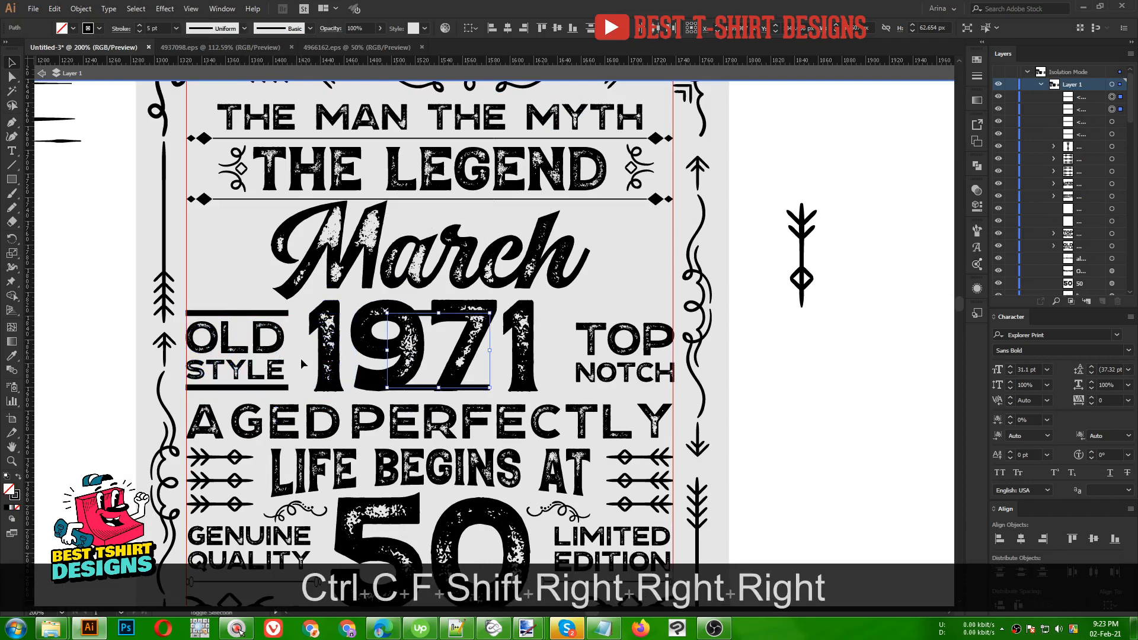
key(shift+Right)
key(shift+Right)
key(shift+Right)
key(shift+Right)
key(shift+Right)
key(shift+Right)
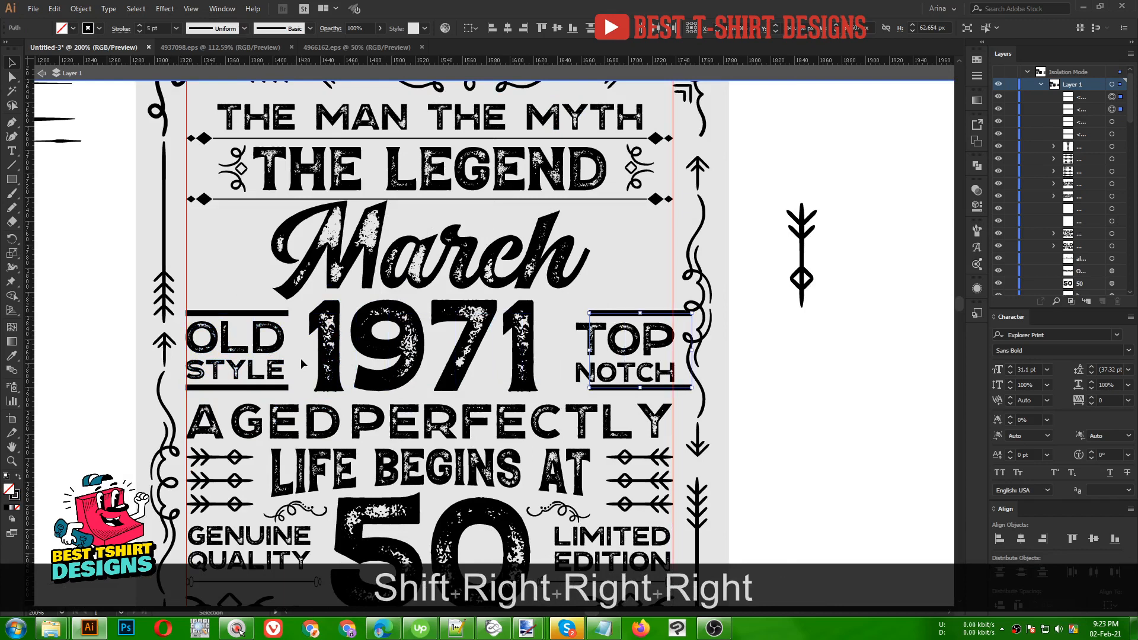
key(shift+Left)
key(shift+Left)
key(Left)
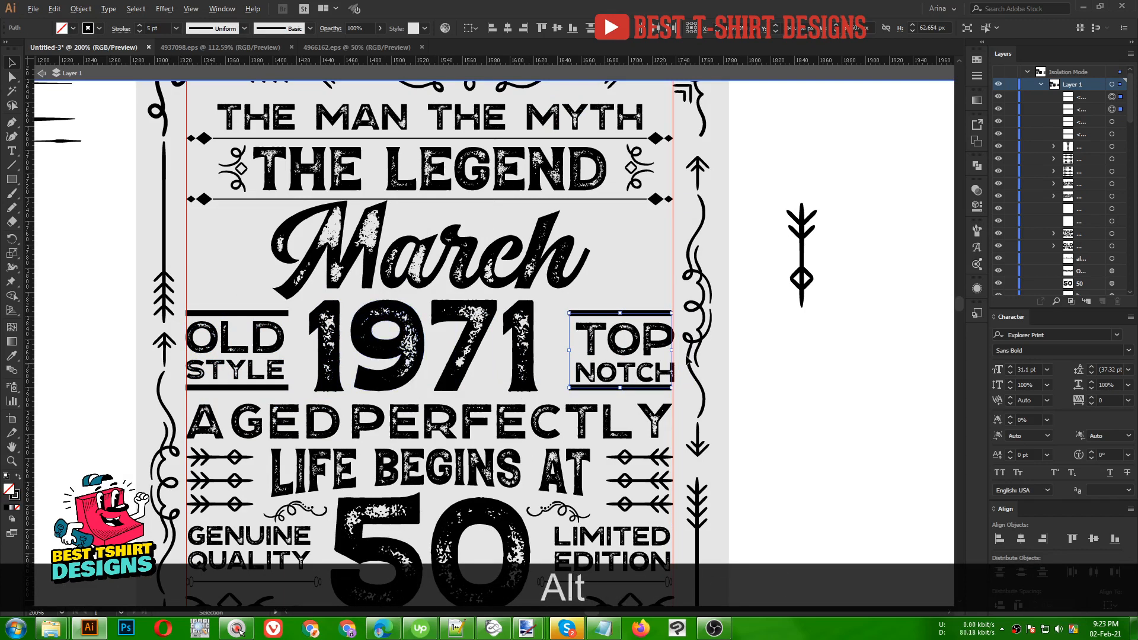
- Select TOP NOTCH together with its new bars, then clear the selection
scroll(693, 355, up, 1)
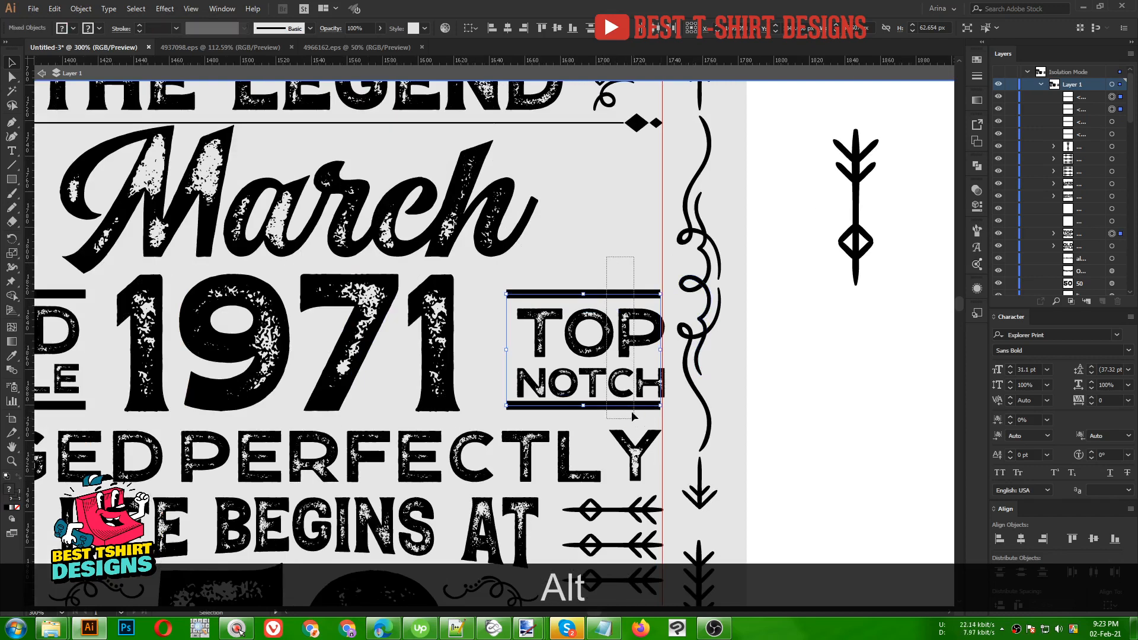
shift+click(632, 386)
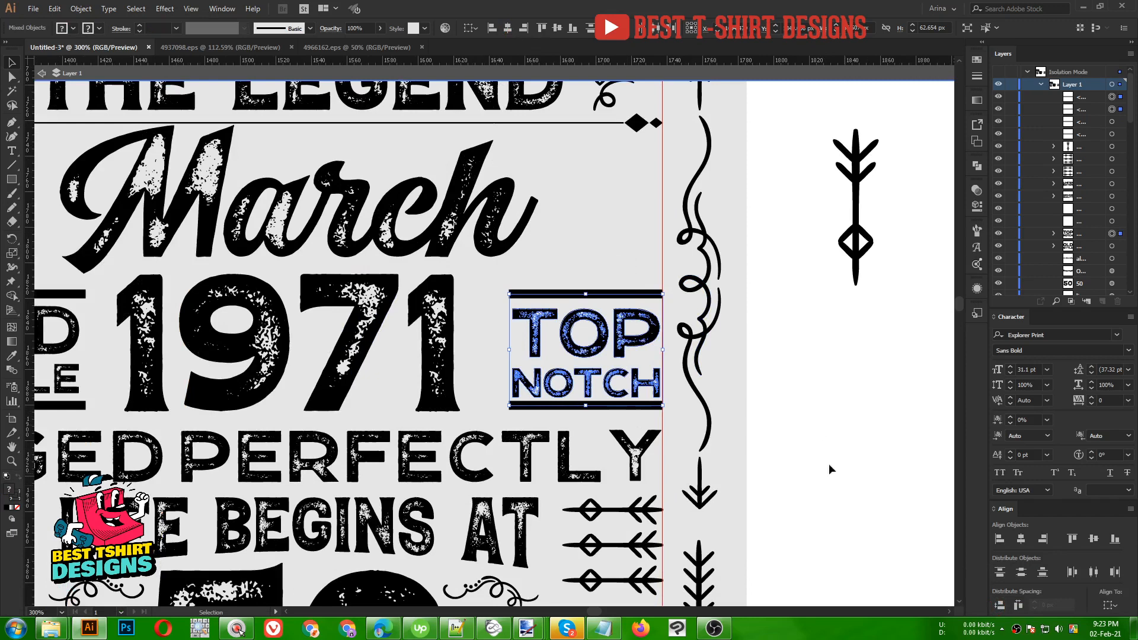
scroll(806, 435, down, 1)
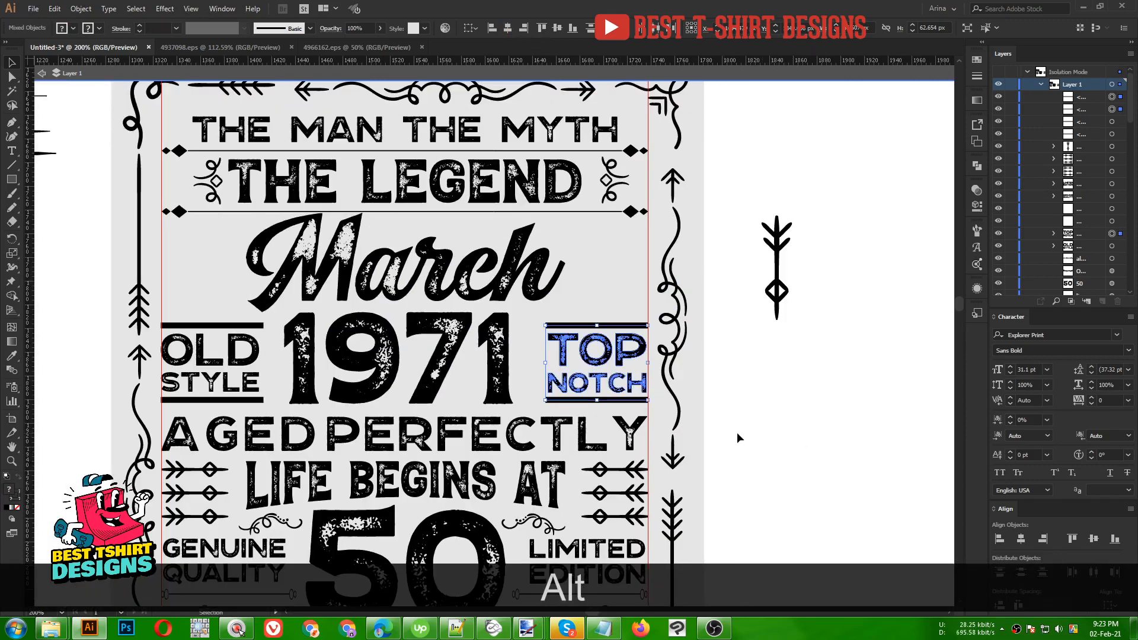
scroll(747, 436, down, 1)
scroll(756, 437, down, 1)
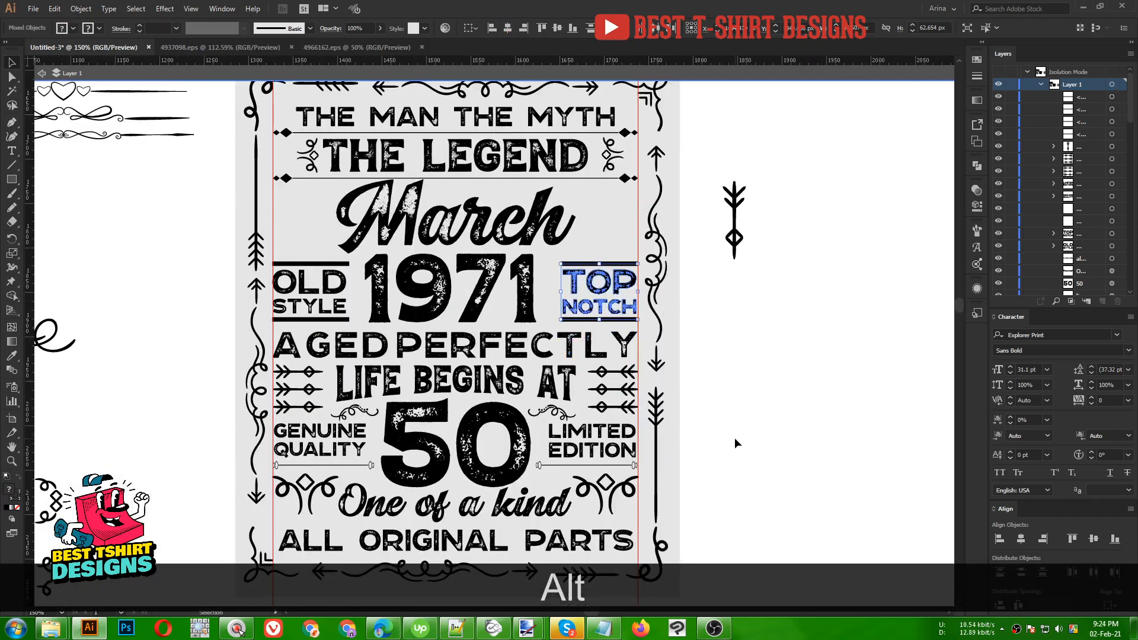
click(735, 439)
scroll(735, 439, up, 1)
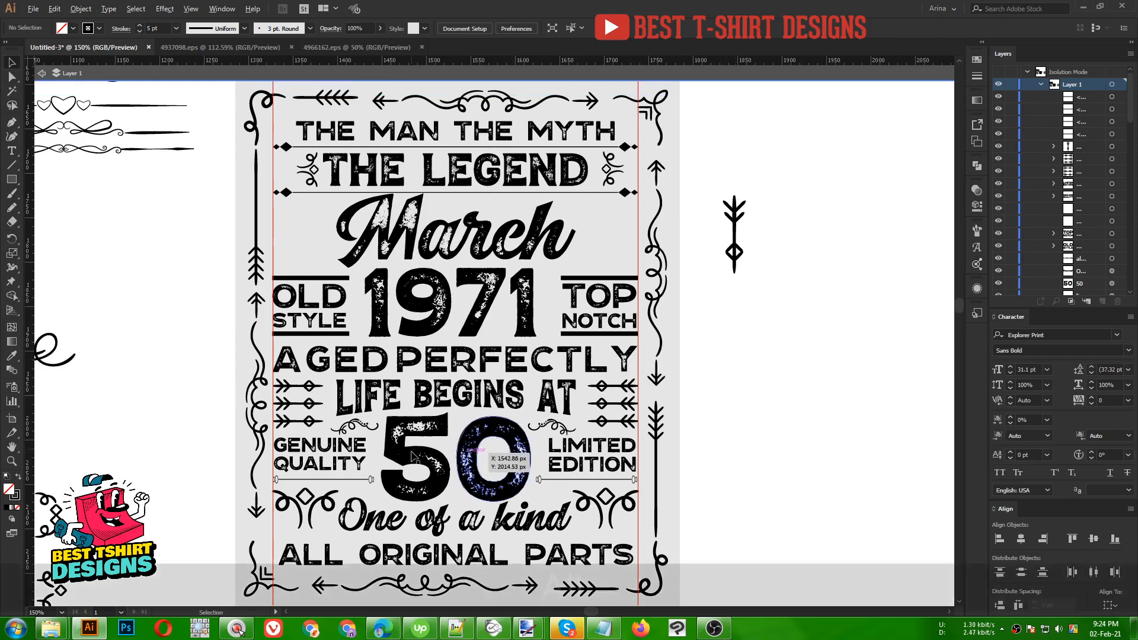
scroll(413, 457, up, 1)
scroll(342, 432, down, 2)
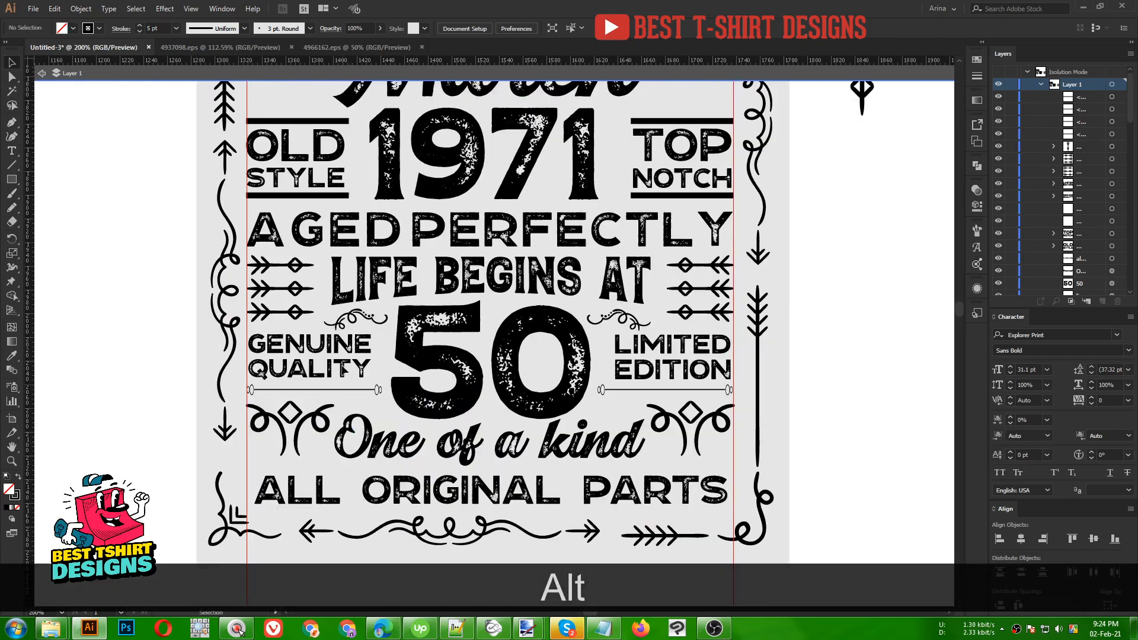
scroll(344, 368, up, 1)
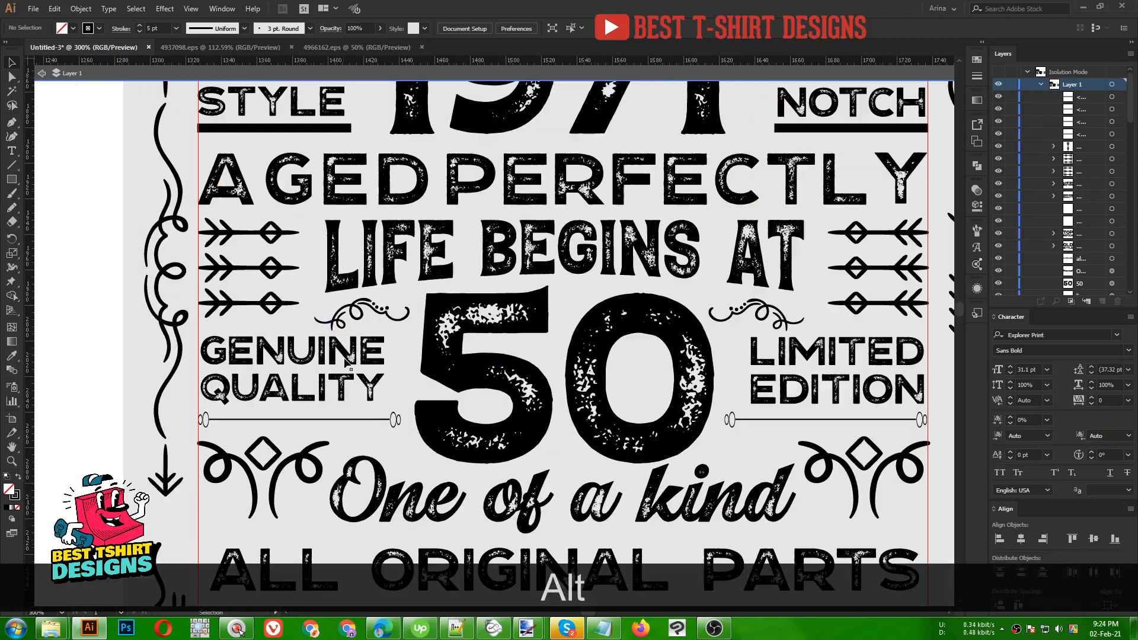
- Delete the old lines under GENUINE QUALITY and LIMITED EDITION and the swirl right of the 50
click(356, 419)
key(Delete)
click(811, 420)
key(Delete)
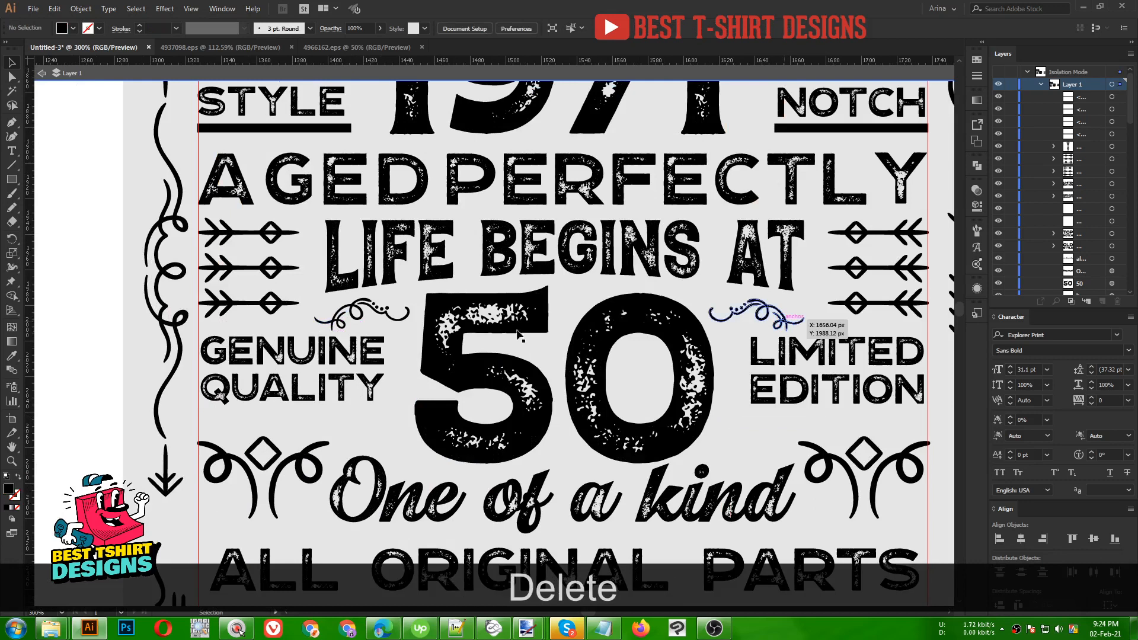
click(782, 321)
key(Delete)
- Delete the swirl ornament left of the 50 and pick up the STYLE bar's stroke settings
click(382, 308)
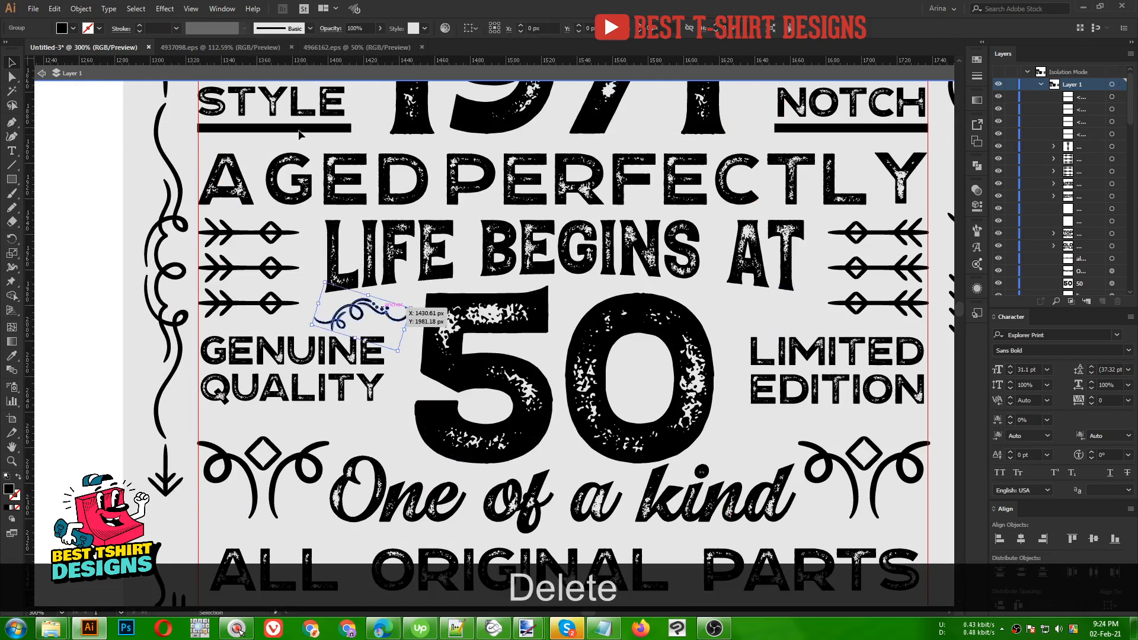
key(Delete)
click(299, 131)
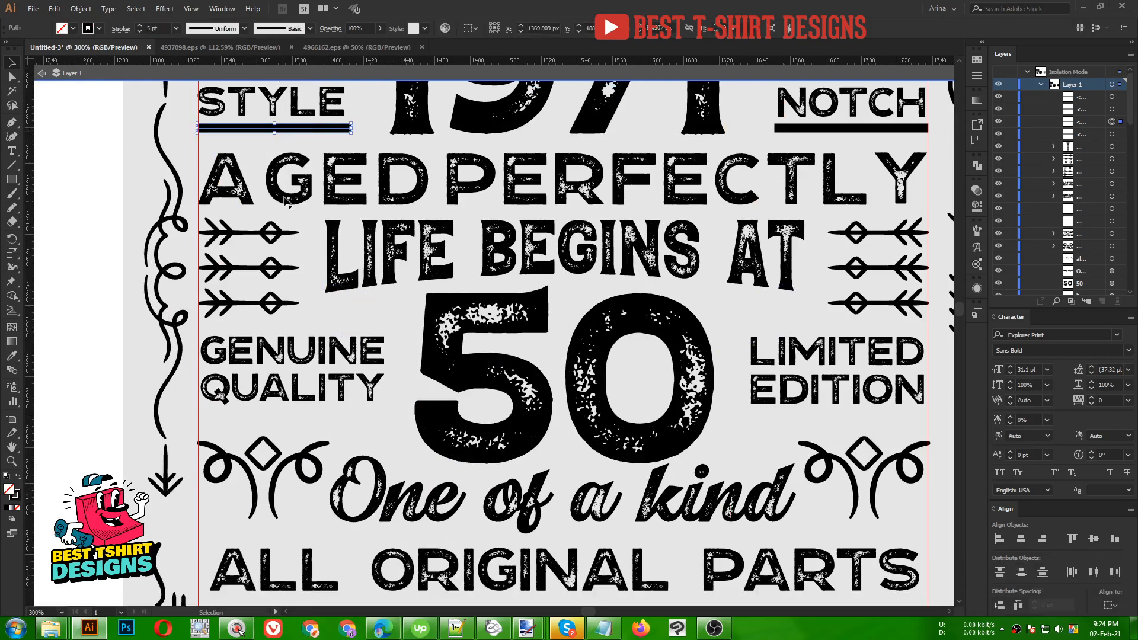
click(206, 84)
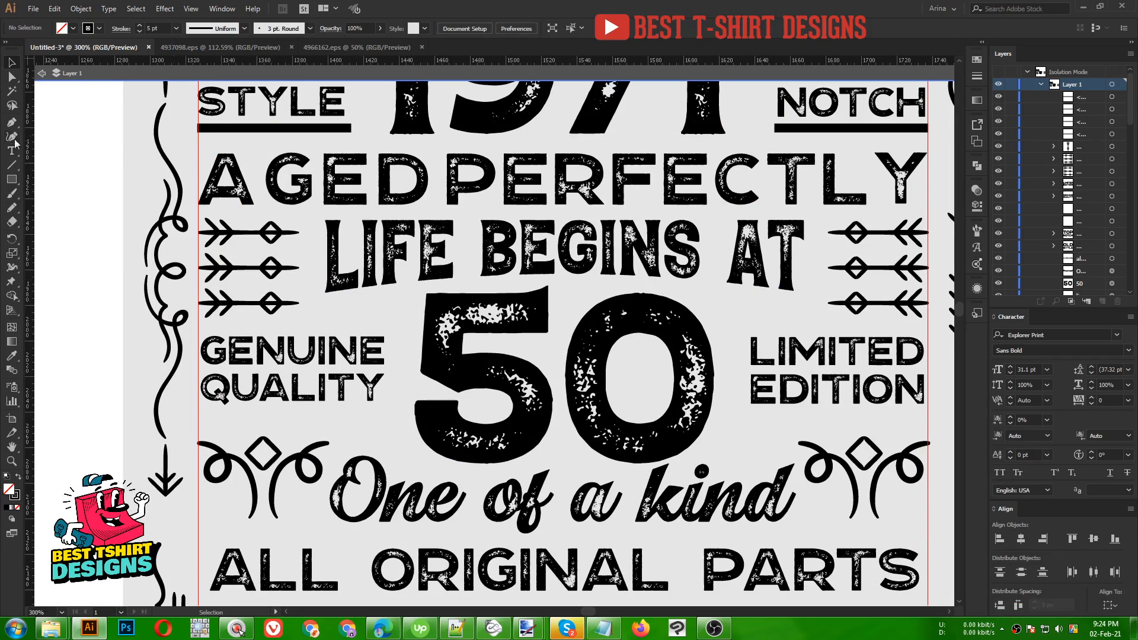
- Draw a bar above GENUINE QUALITY, copy it below, and centre the text between them
click(198, 327)
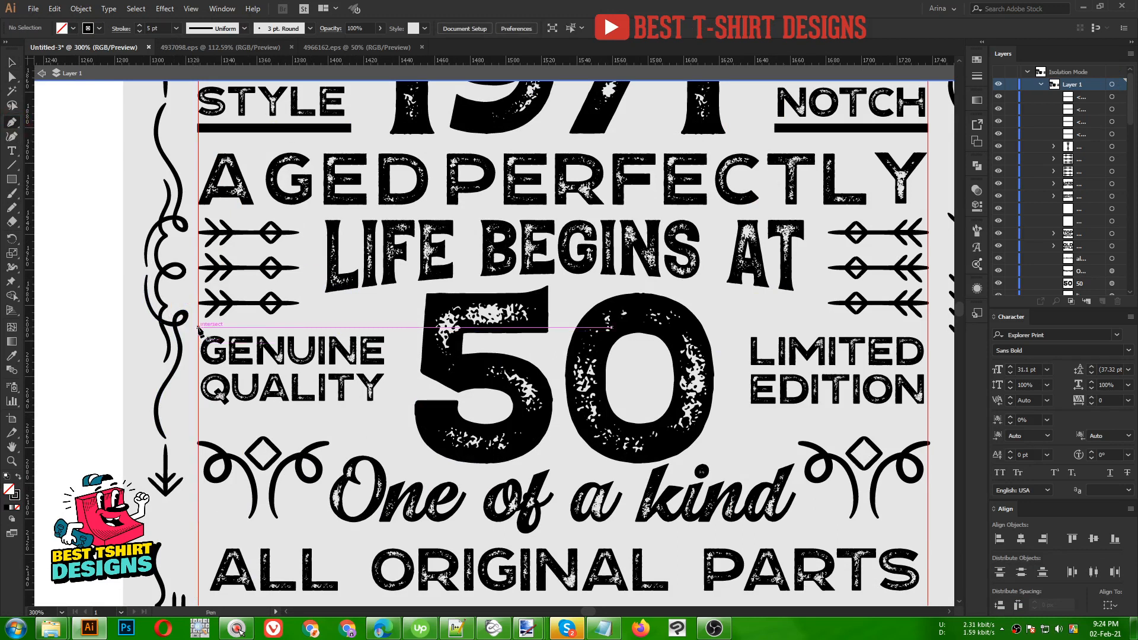
shift+click(397, 328)
key(shift+v)
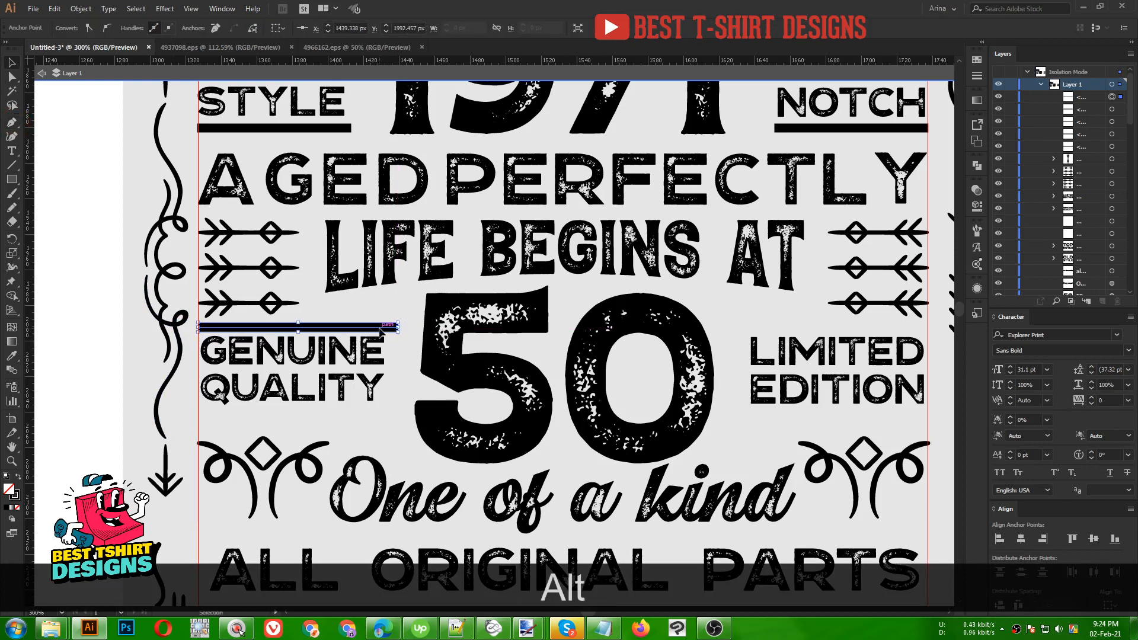
drag(381, 332, 374, 414)
drag(341, 338, 338, 310)
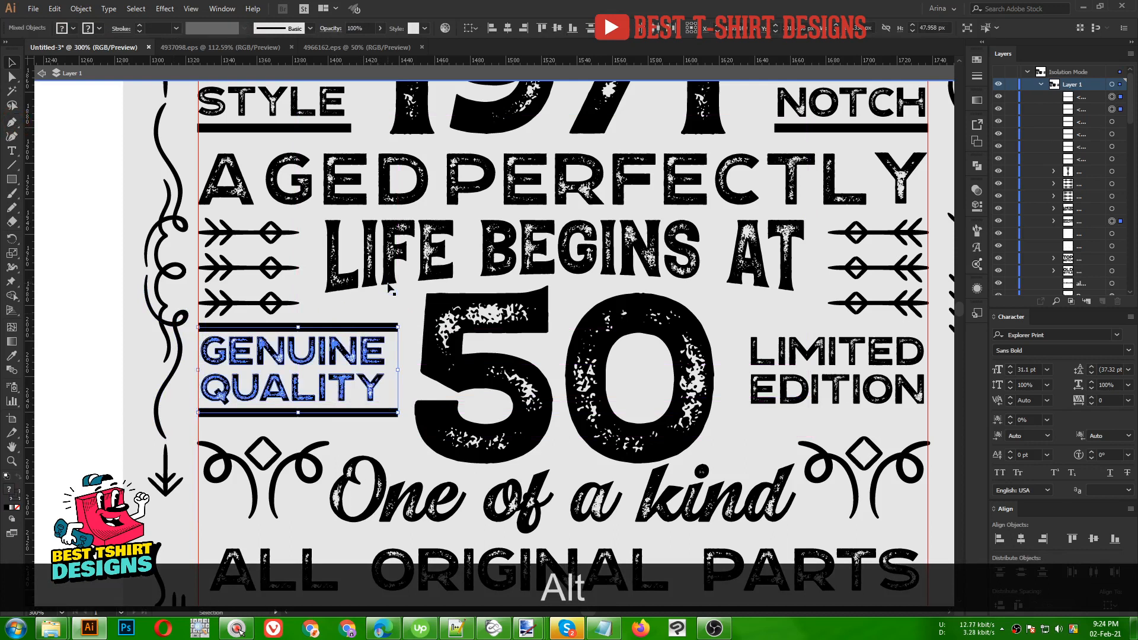
click(508, 28)
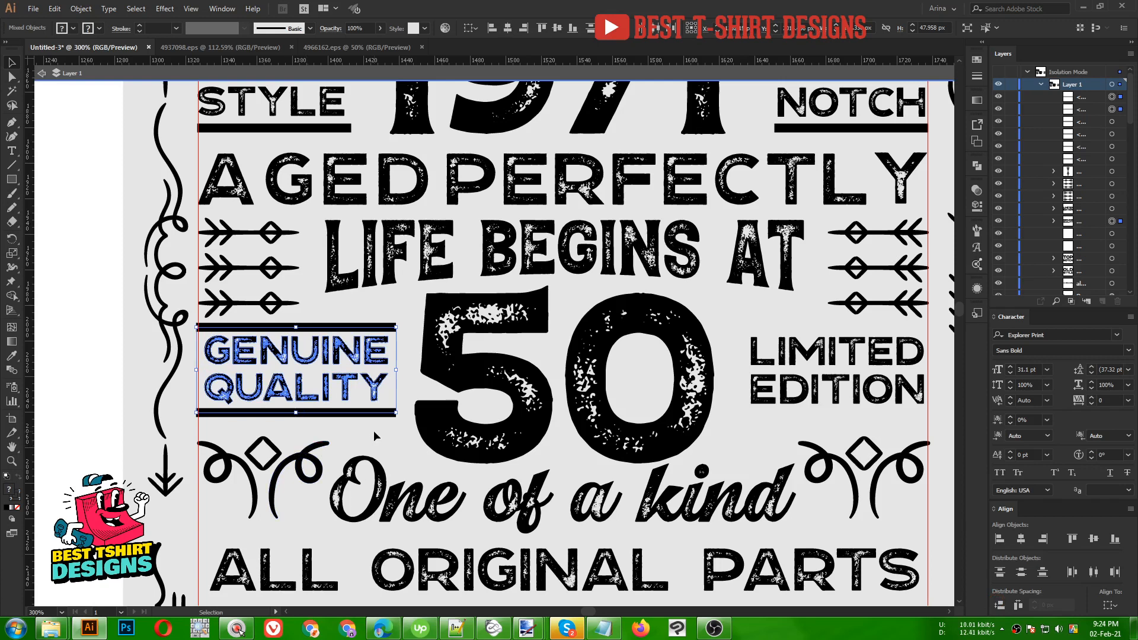
- Copy the GENUINE QUALITY bars in place and nudge the copies right across the 50
shift+click(374, 392)
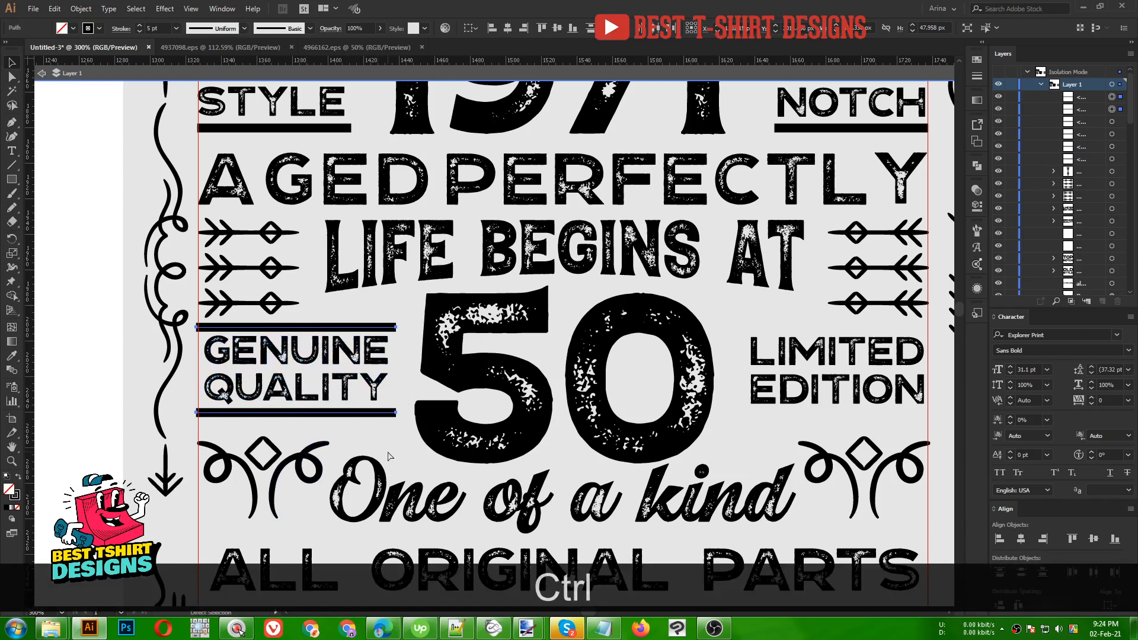
key(ctrl+c)
key(ctrl+f)
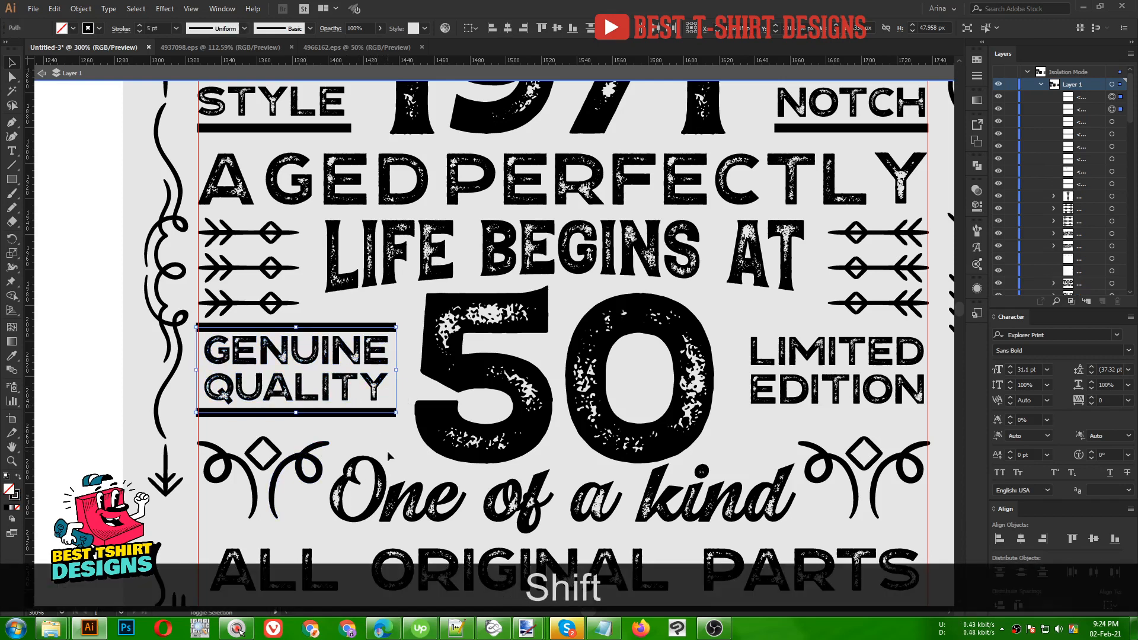
key(shift+Right)
key(shift+Right)
- Move the bar copies to frame LIMITED EDITION and centre the lettering on them
key(shift+Right)
key(shift+Right)
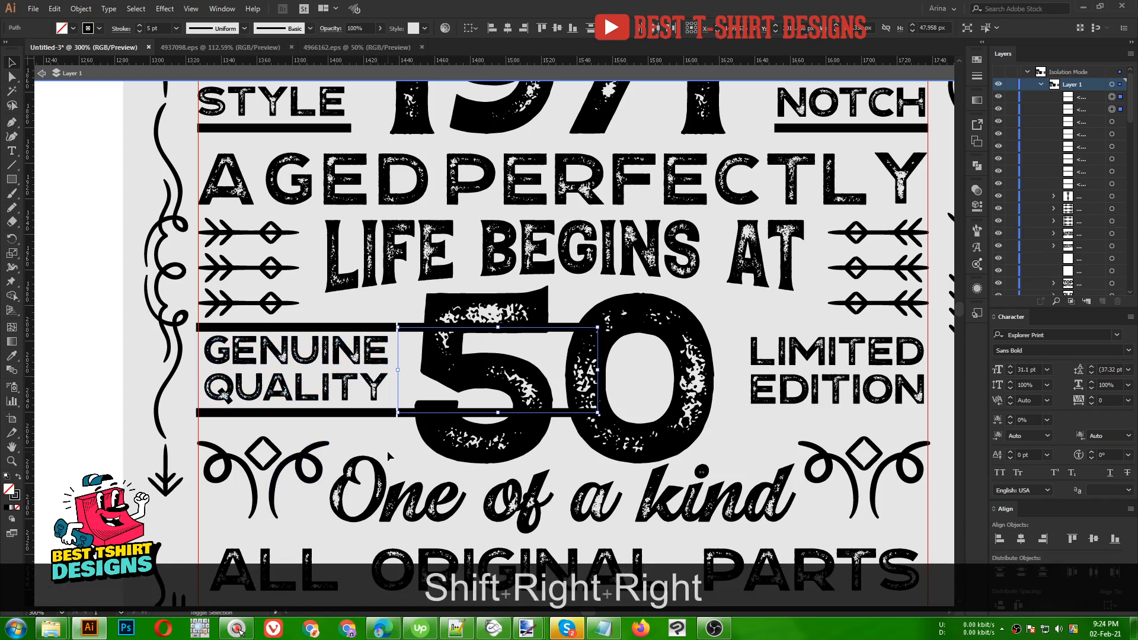
key(shift+Right)
key(shift+Right)
key(shift+Right)
key(shift+Right)
key(shift+Right)
key(shift+Right)
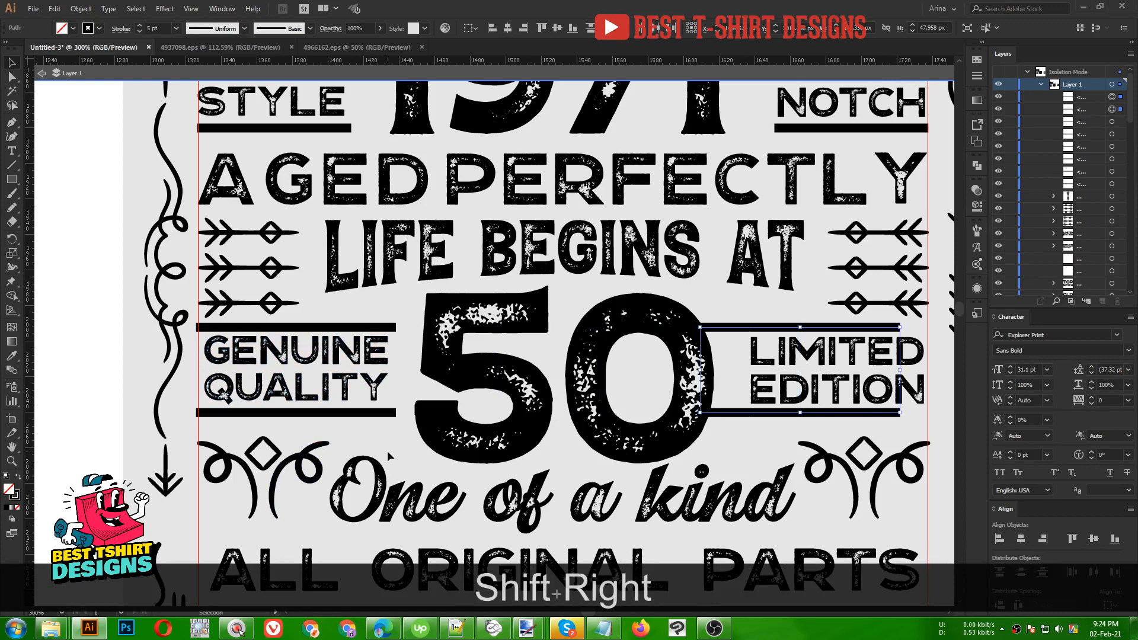
key(shift+Right)
key(shift+Right)
key(shift+Right)
key(shift+Right)
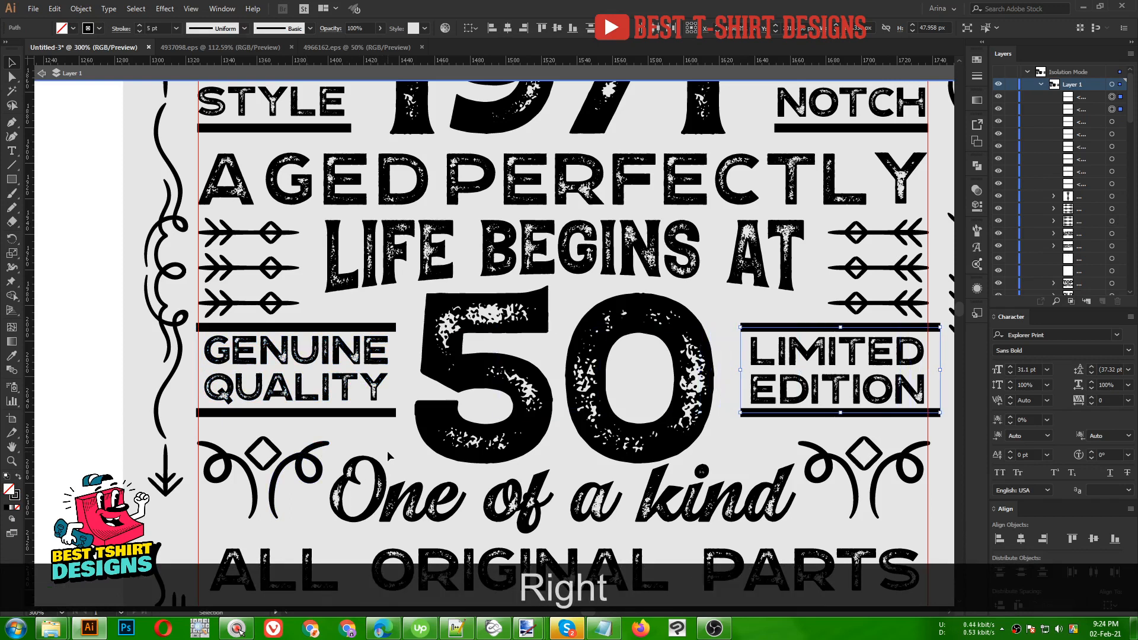
key(shift+Left)
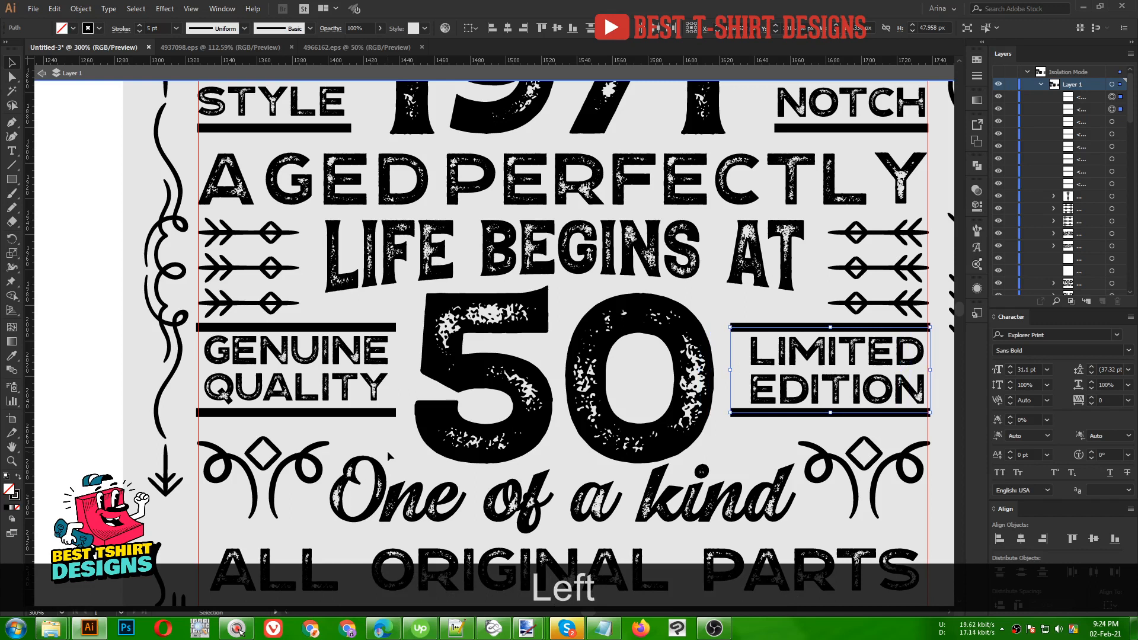
drag(758, 342, 760, 316)
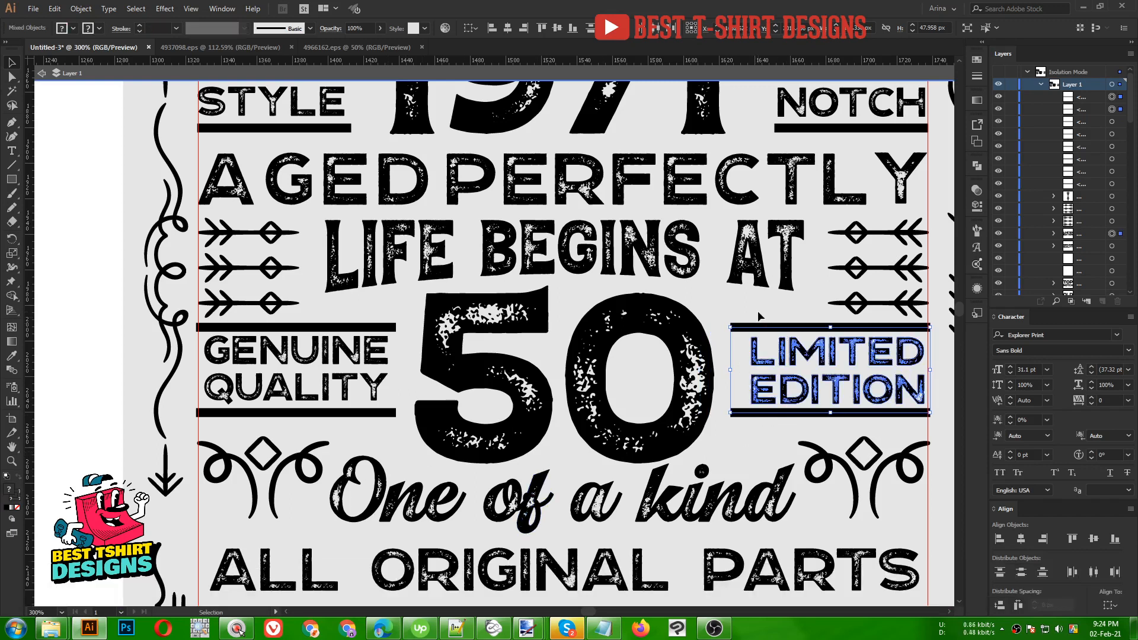
click(508, 28)
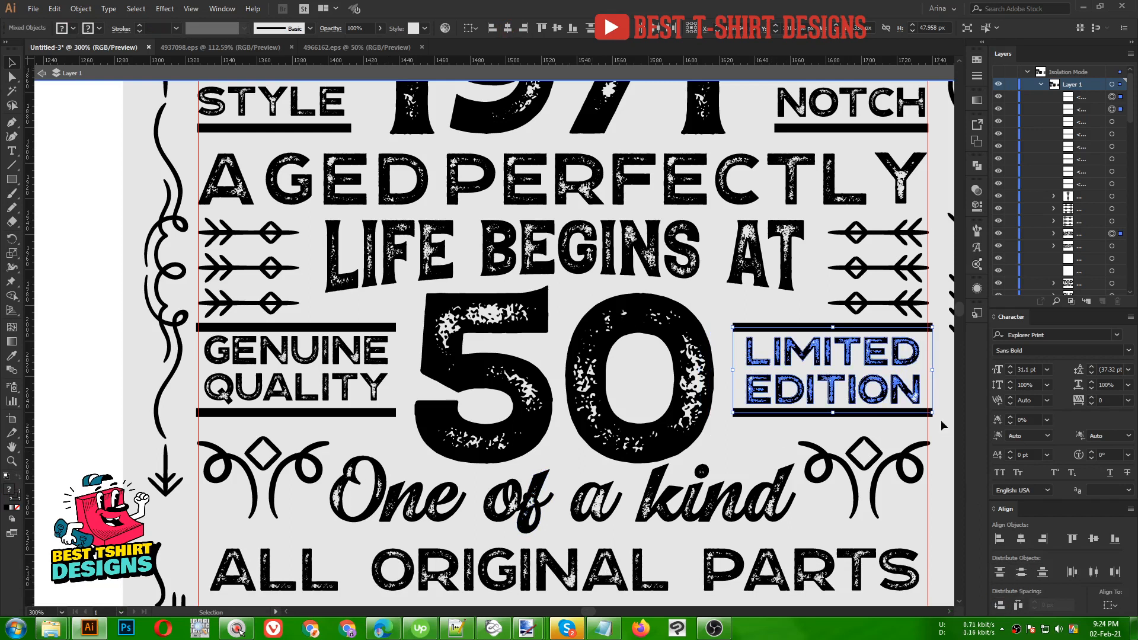
- Fine-tune the LIMITED EDITION block's position with small nudges
drag(935, 393, 810, 391)
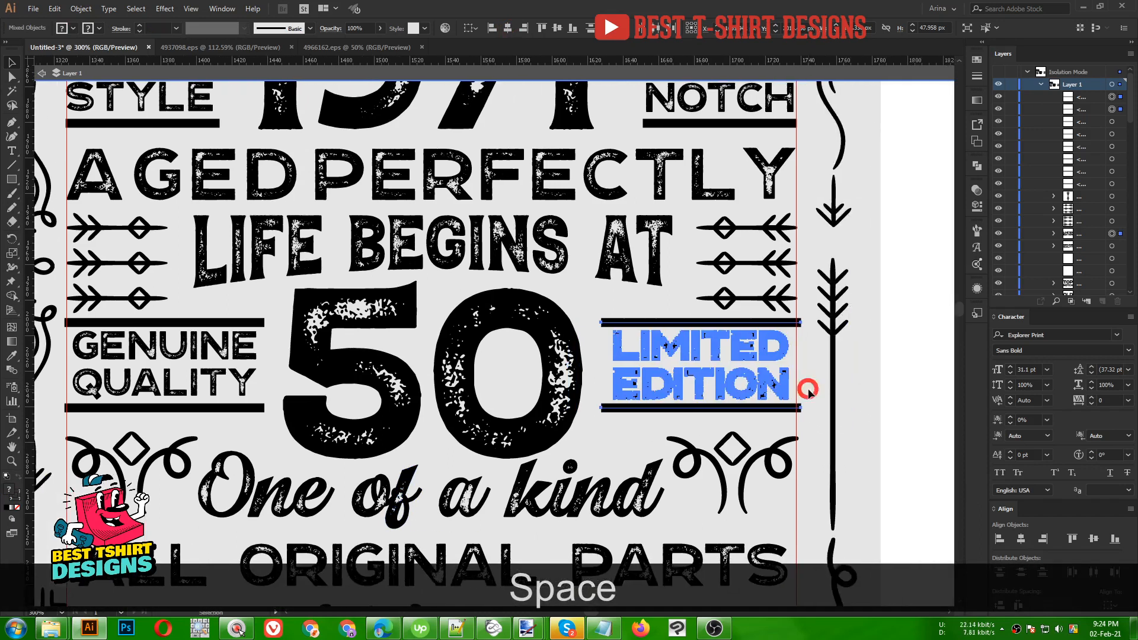
scroll(810, 392, up, 3)
key(Left)
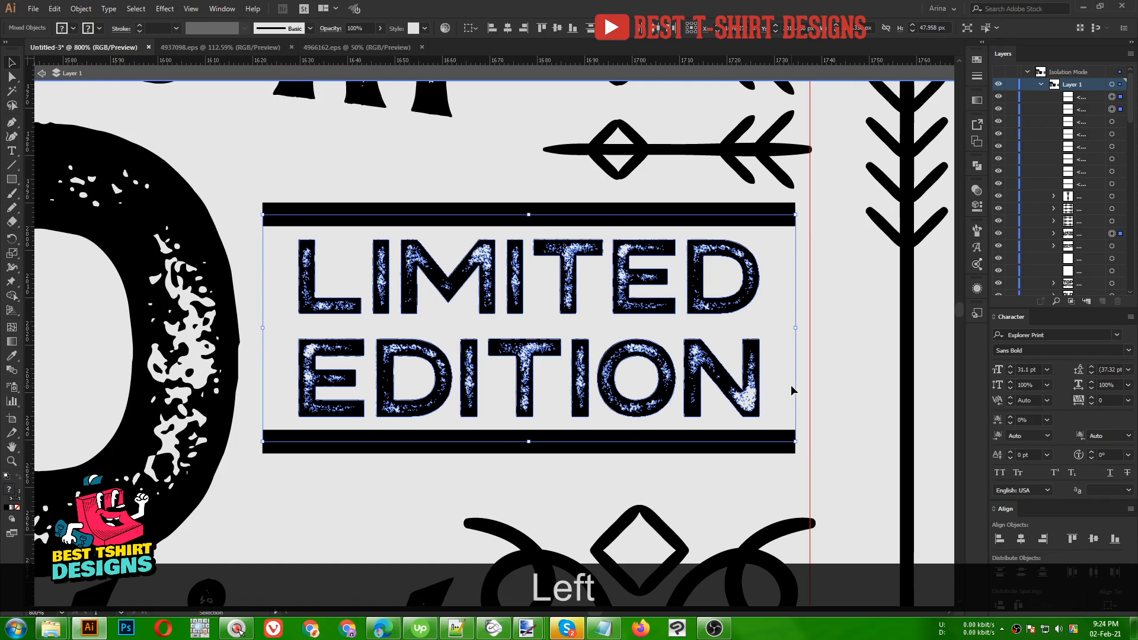
scroll(892, 441, up, 1)
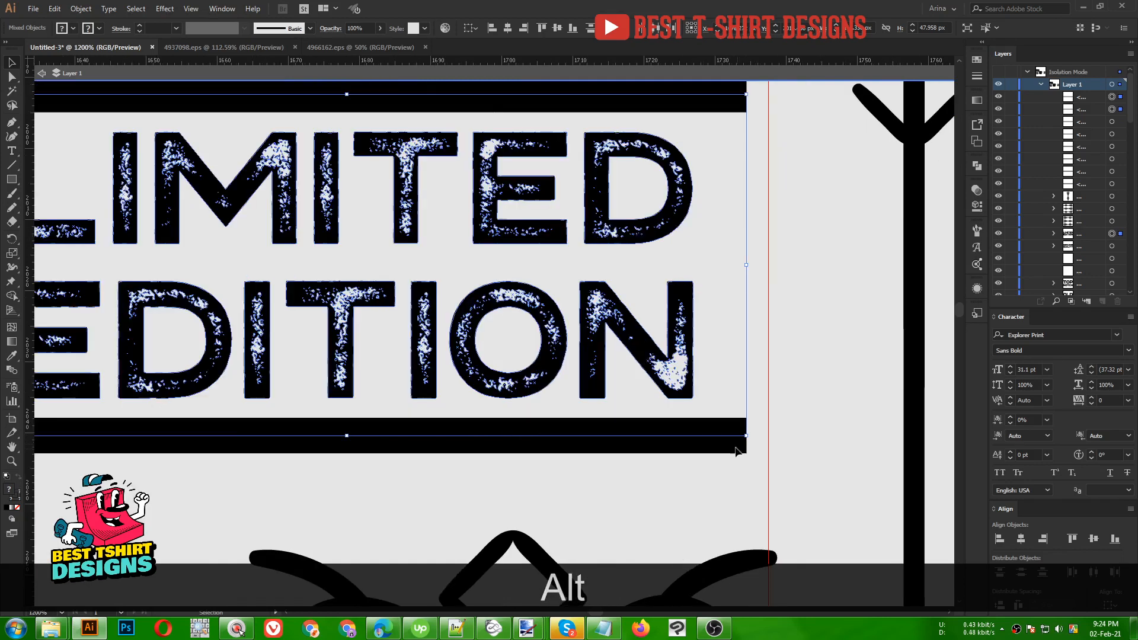
drag(730, 436, 752, 439)
scroll(813, 443, down, 2)
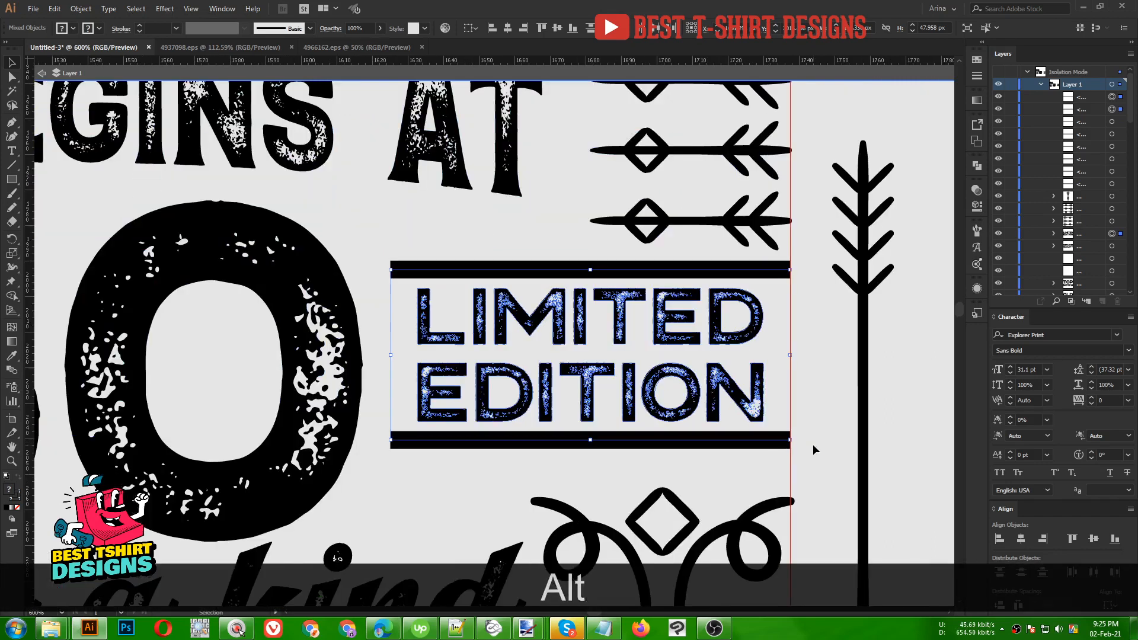
click(507, 481)
scroll(732, 396, down, 2)
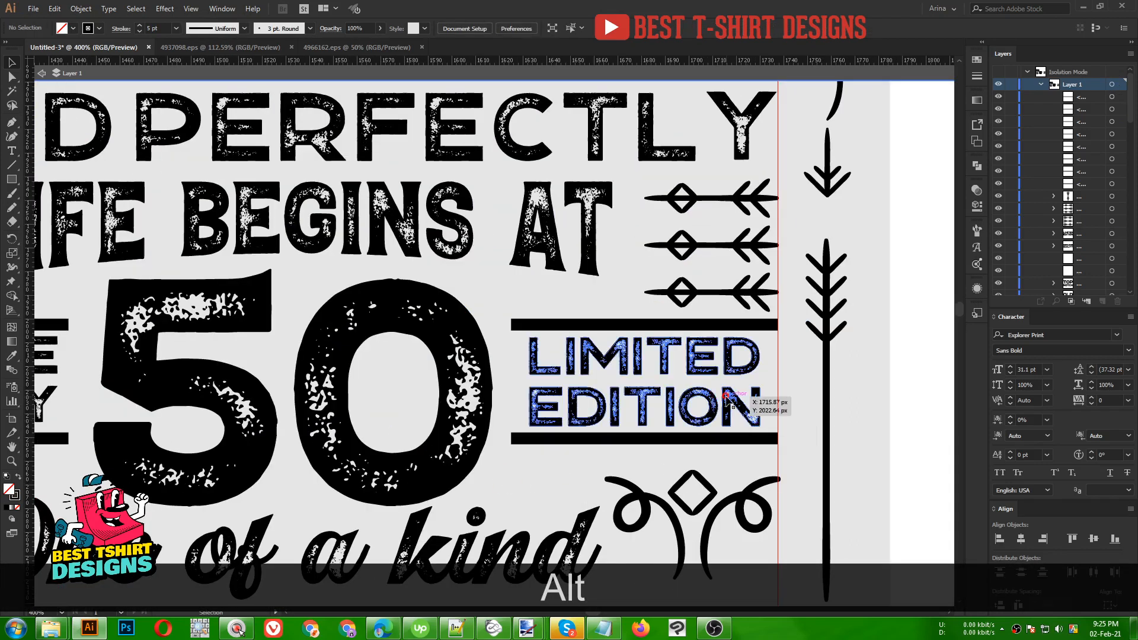
click(731, 405)
key(Right)
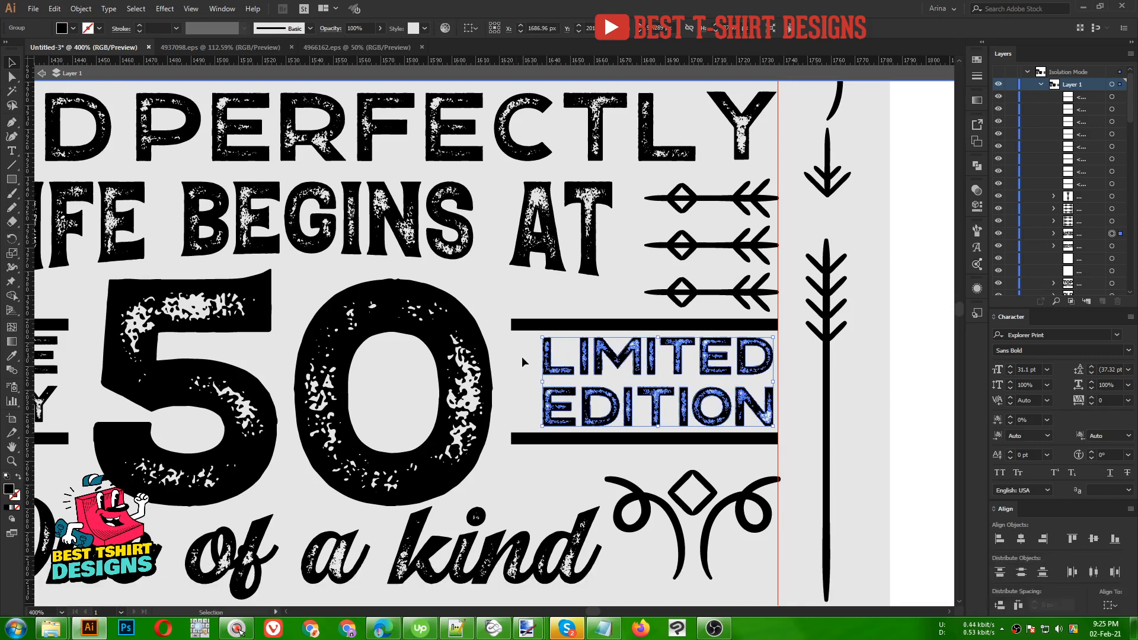
- Shift both rules' left anchors right and re-centre LIMITED EDITION between the shortened rules
key(a)
drag(502, 313, 518, 466)
key(Right)
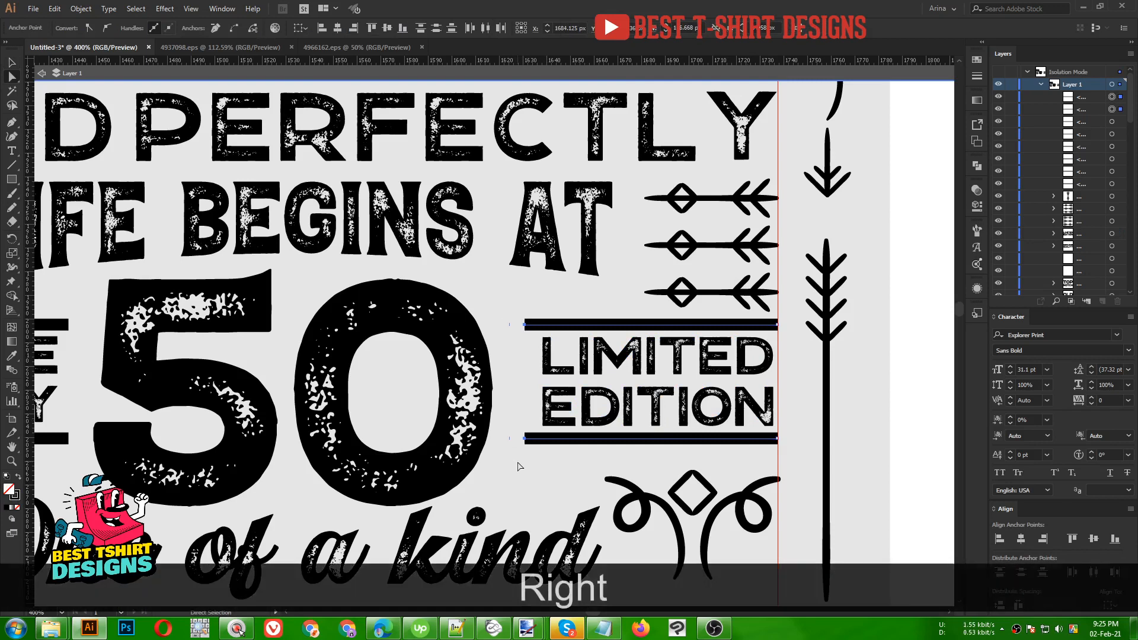
key(v)
click(663, 407)
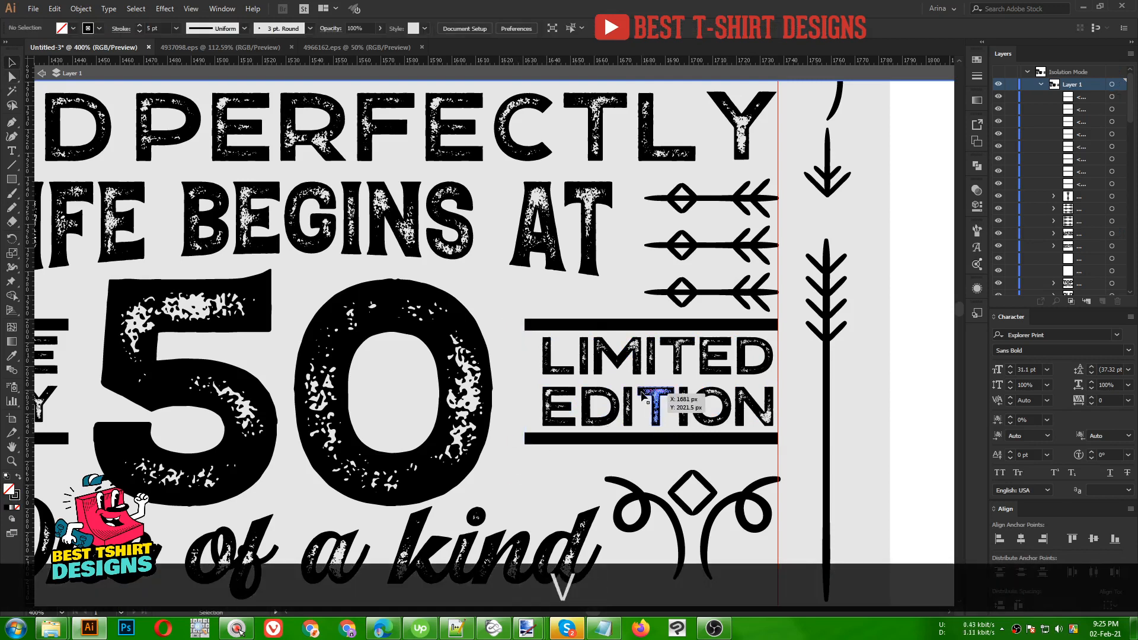
drag(577, 300, 595, 451)
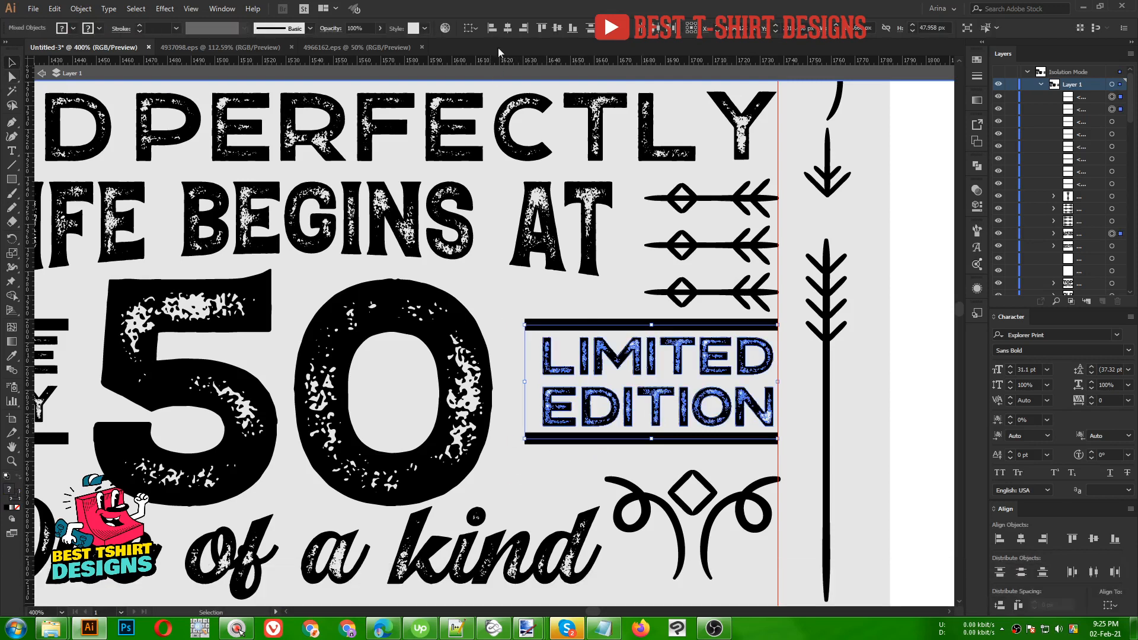
click(514, 30)
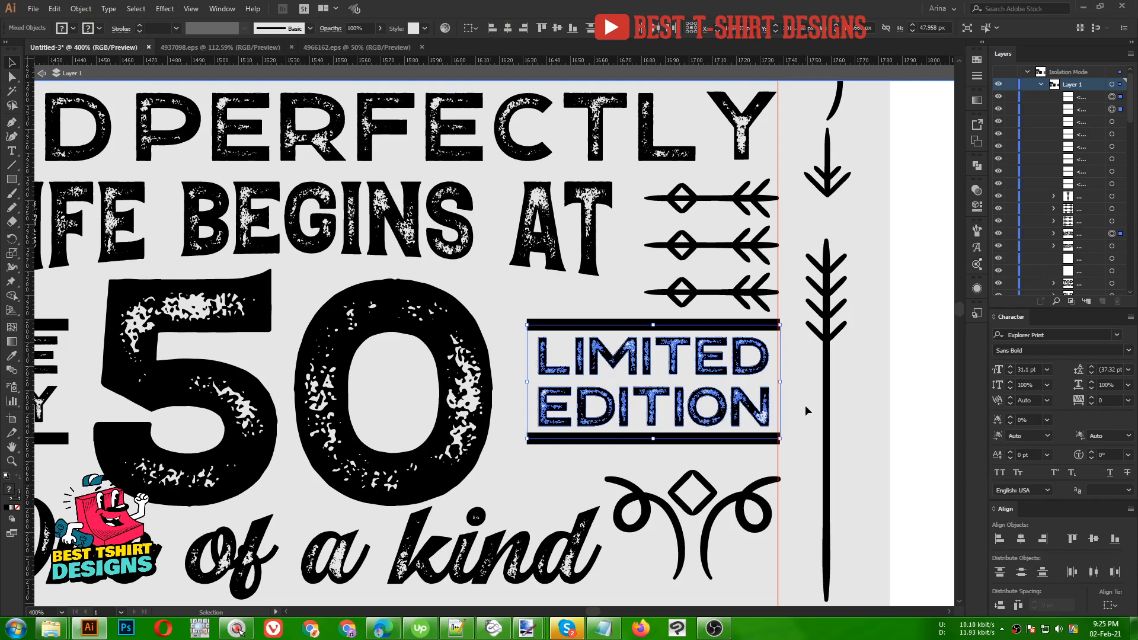
scroll(737, 399, down, 3)
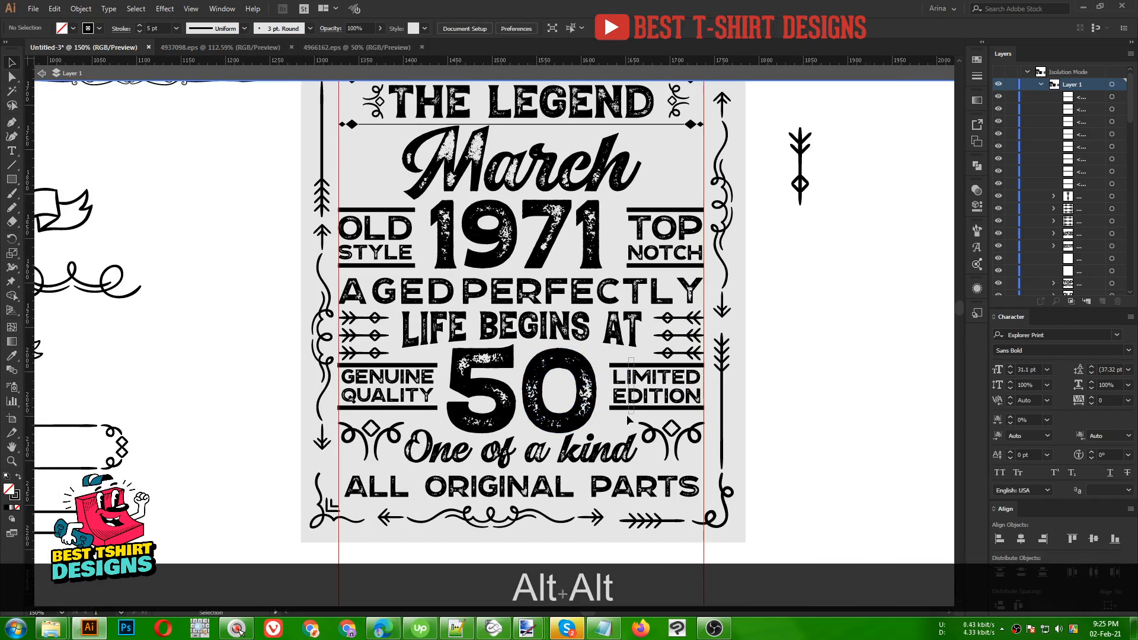
- Group the LIMITED EDITION block and the GENUINE QUALITY block separately
drag(628, 414, 625, 416)
key(ctrl+g)
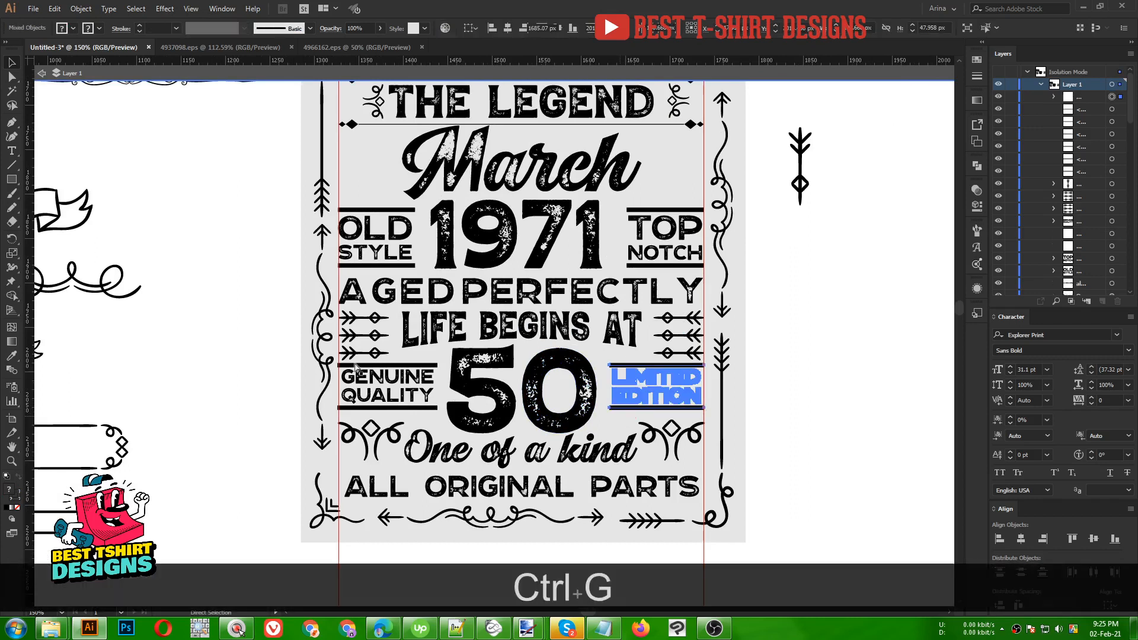
key(v)
drag(413, 417, 414, 417)
key(ctrl+g)
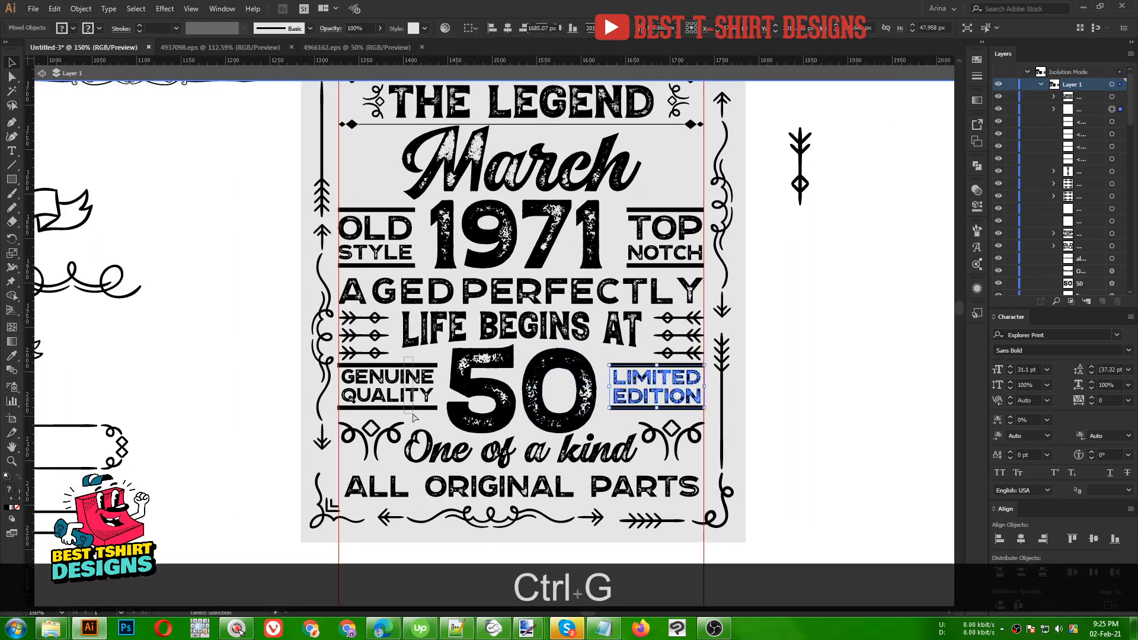
- Nudge both side blocks down so they sit level beside the 50, then pan to the layout
shift+click(633, 399)
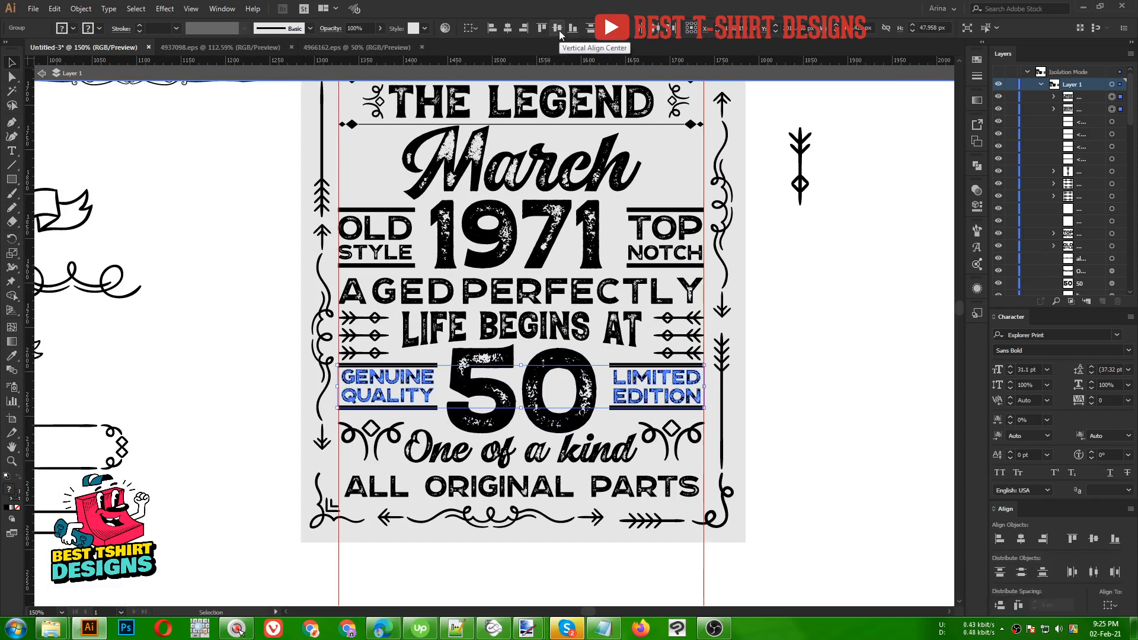
key(Down)
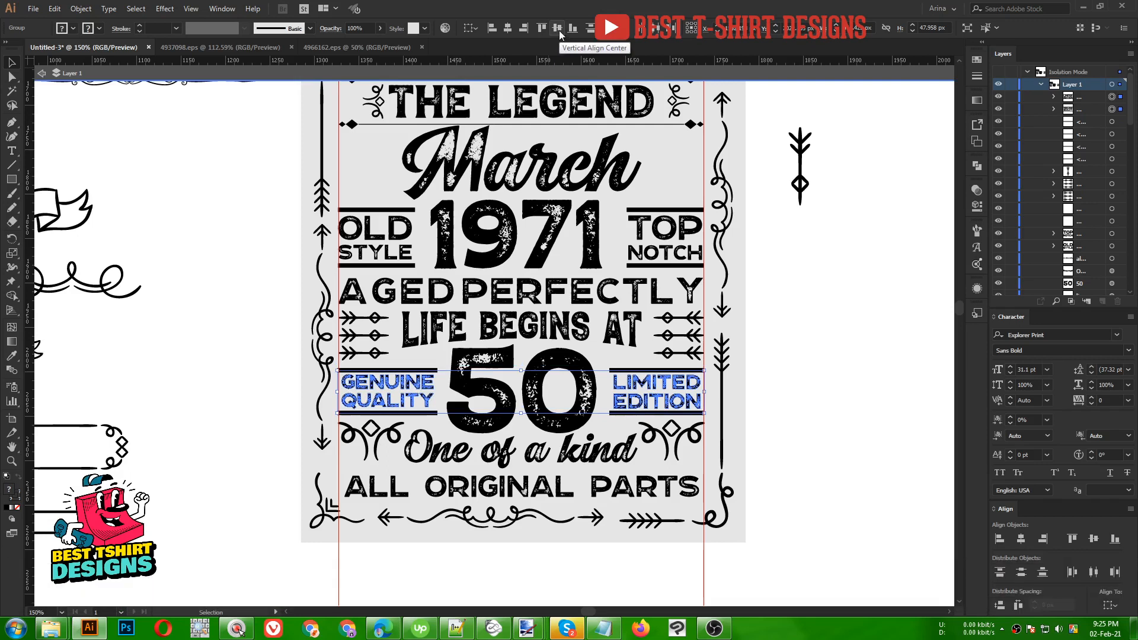
scroll(694, 428, up, 3)
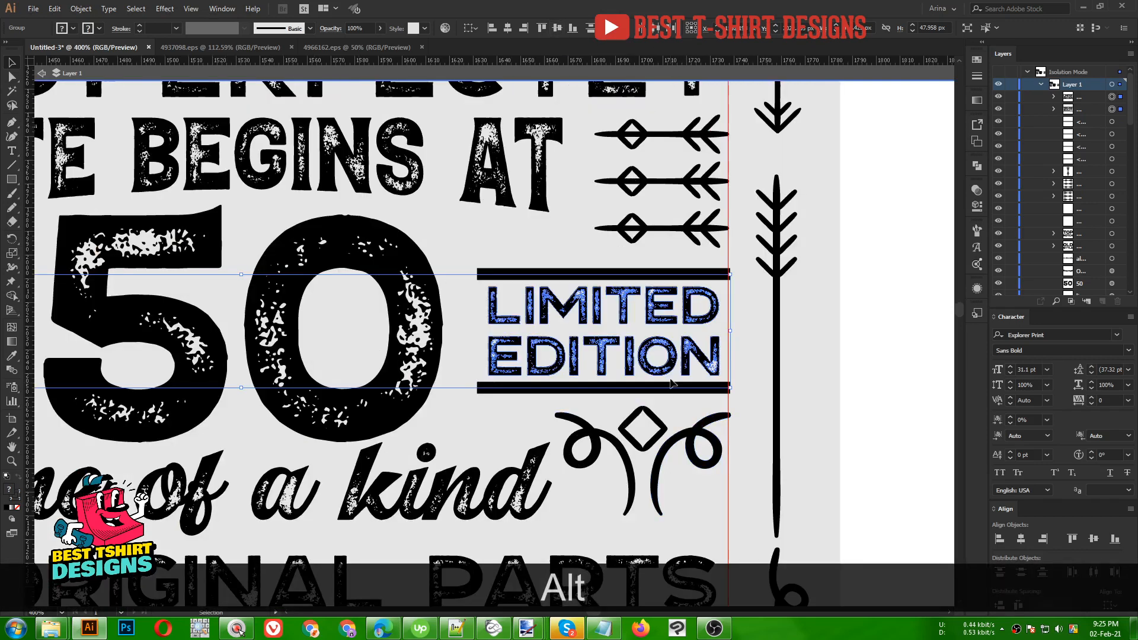
drag(673, 358, 676, 358)
scroll(676, 358, down, 2)
scroll(675, 358, down, 1)
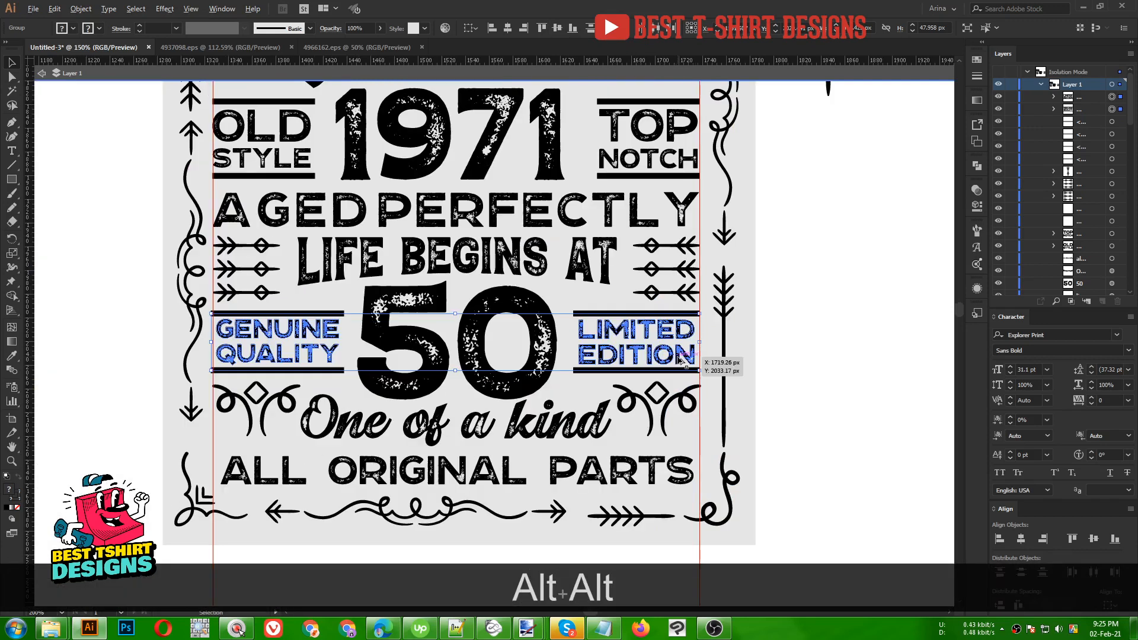
scroll(771, 382, down, 2)
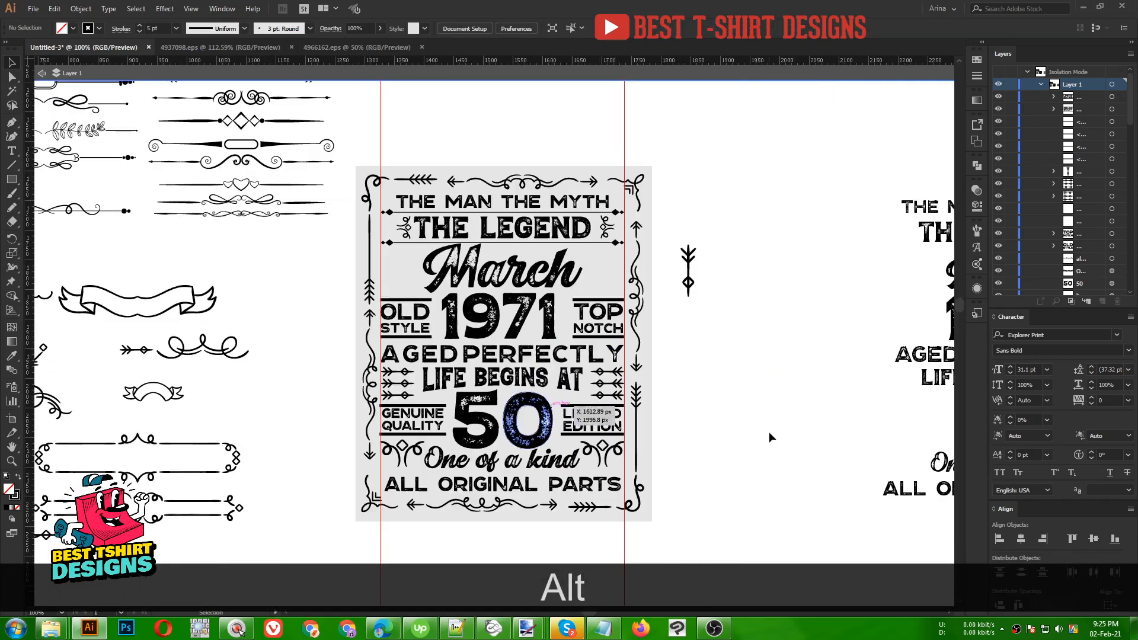
click(771, 431)
scroll(773, 432, up, 1)
scroll(773, 433, up, 1)
key(space)
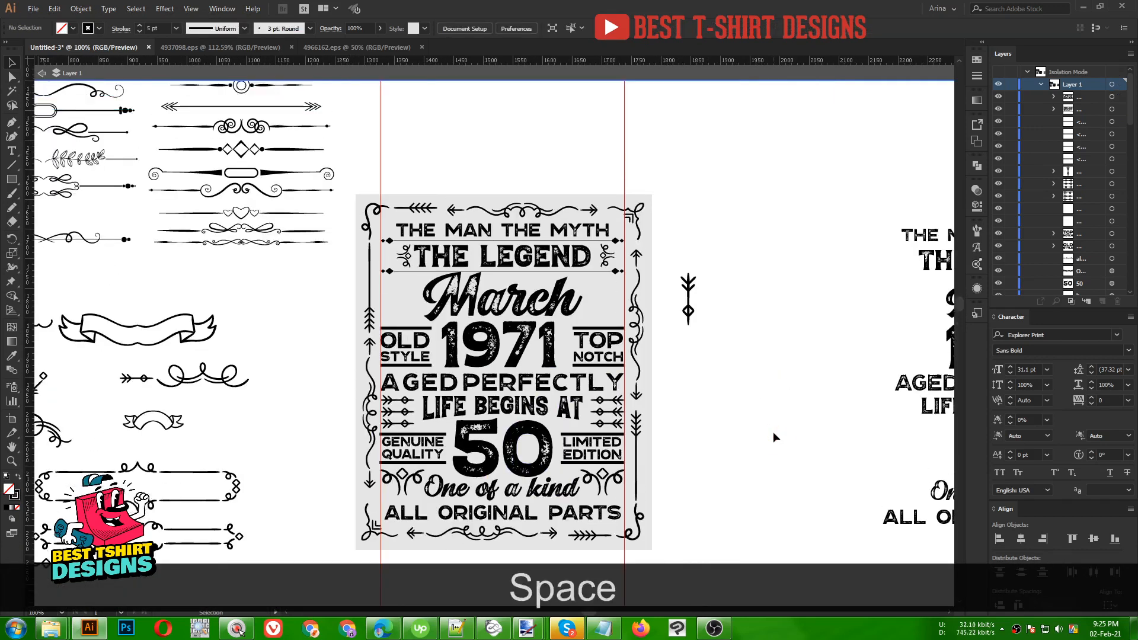
drag(773, 432, 682, 356)
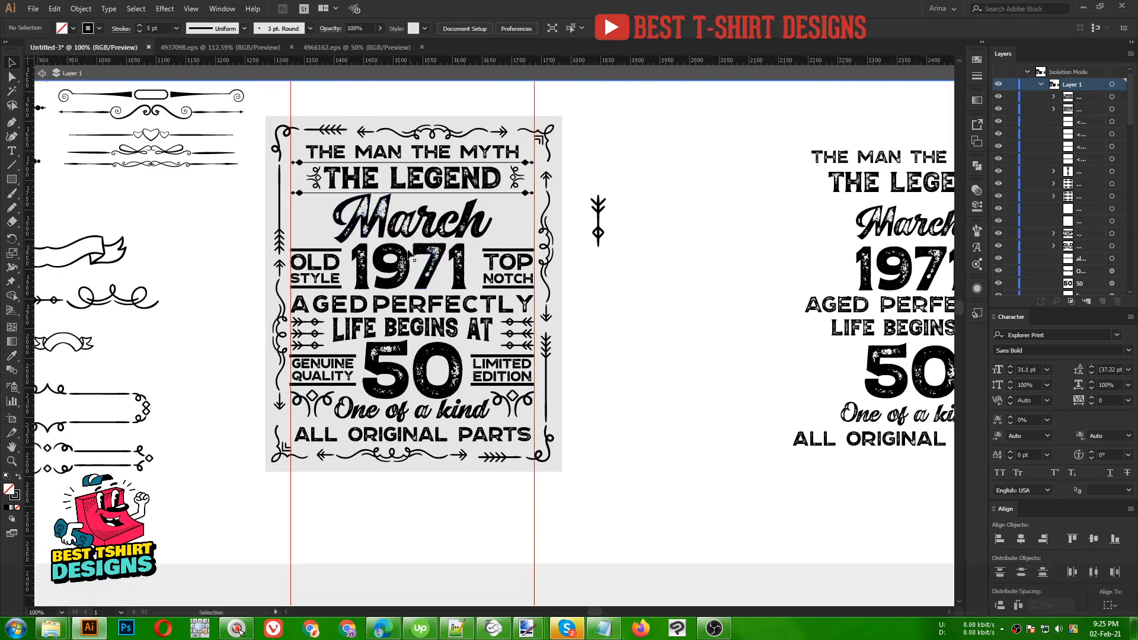
- Copy the 1971 group, paste it behind the original, and shift the back copy right
alt+scroll(409, 252, up, 1)
alt+scroll(398, 245, up, 1)
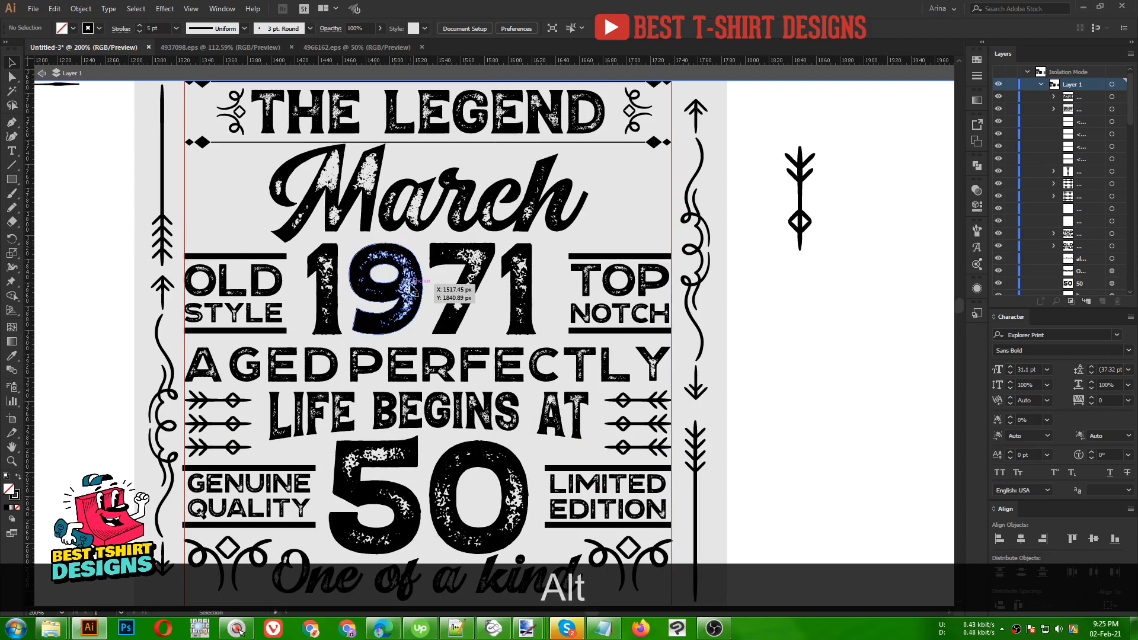
click(411, 287)
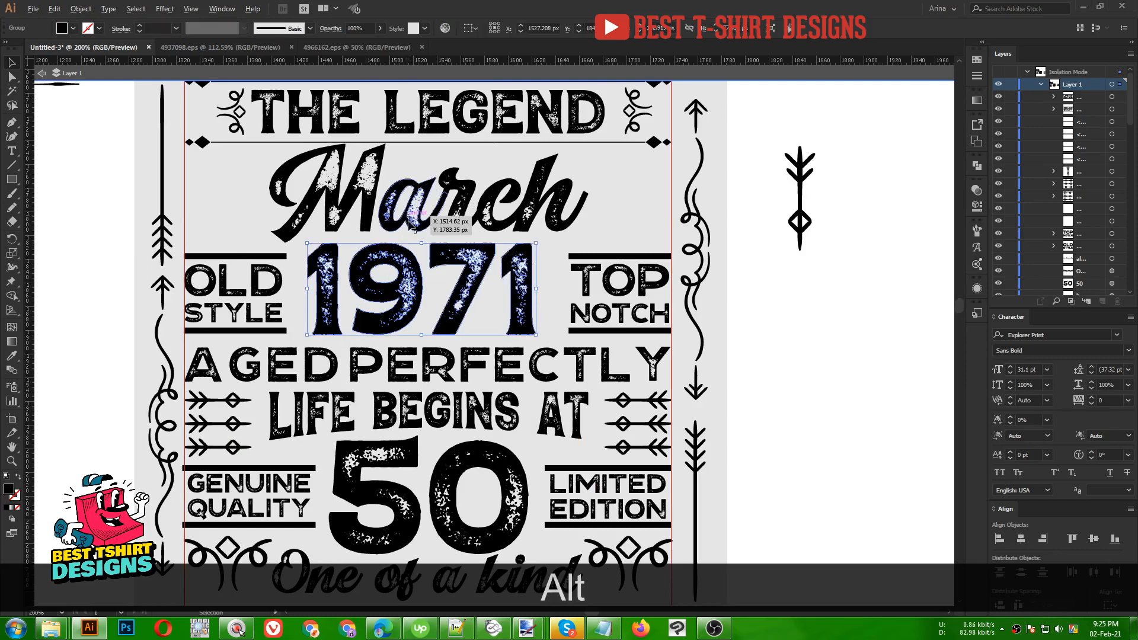
alt+scroll(406, 217, up, 2)
key(Left)
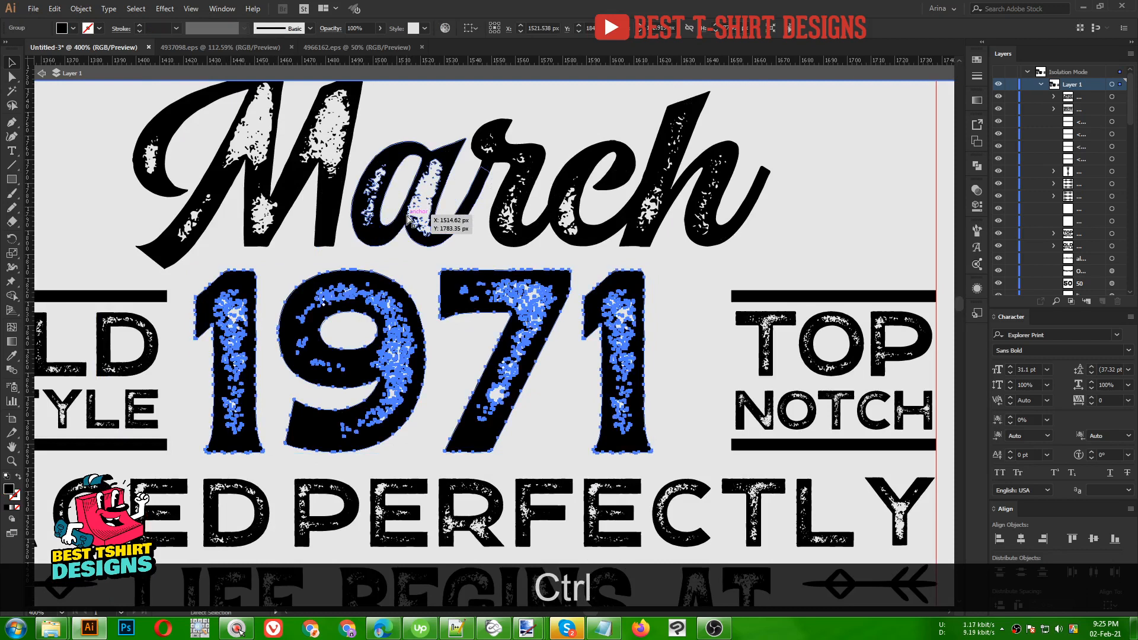
key(ctrl+c)
key(ctrl)
key(ctrl+b)
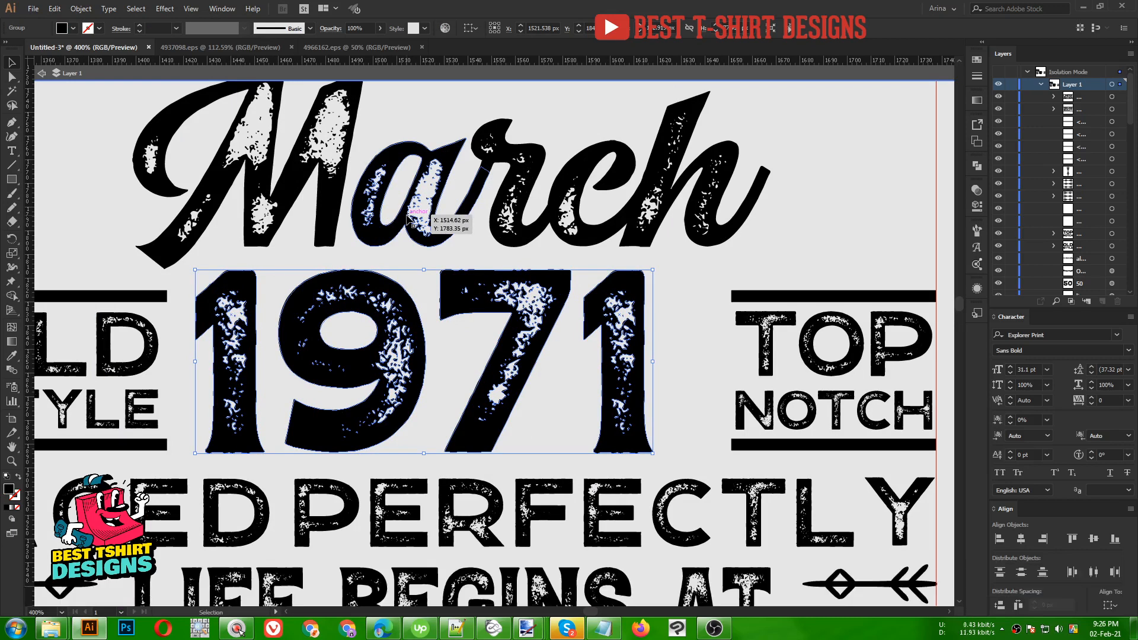
key(Right)
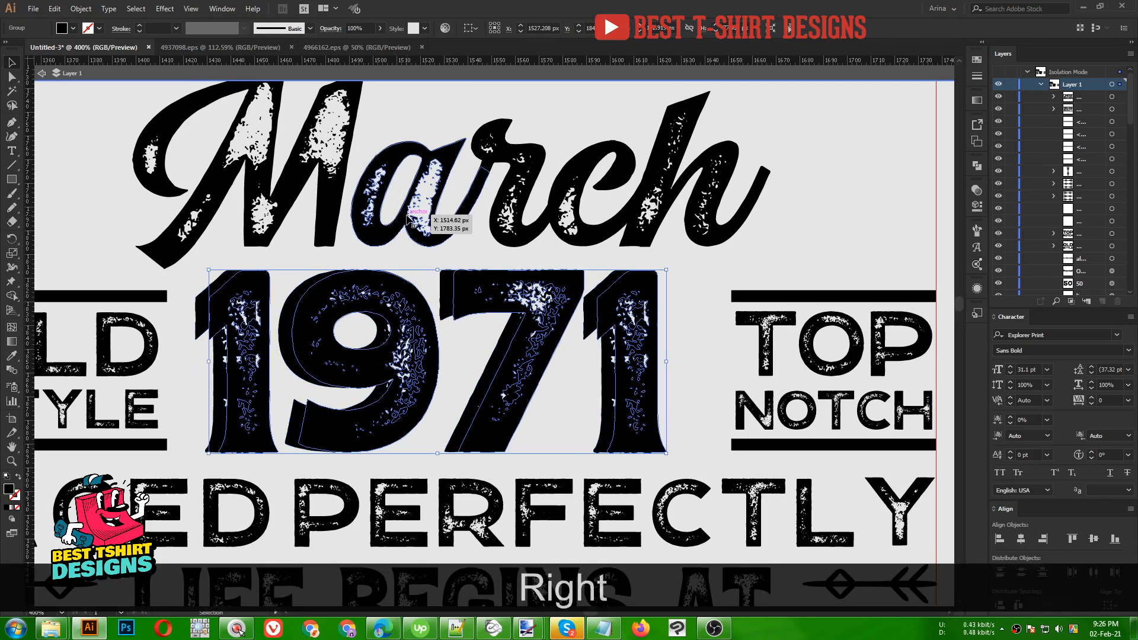
key(Right)
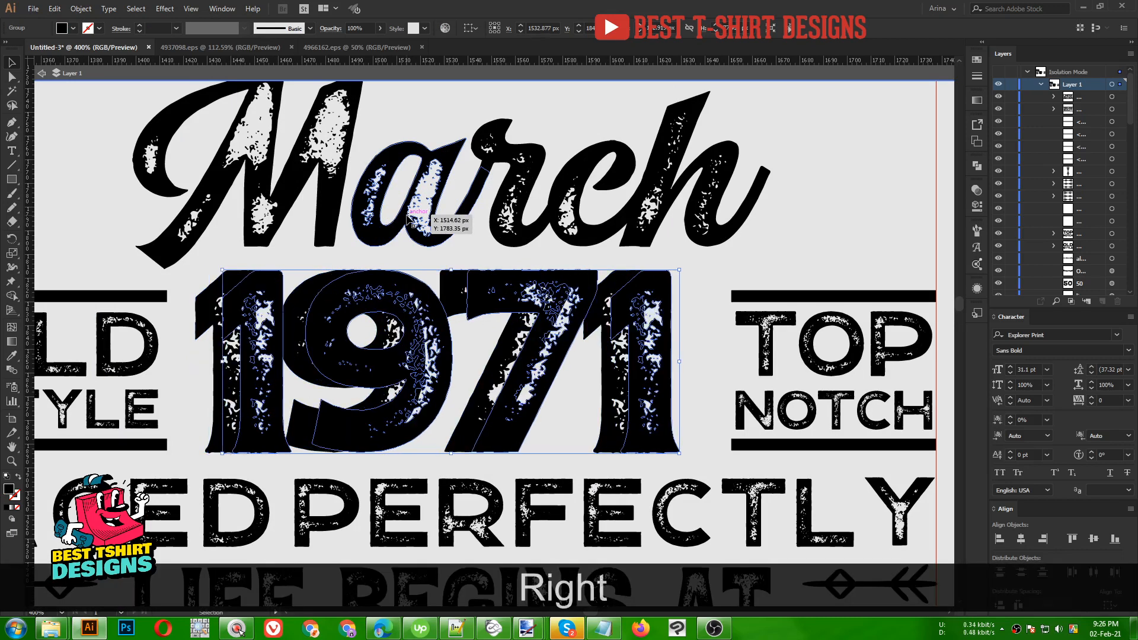
- Remove the extra 1971 copy and paste a fresh back copy nudged slightly right
key(ctrl+f)
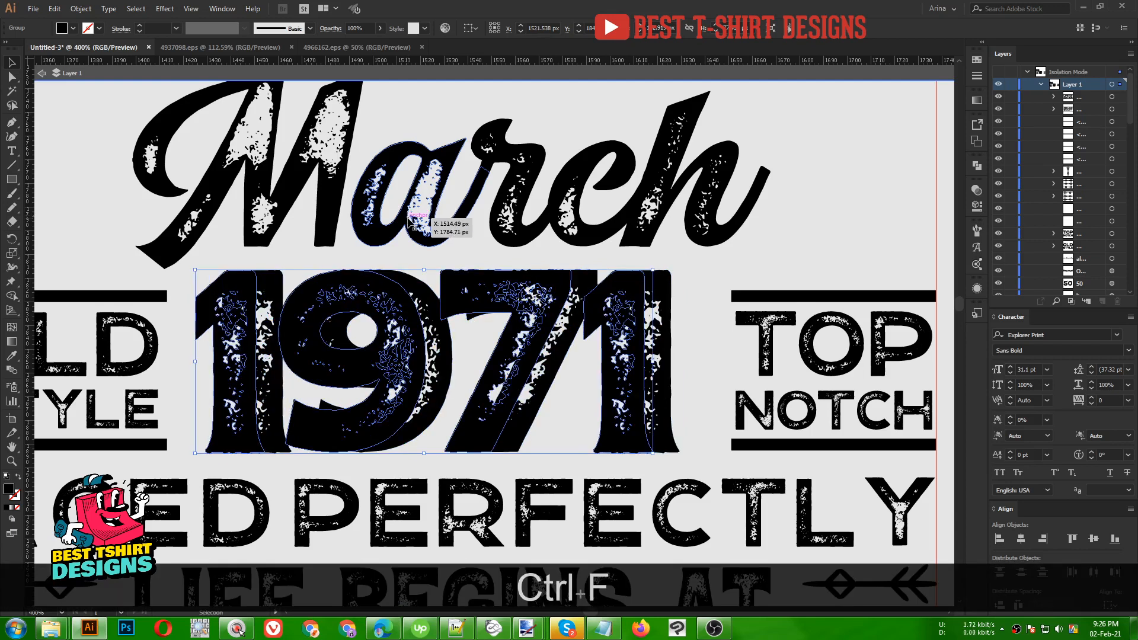
key(Delete)
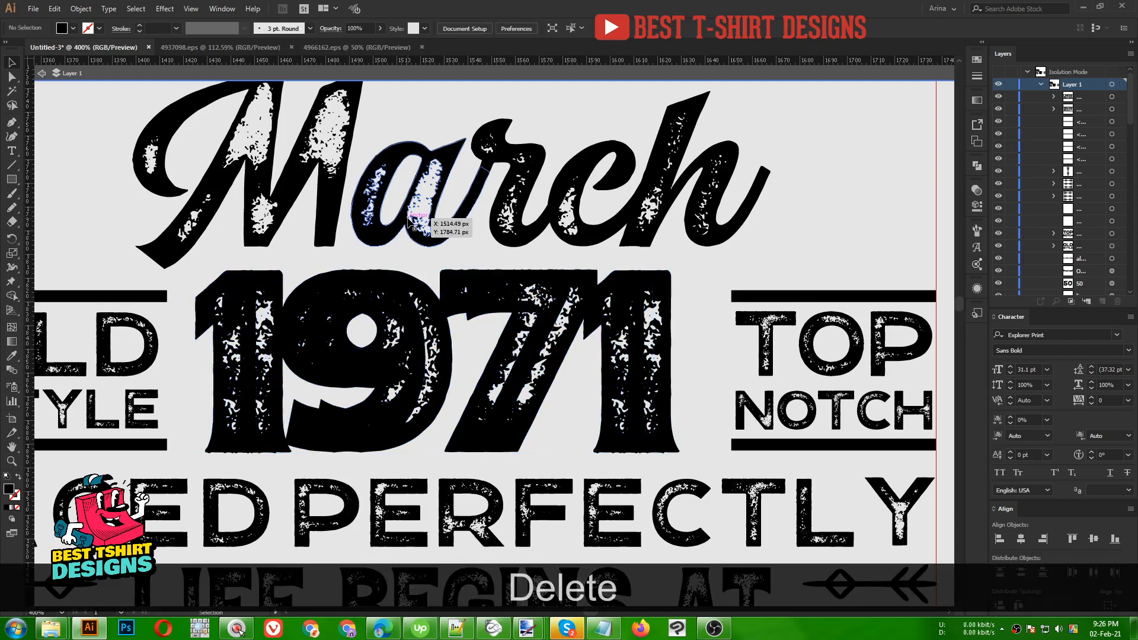
key(ctrl+z)
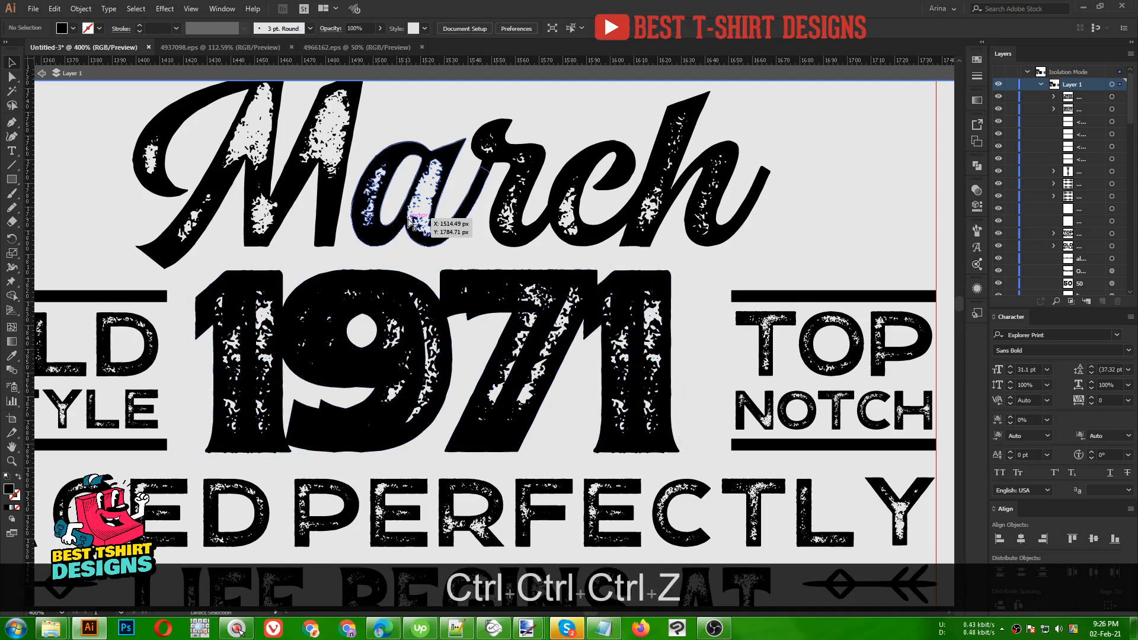
key(ctrl+z)
key(ctrl+z)
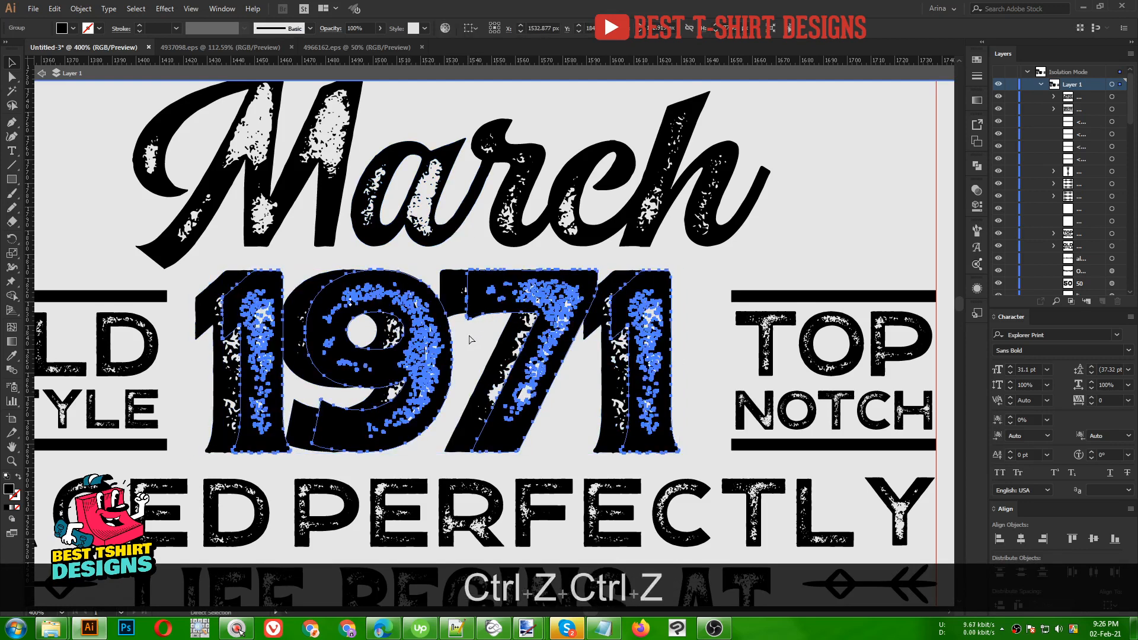
key(Delete)
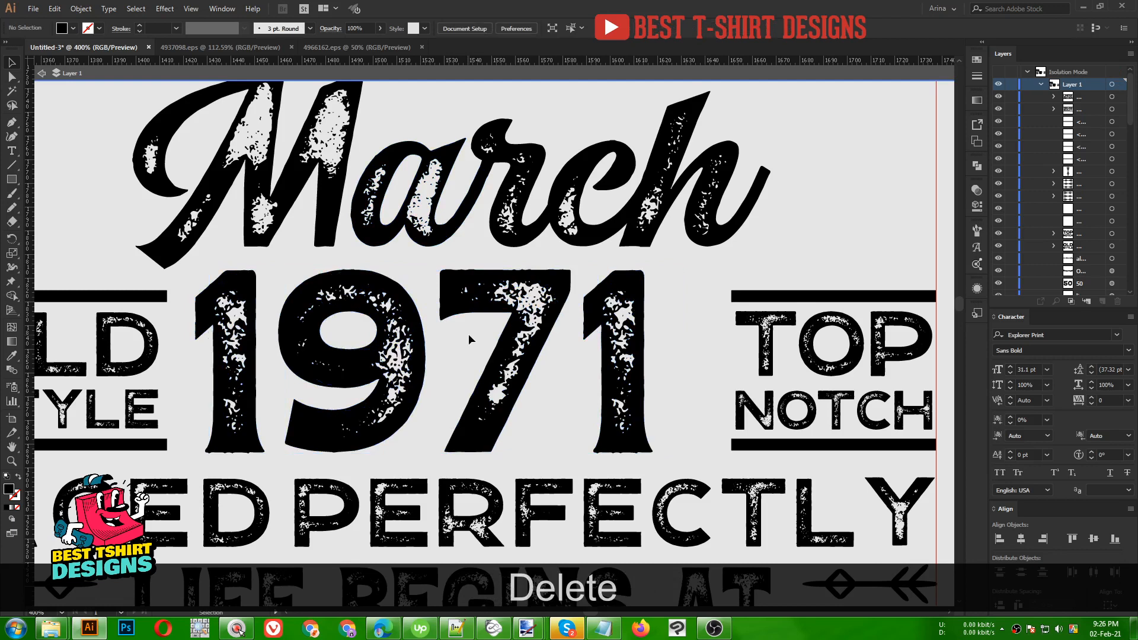
click(422, 344)
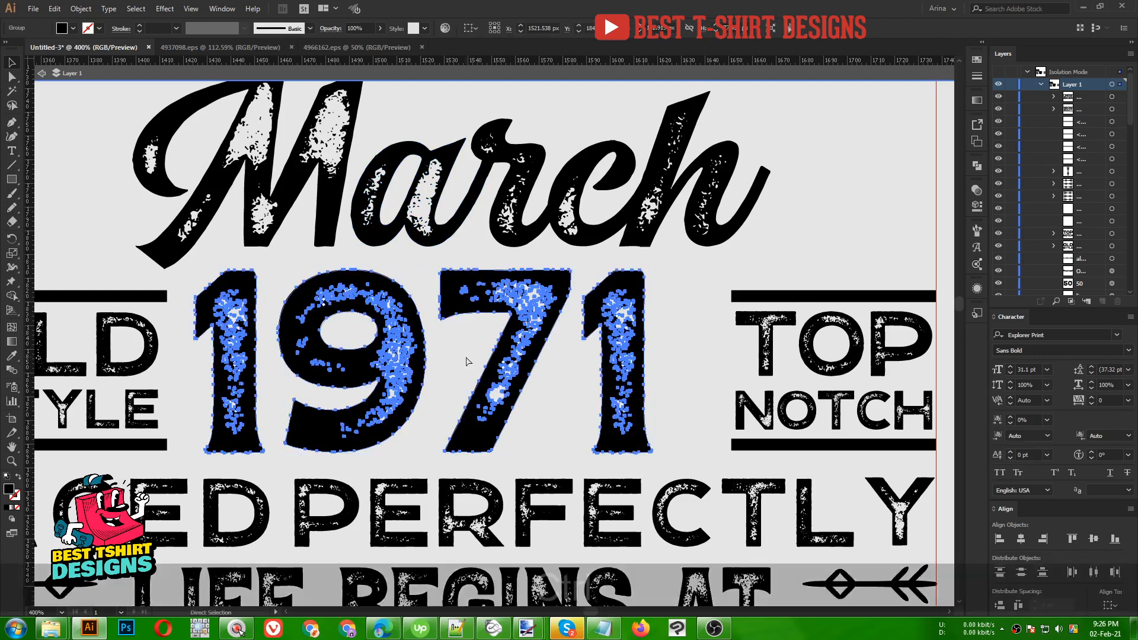
key(ctrl+c)
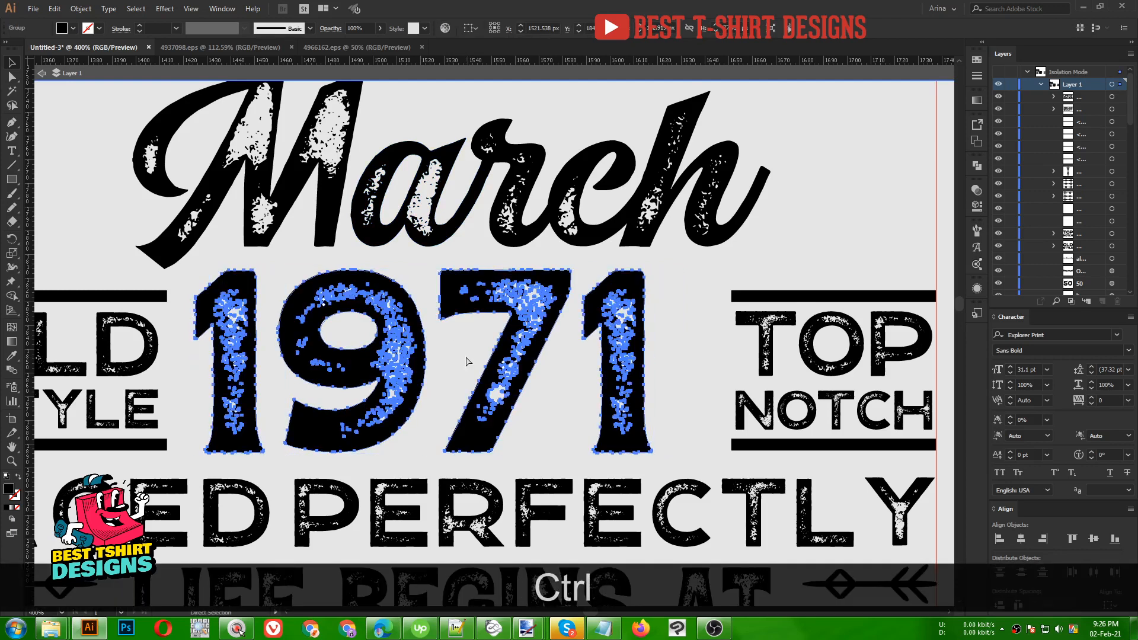
key(ctrl+b)
key(v)
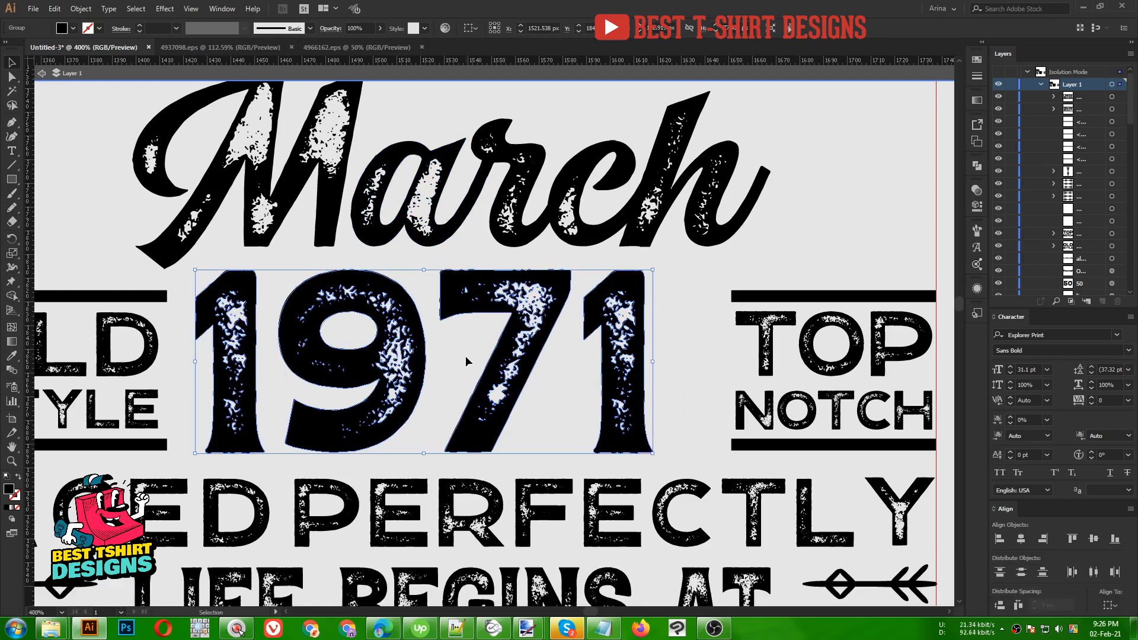
key(Right)
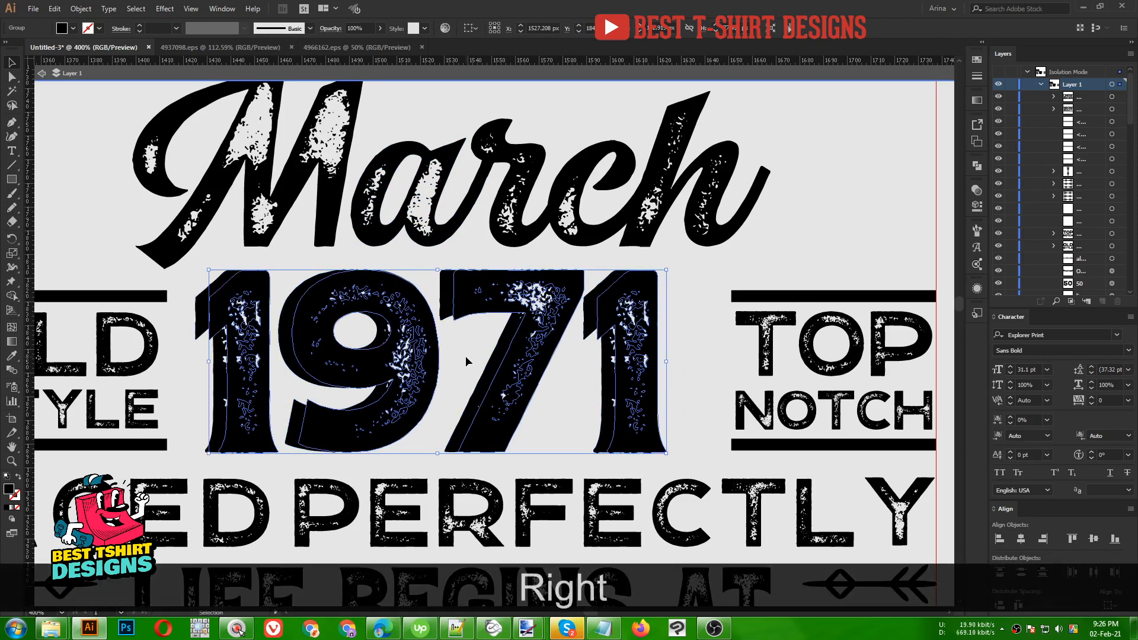
- Duplicate the texture pieces on the 7 and 1 and offset the copies slightly right
scroll(577, 289, up, 2)
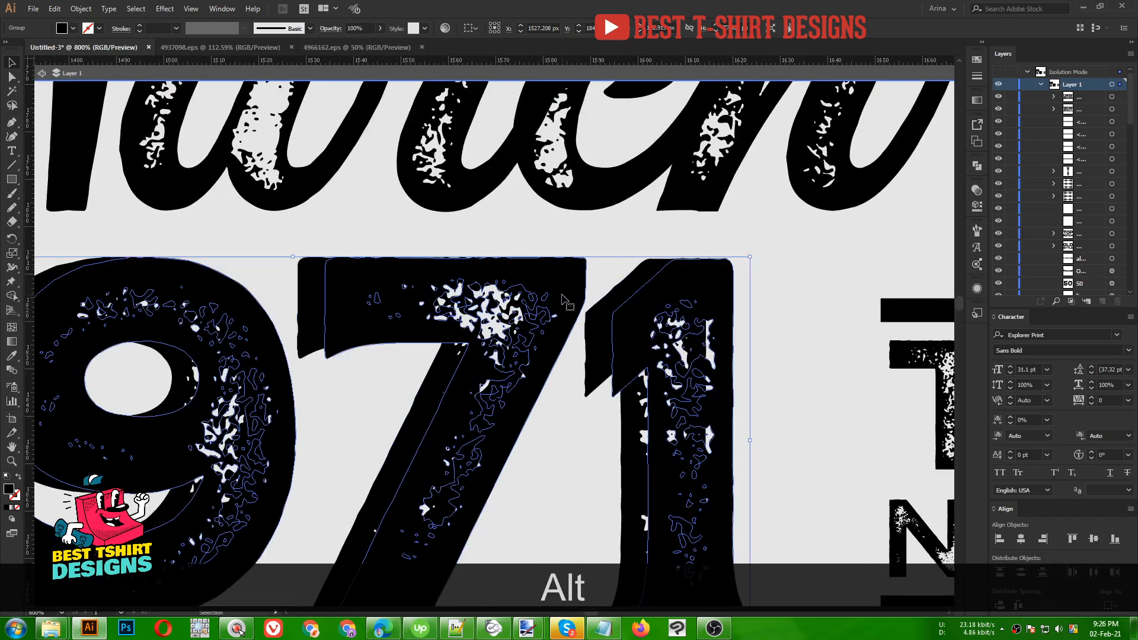
drag(466, 364, 439, 370)
drag(559, 390, 570, 411)
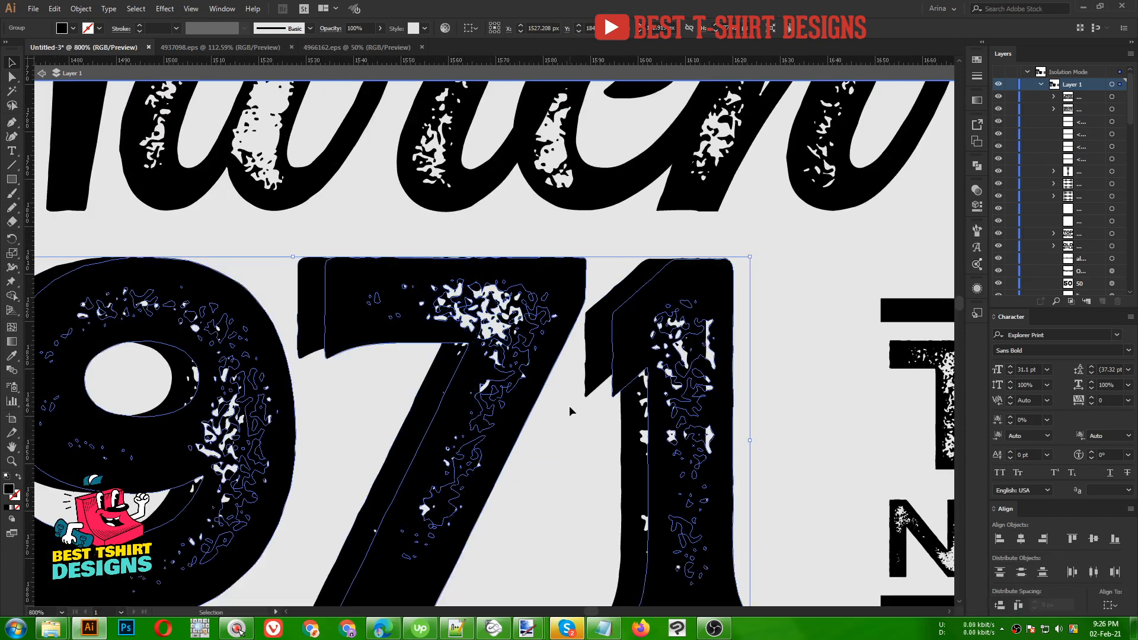
key(ctrl+f)
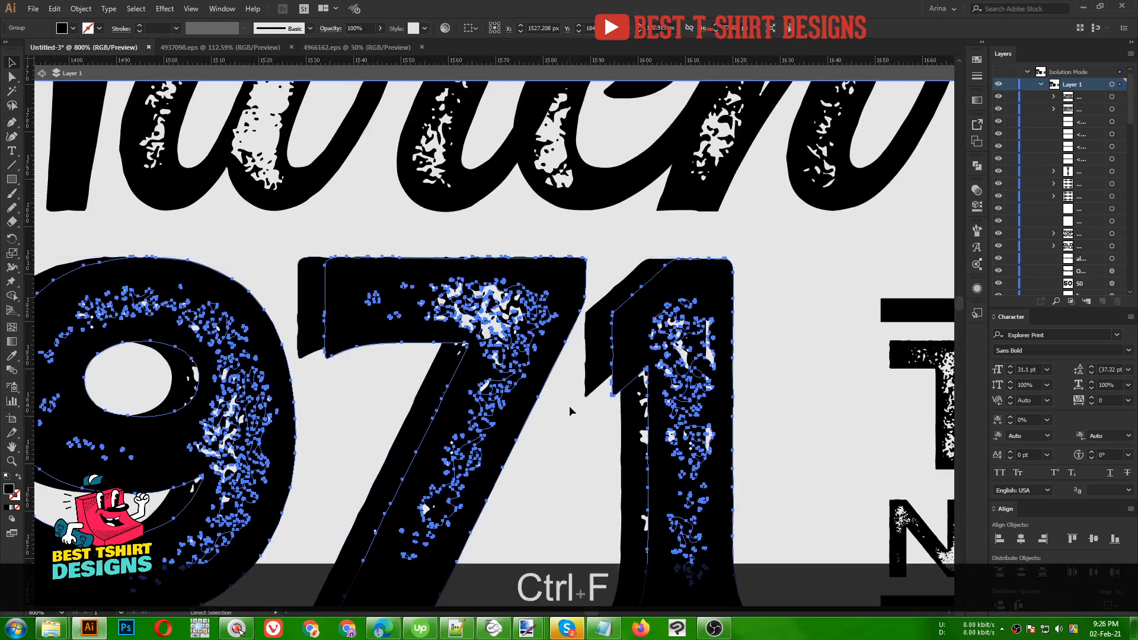
scroll(568, 274, up, 2)
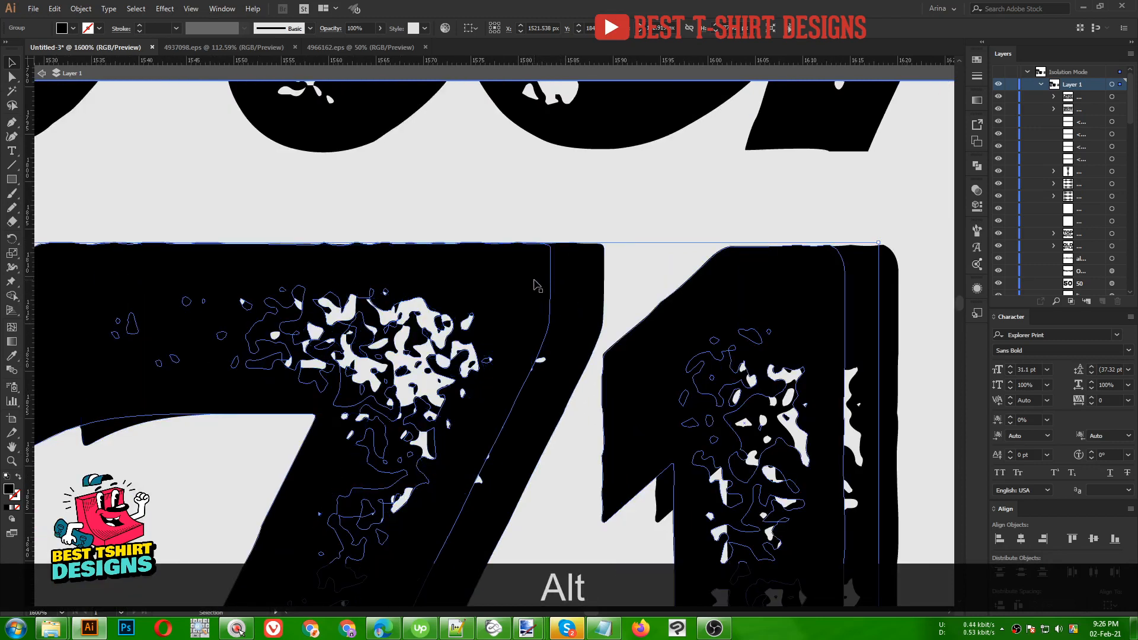
drag(534, 284, 551, 274)
shift+click(598, 265)
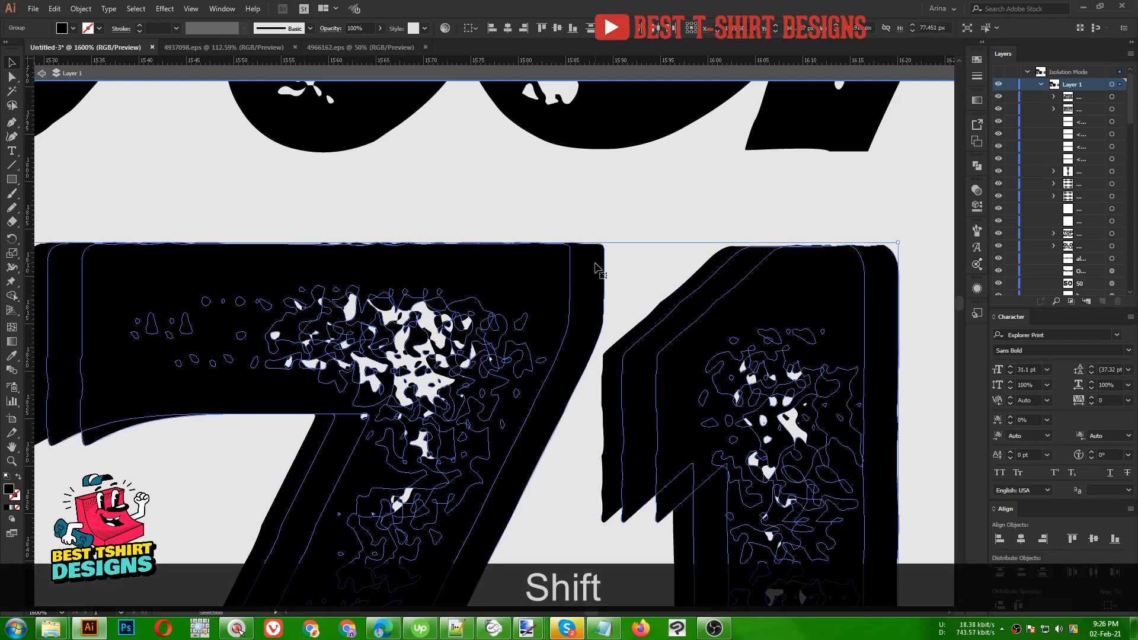
scroll(556, 199, down, 3)
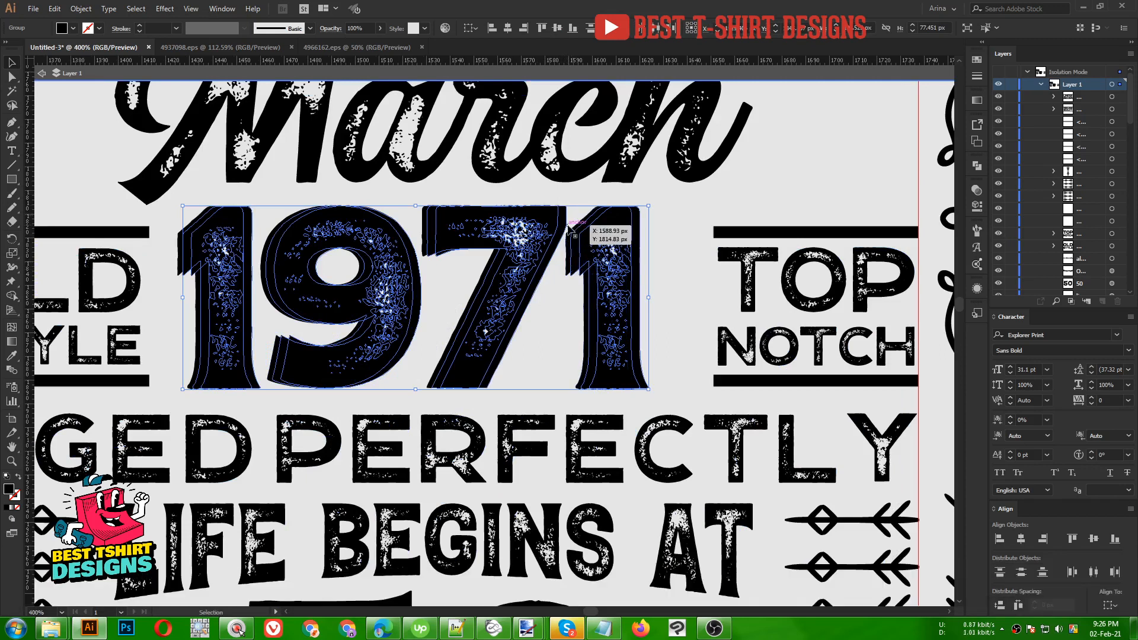
- Subtract the front 1971 from its back copy with Minus Front and expand the appearance
click(976, 168)
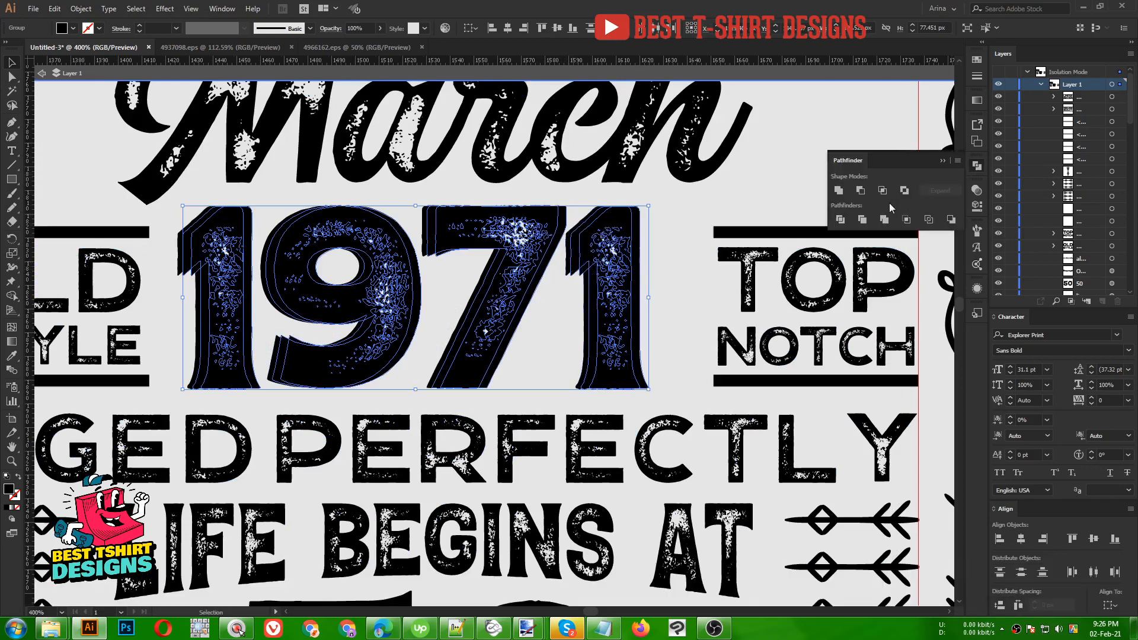
key(alt)
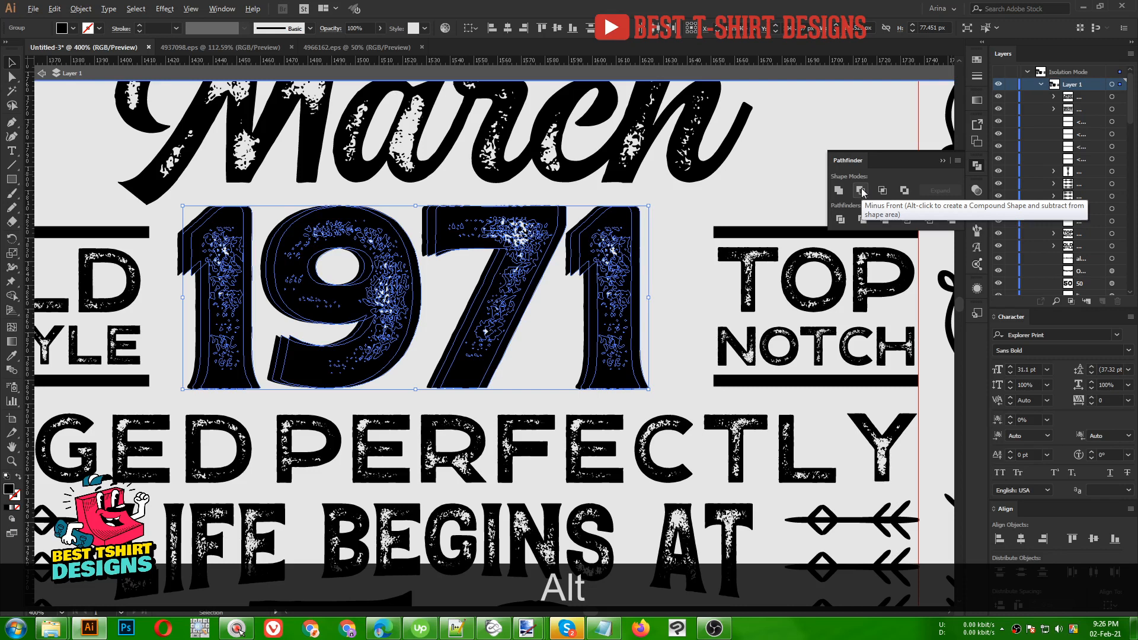
alt+click(860, 191)
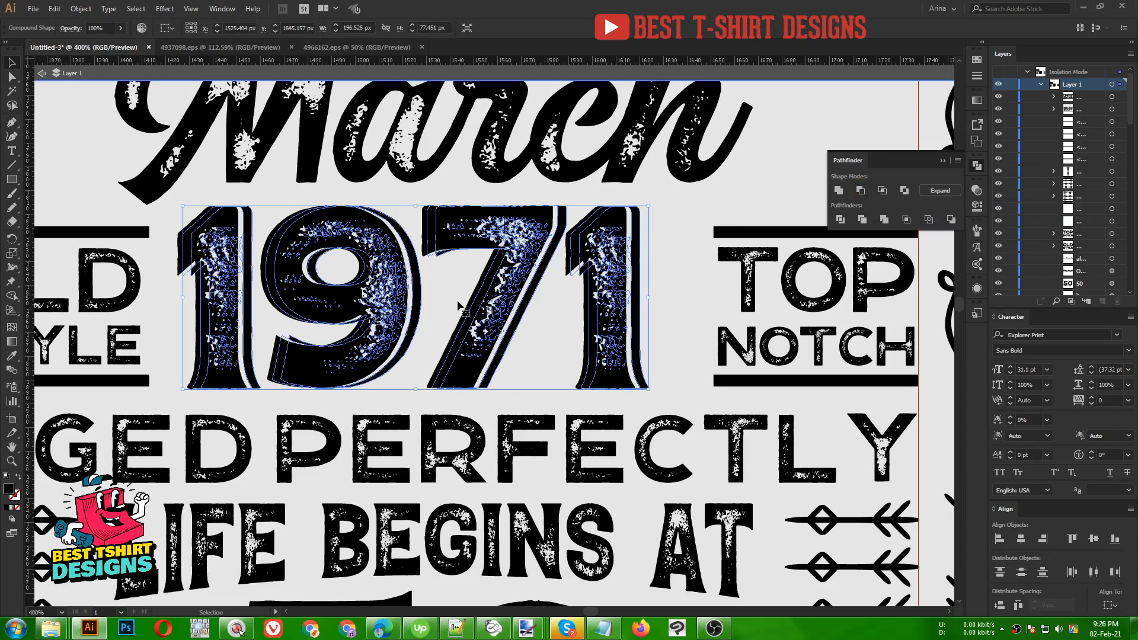
click(82, 9)
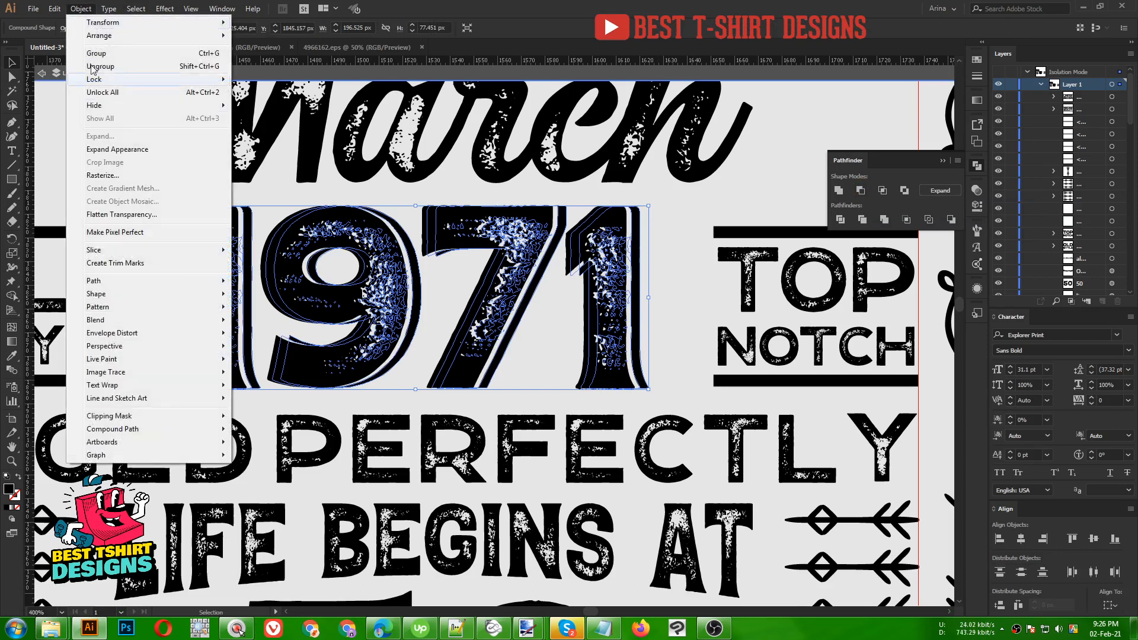
click(111, 148)
key(ctrl+shift+a)
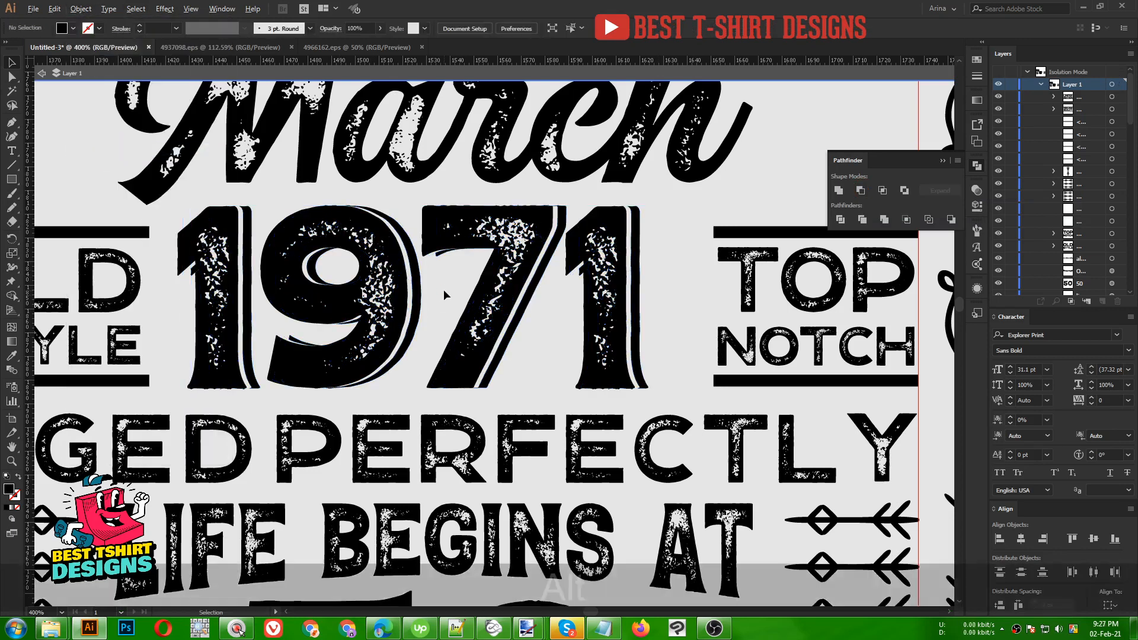
- Reposition the layered 1971 slightly right, between OLD STYLE and TOP NOTCH
scroll(444, 289, down, 2)
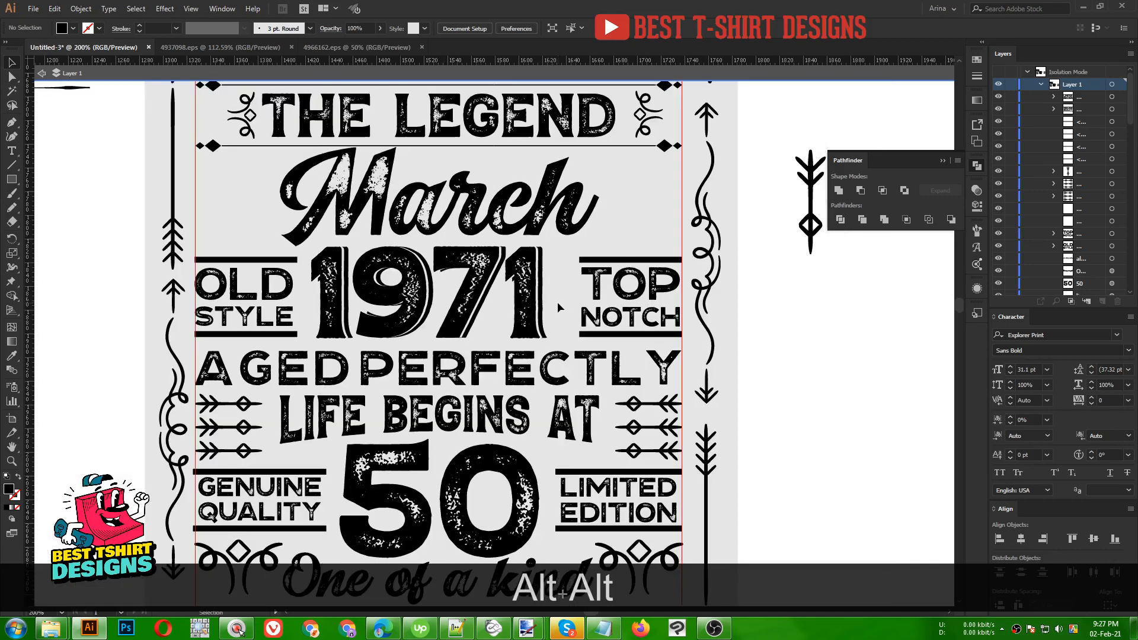
drag(558, 303, 372, 278)
drag(533, 304, 561, 292)
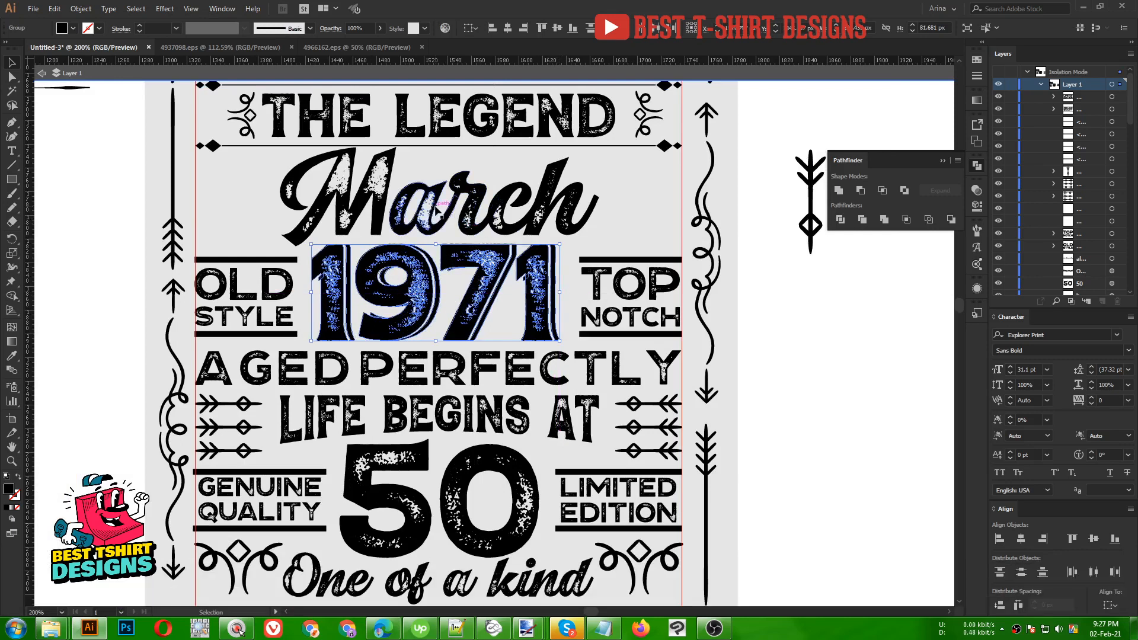
scroll(424, 202, up, 1)
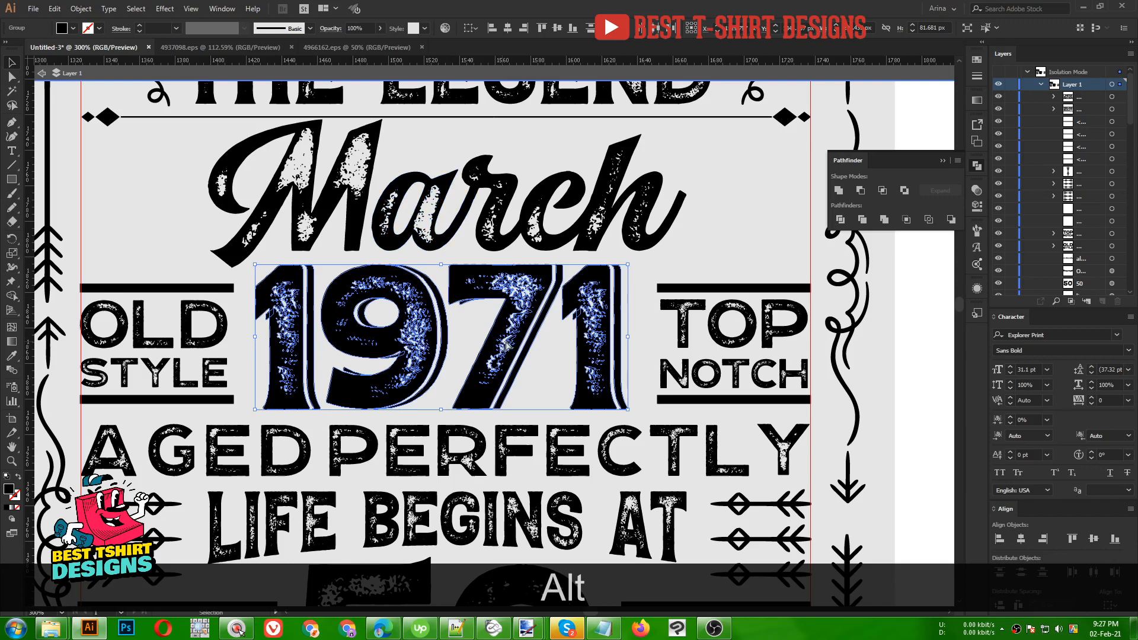
drag(506, 346, 508, 345)
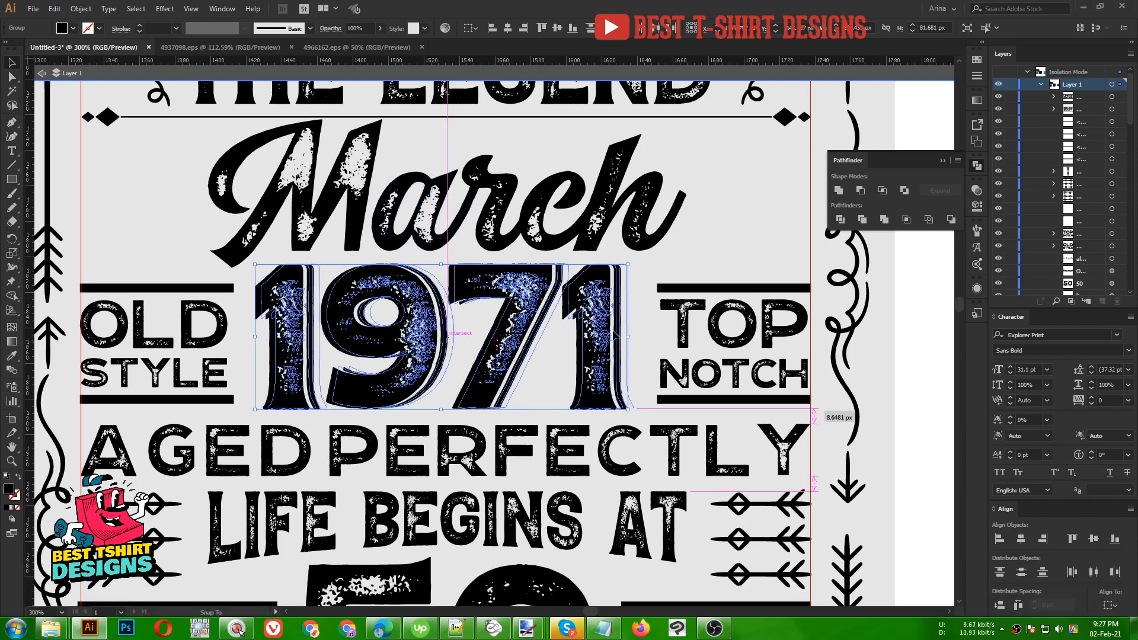
drag(617, 336, 656, 331)
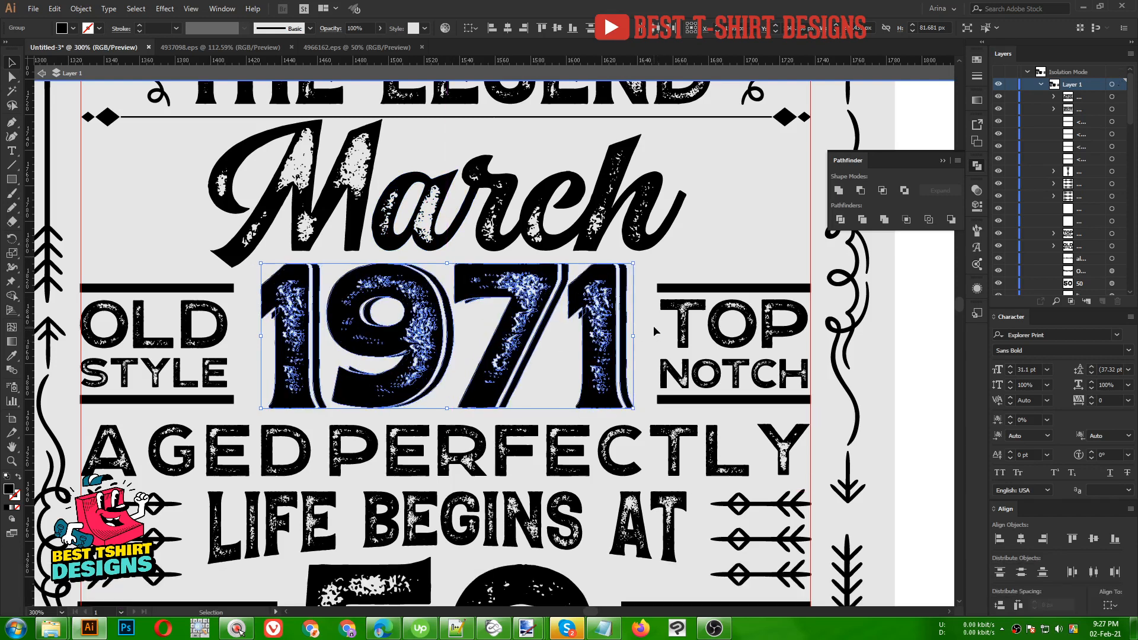
click(656, 331)
alt+scroll(435, 284, down, 2)
scroll(435, 284, down, 1)
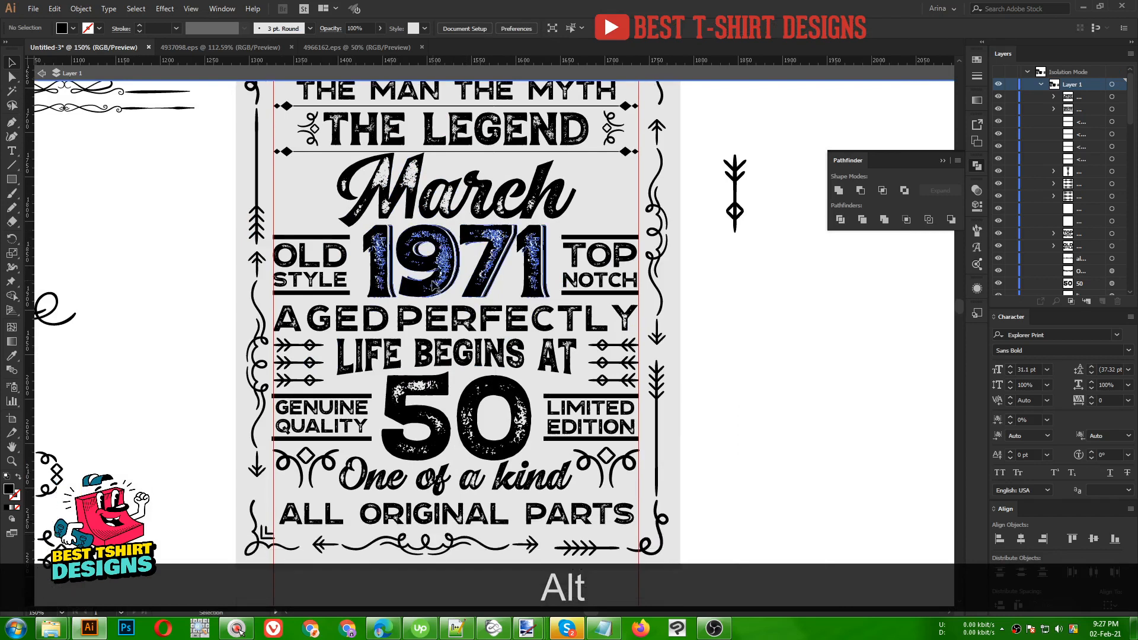
scroll(769, 372, up, 1)
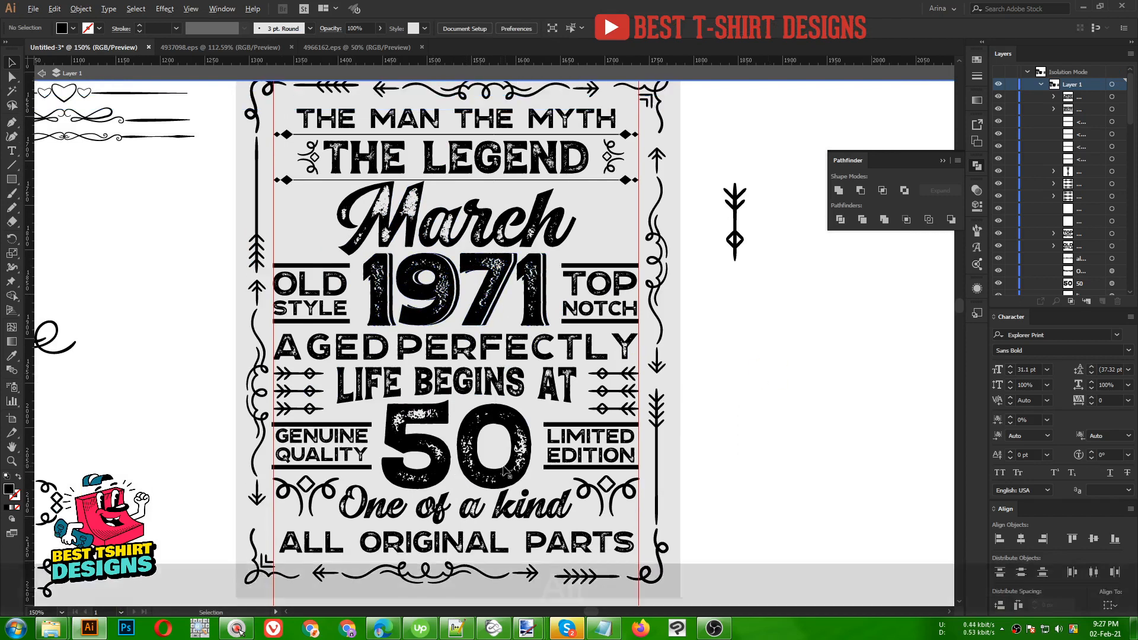
alt+scroll(504, 470, up, 2)
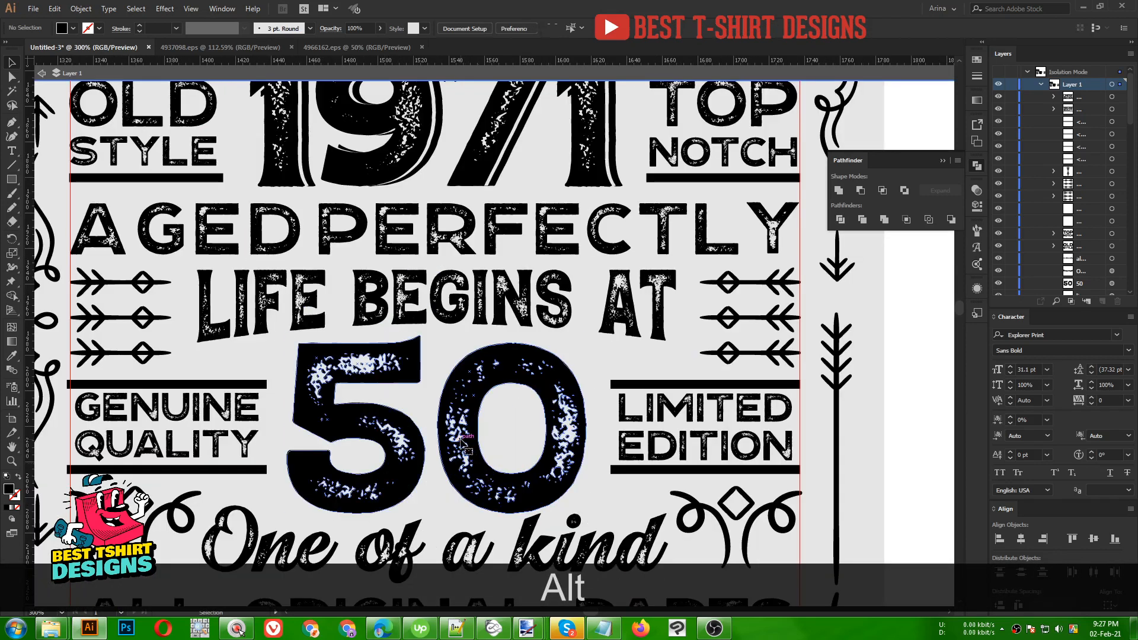
- Paste a copy of the 50 behind the original and offset it slightly right
click(461, 442)
key(Left)
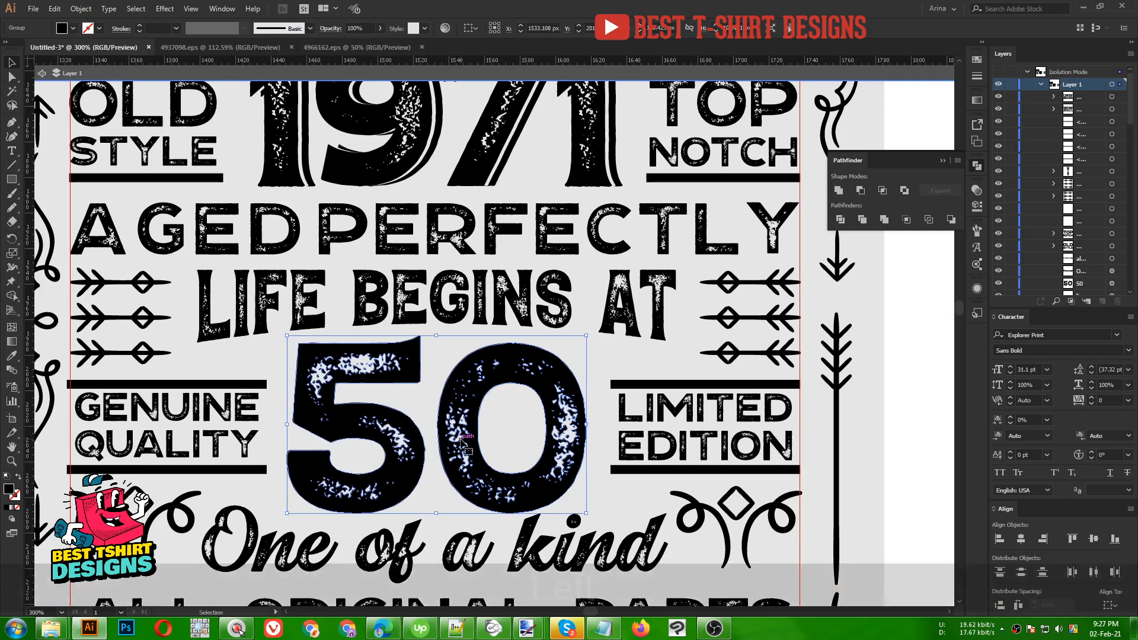
key(ctrl+c)
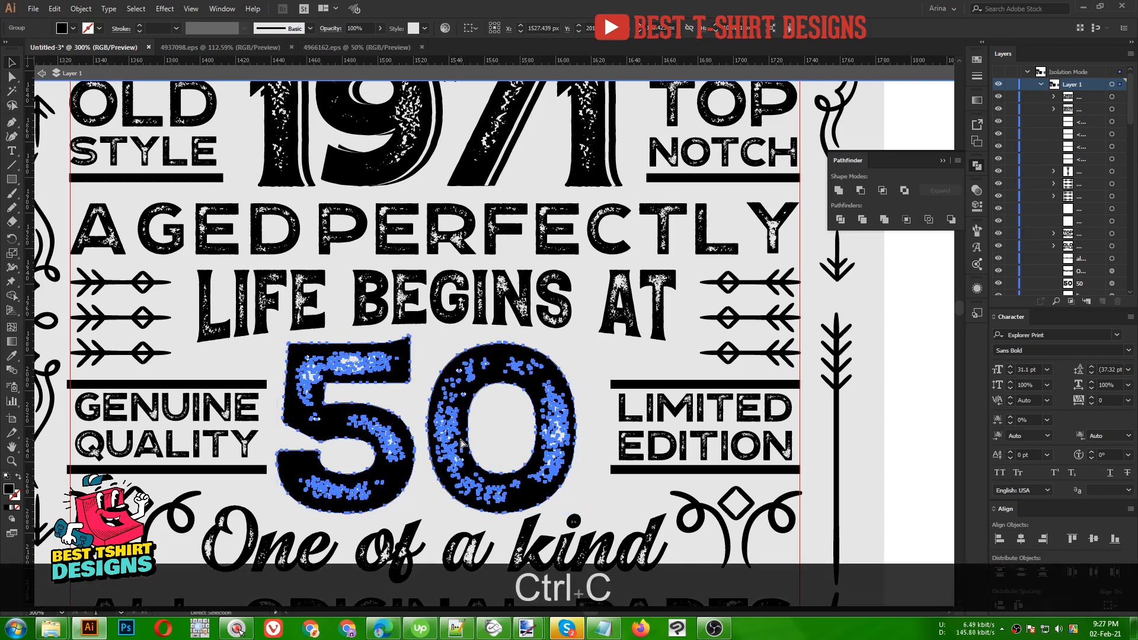
key(ctrl+b)
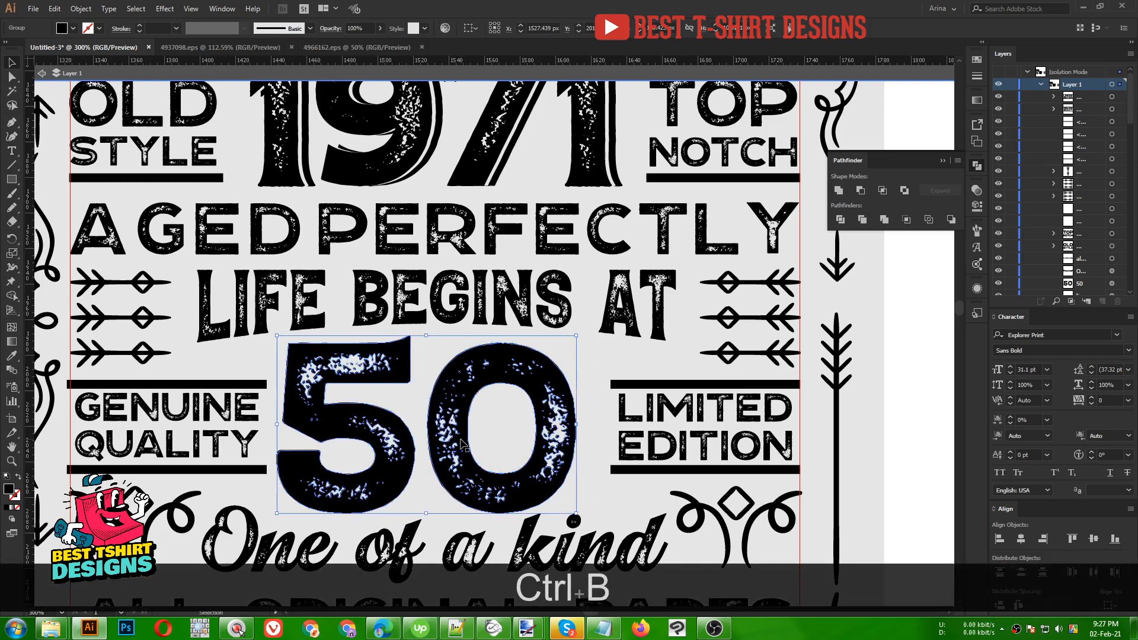
key(Right)
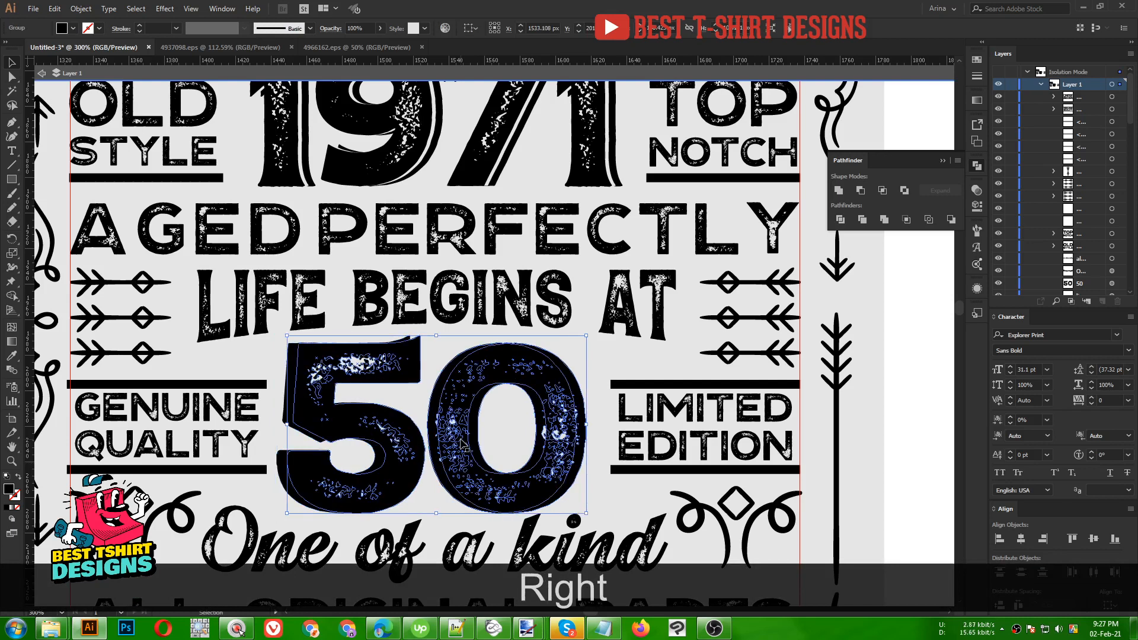
scroll(560, 453, up, 1)
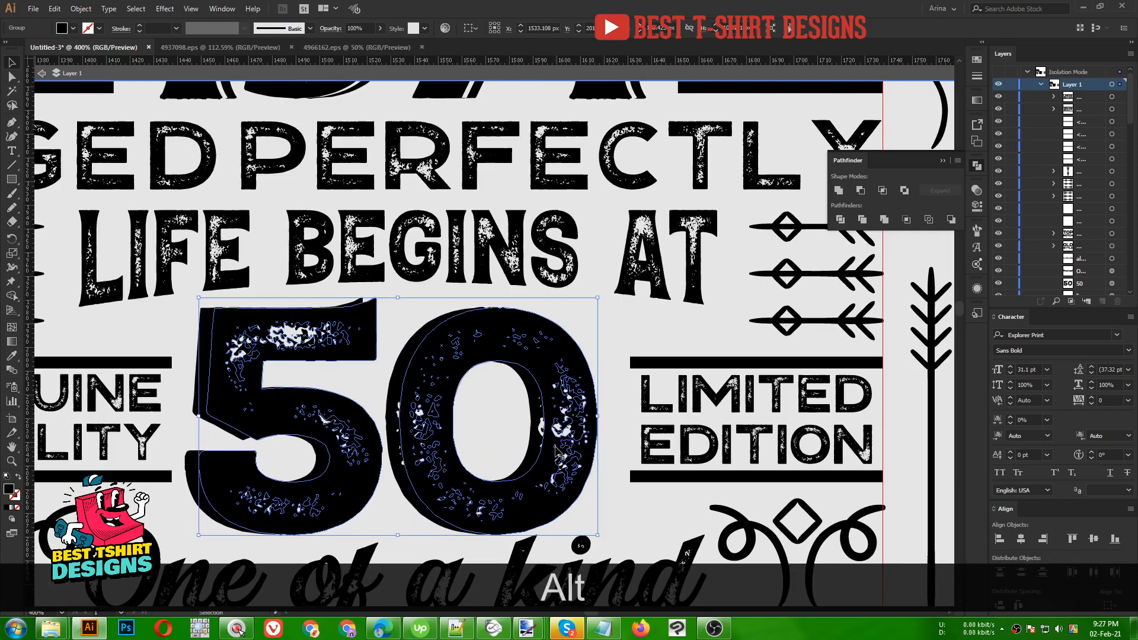
scroll(601, 385, up, 2)
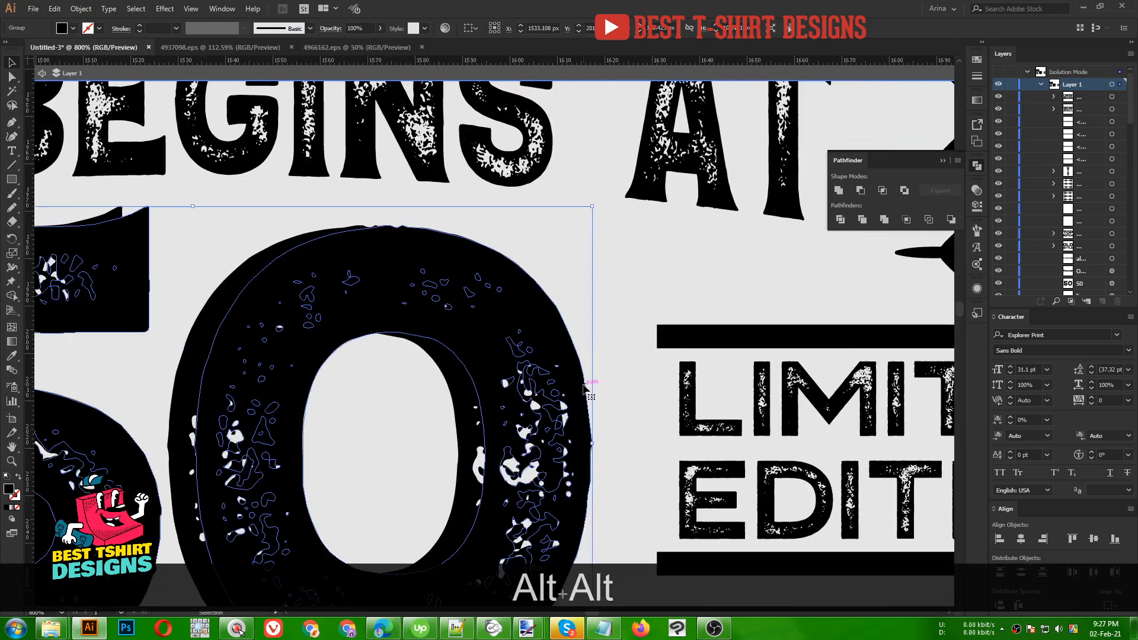
drag(584, 384, 593, 387)
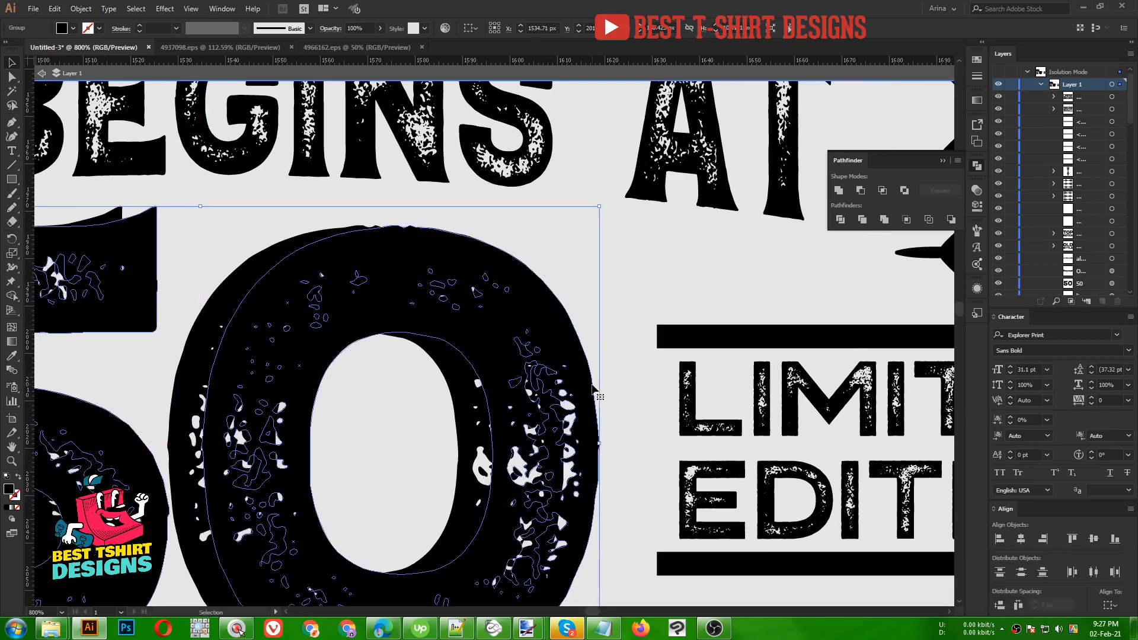
- Cut a shifted front copy out of the back 50 with Minus Front, then Expand Appearance
key(ctrl+f)
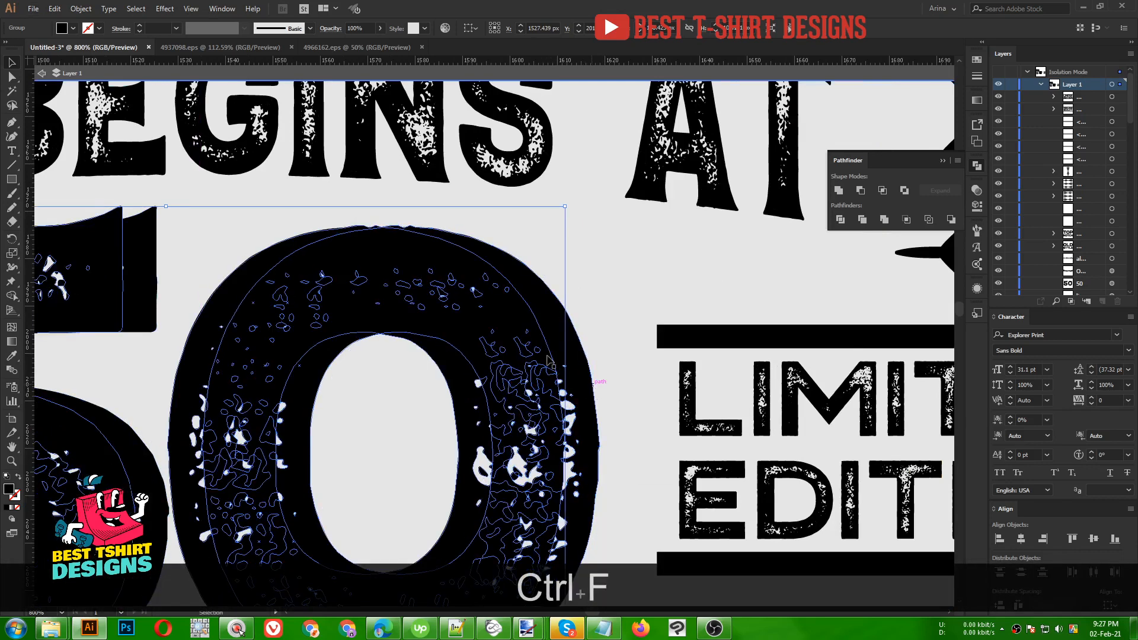
drag(507, 337, 527, 337)
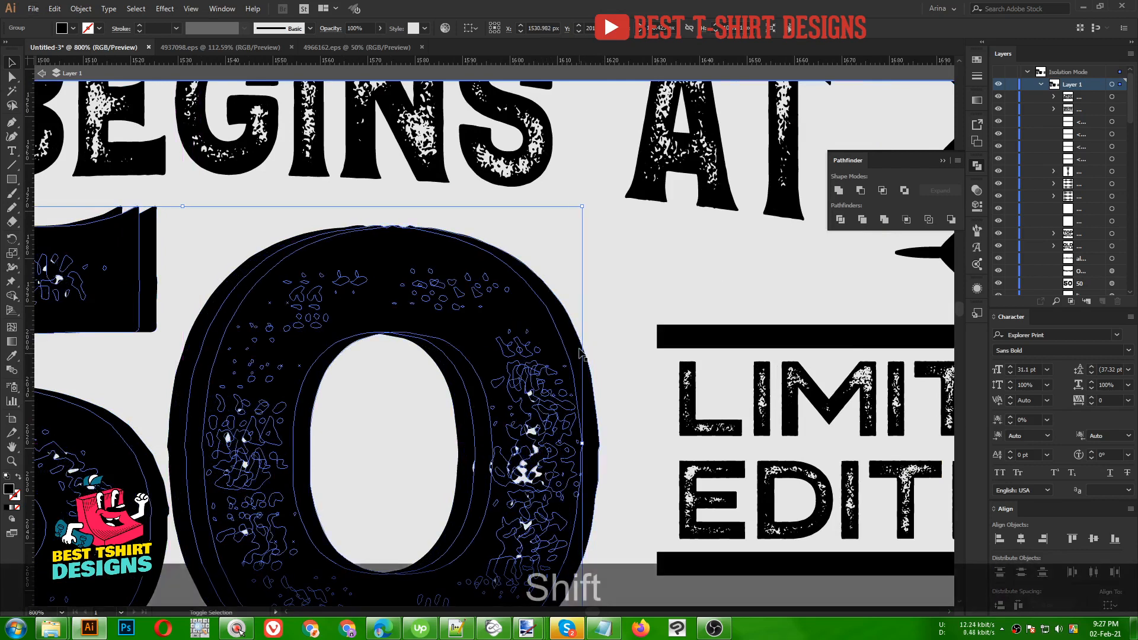
shift+click(580, 349)
alt+click(860, 190)
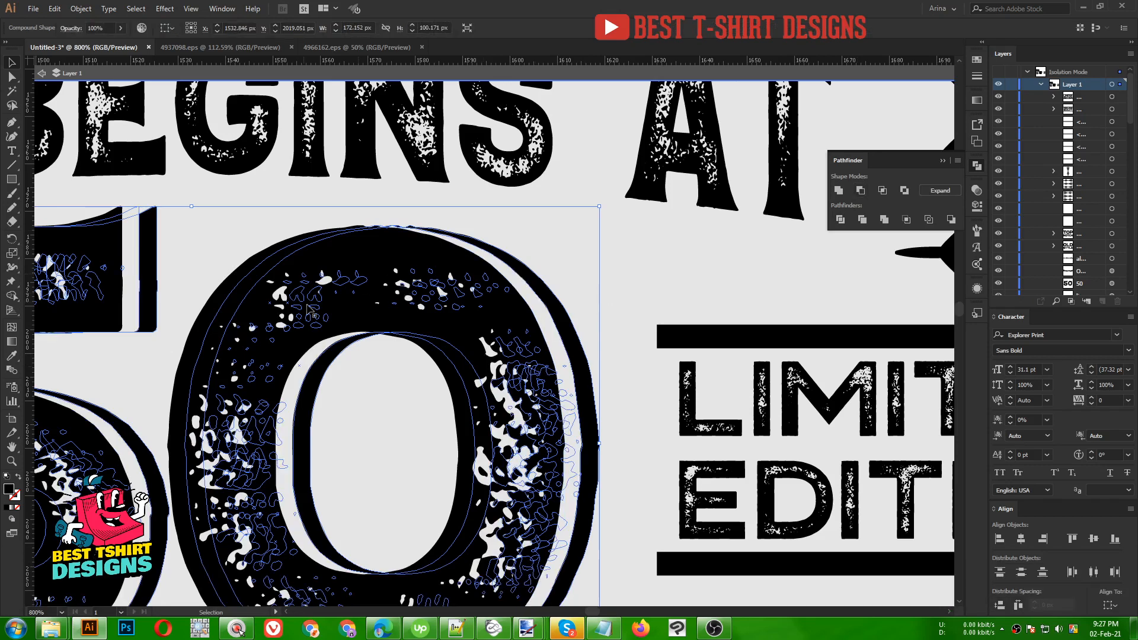
scroll(567, 240, down, 3)
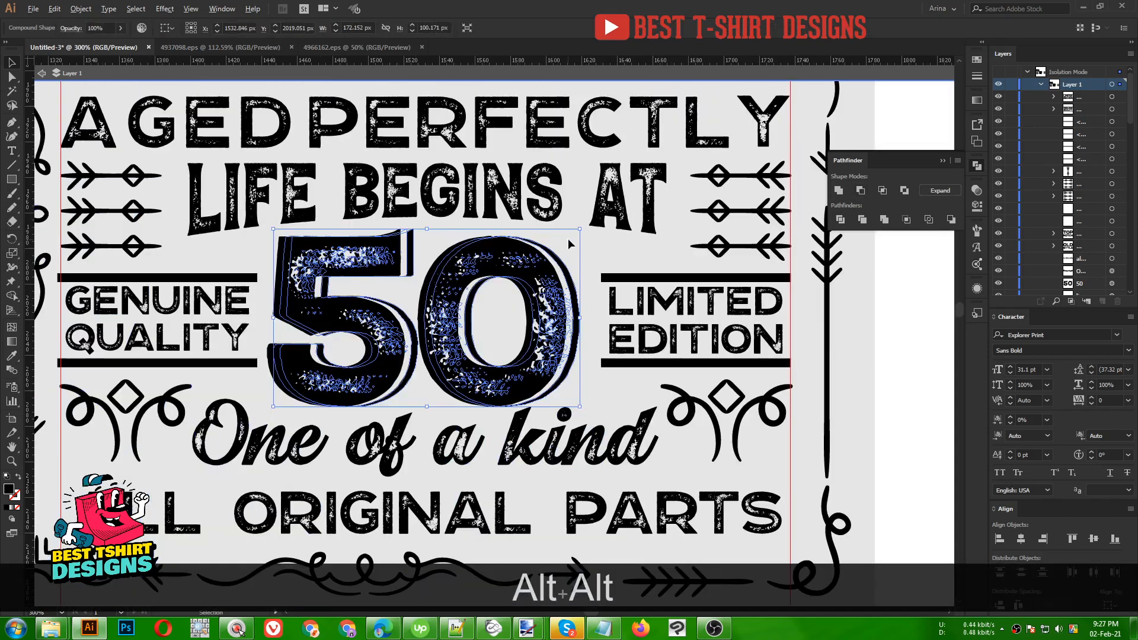
click(76, 9)
click(113, 149)
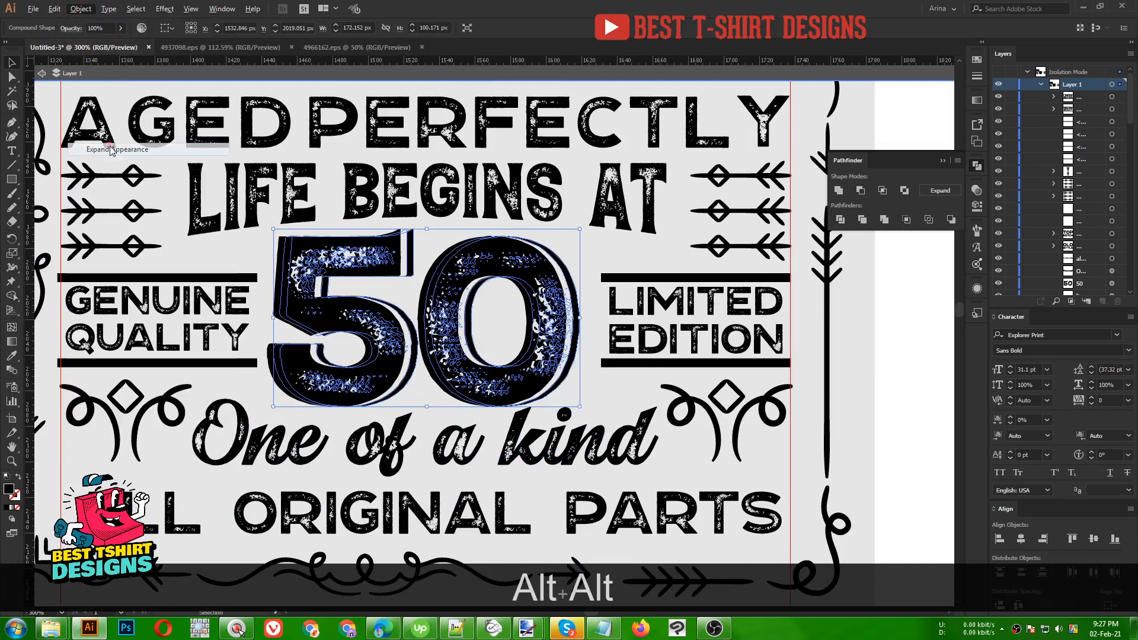
click(602, 249)
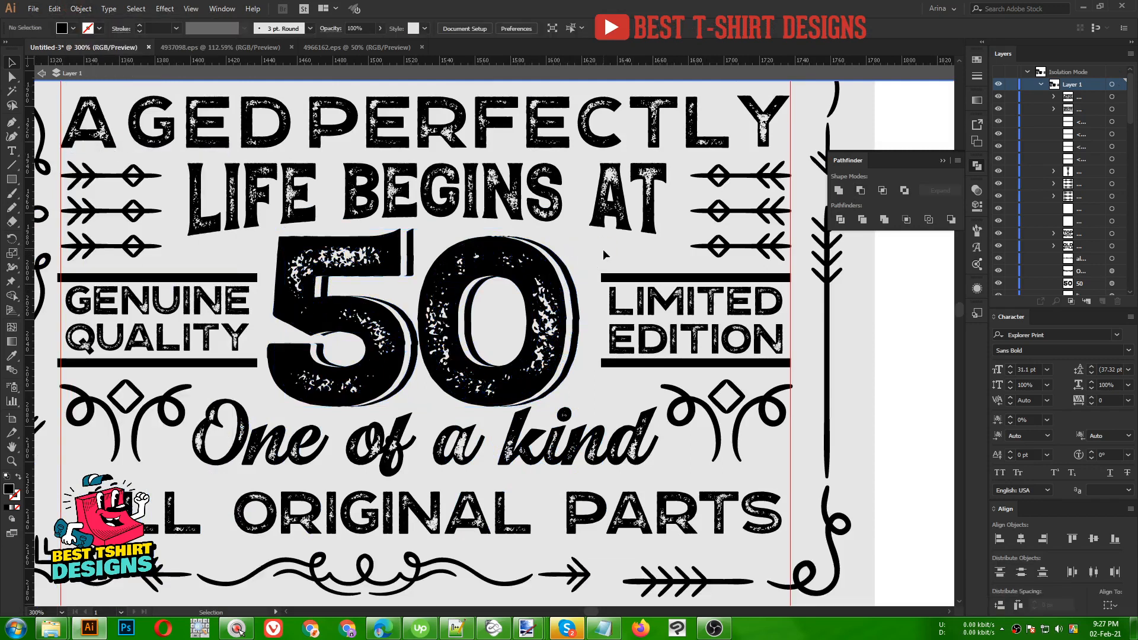
- Erase the stray sliver inside the curve of the 5 with the Eraser tool
scroll(603, 249, up, 1)
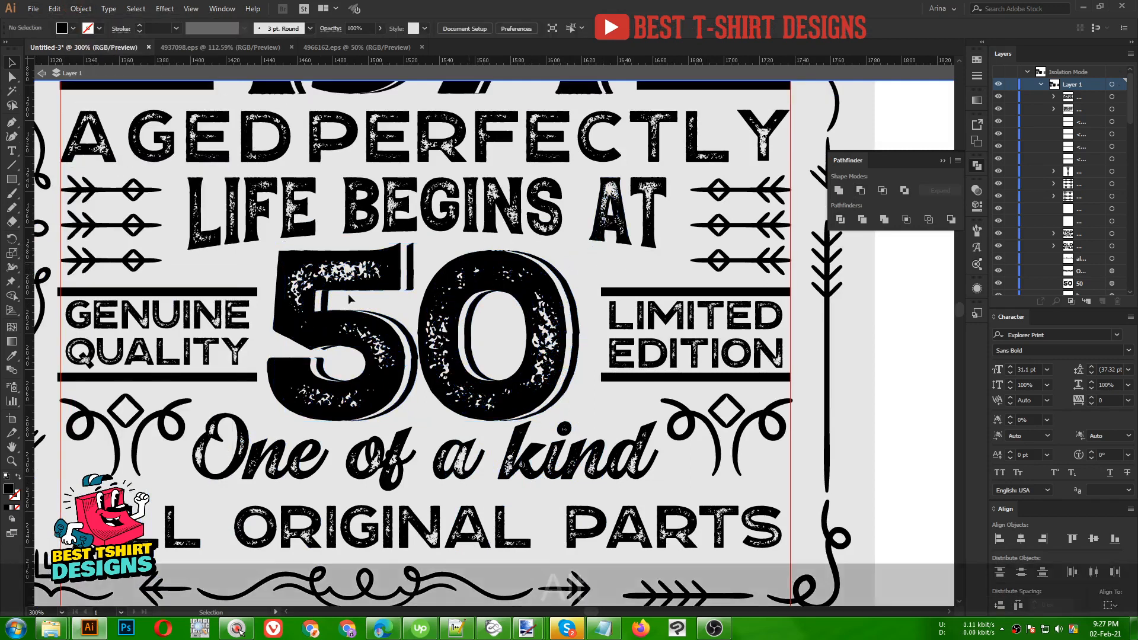
alt+scroll(431, 308, up, 3)
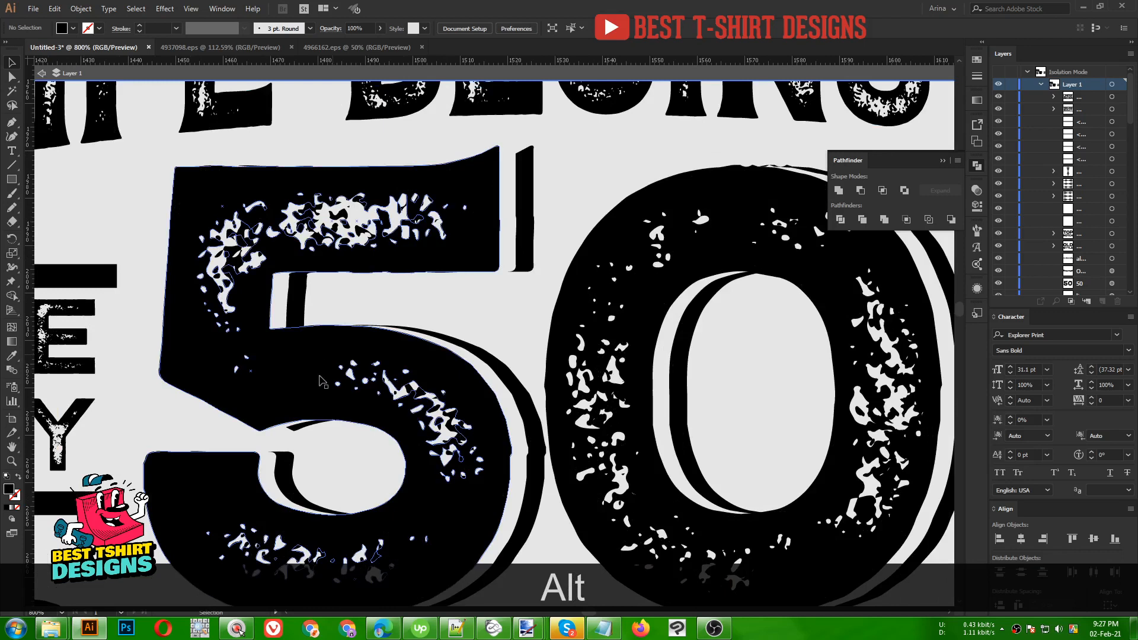
click(296, 429)
key(shift+e)
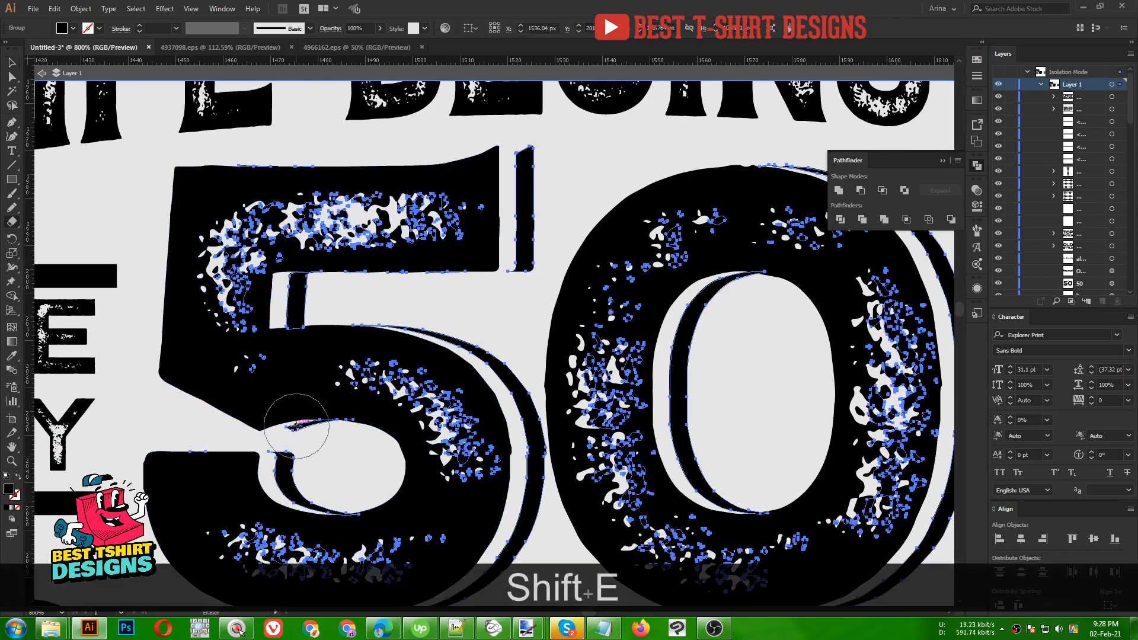
drag(300, 418, 342, 421)
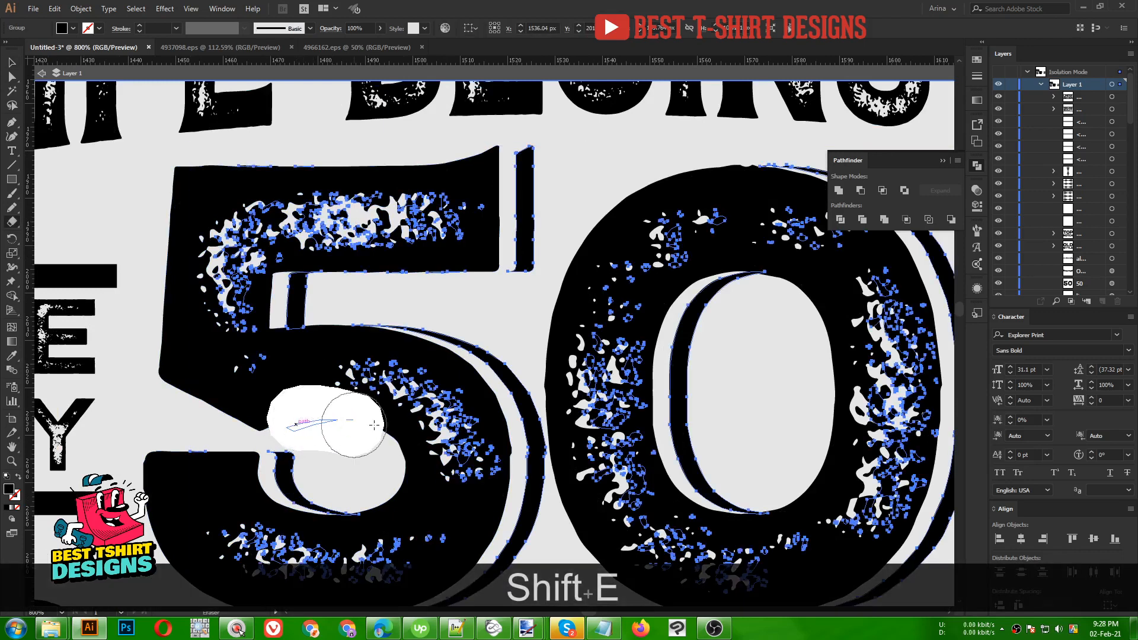
key(v)
scroll(349, 450, down, 2)
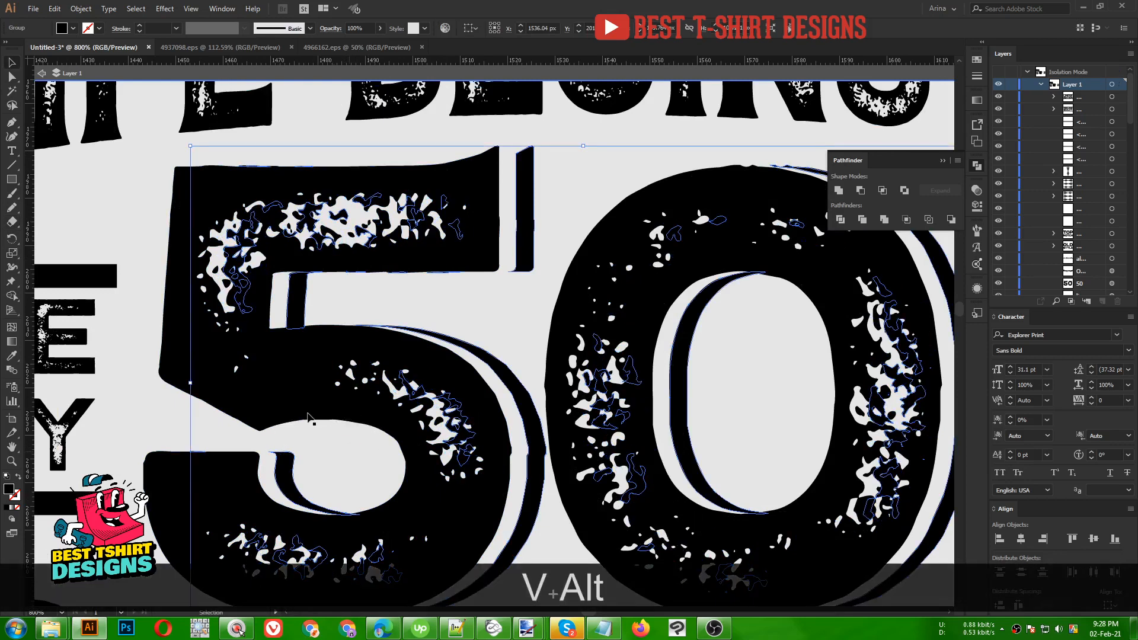
scroll(596, 386, down, 3)
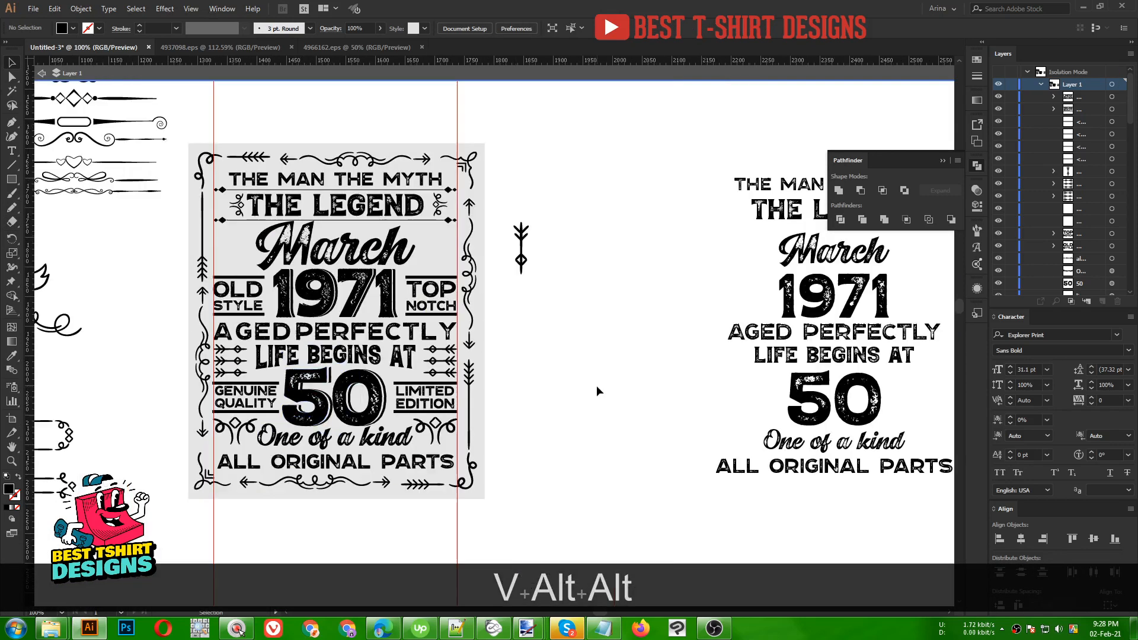
- Exit Isolation Mode and bring the whole design into view
double_click(596, 386)
scroll(204, 226, up, 1)
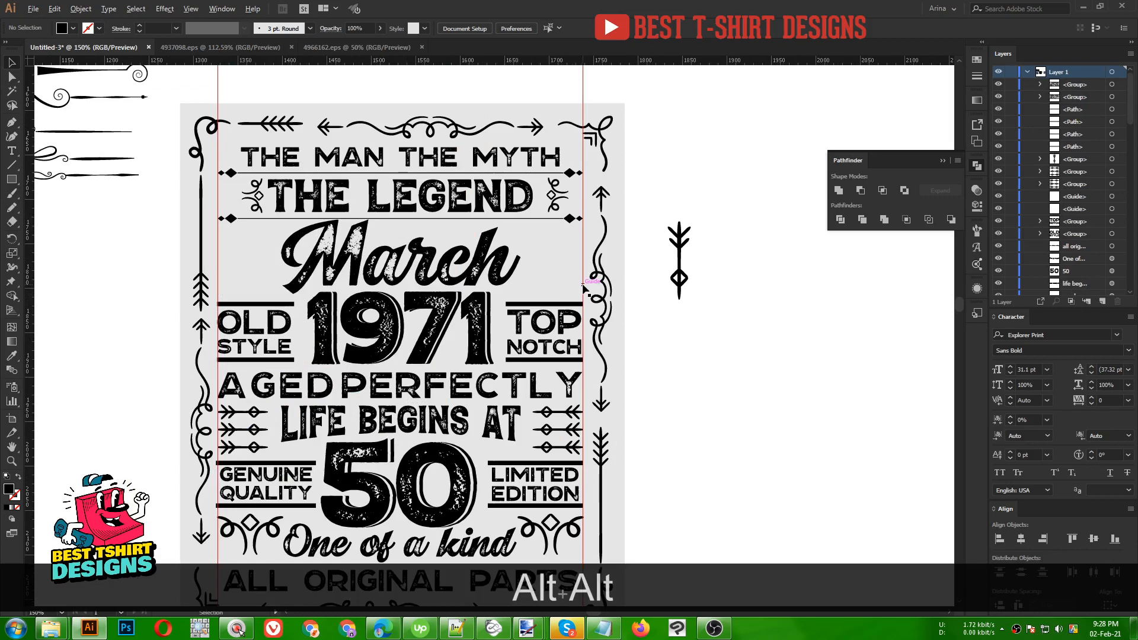
scroll(586, 291, down, 1)
drag(537, 355, 528, 327)
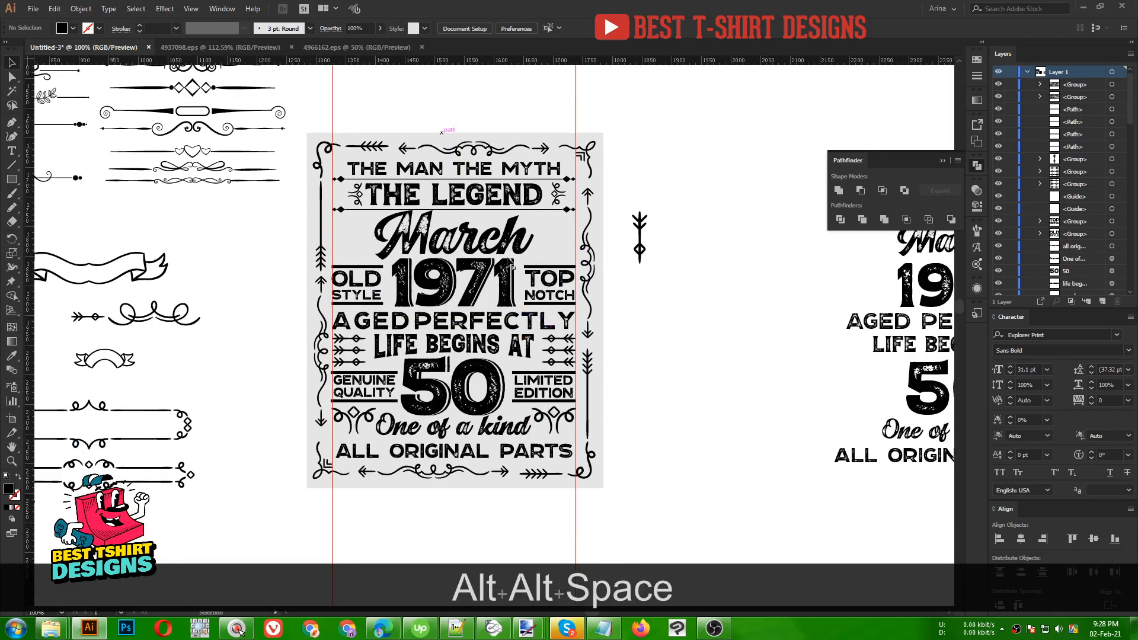
click(663, 400)
click(646, 294)
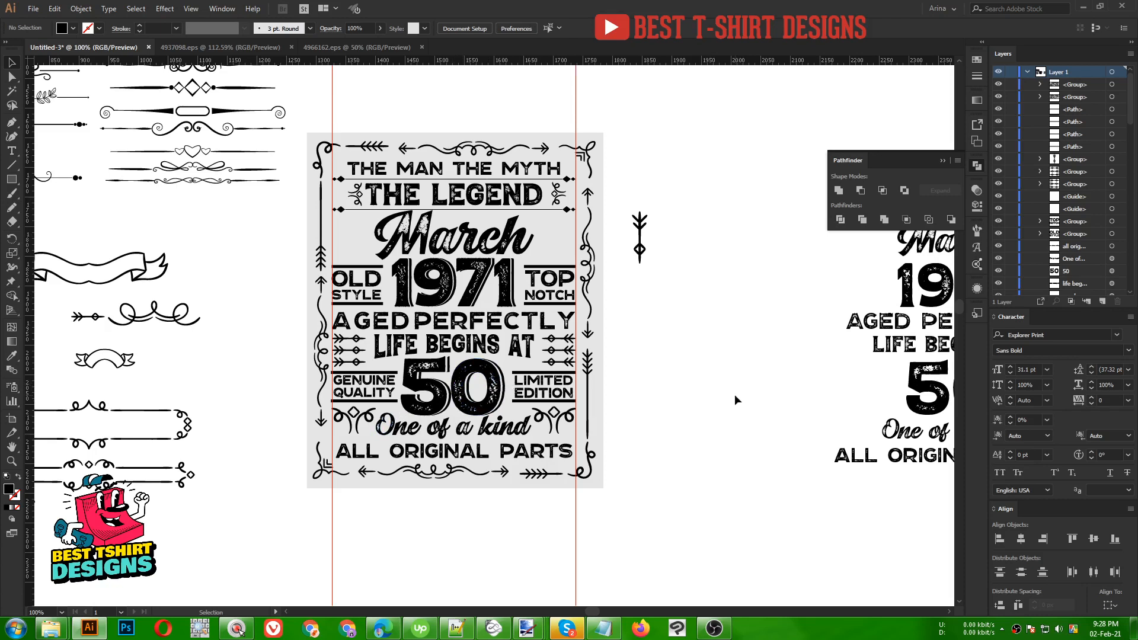
- Alt-drag a copy of the swirl-and-diamond ornament to the right end of March
scroll(428, 146, up, 1)
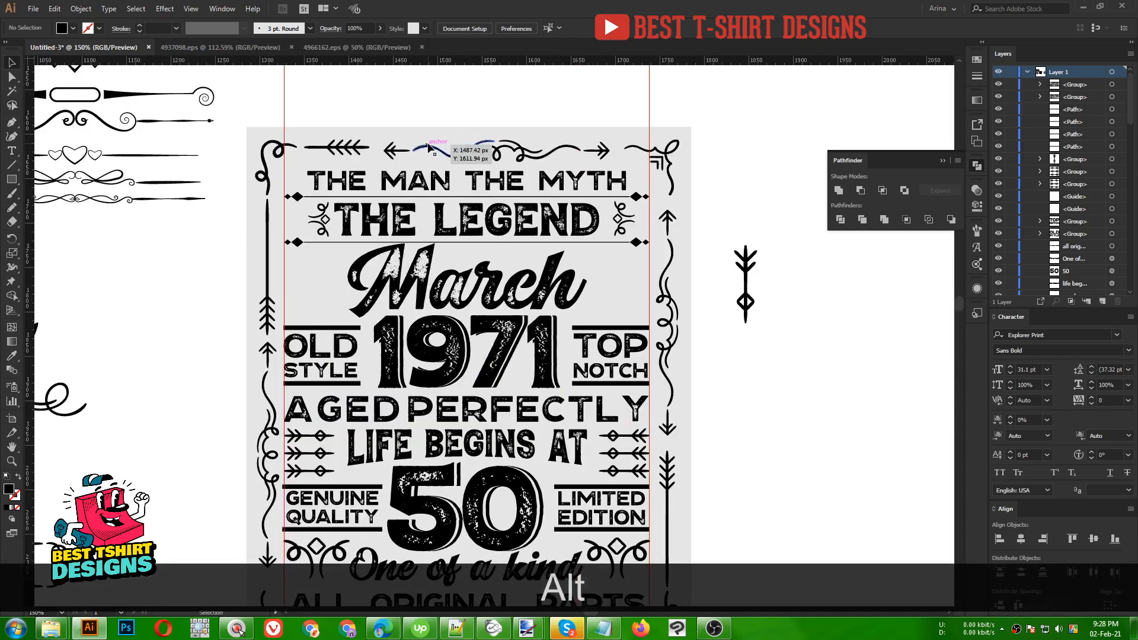
scroll(460, 188, down, 1)
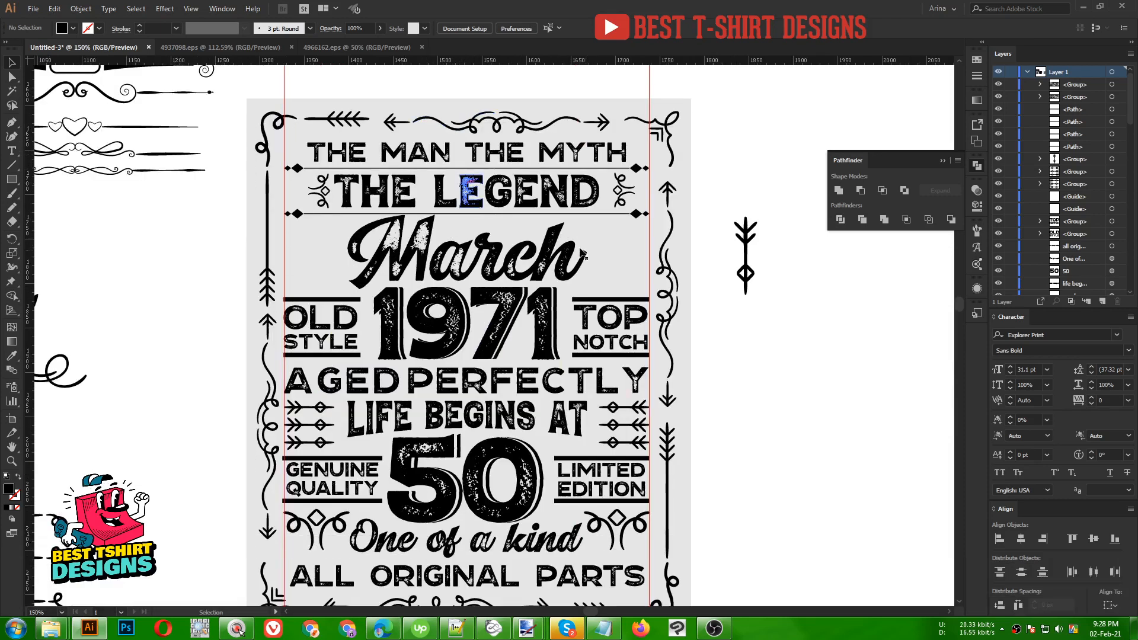
key(alt)
drag(633, 522, 623, 269)
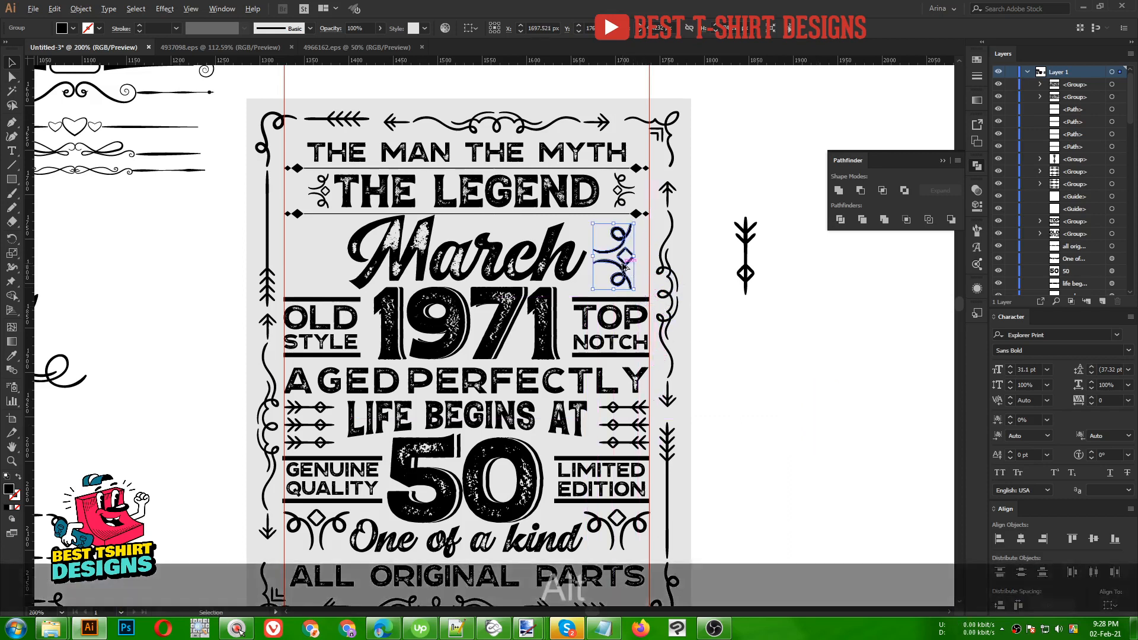
- Nudge the right swirl ornament copy a little further right
scroll(623, 269, up, 3)
key(alt+Right)
key(alt+Right)
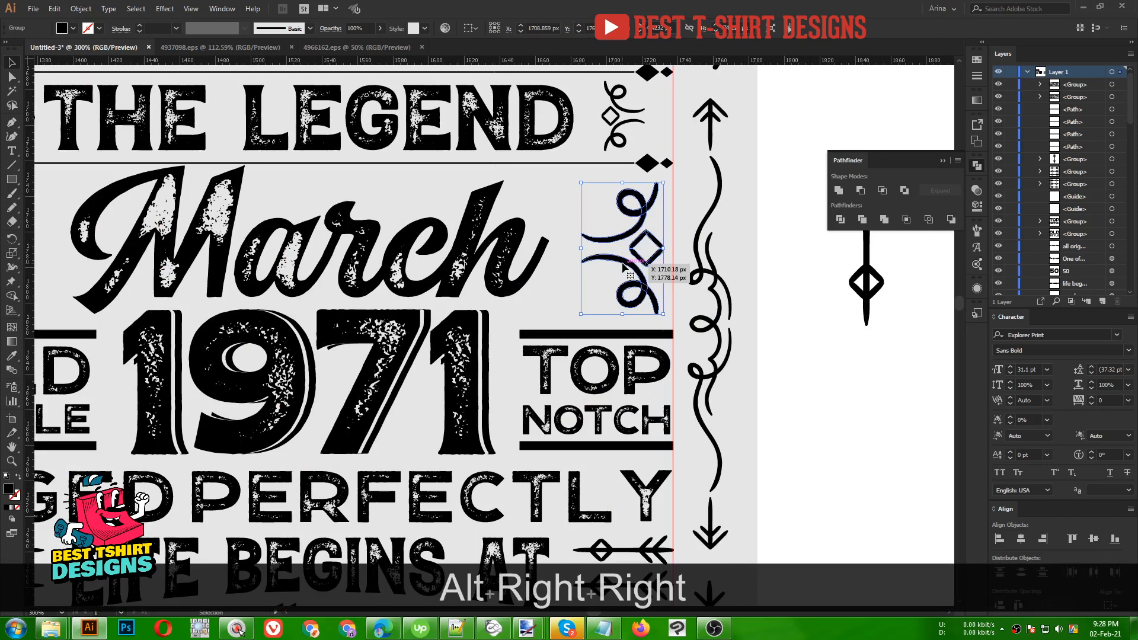
key(Right)
scroll(623, 269, down, 2)
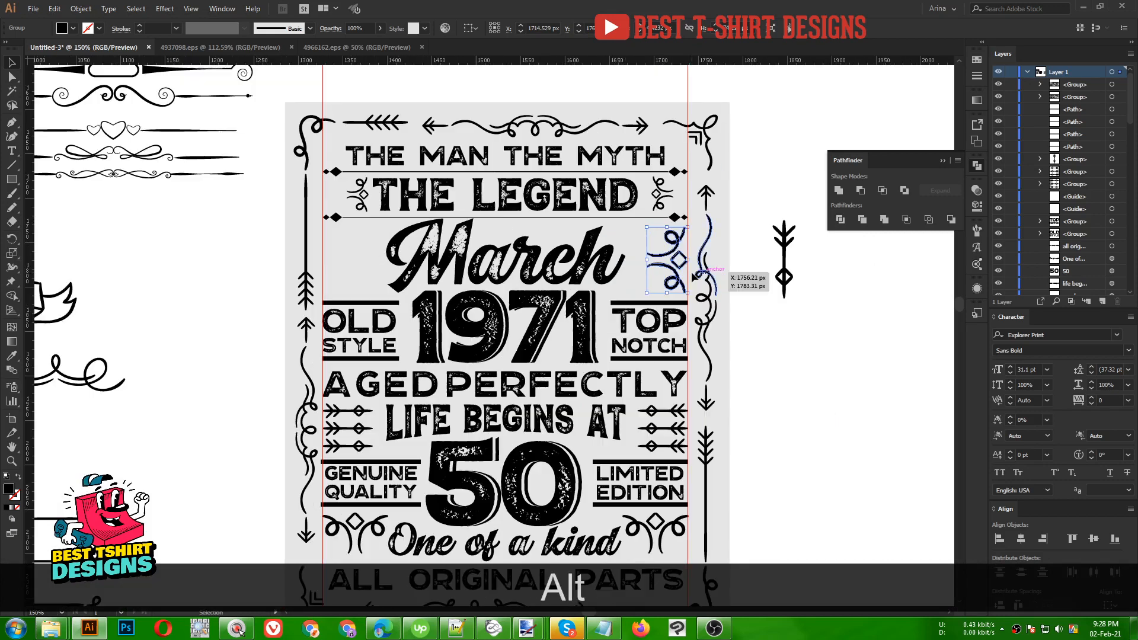
- Copy the ornament to the left of March, rotate it, and vertically align both ornaments
drag(681, 270, 360, 270)
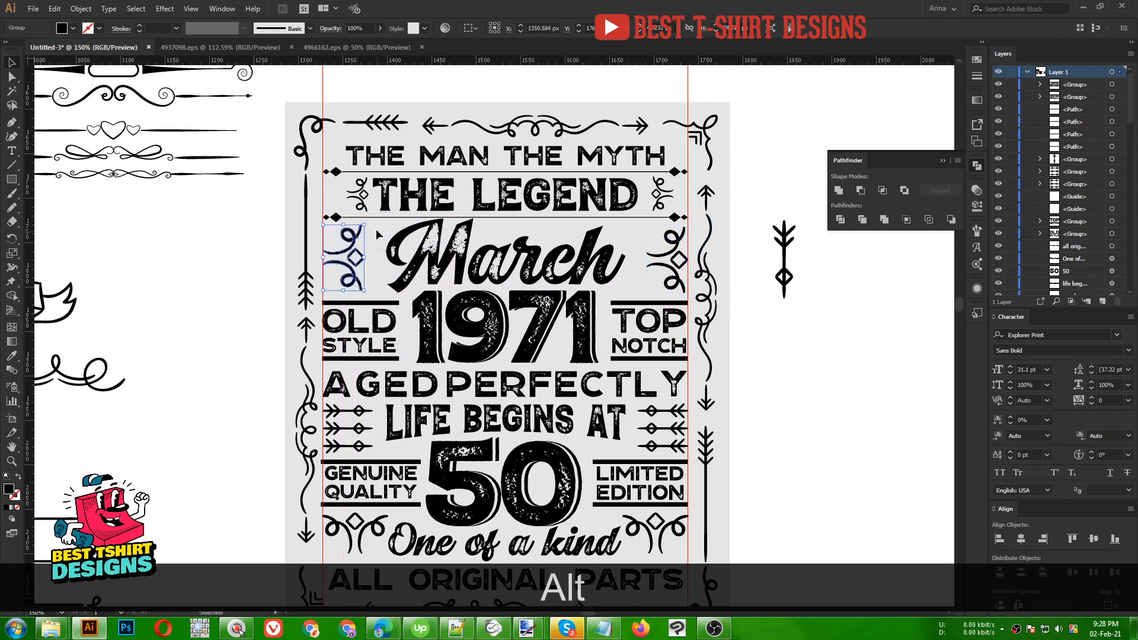
drag(333, 287, 333, 287)
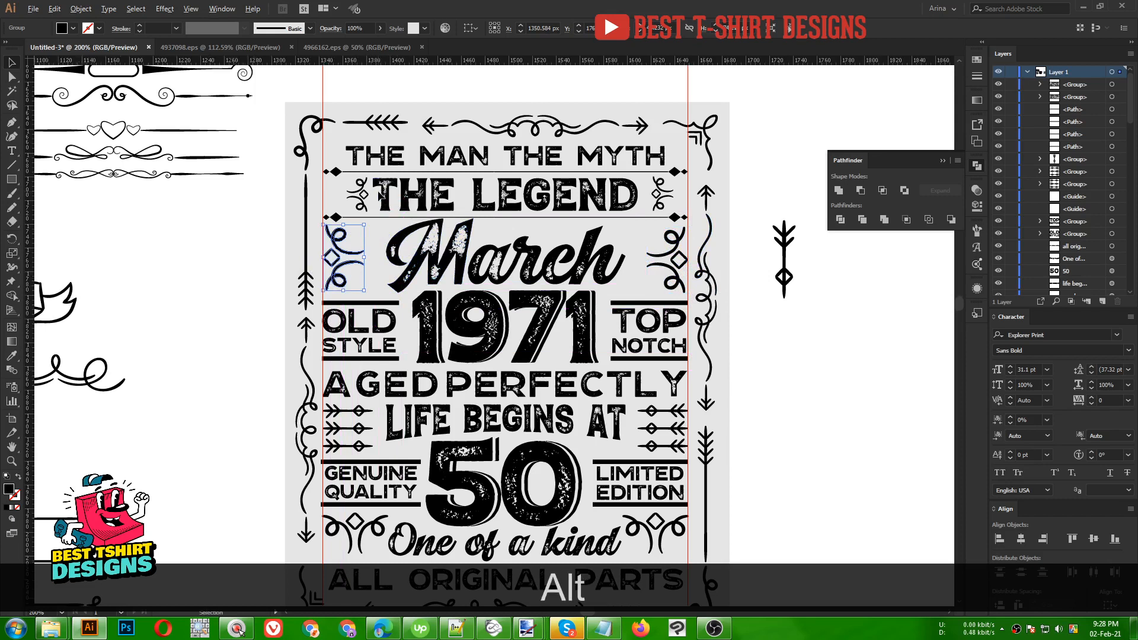
scroll(386, 241, up, 1)
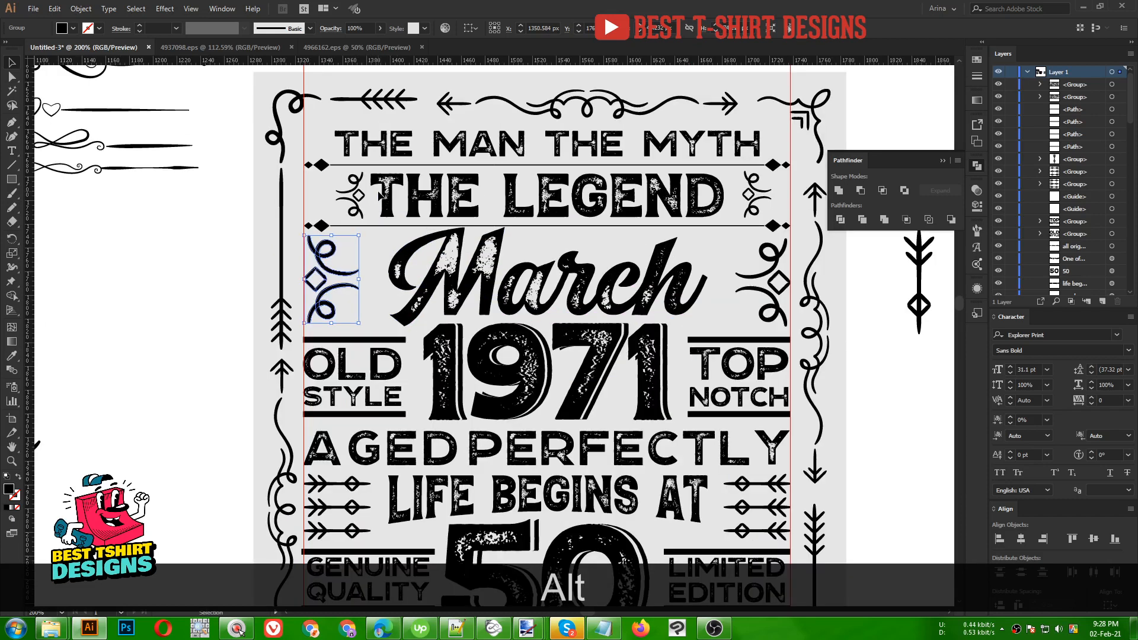
shift+click(765, 291)
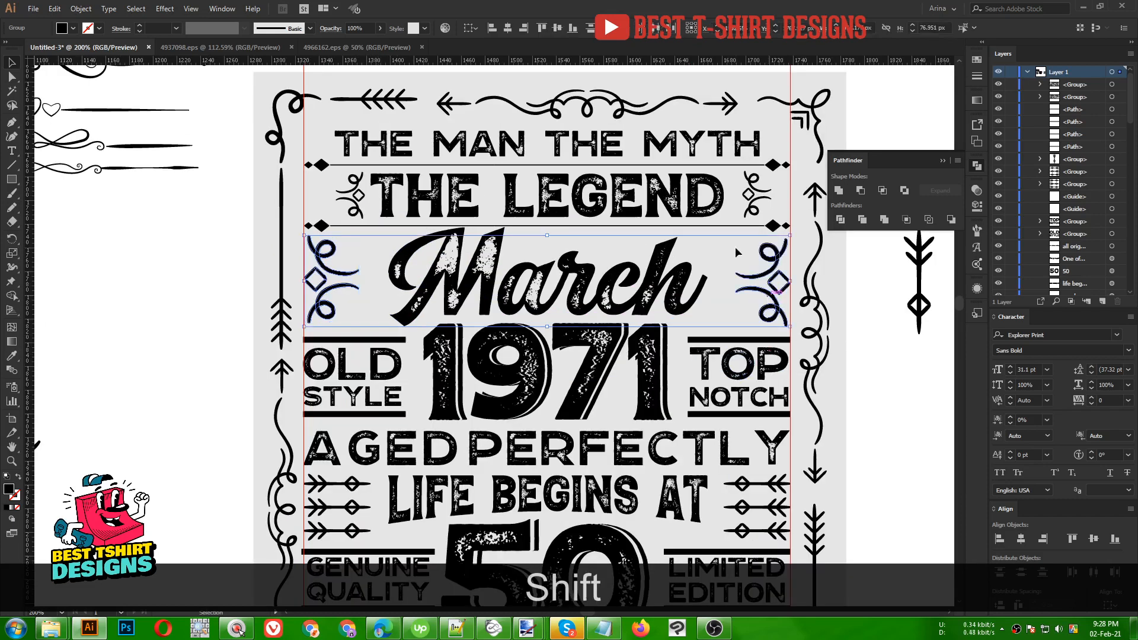
click(559, 27)
click(604, 243)
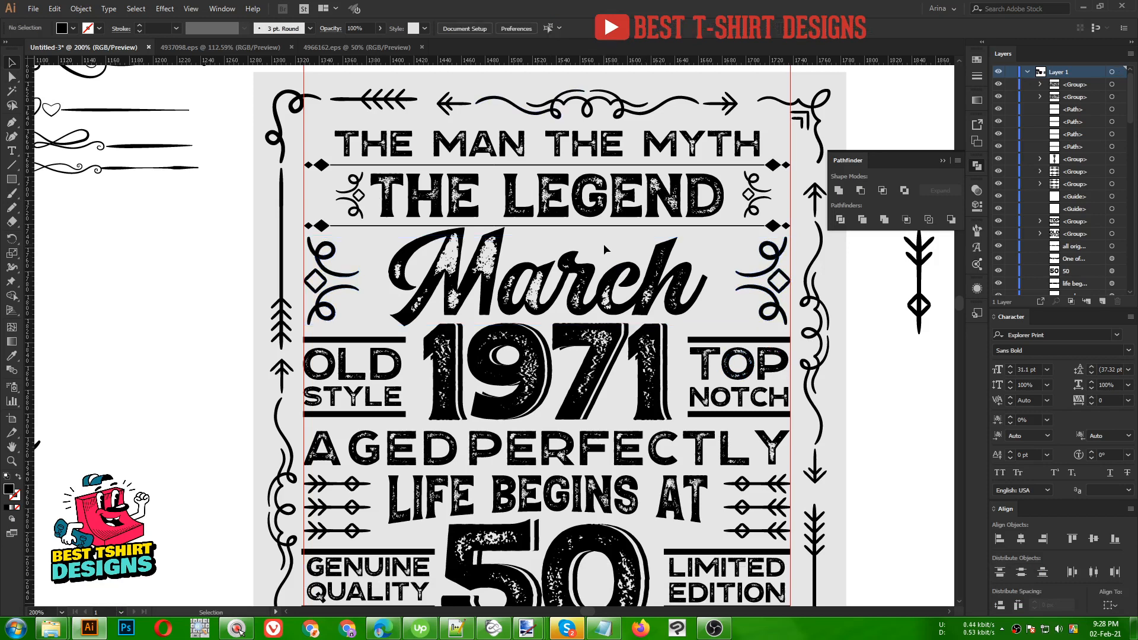
alt+scroll(516, 282, down, 1)
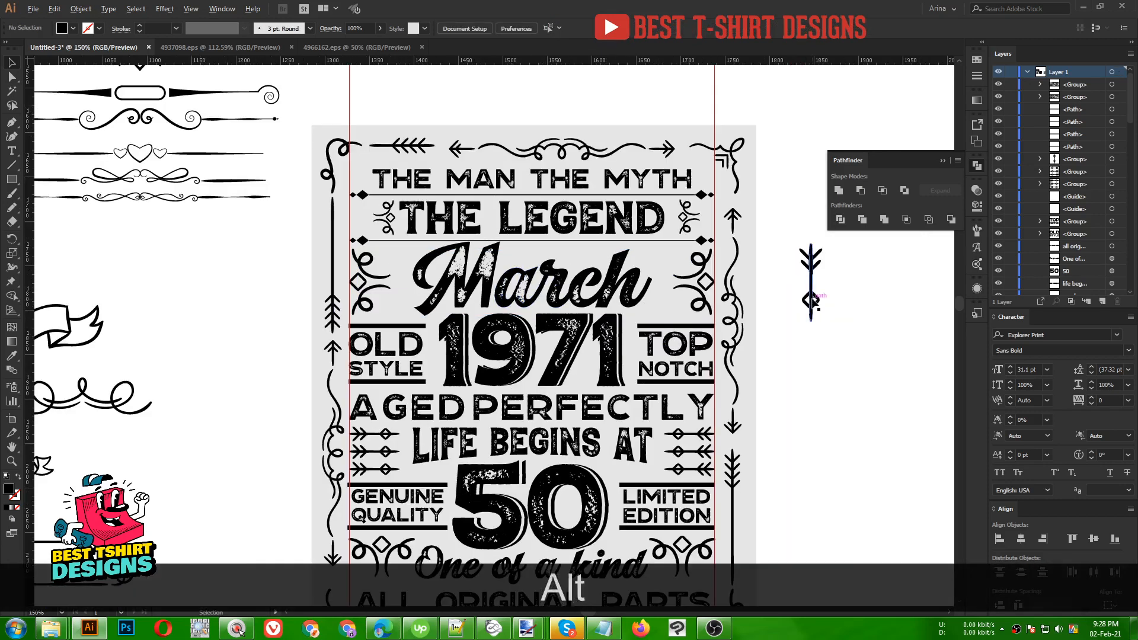
- Copy the arrow ornament onto the artboard and scale it down to a slimmer size
alt+drag(815, 303, 664, 300)
scroll(673, 281, up, 2)
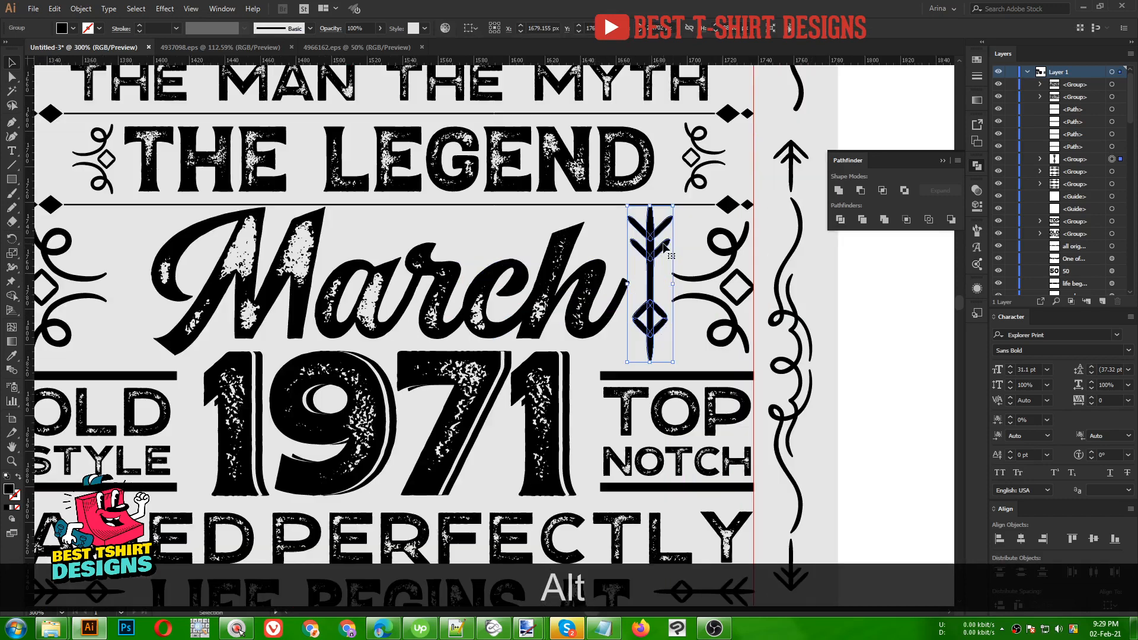
alt+shift+drag(651, 207, 659, 259)
scroll(650, 237, down, 1)
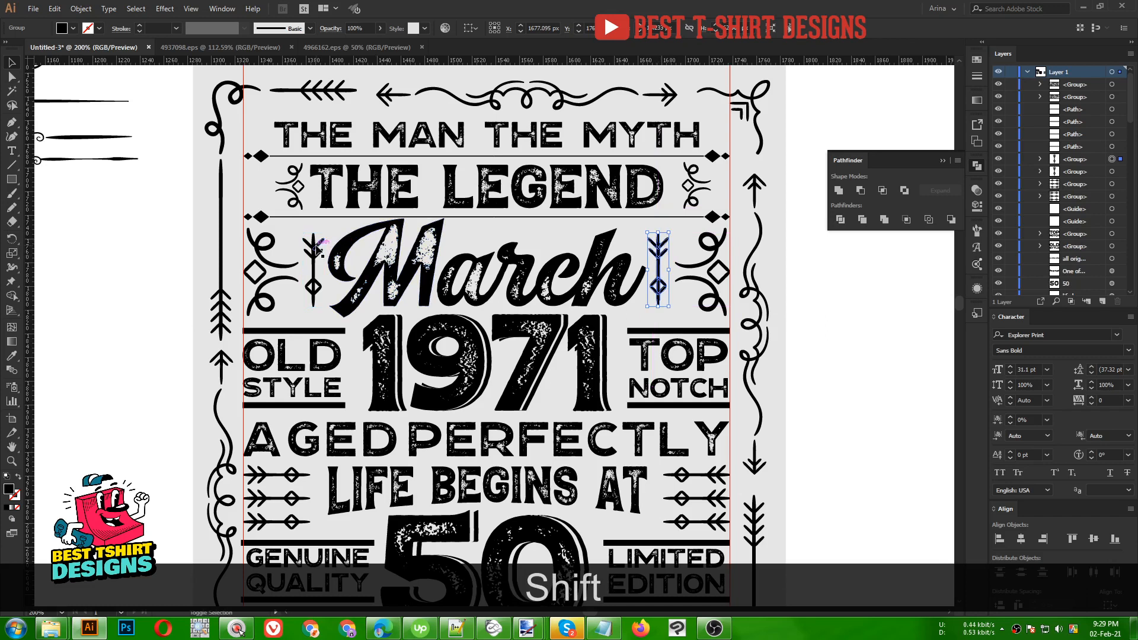
- Vertically centre the arrow ornaments on the word March
shift+click(557, 264)
click(558, 28)
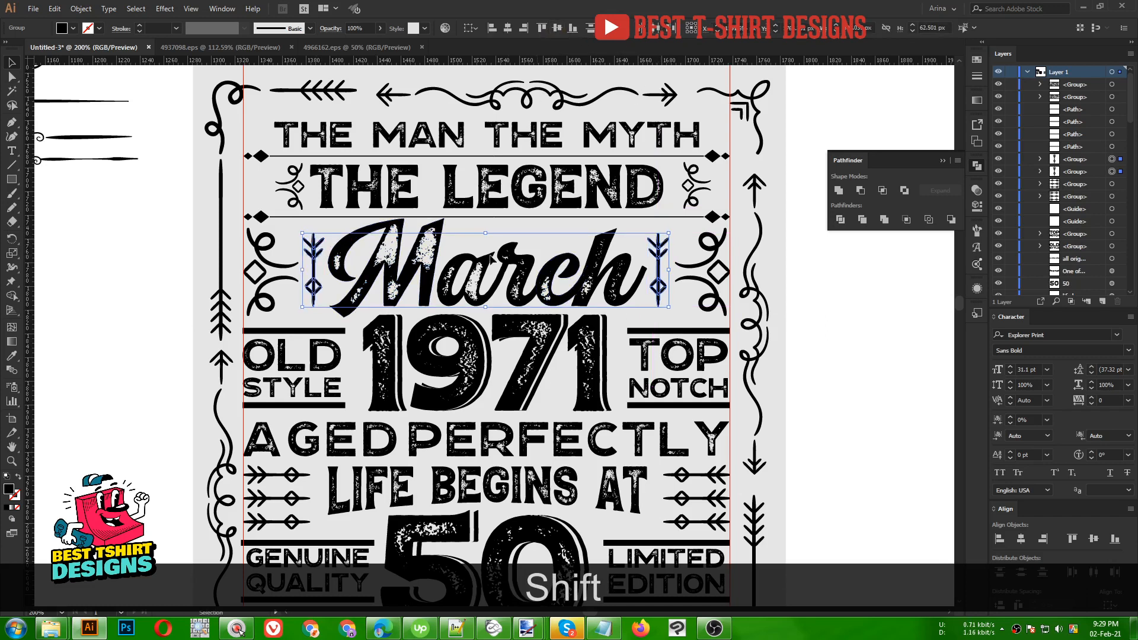
alt+scroll(428, 289, down, 1)
scroll(428, 289, down, 2)
scroll(428, 289, down, 1)
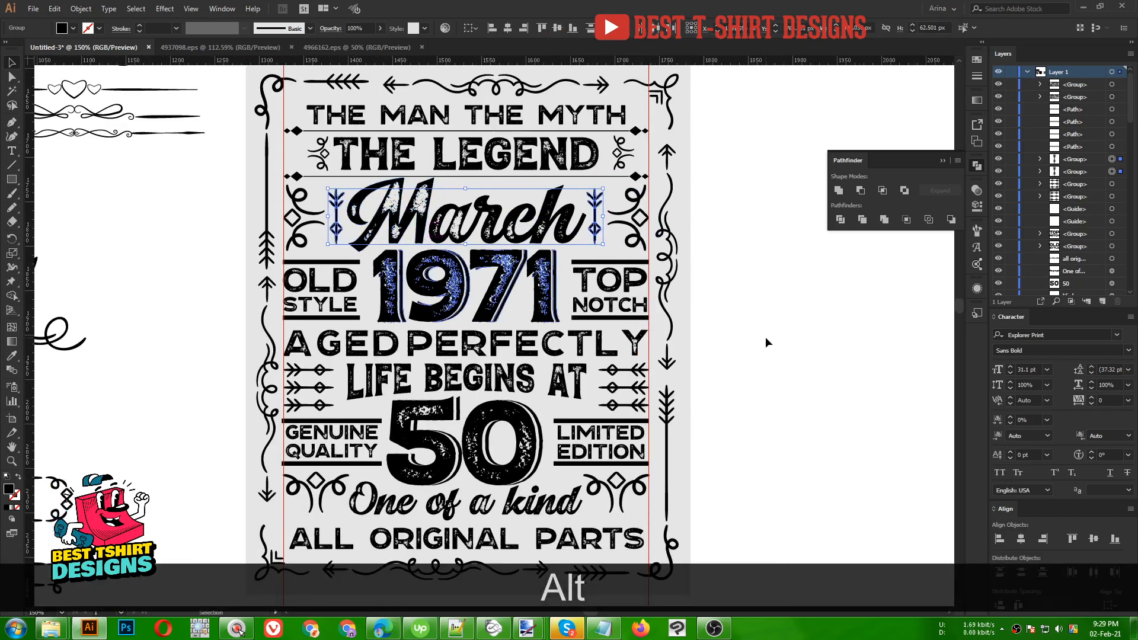
click(766, 339)
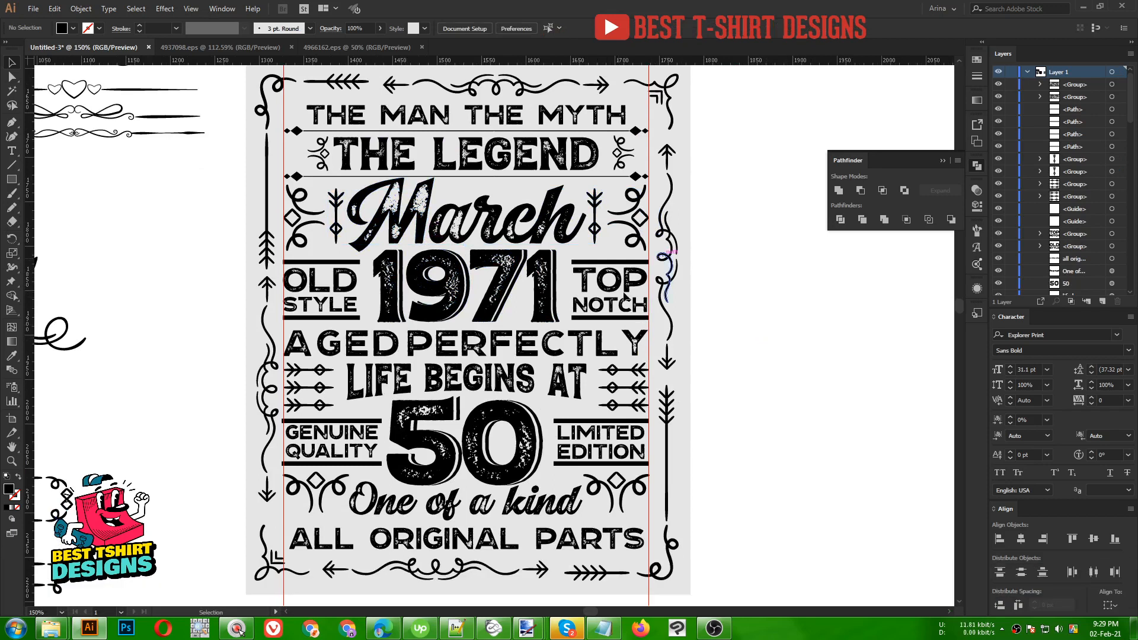
- Delete the two vertical guides, then marquee-select all artwork on the artboard
scroll(454, 379, up, 2)
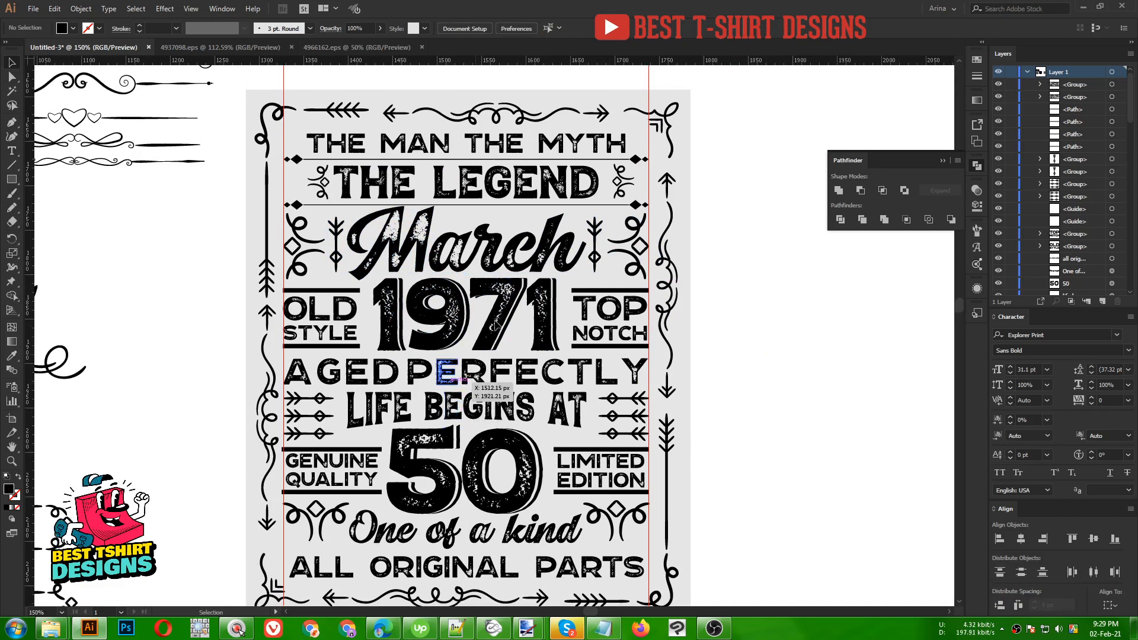
scroll(526, 157, up, 1)
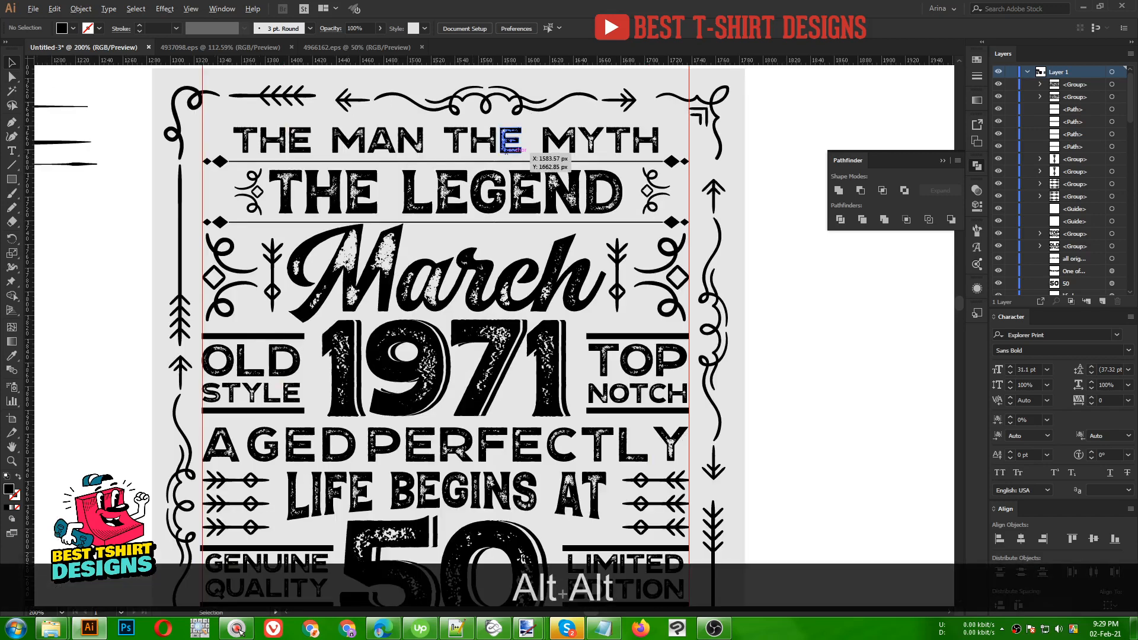
scroll(444, 178, down, 2)
drag(270, 508, 647, 525)
key(Delete)
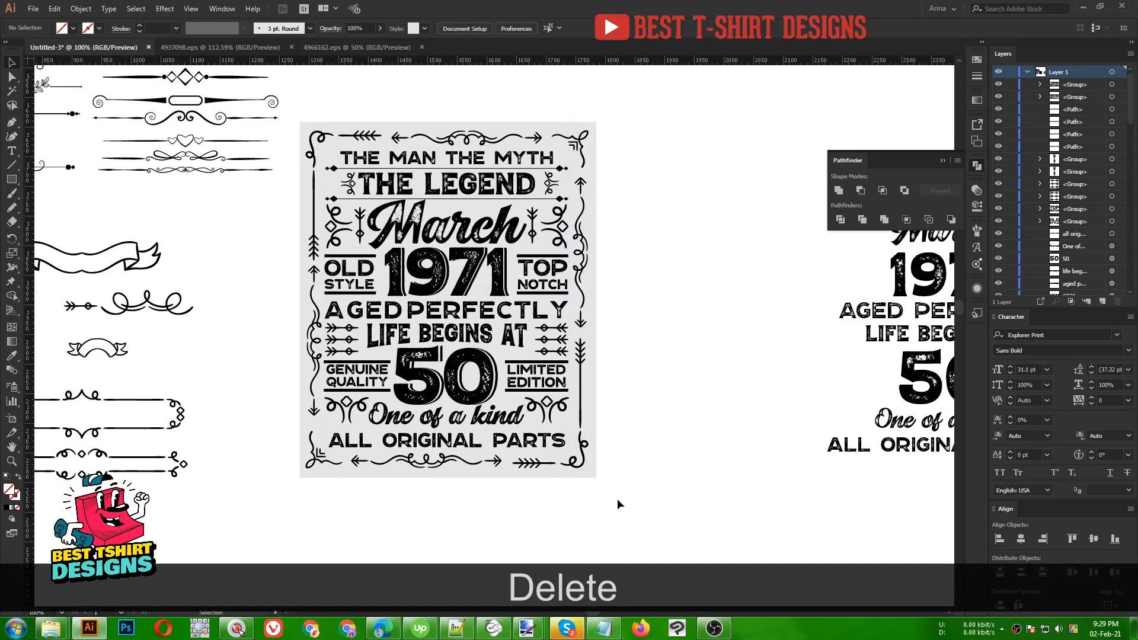
drag(300, 110, 609, 485)
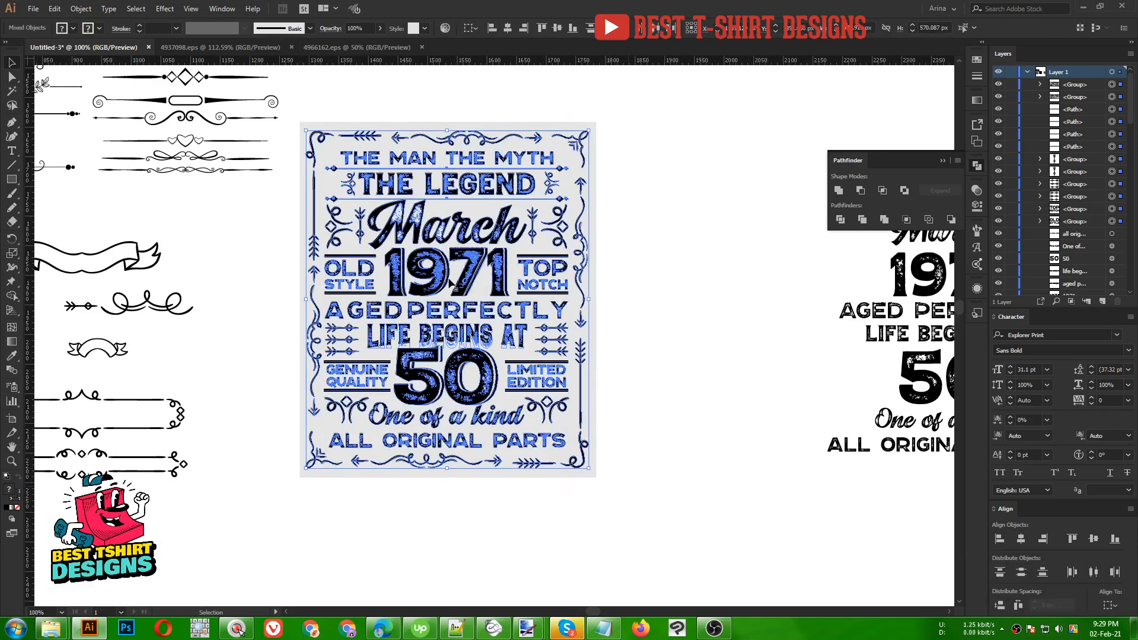
- Expand the design's appearance, then Expand its fills and strokes into shapes
click(81, 8)
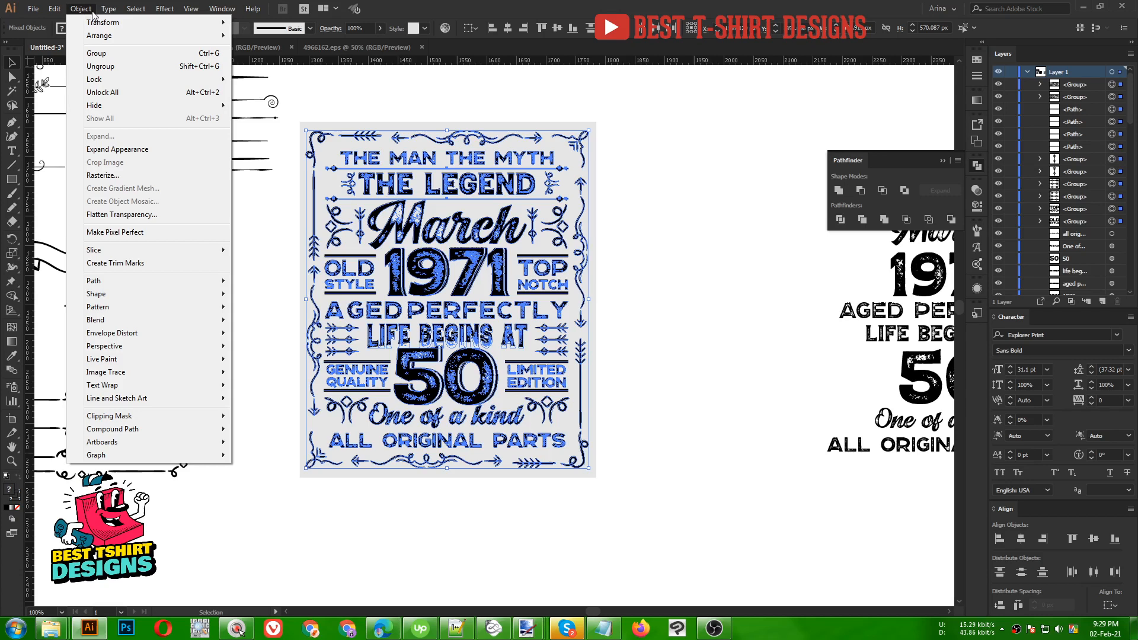
click(116, 150)
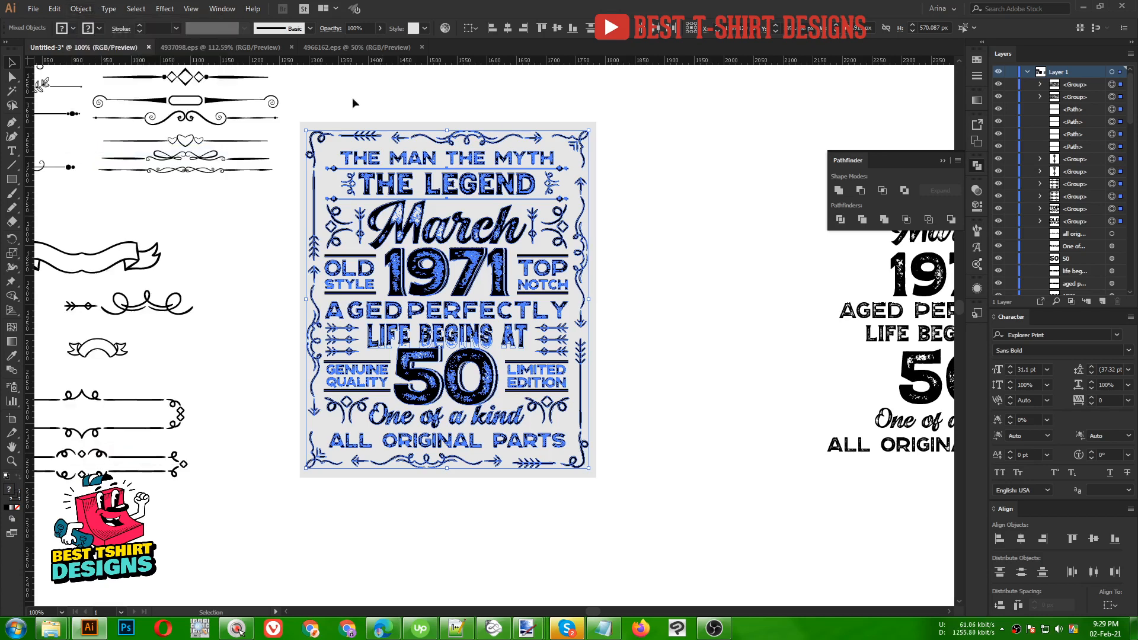
drag(297, 106, 620, 490)
click(83, 8)
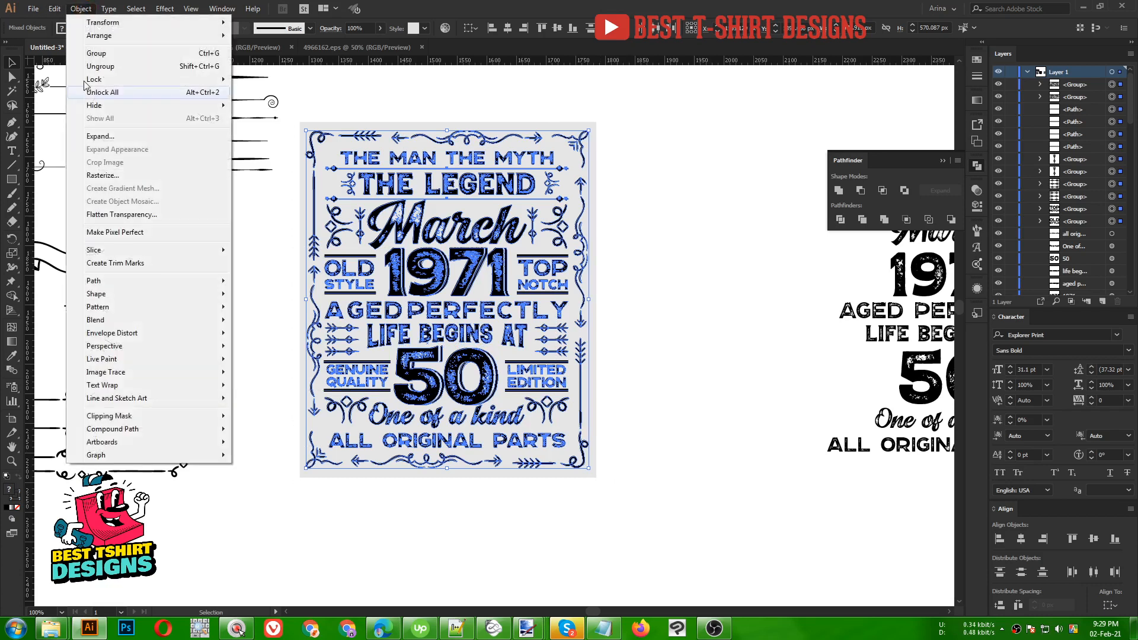
click(113, 138)
click(308, 343)
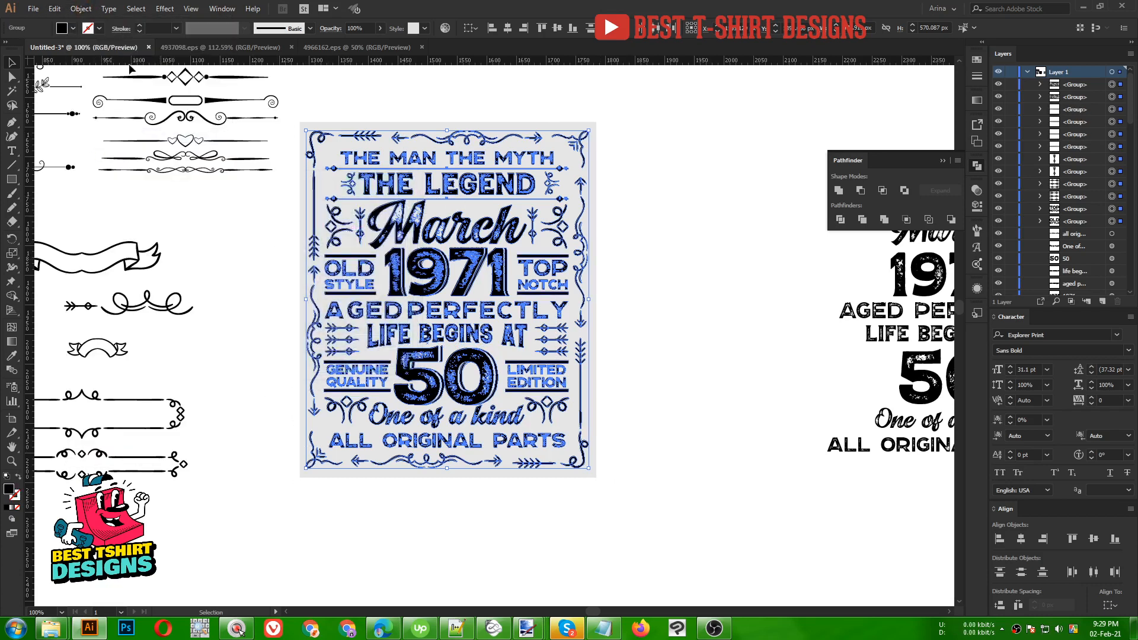
- Set the fill of the whole design to white
click(63, 29)
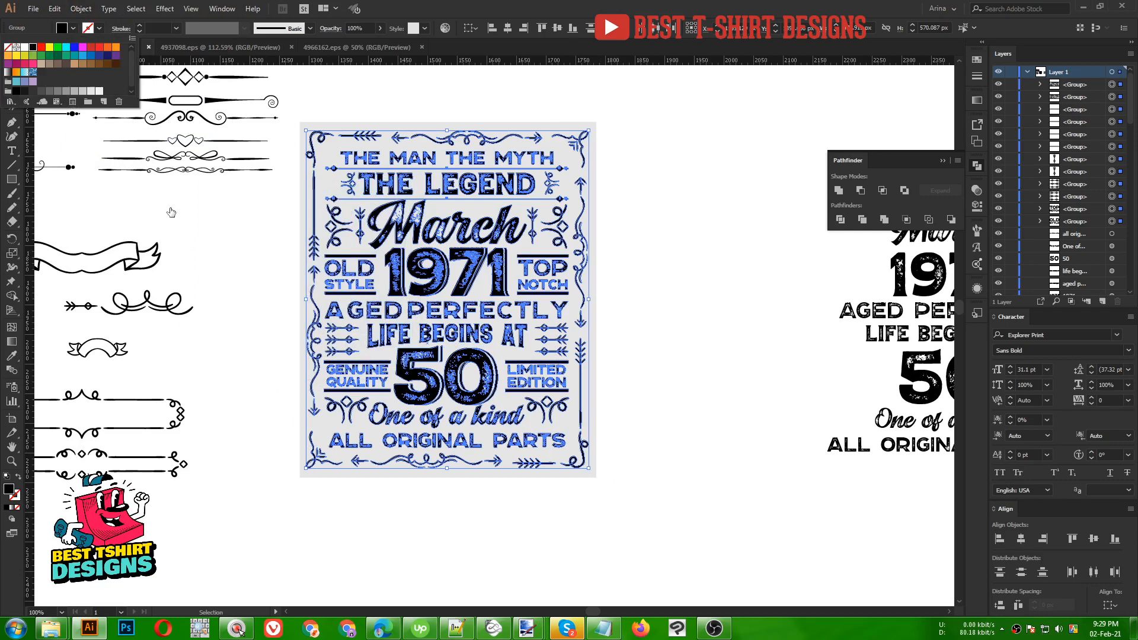
click(240, 248)
click(73, 28)
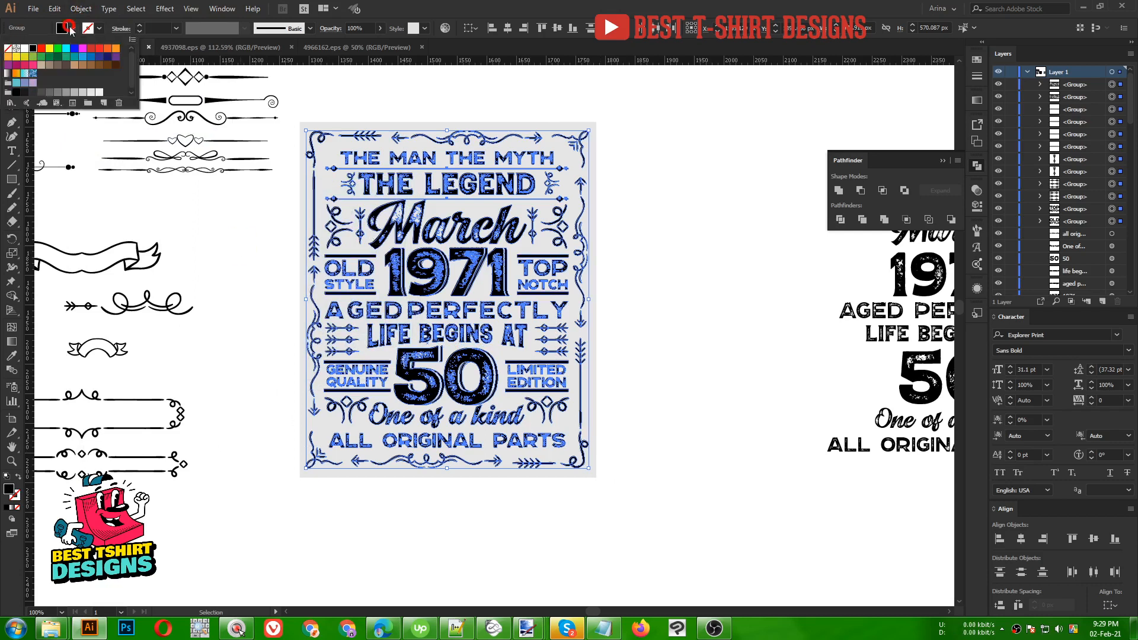
click(25, 46)
click(635, 315)
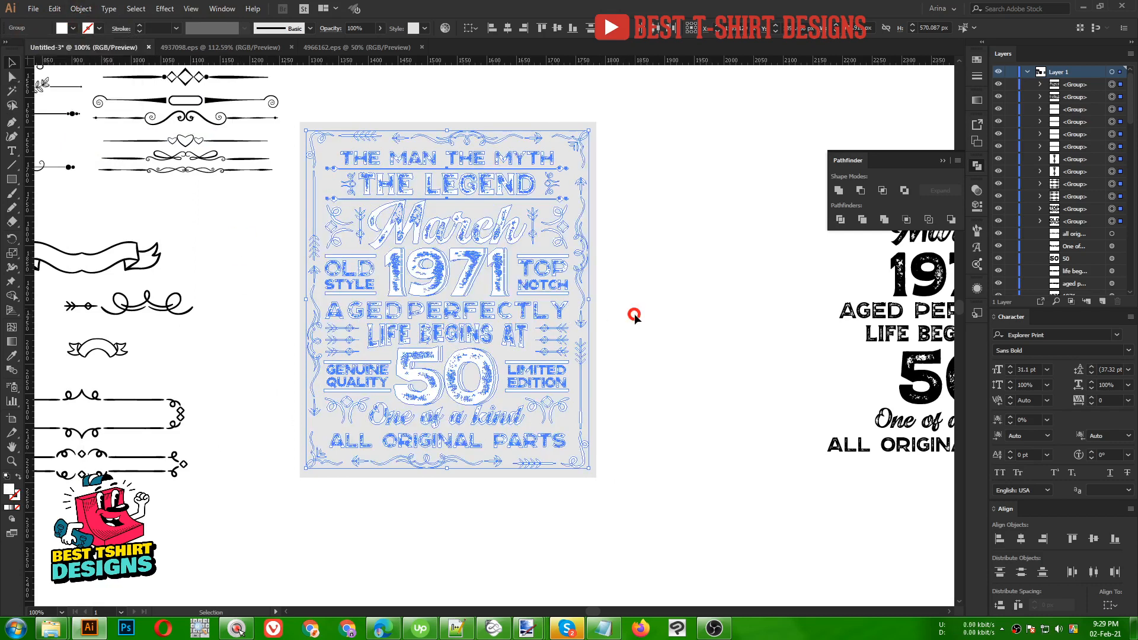
click(670, 253)
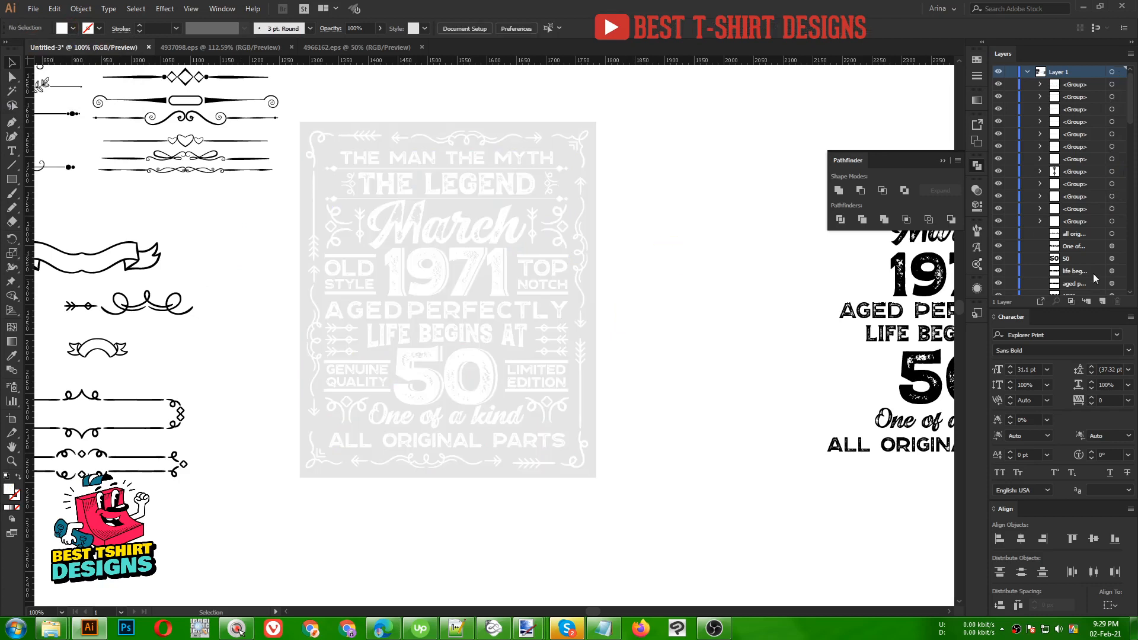
- Unlock the background Rectangle in Layers and raise its opacity from 10% to 100% for solid black
scroll(1095, 278, down, 10)
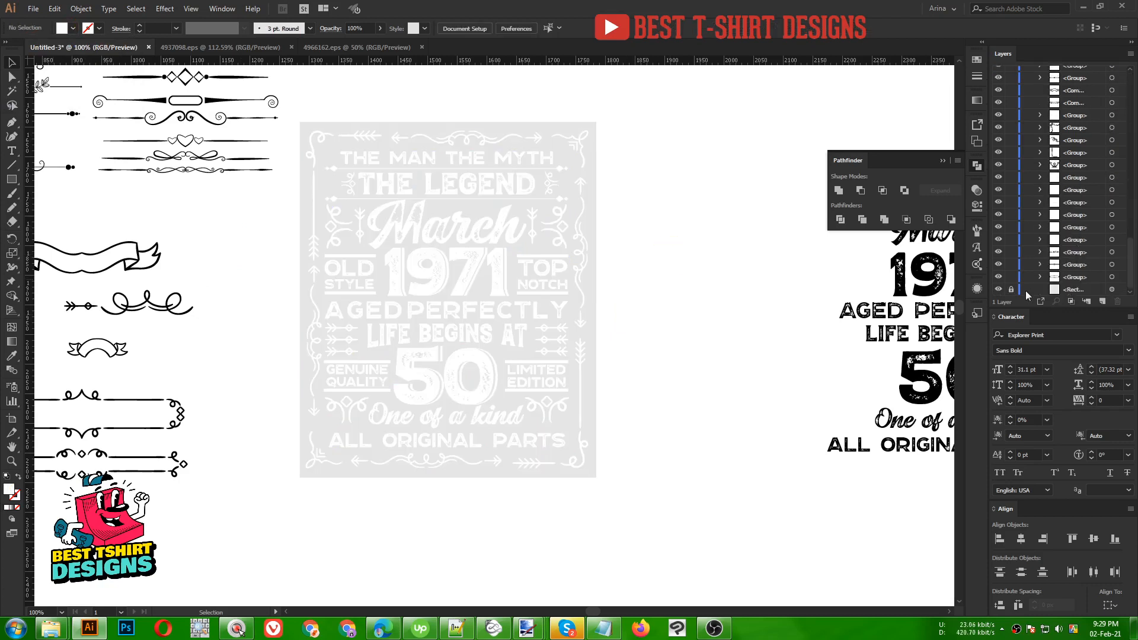
click(1011, 290)
click(1114, 290)
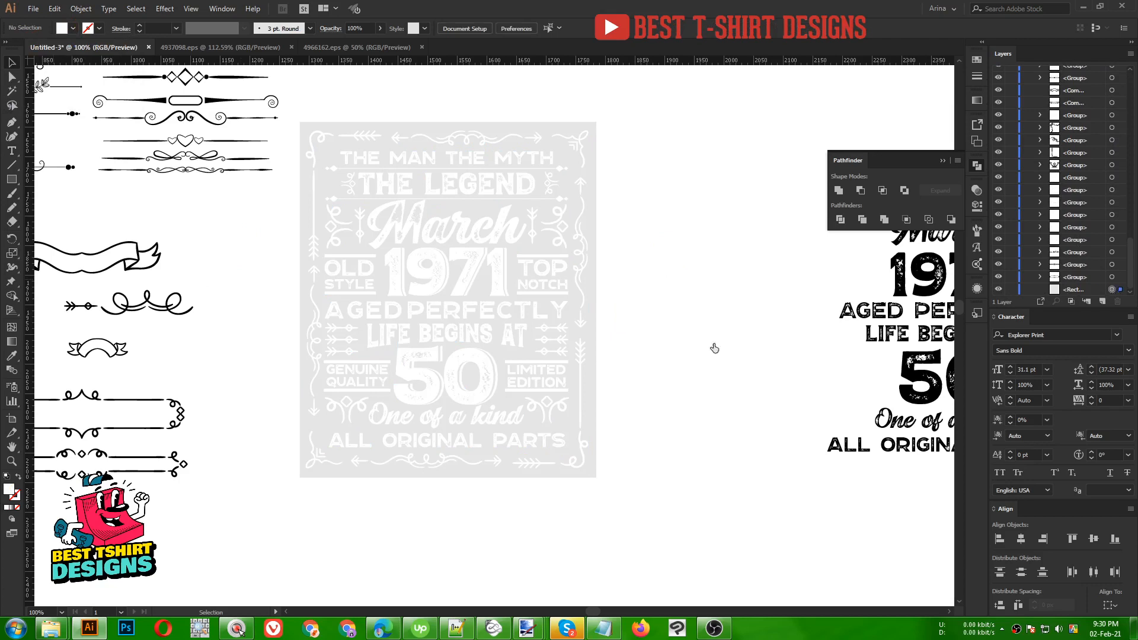
click(73, 28)
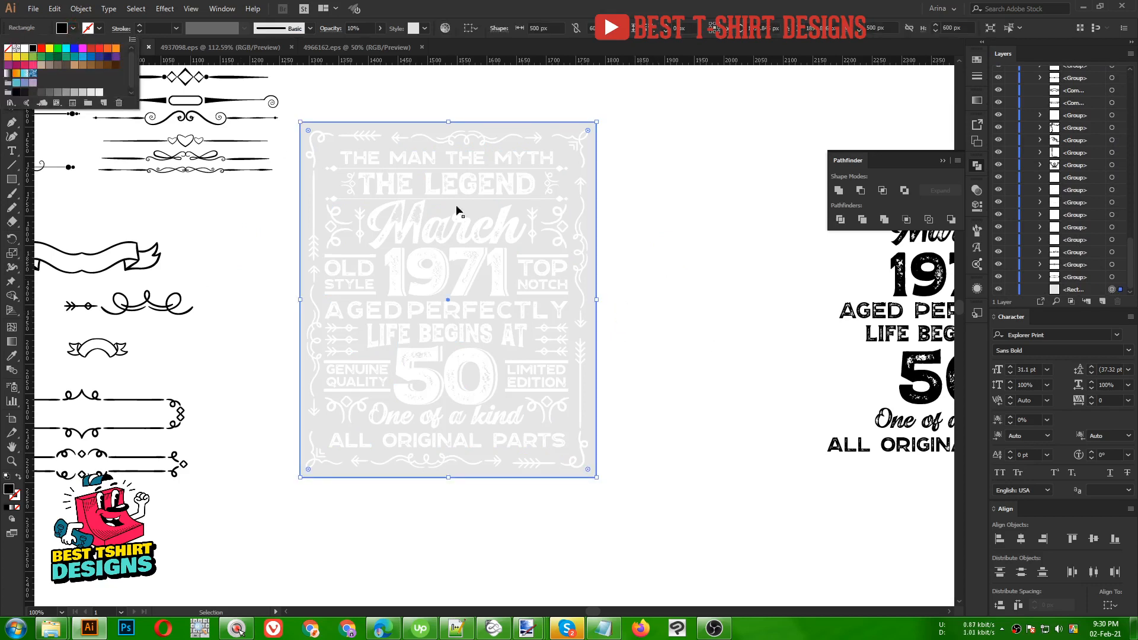
click(634, 208)
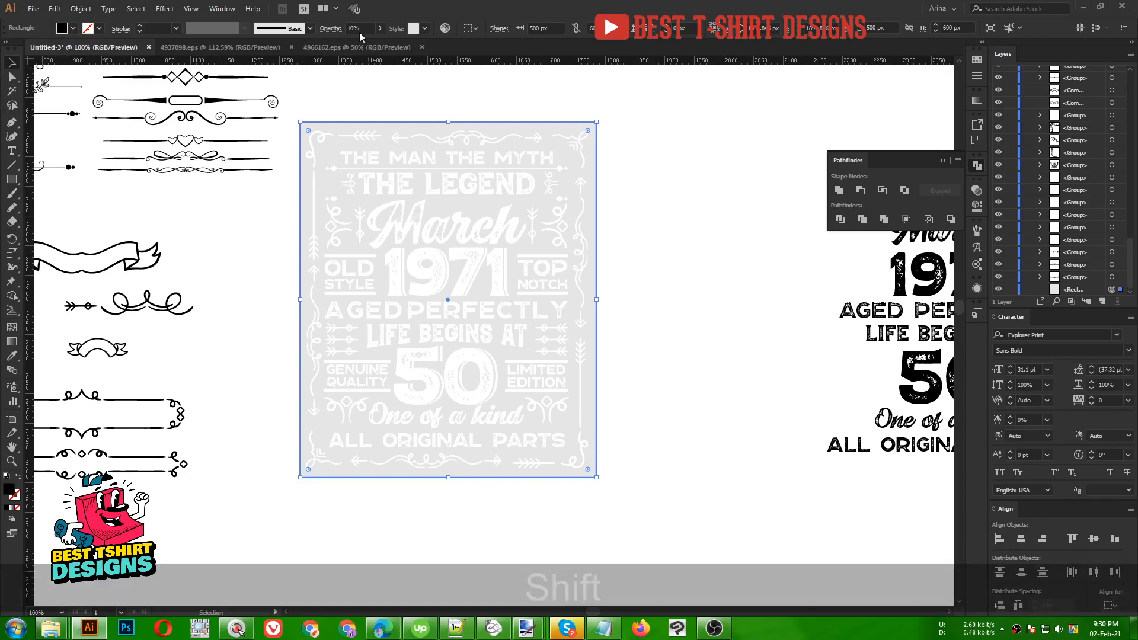
scroll(359, 28, up, 7)
scroll(359, 26, up, 2)
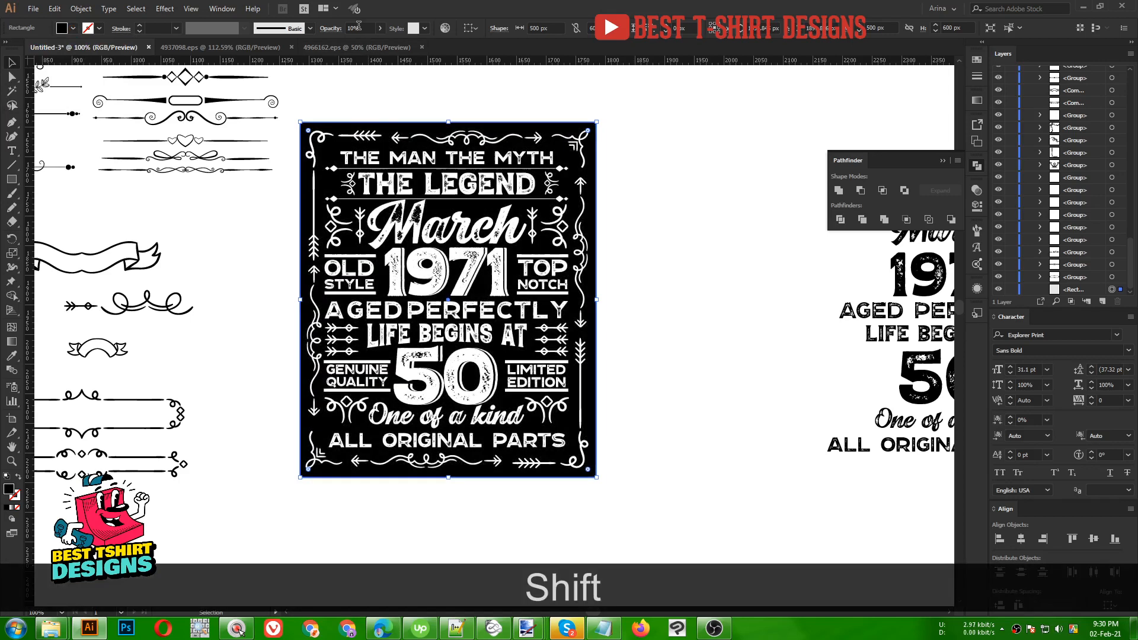
click(678, 301)
scroll(441, 219, up, 1)
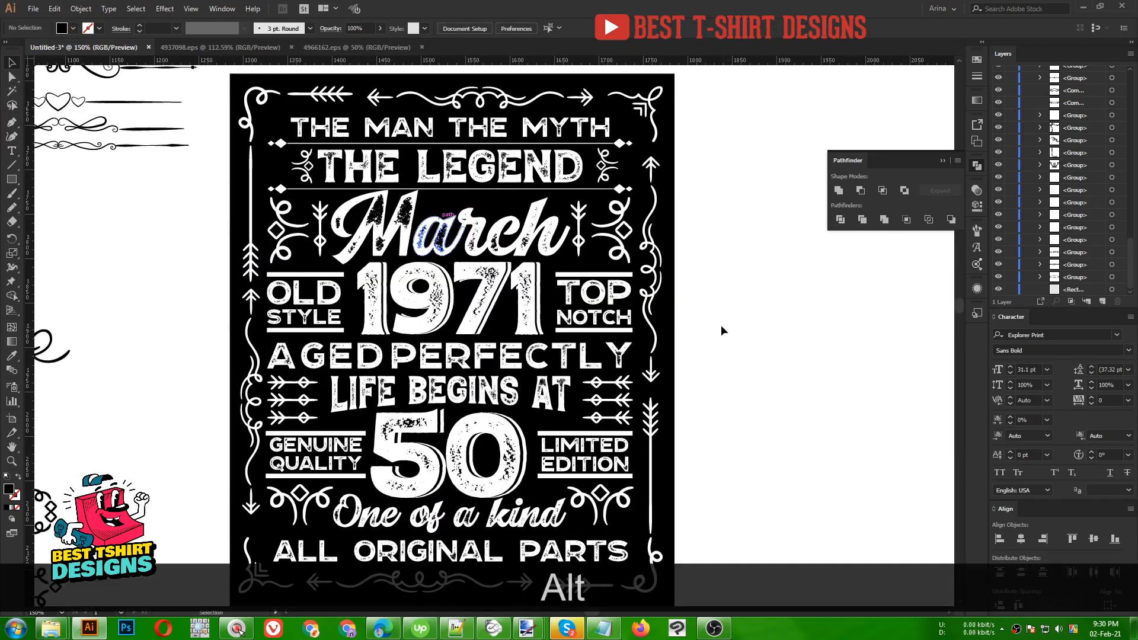
key(space)
drag(719, 323, 676, 323)
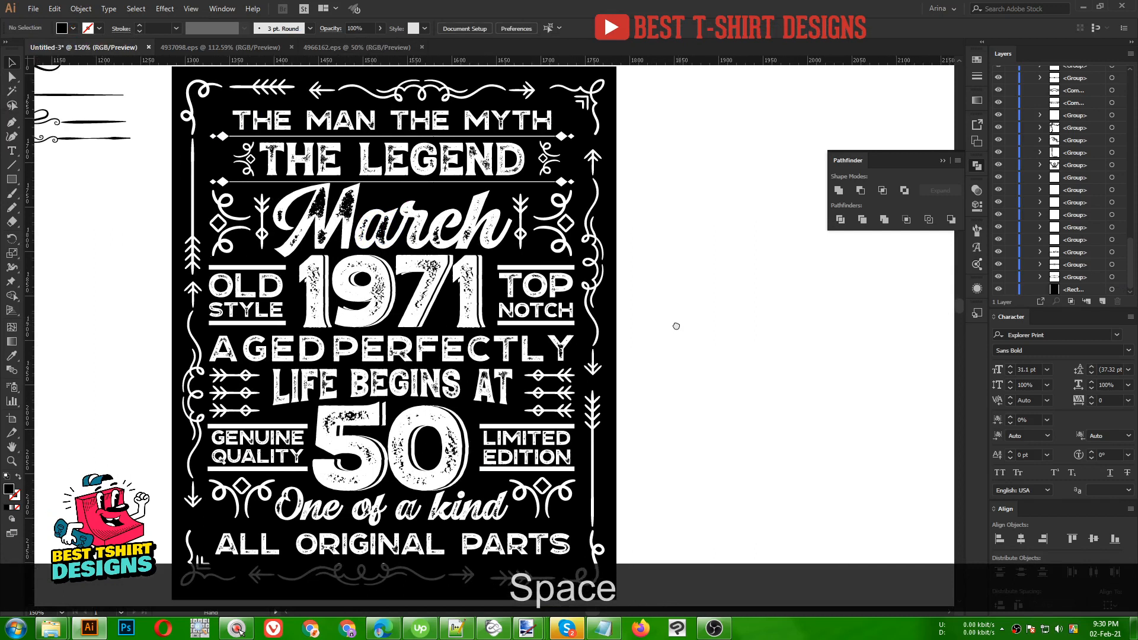